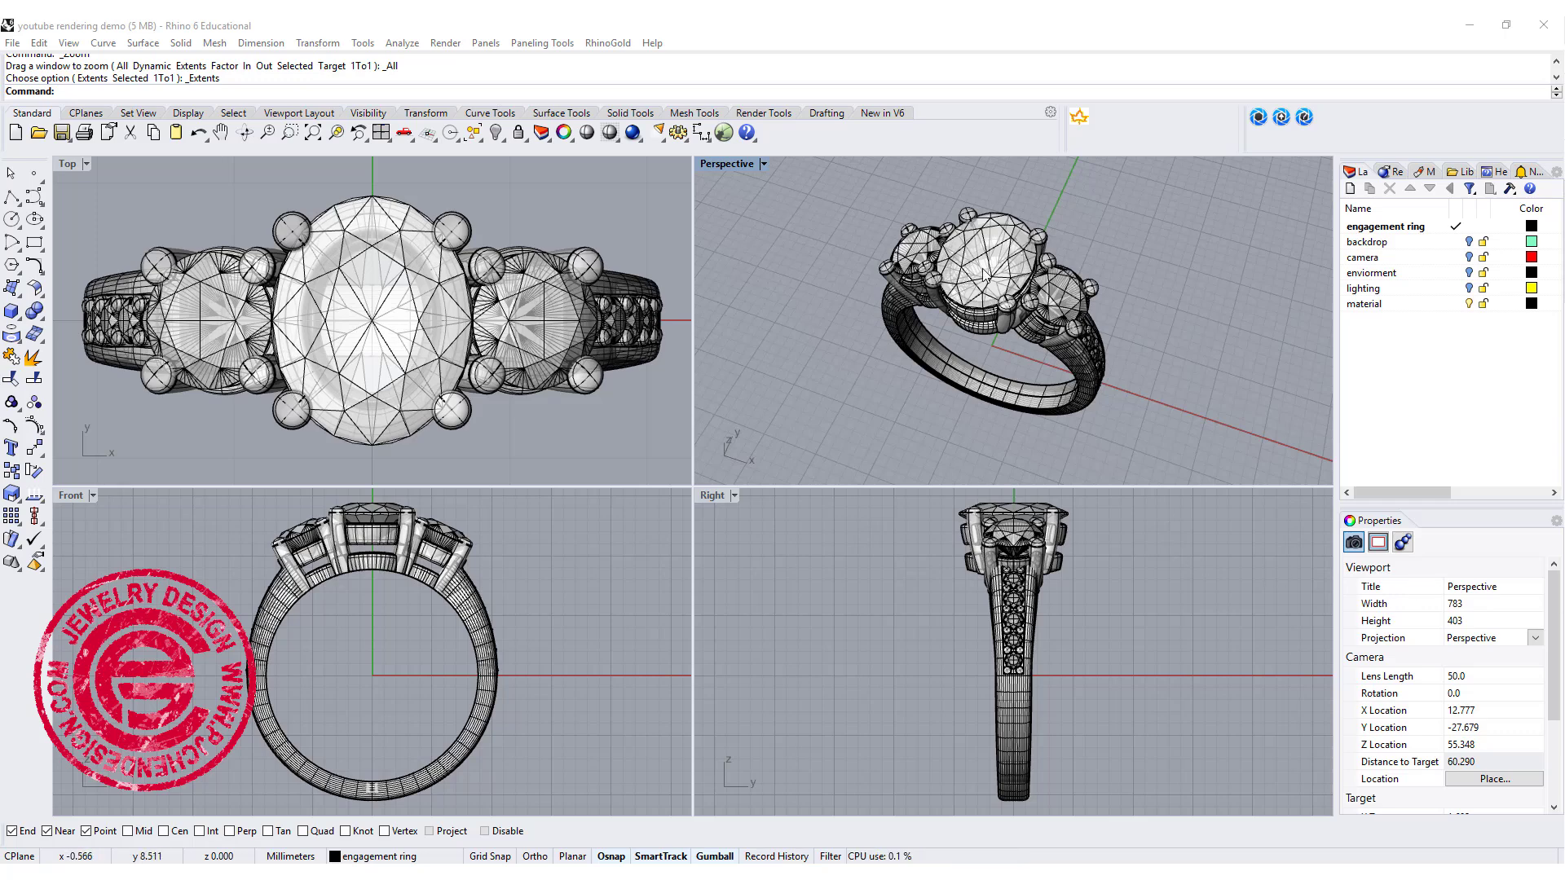
Maximize the Perspective view, orbit the ring, and shift the untitled.397.jpg render photo aside
double_click(717, 165)
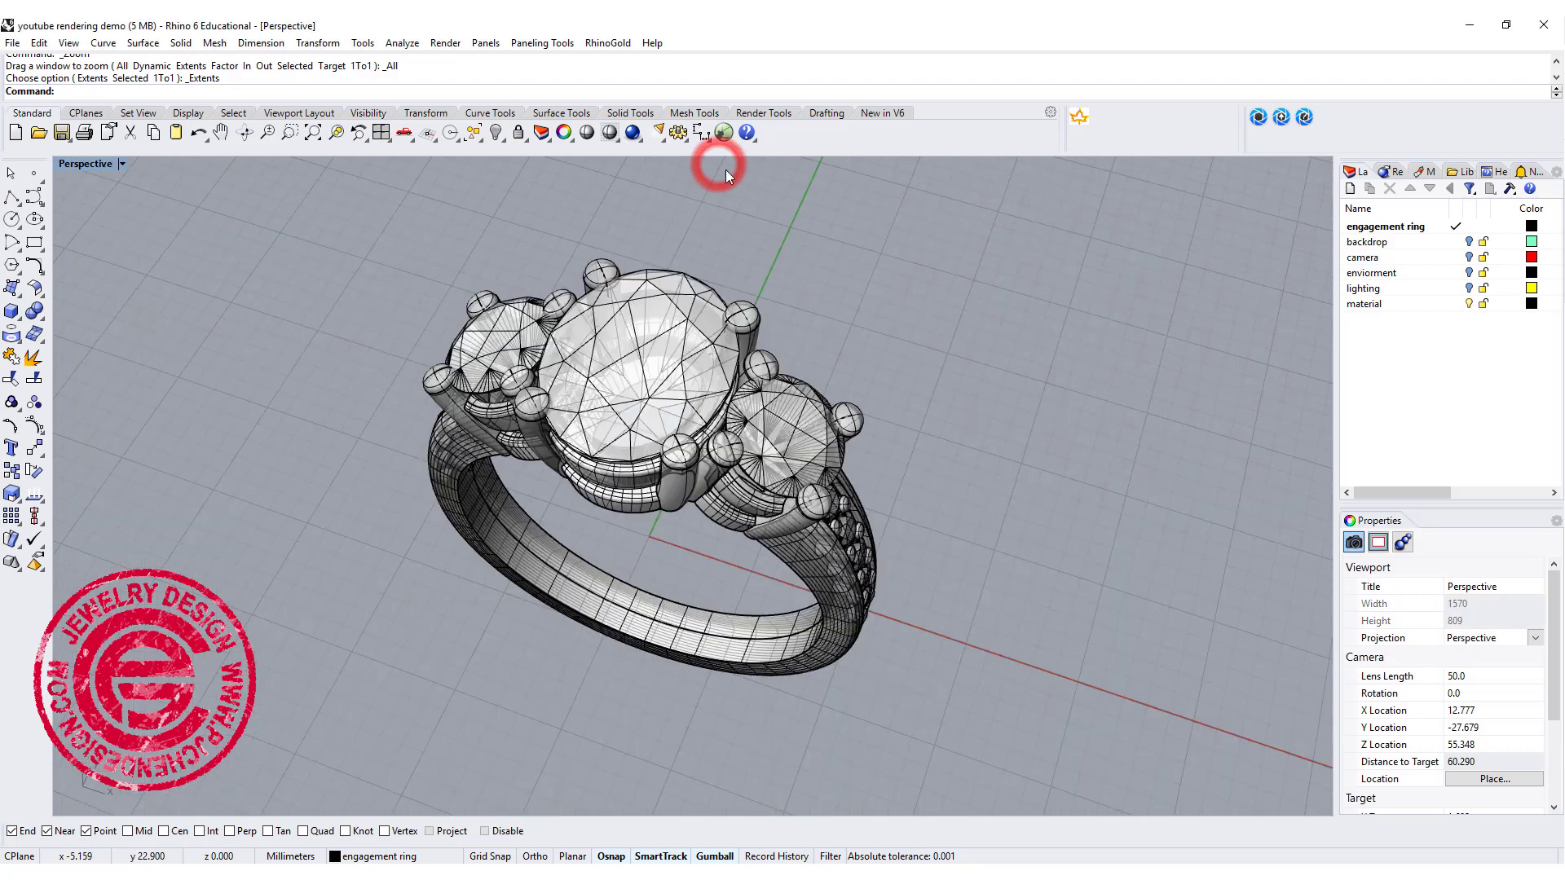
right_click_drag(953, 343, 922, 332)
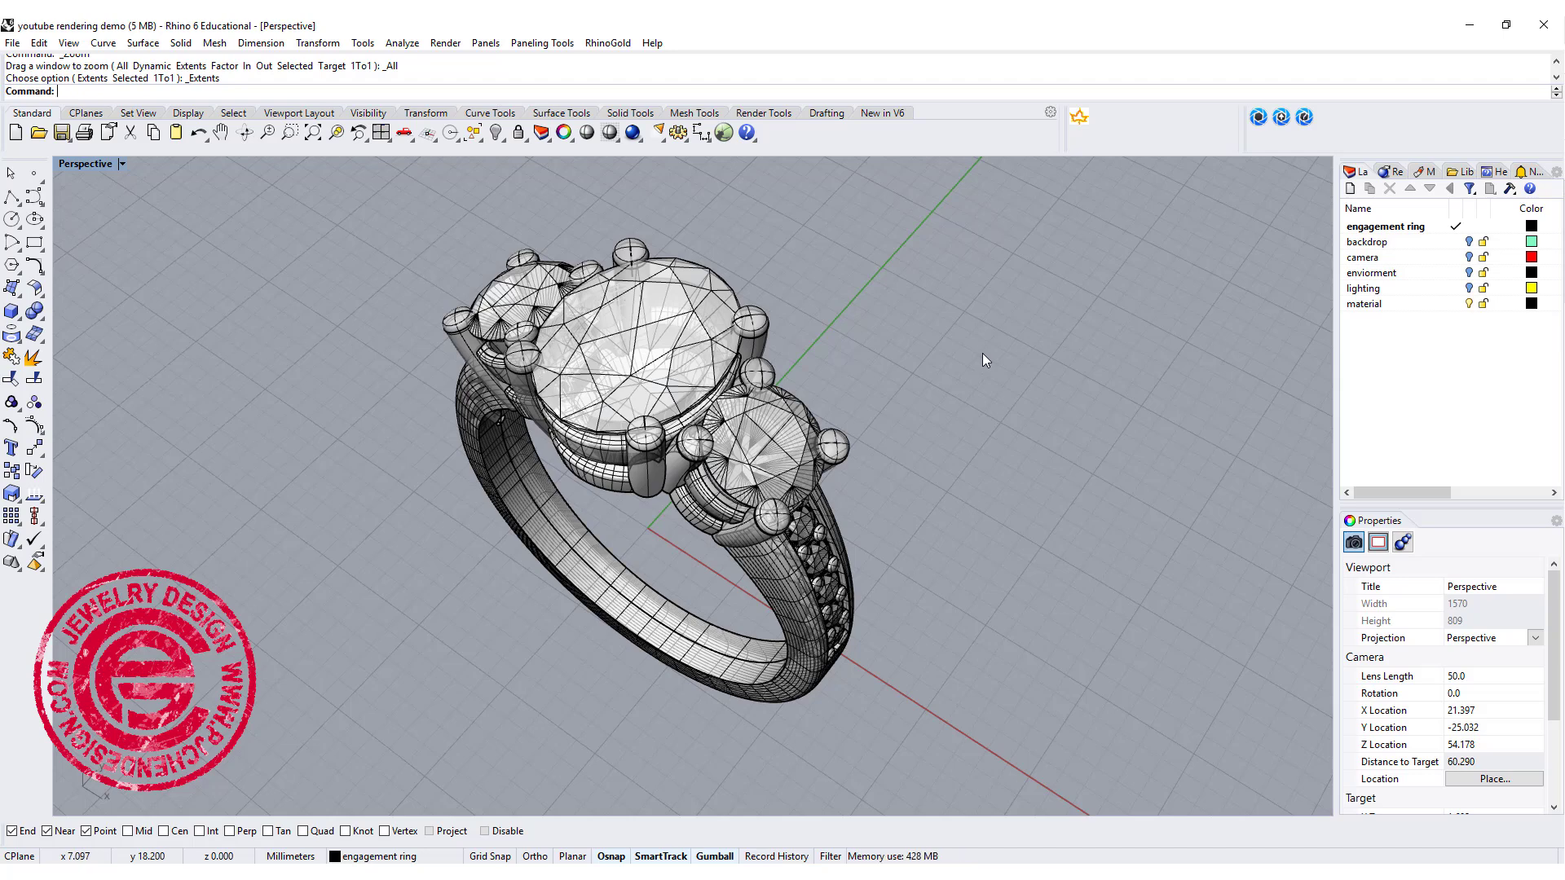
right_click_drag(982, 354, 925, 366)
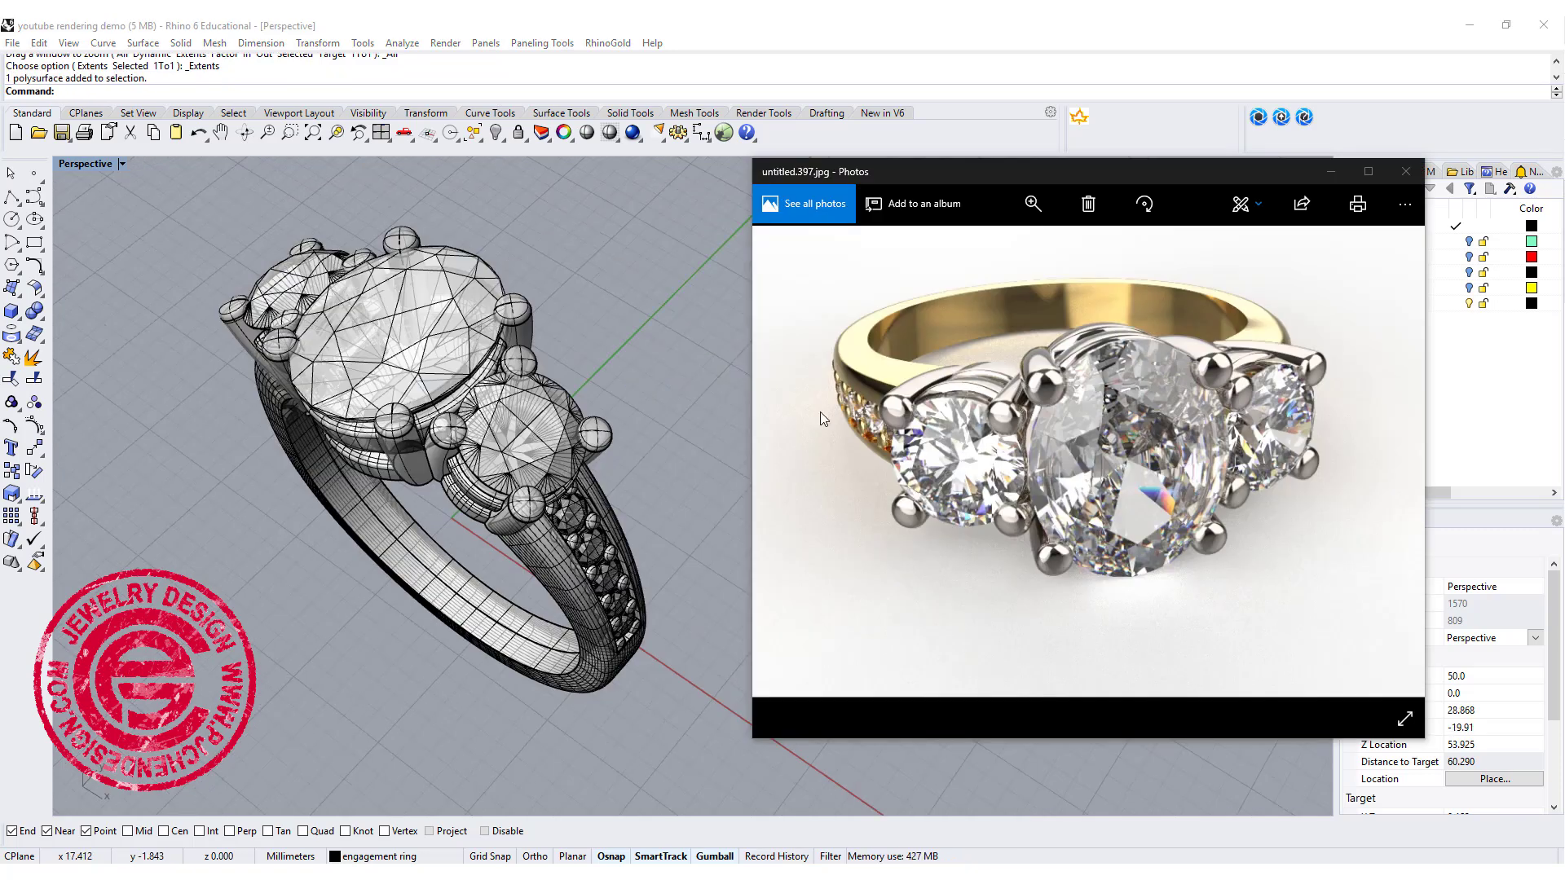
left_click_drag(1215, 168, 1165, 181)
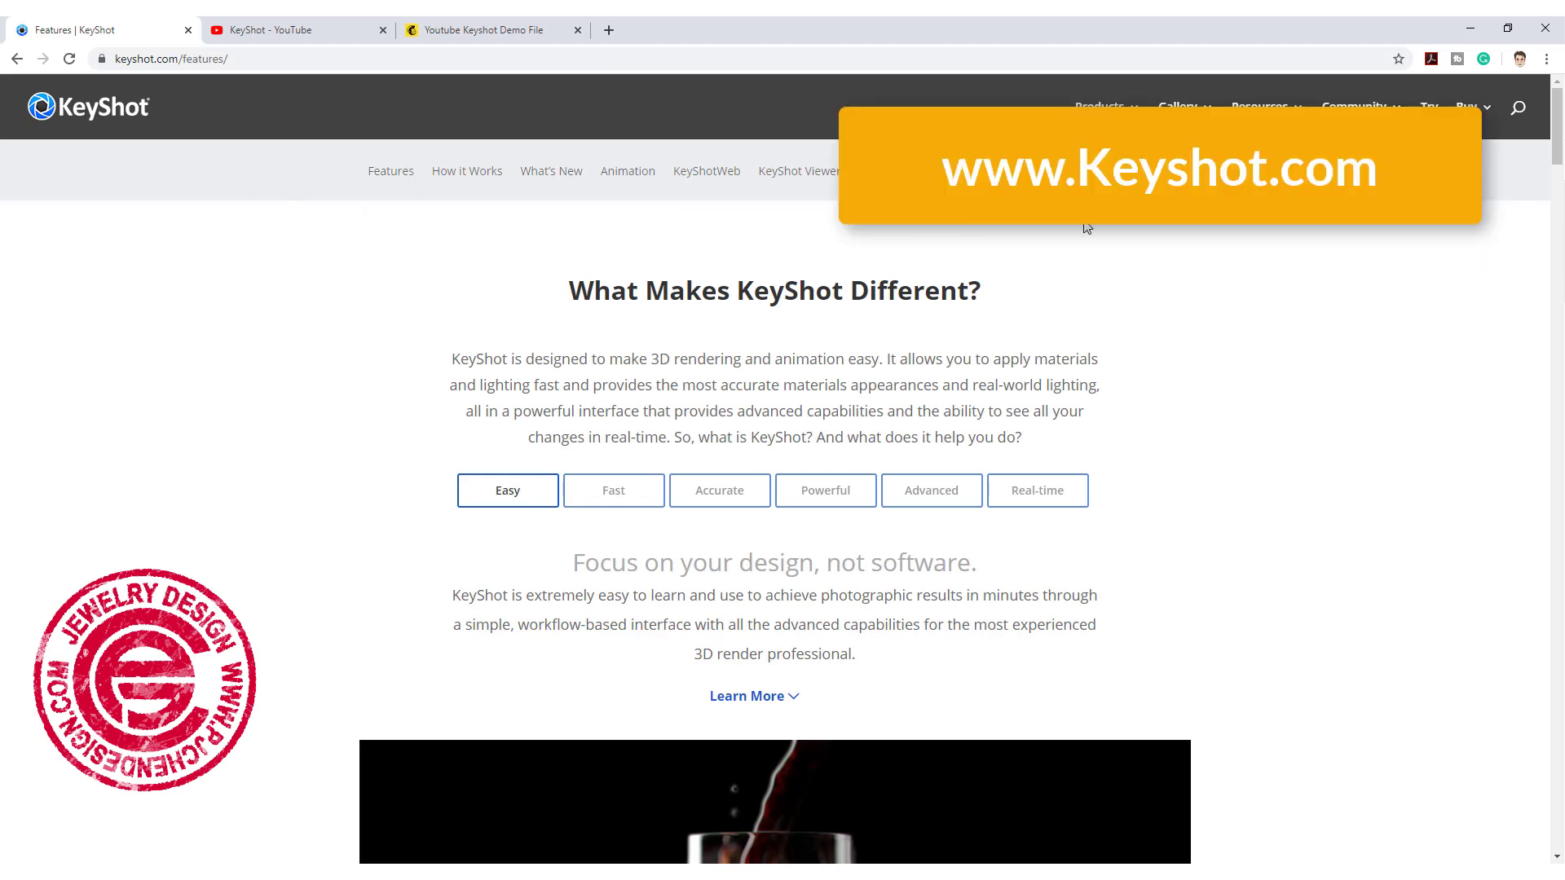
Scroll through keyshot.com's Features, Gallery and Artists pages, then move to the KeyShot YouTube tab
scroll(1084, 269, "down", 6)
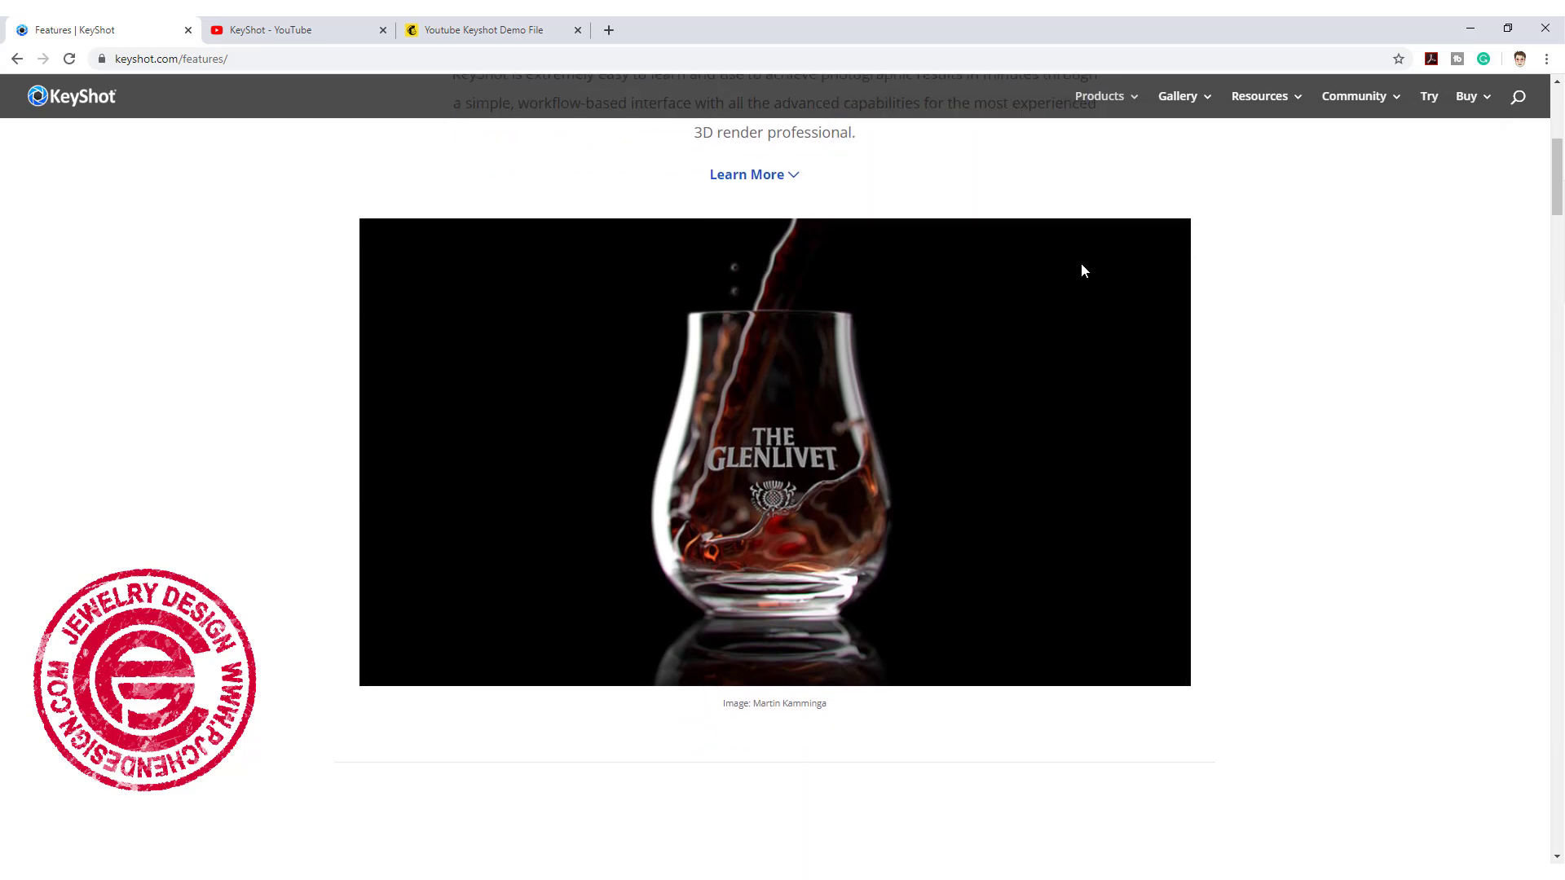
scroll(1083, 271, "down", 3)
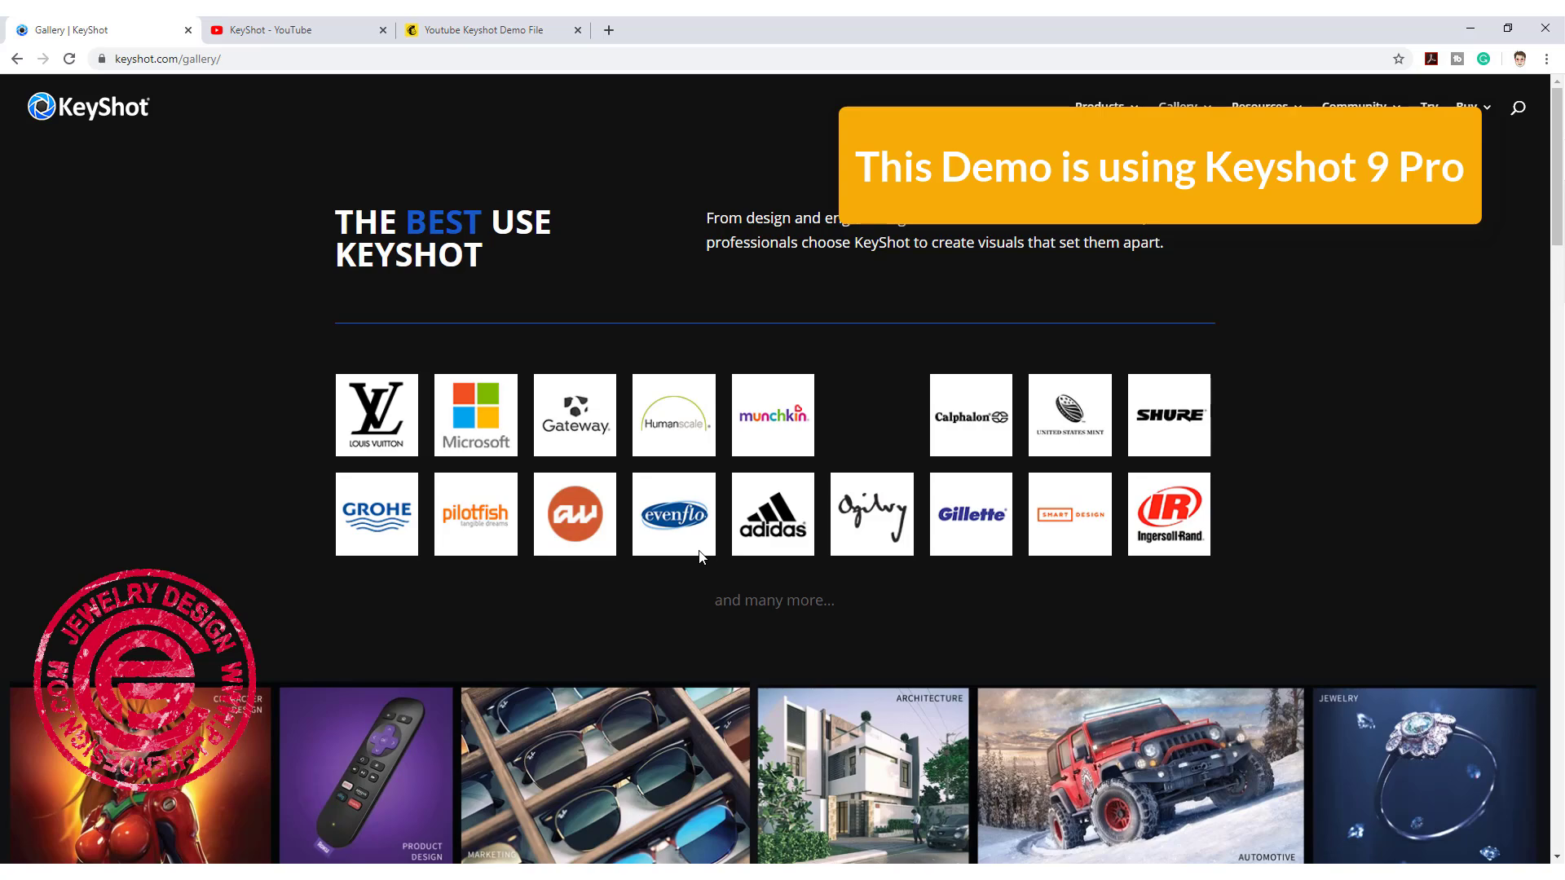
scroll(700, 557, "down", 5)
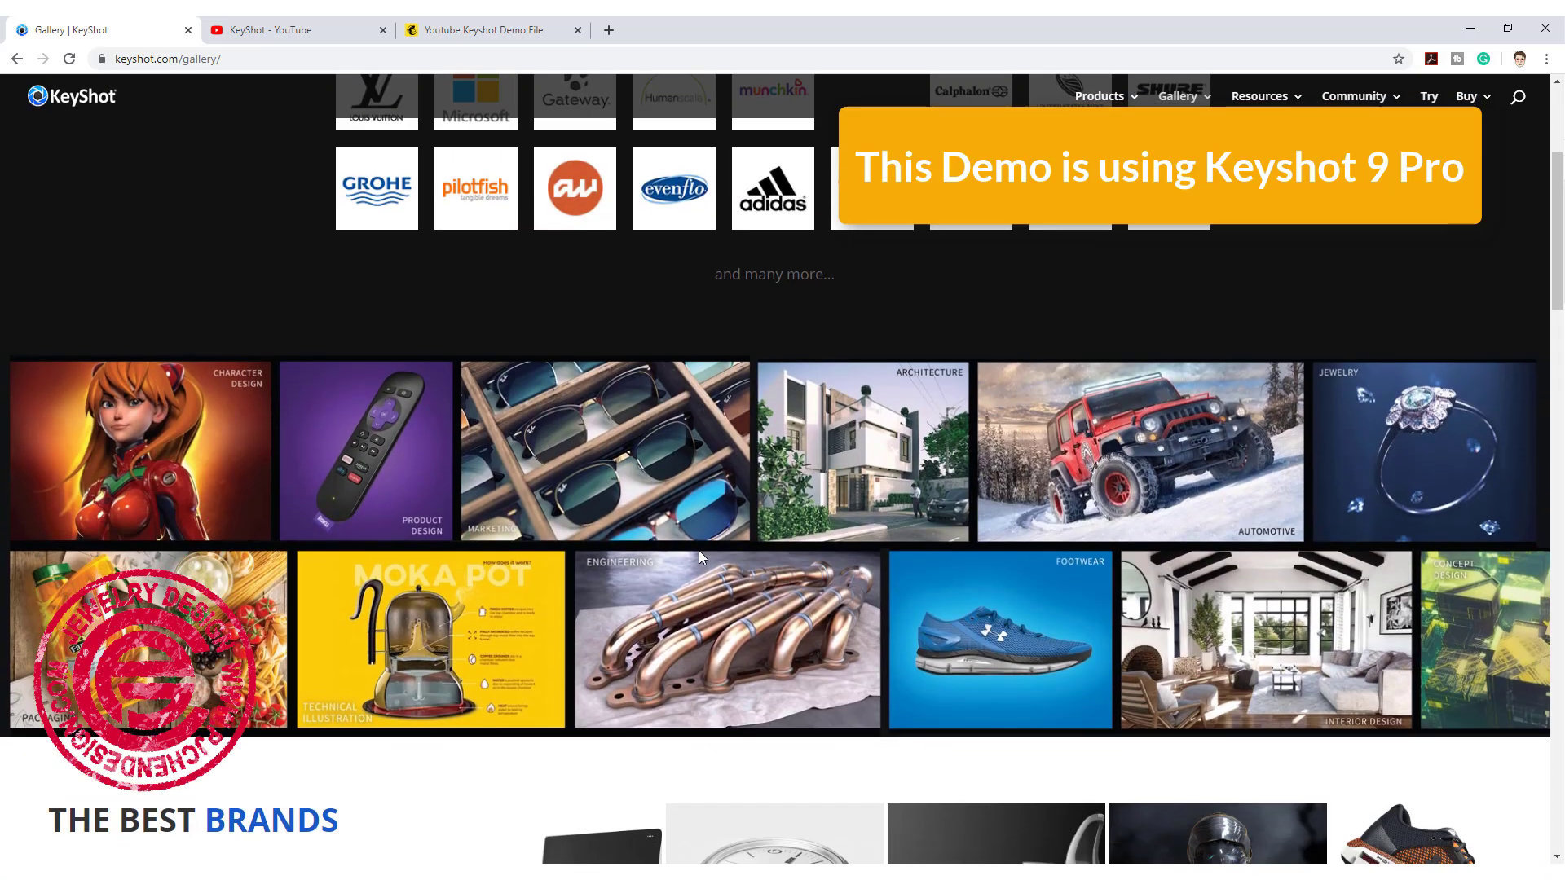
scroll(699, 557, "down", 7)
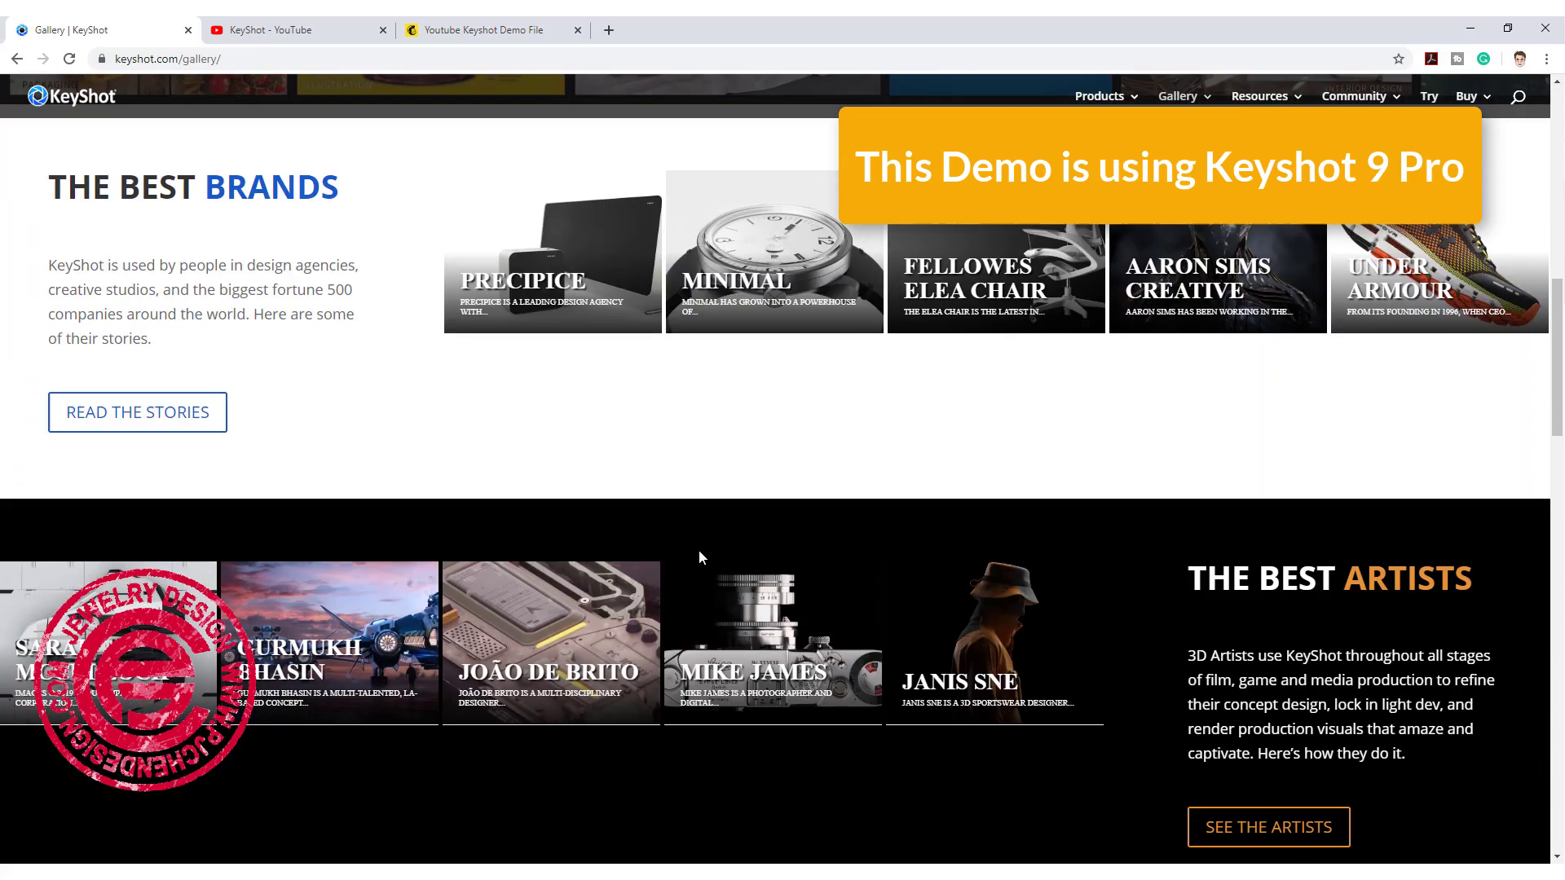
scroll(700, 557, "up", 4)
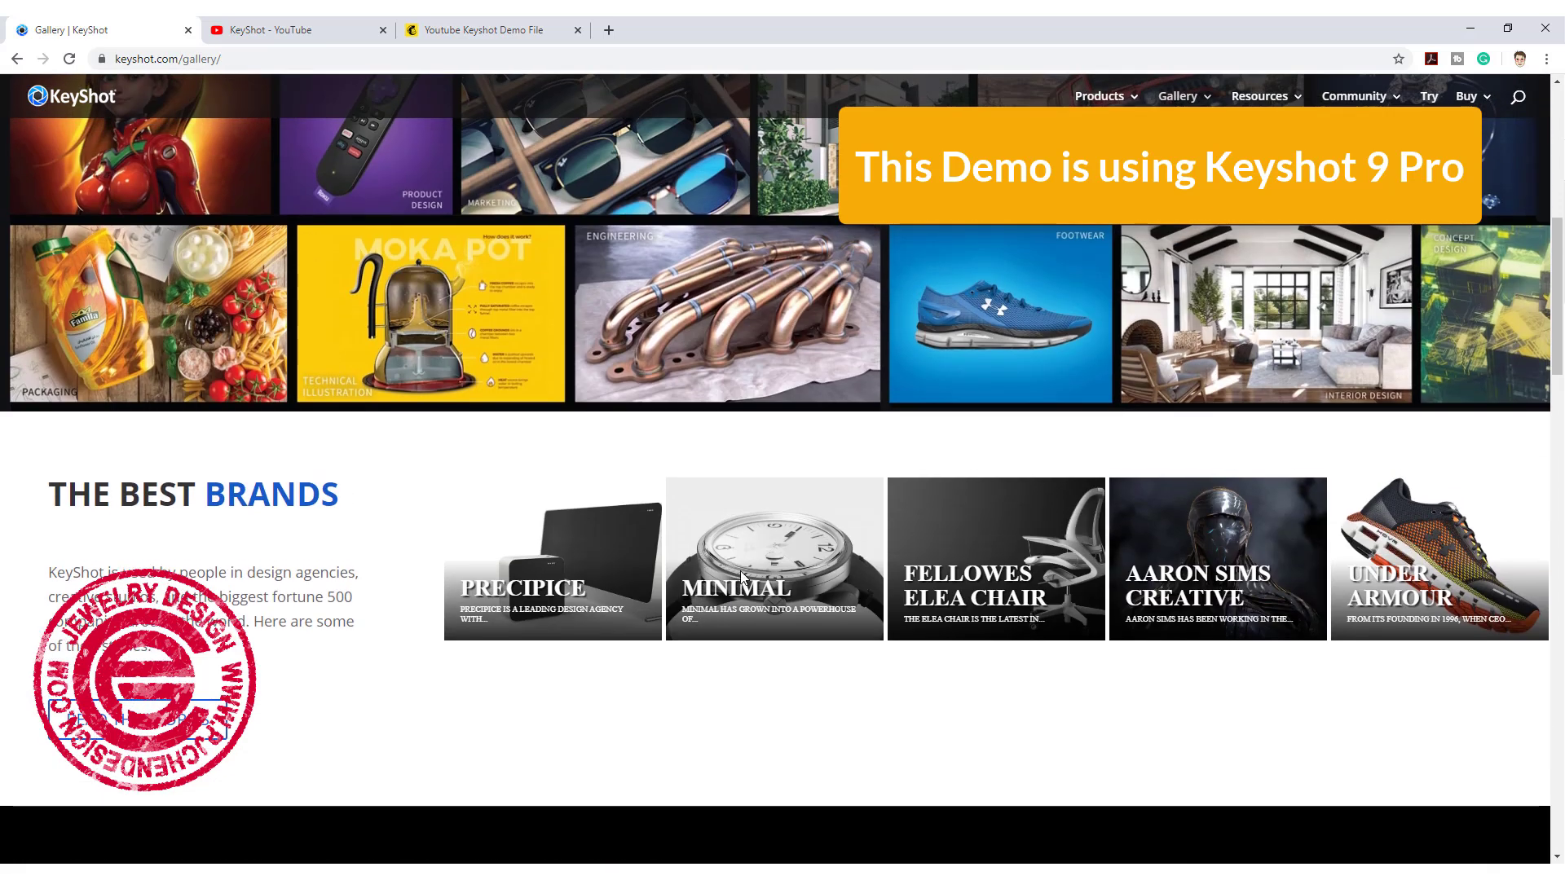
scroll(828, 536, "up", 5)
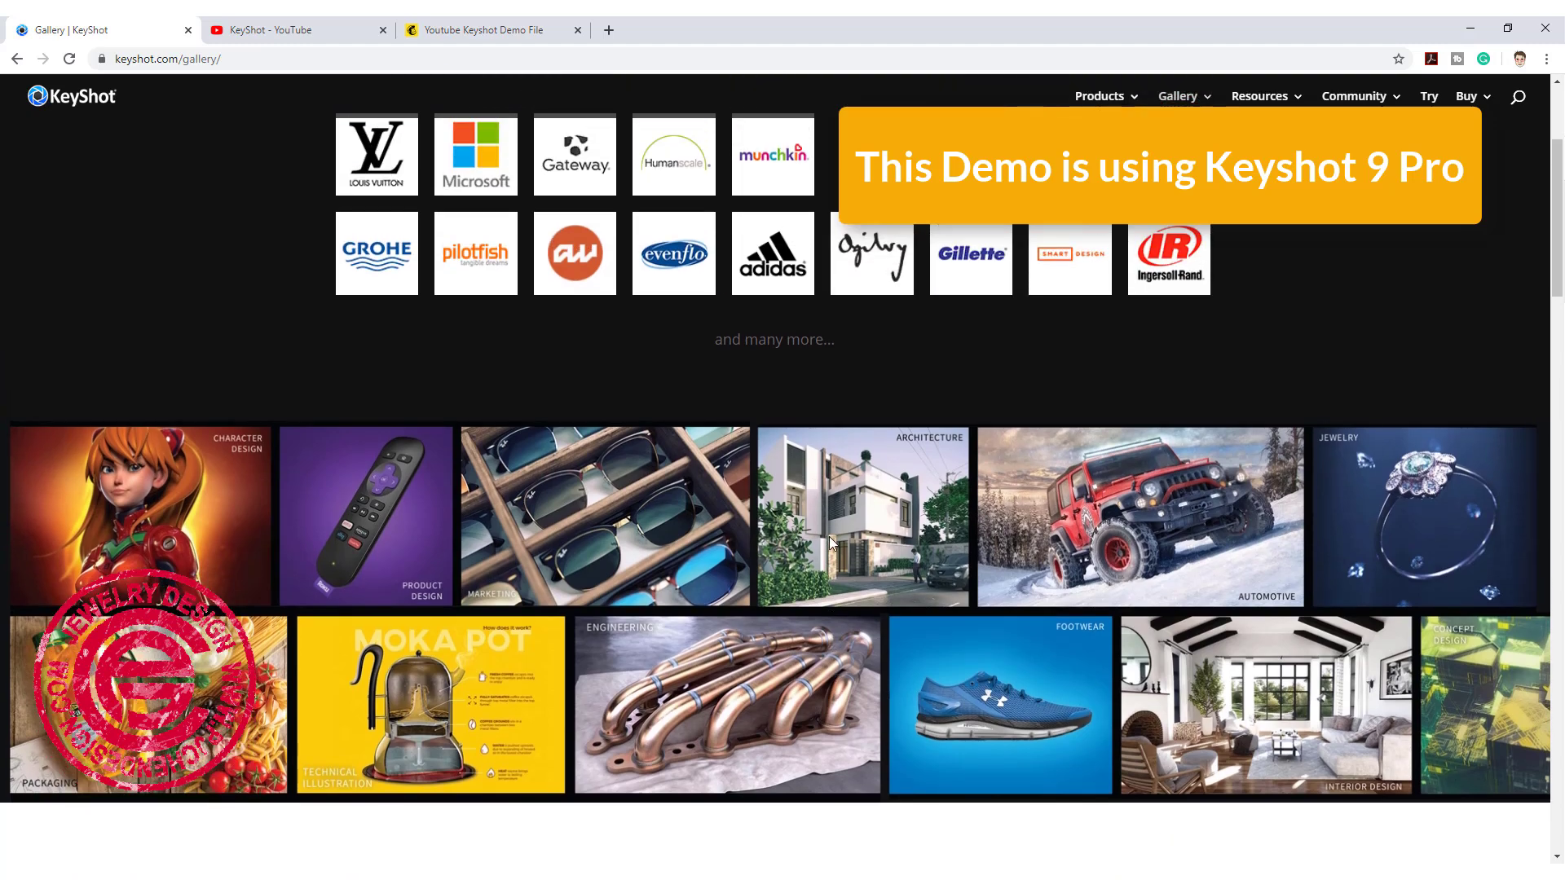
scroll(829, 536, "up", 1)
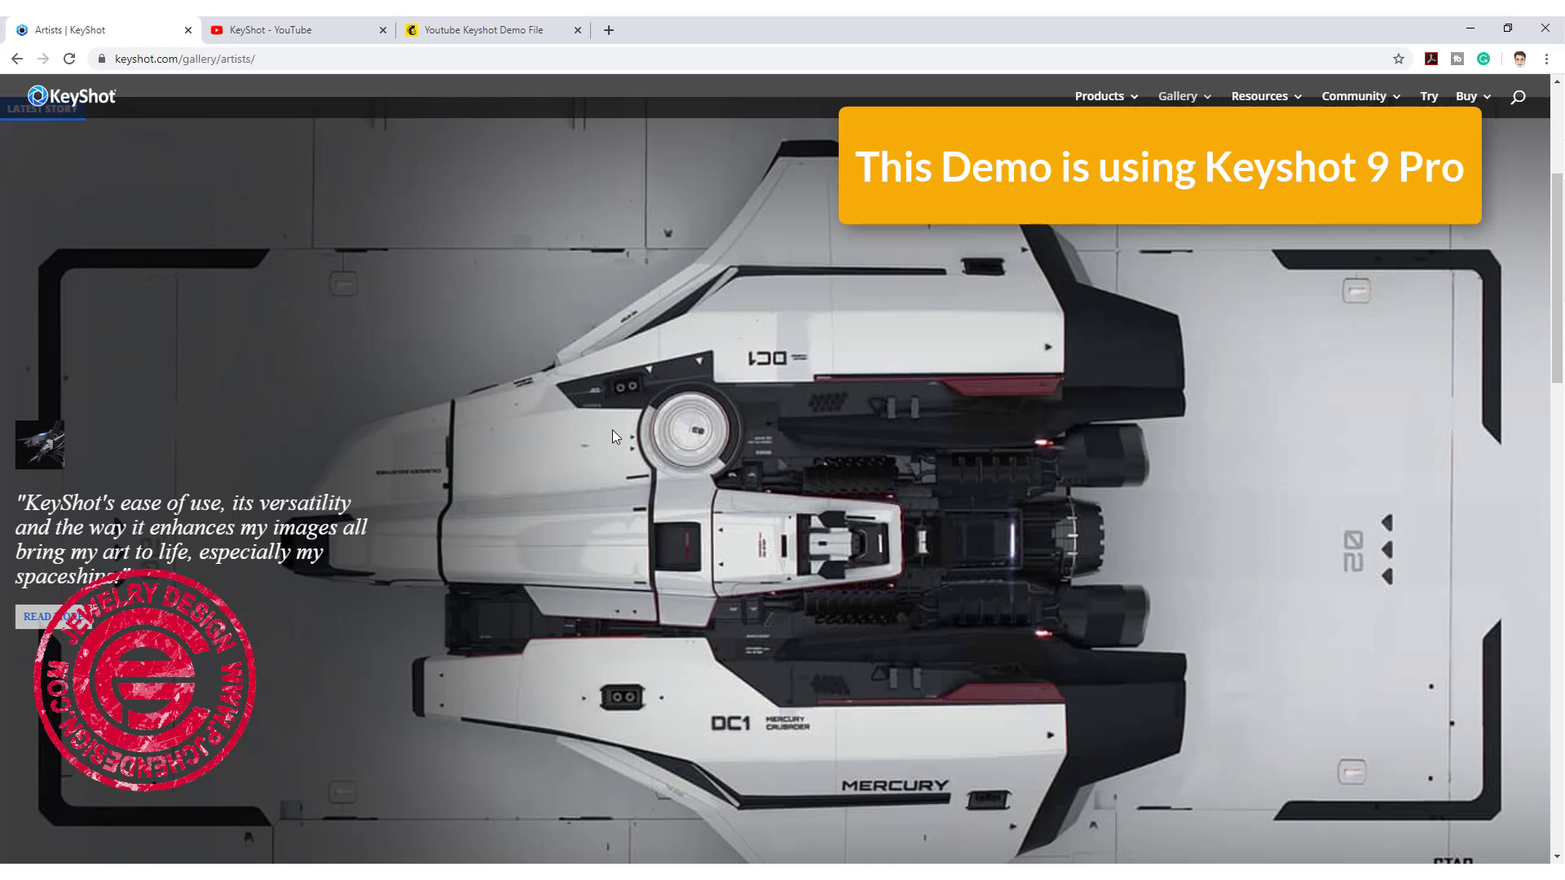
scroll(613, 430, "down", 6)
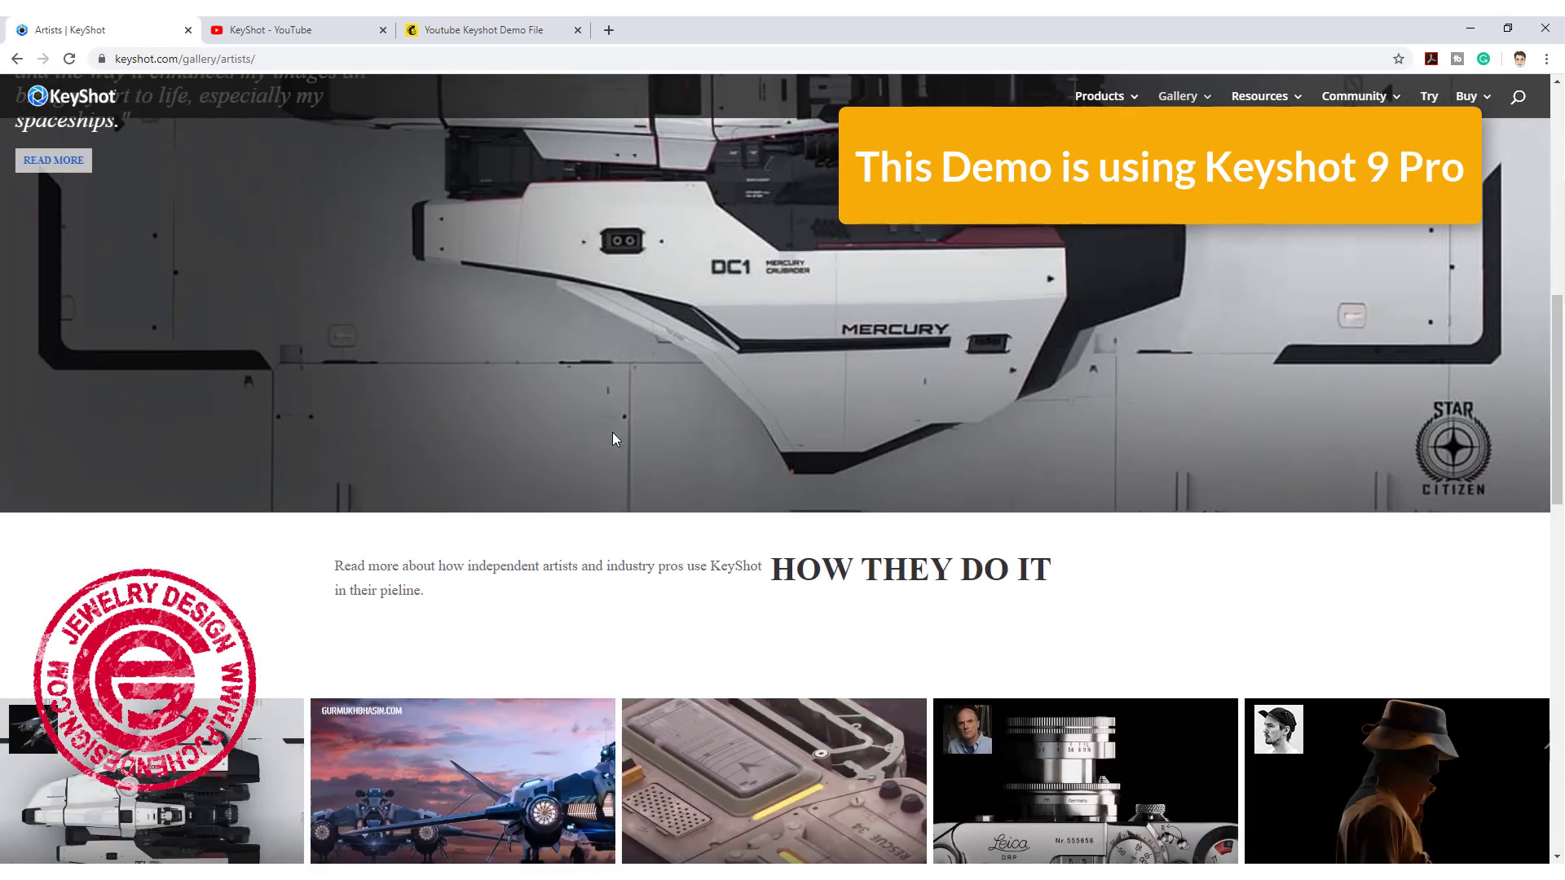
scroll(614, 434, "down", 3)
scroll(614, 434, "down", 3)
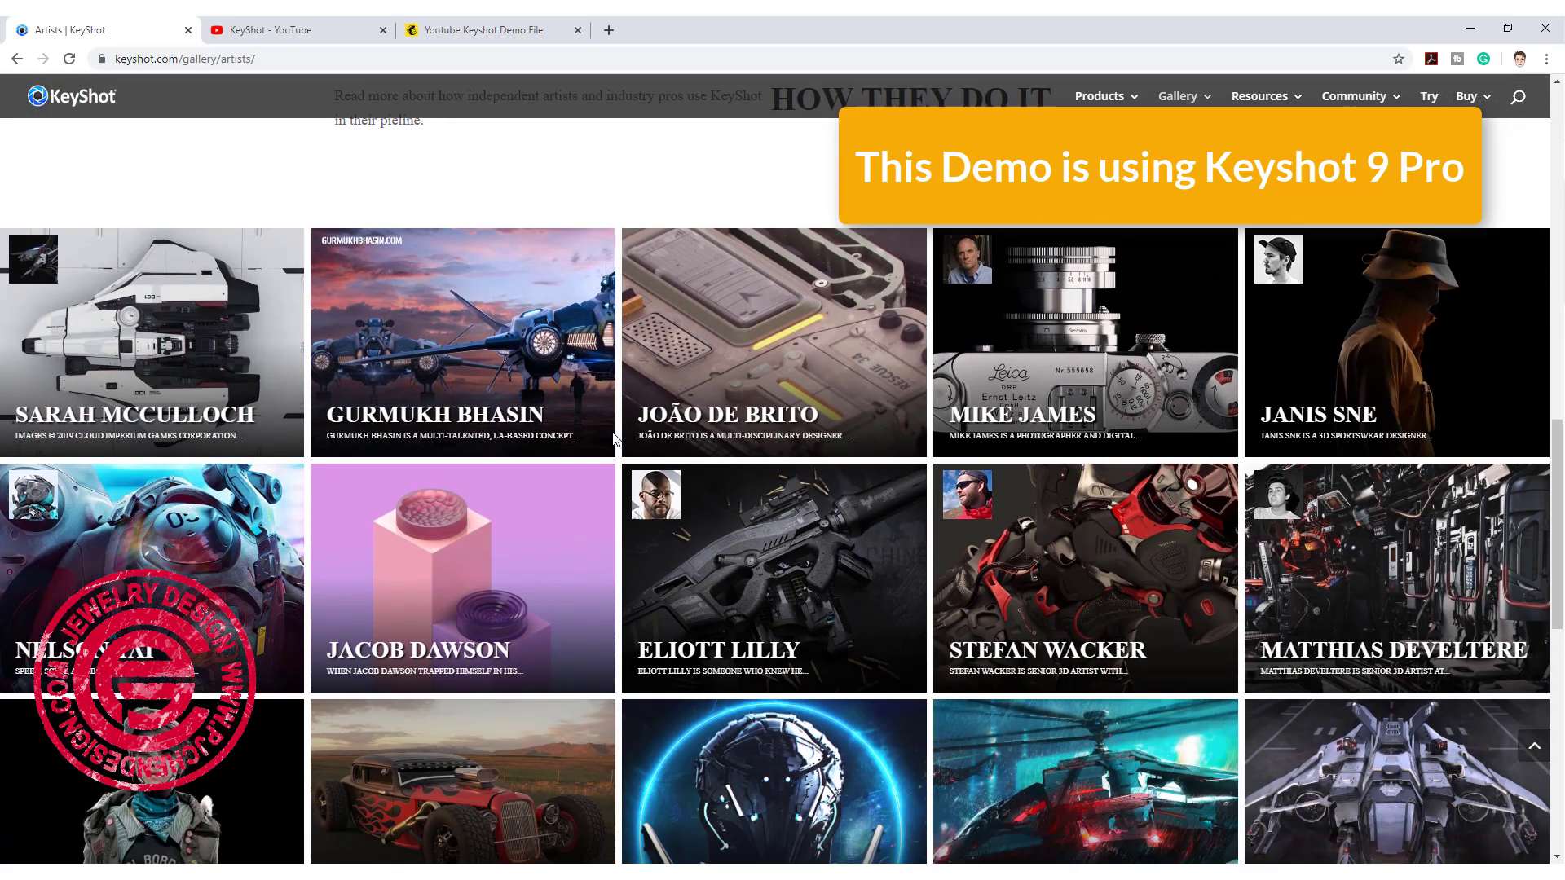
scroll(613, 438, "down", 1)
key("ctrl+Tab")
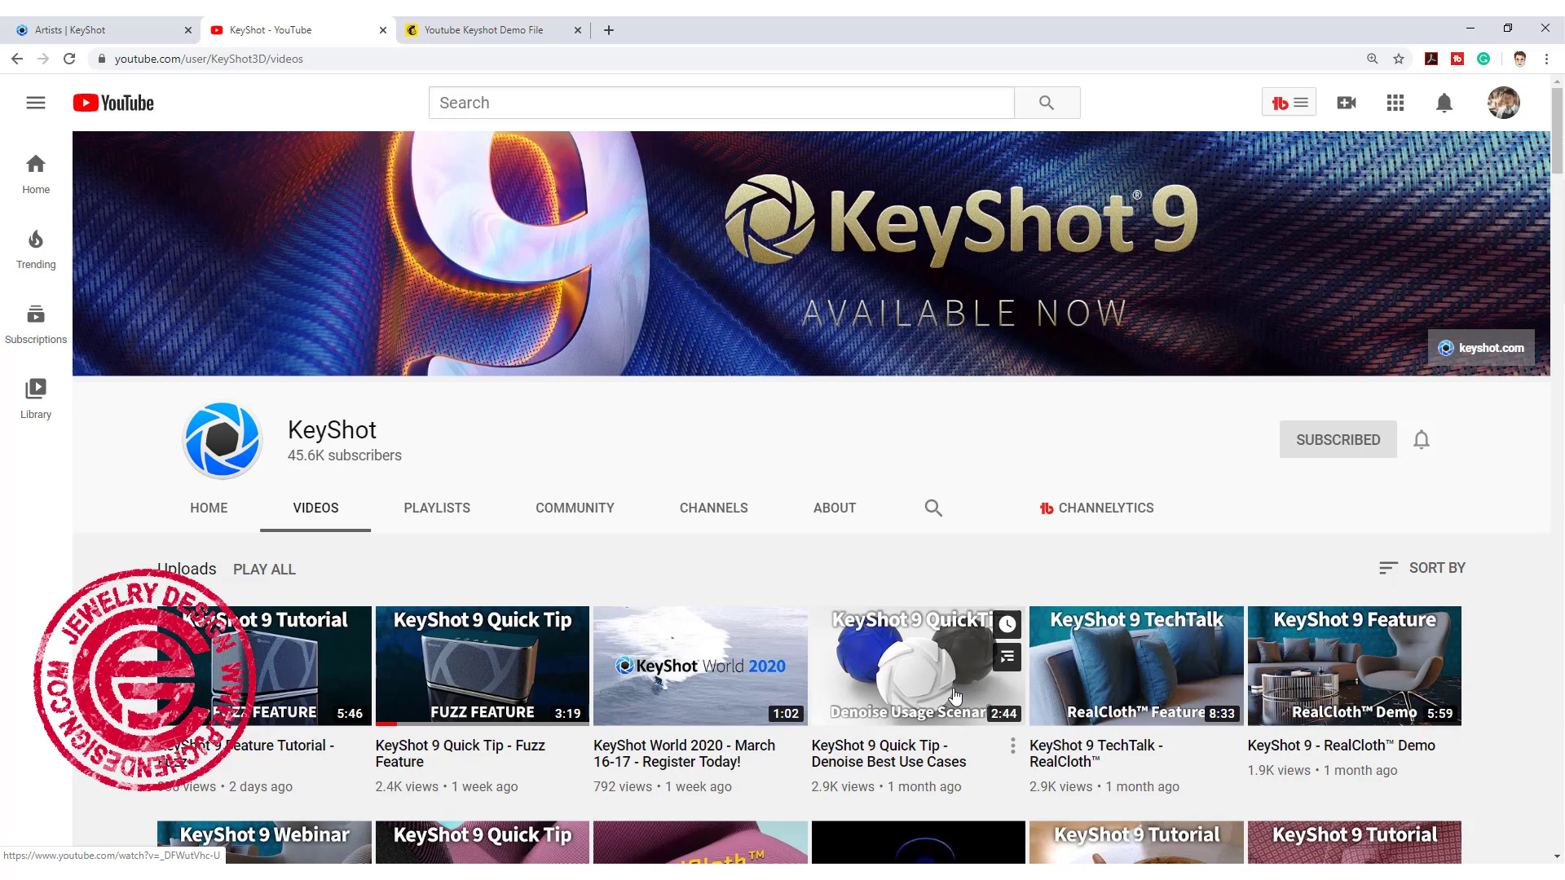
Scroll the KeyShot YouTube videos, go to the demo-file signup tab, then orbit the ring in Rhino
scroll(956, 695, "down", 7)
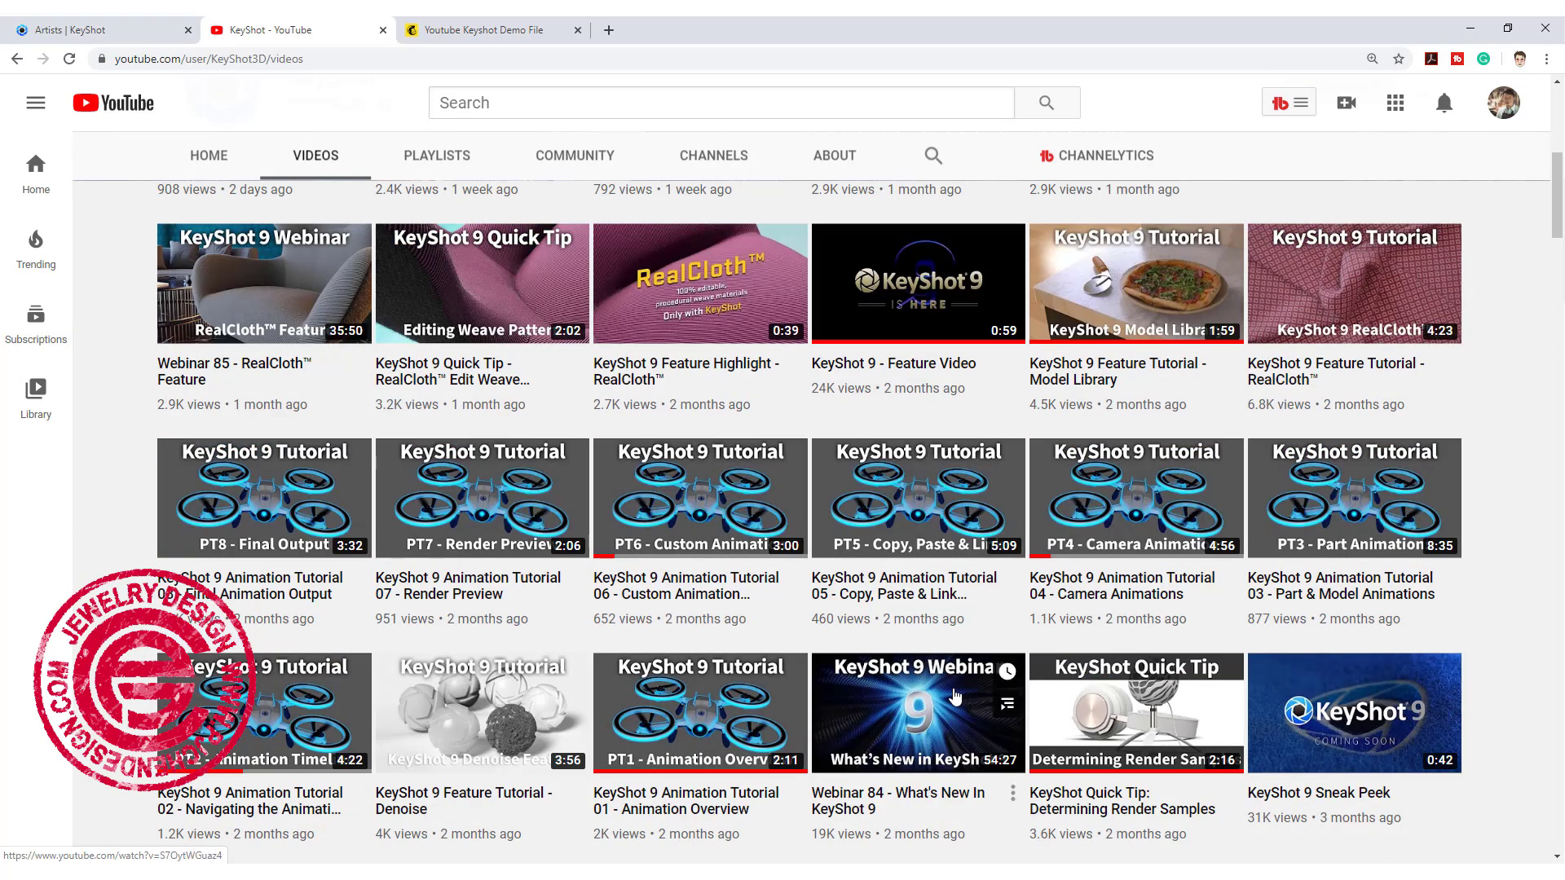
key("ctrl+Tab")
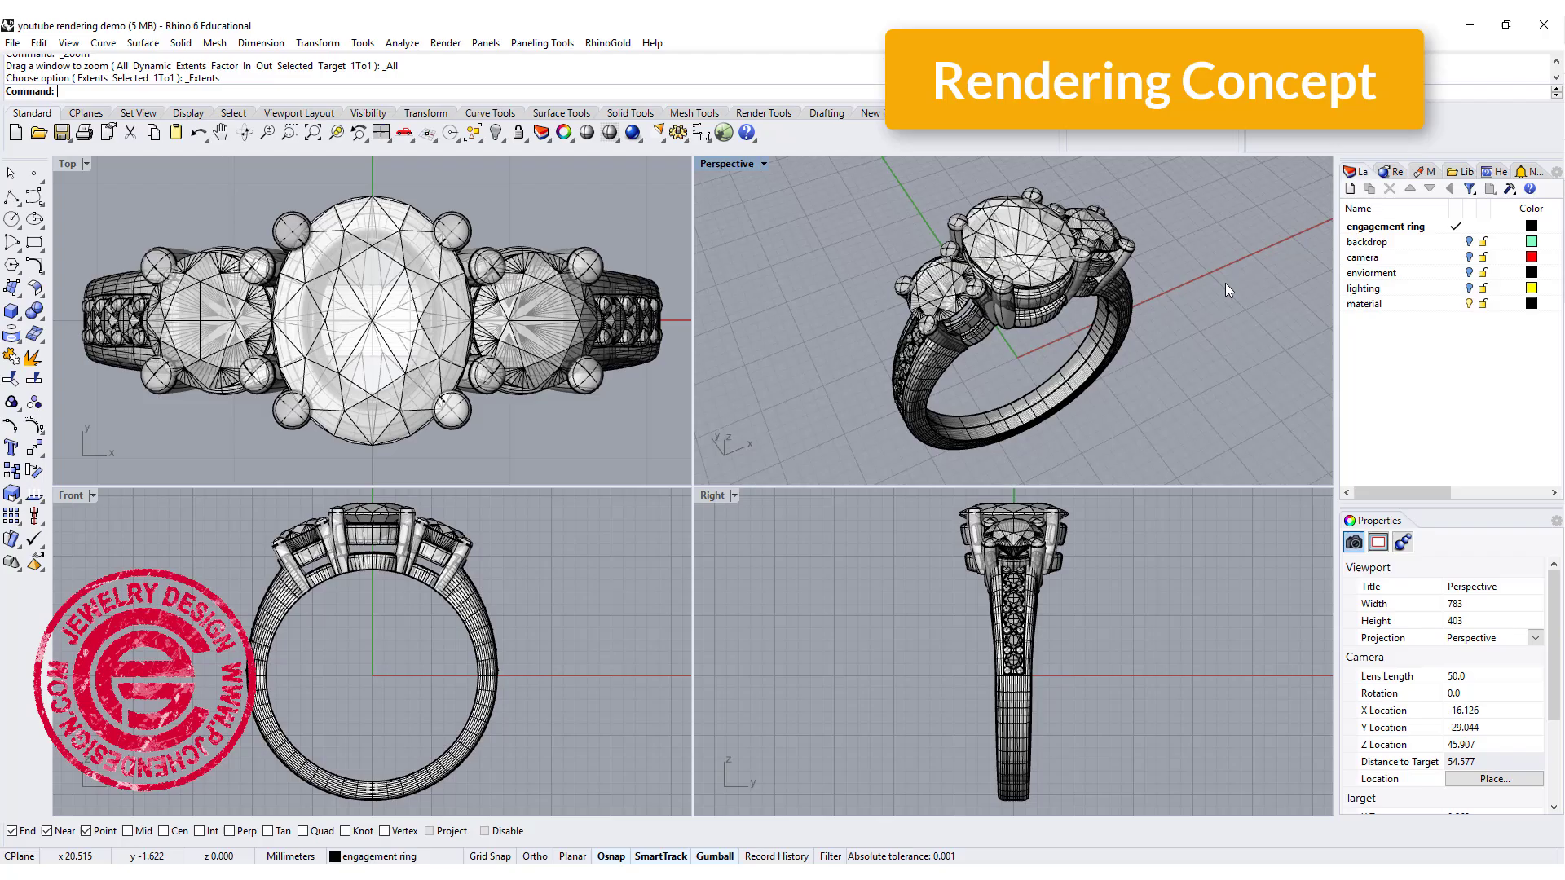
right_click_drag(1225, 282, 1188, 303)
Maximize the Perspective view and orbit to a steeper side angle of the ring
double_click(736, 164)
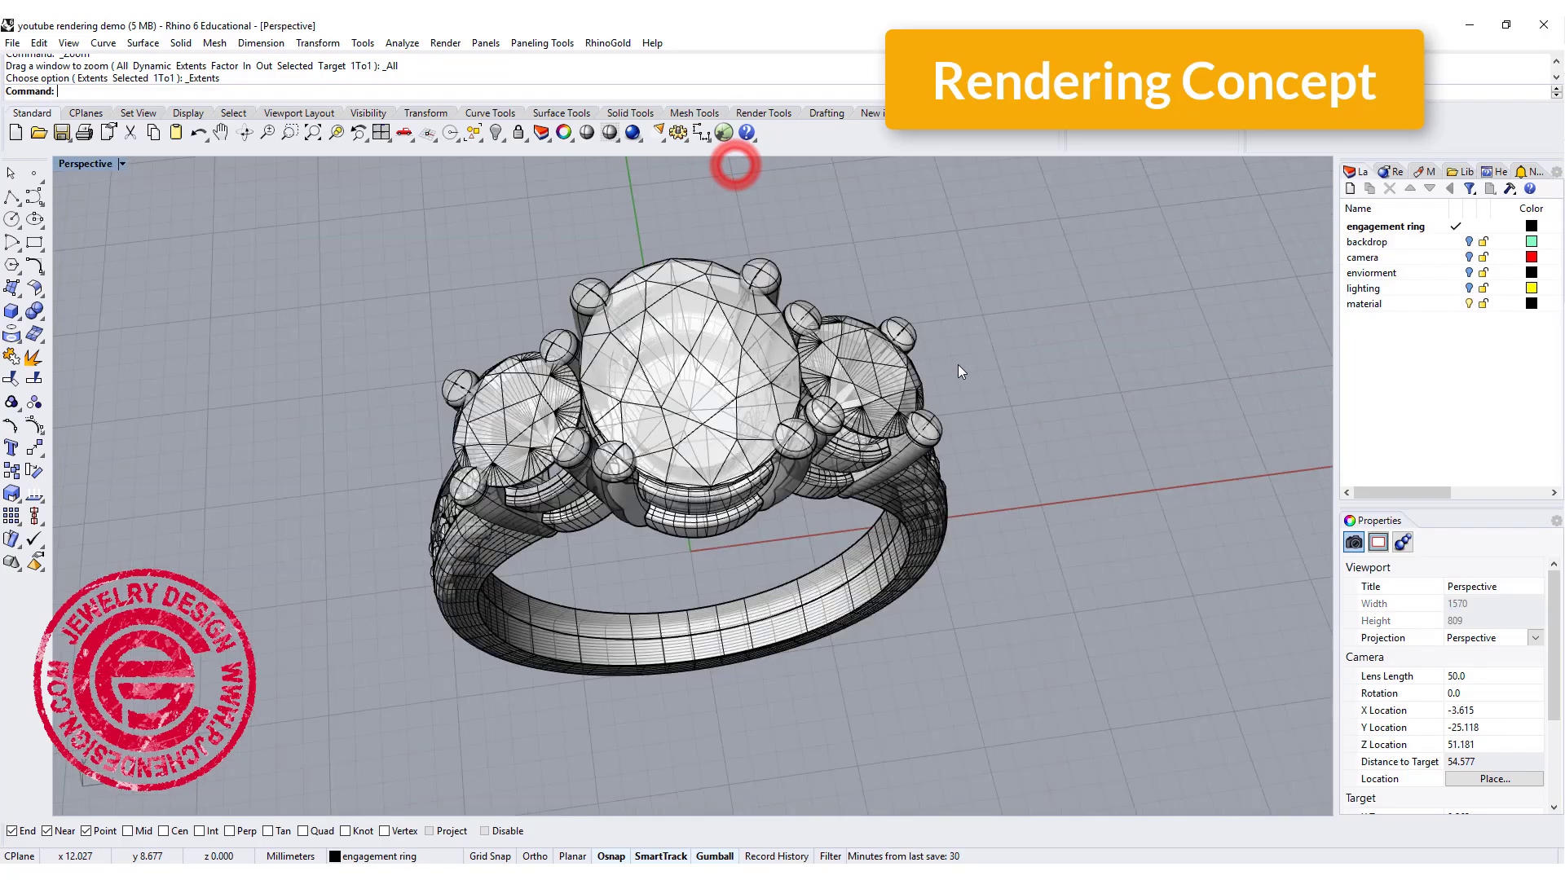
scroll(990, 375, "down", 5)
scroll(983, 383, "up", 5)
scroll(1002, 428, "down", 2)
right_click_drag(1003, 428, 1043, 366)
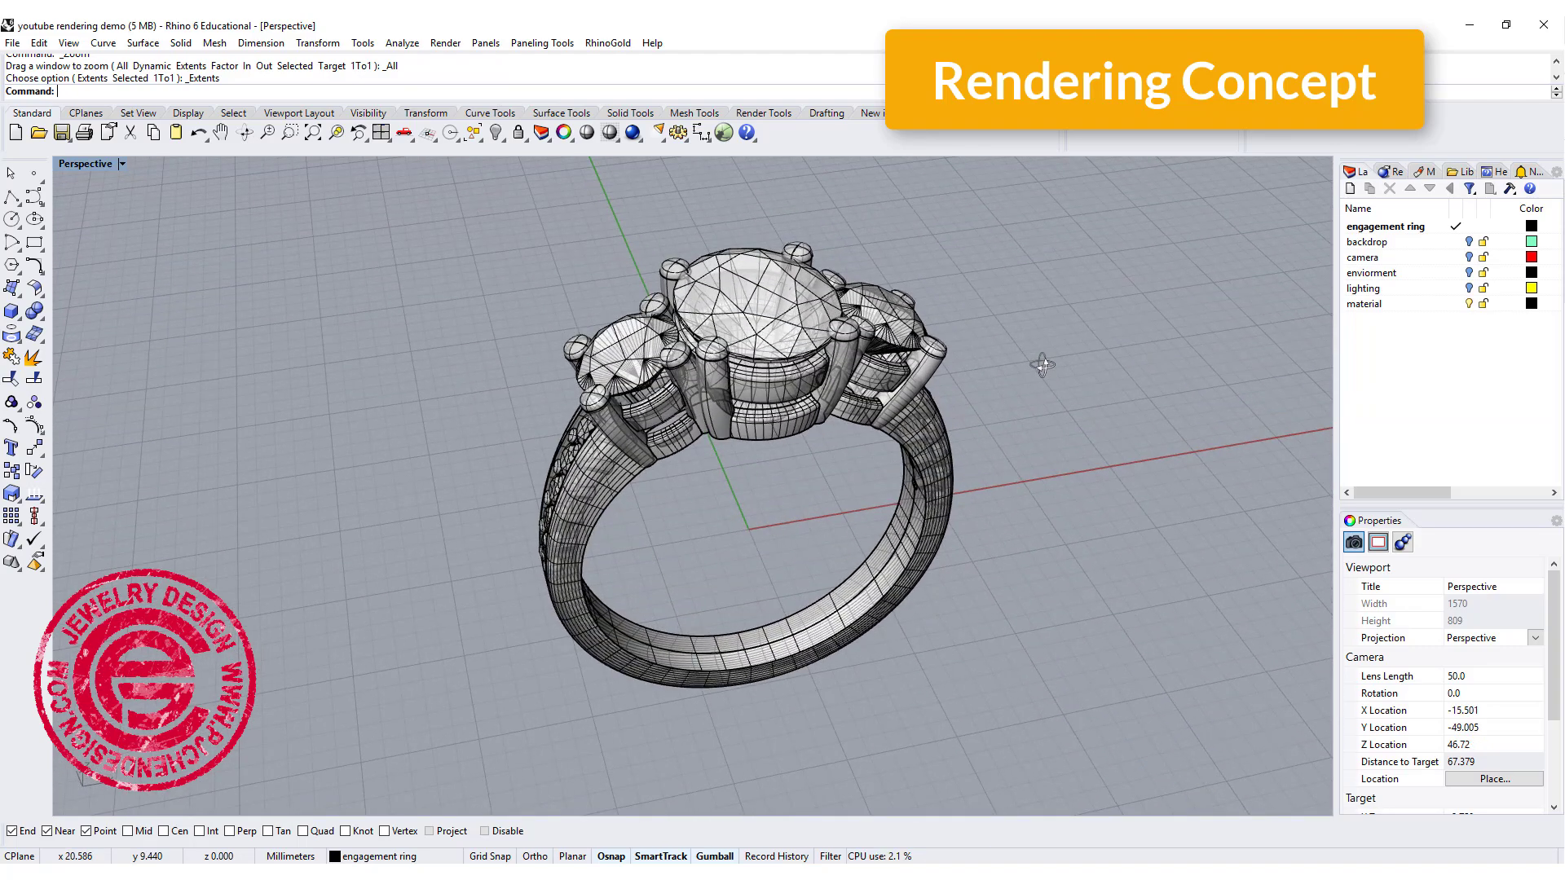
right_click_drag(1050, 360, 982, 375)
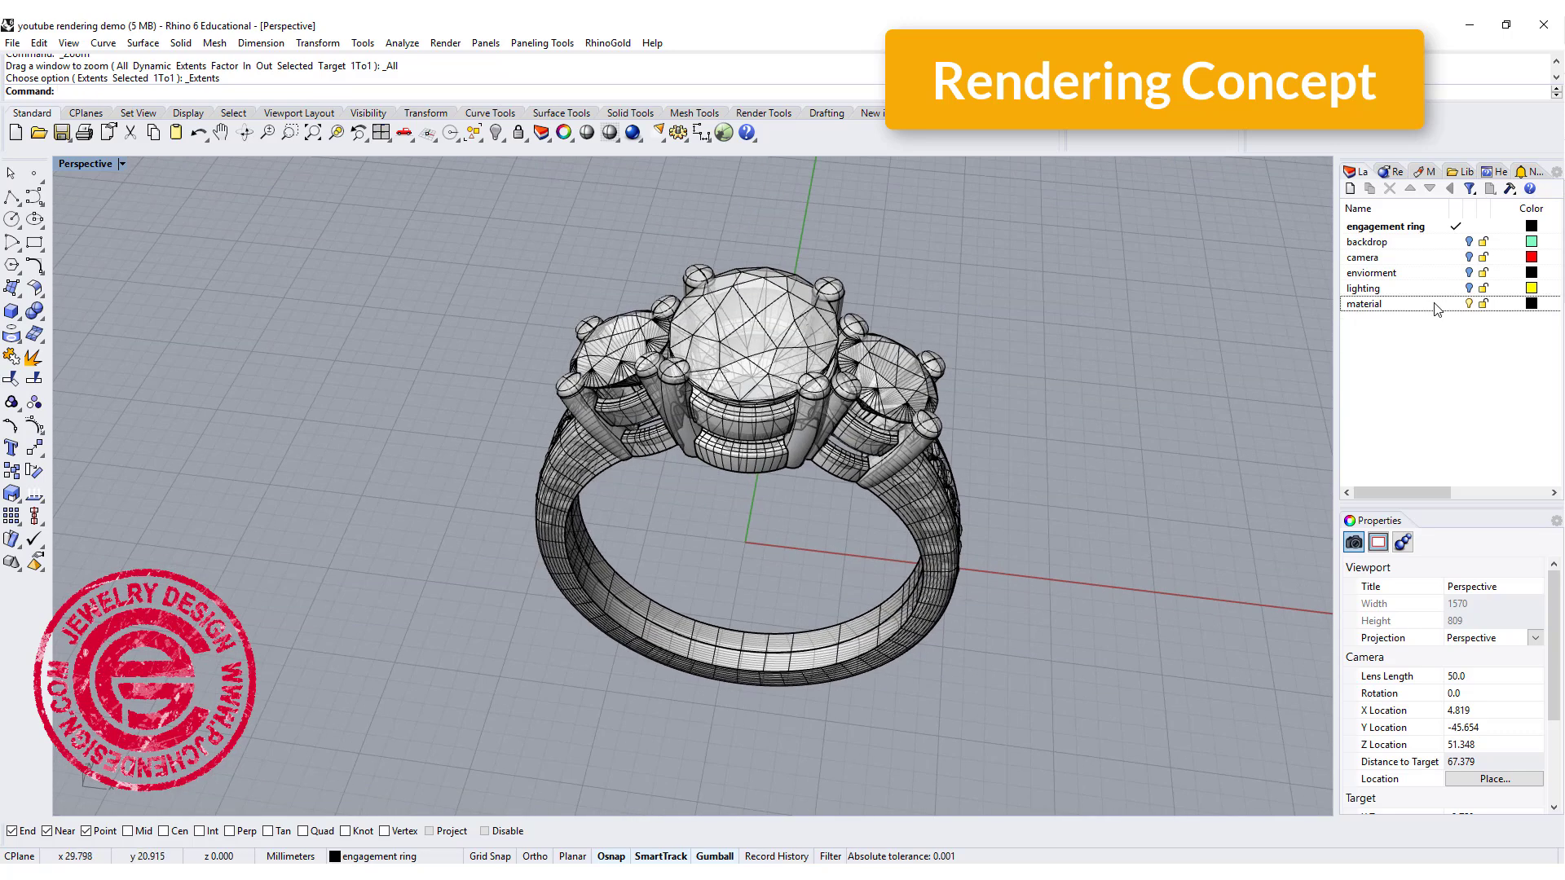
Show the backdrop layer, frame the ring against it, and switch to Rendered display
left_click(1469, 243)
scroll(1152, 339, "down", 5)
scroll(1167, 357, "down", 4)
right_click_drag(1167, 357, 925, 353, "shift")
key("ctrl+alt+r")
scroll(674, 353, "up", 3)
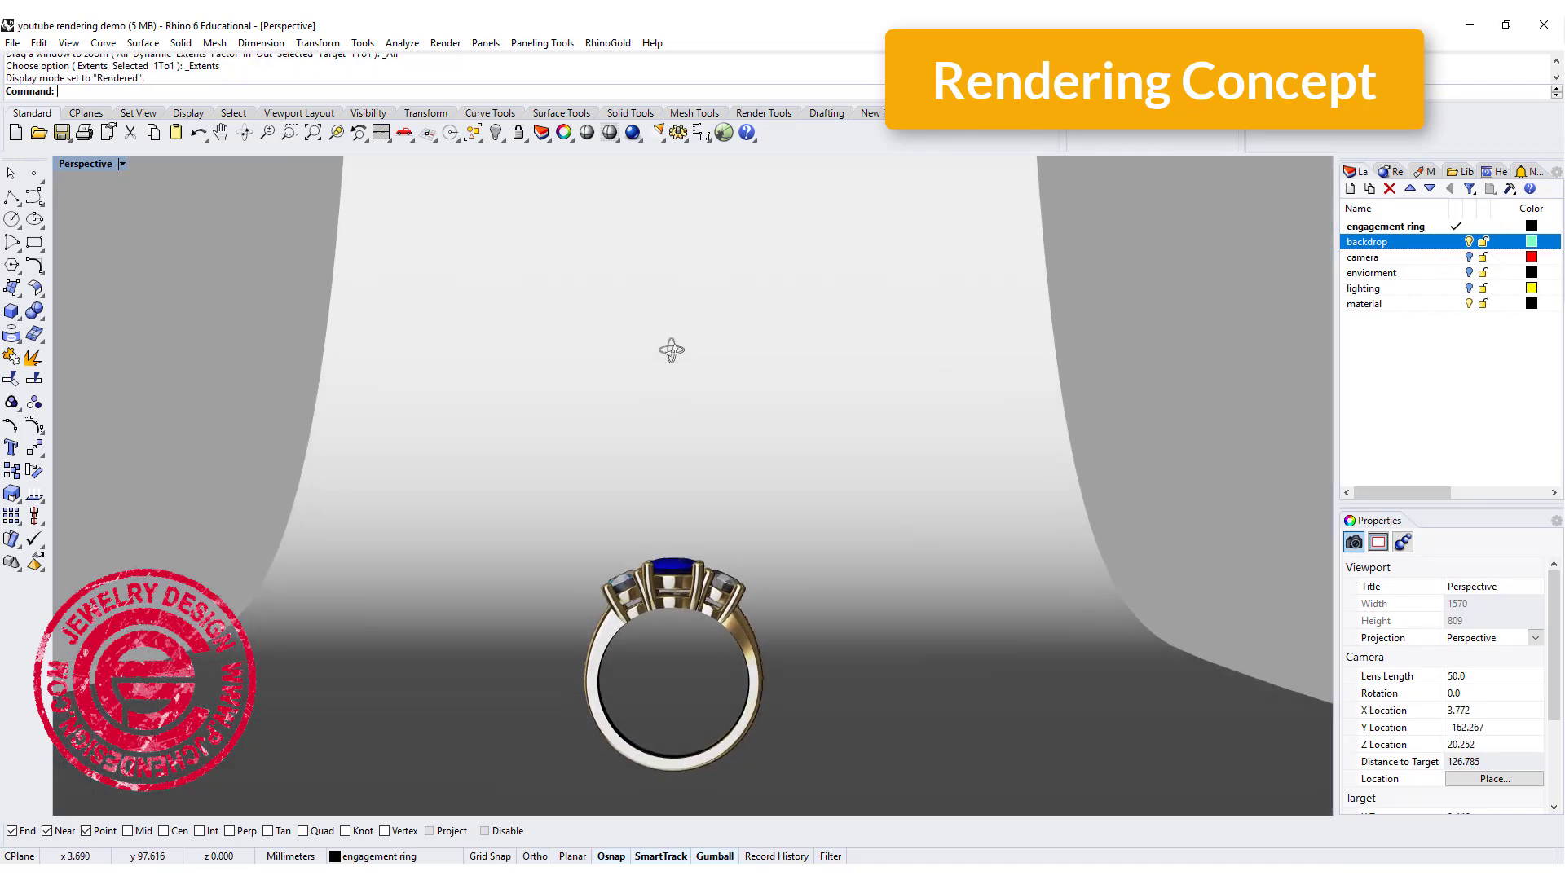
Orbit above the rendered ring, then make the camera layer current in Ghosted display
right_click_drag(674, 339, 670, 384)
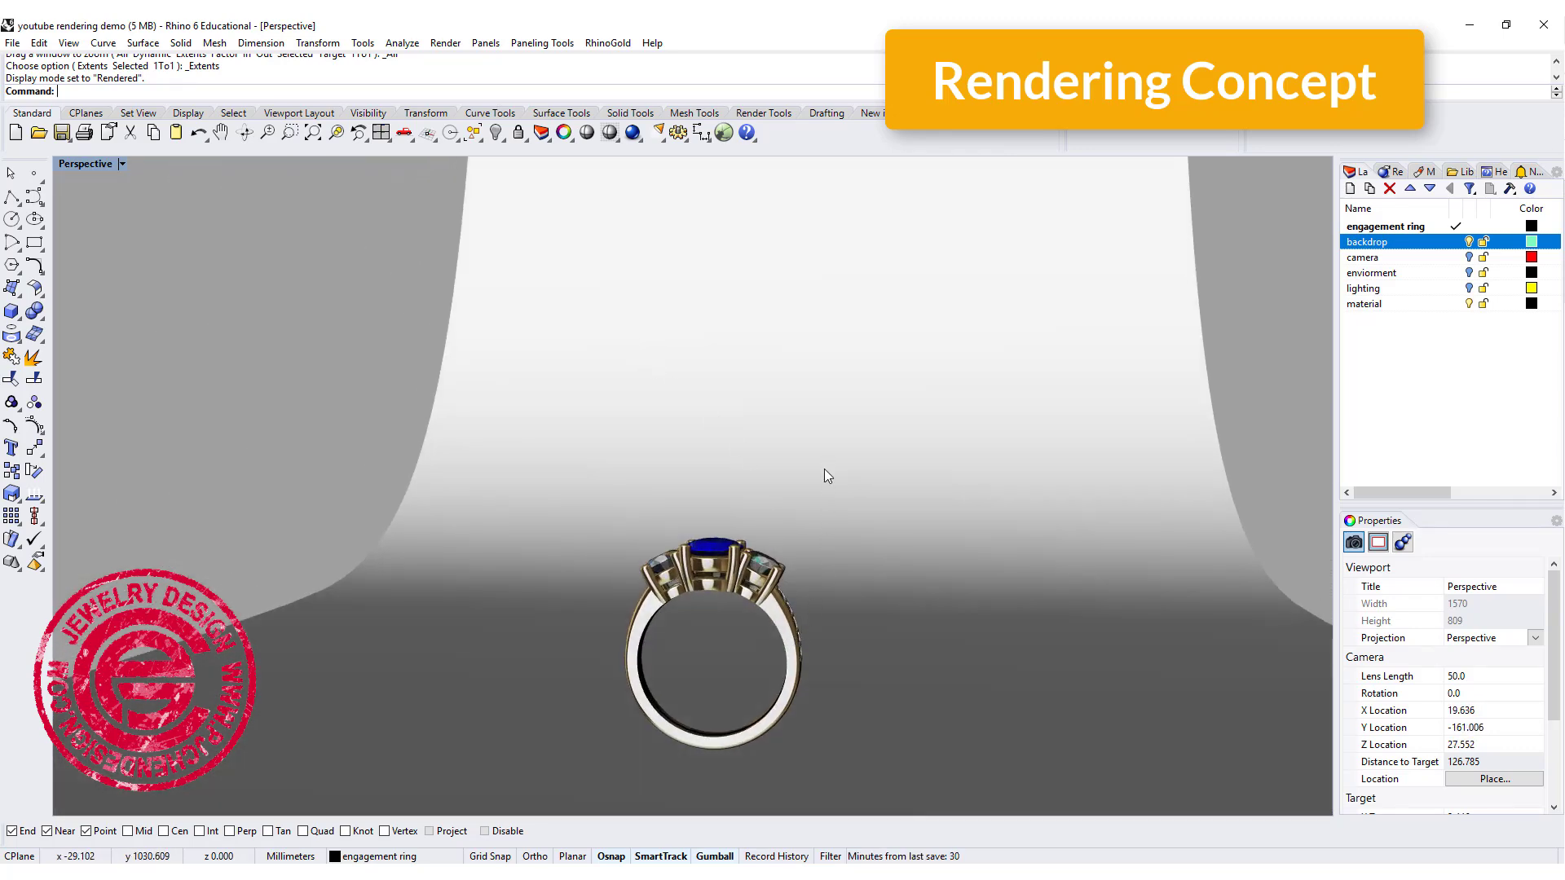
right_click_drag(806, 437, 843, 550)
scroll(831, 489, "down", 5)
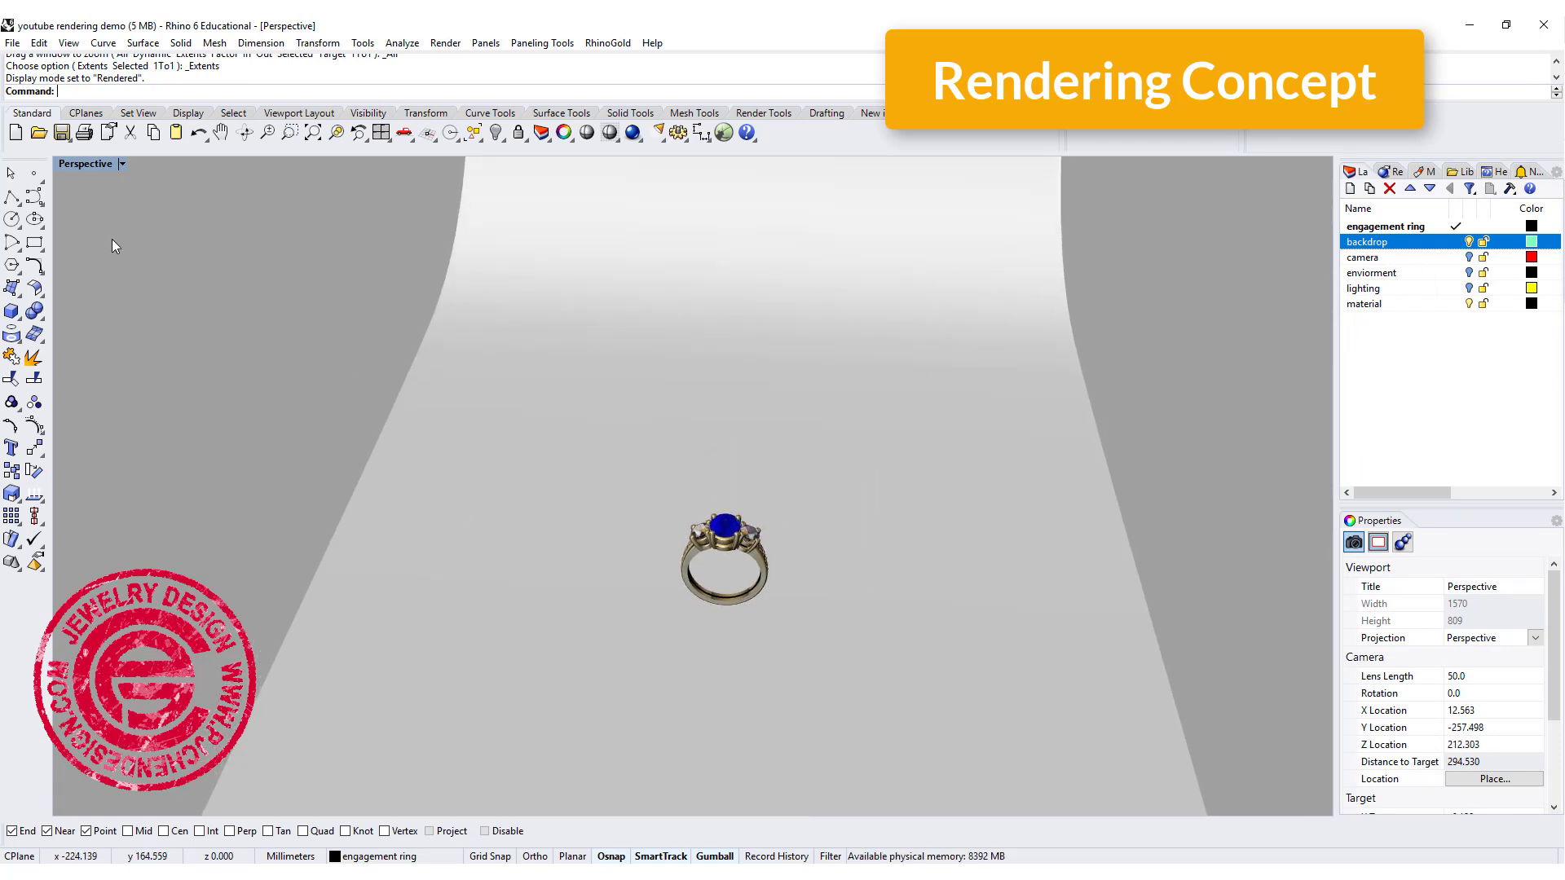
left_click(1363, 258)
key("ctrl+alt+g")
Orbit out to the camera and turn on the enviorment layer's sphere to inspect the scene
right_click_drag(999, 546, 657, 454)
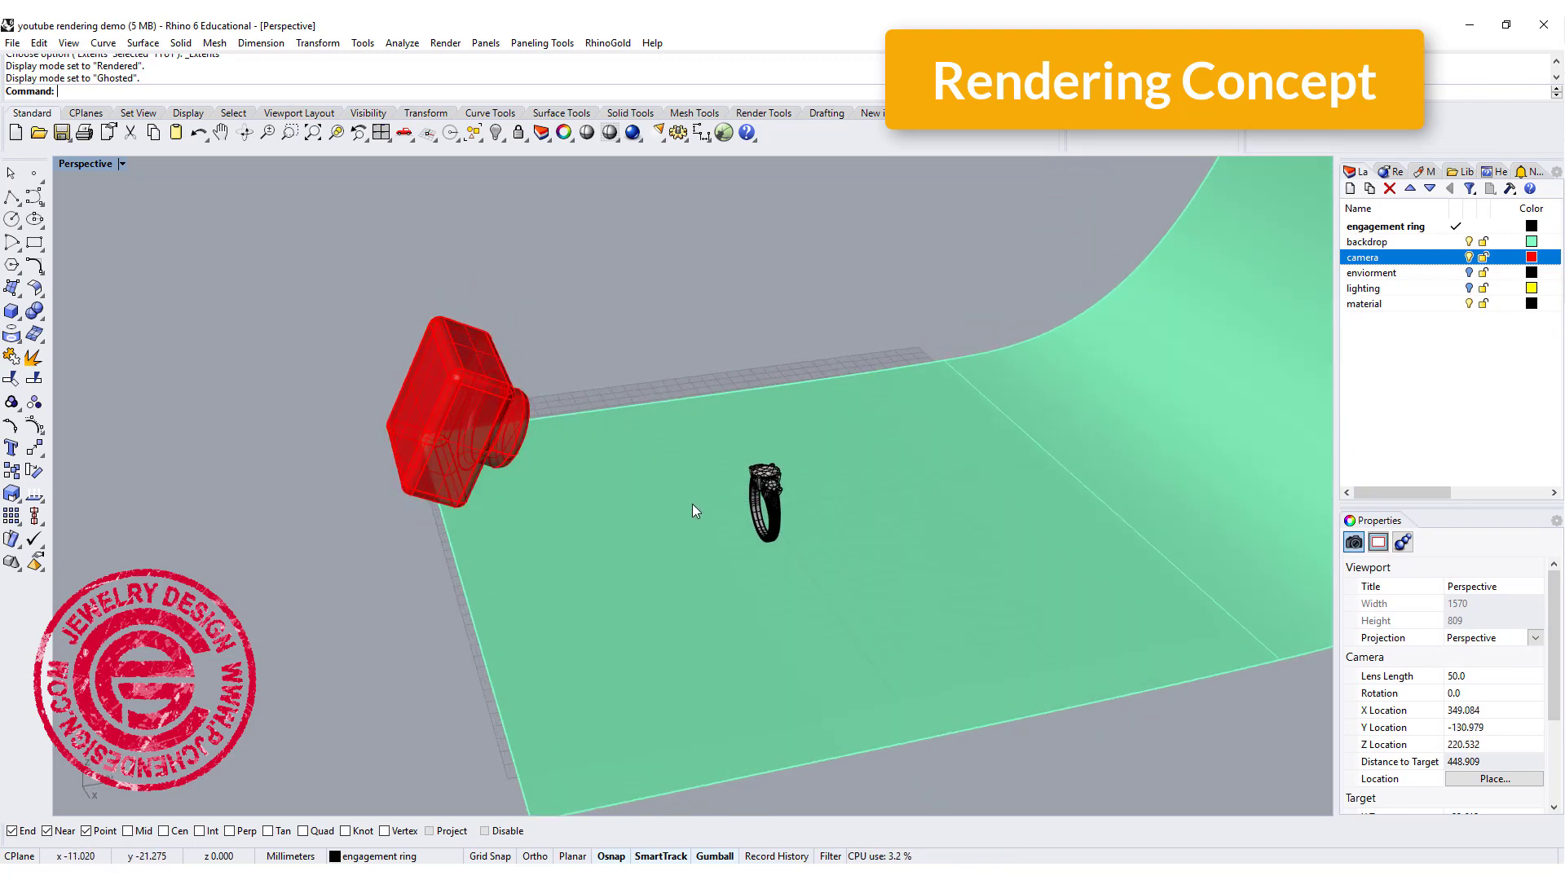
right_click_drag(696, 505, 847, 512)
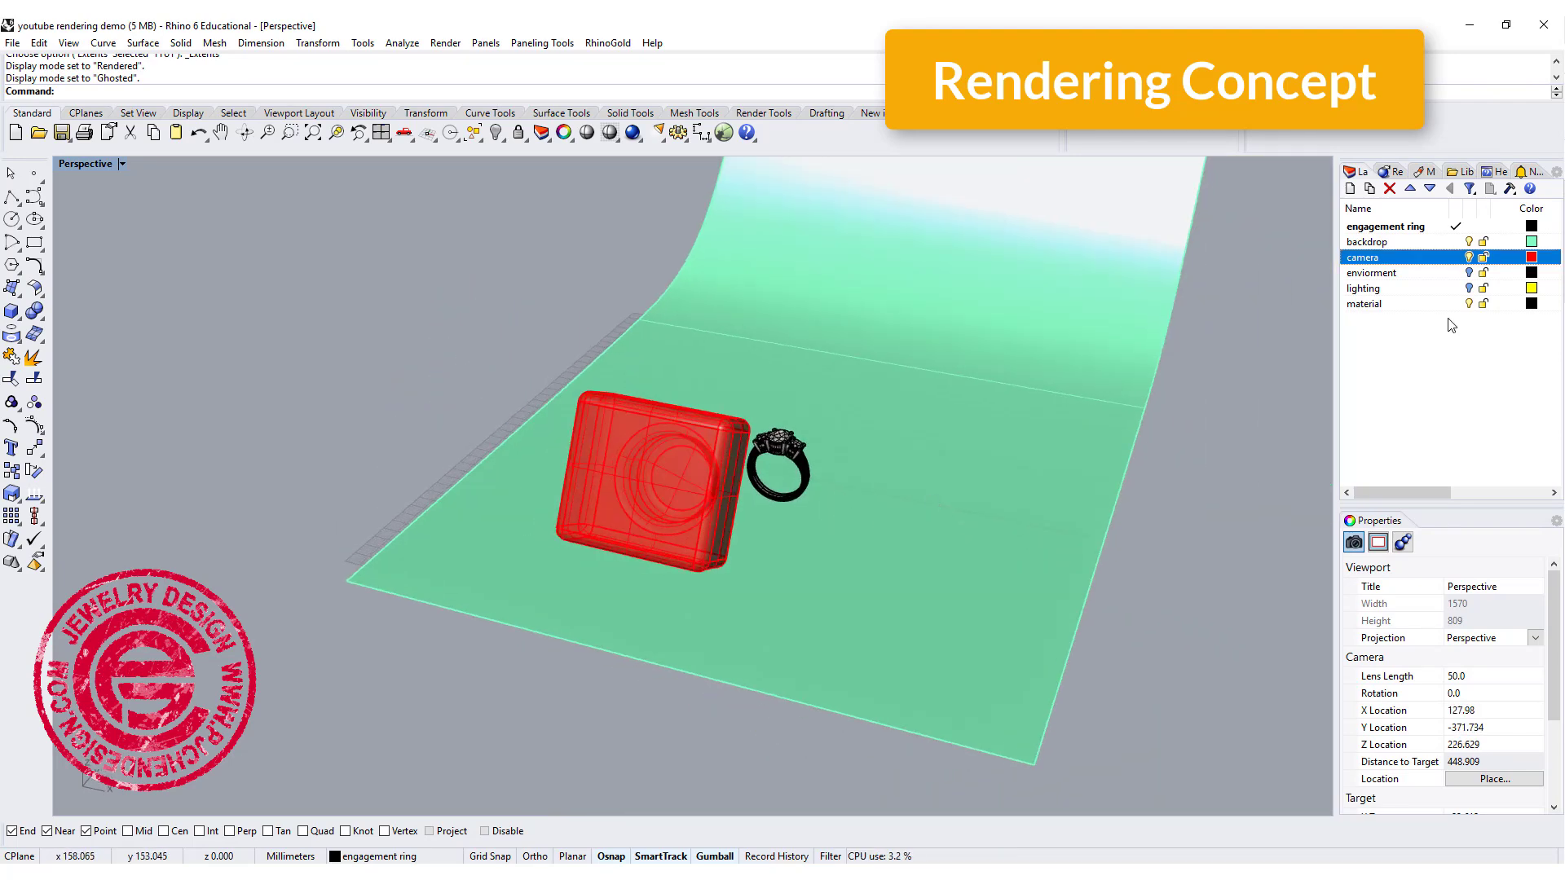
left_click(1469, 273)
scroll(767, 469, "down", 6)
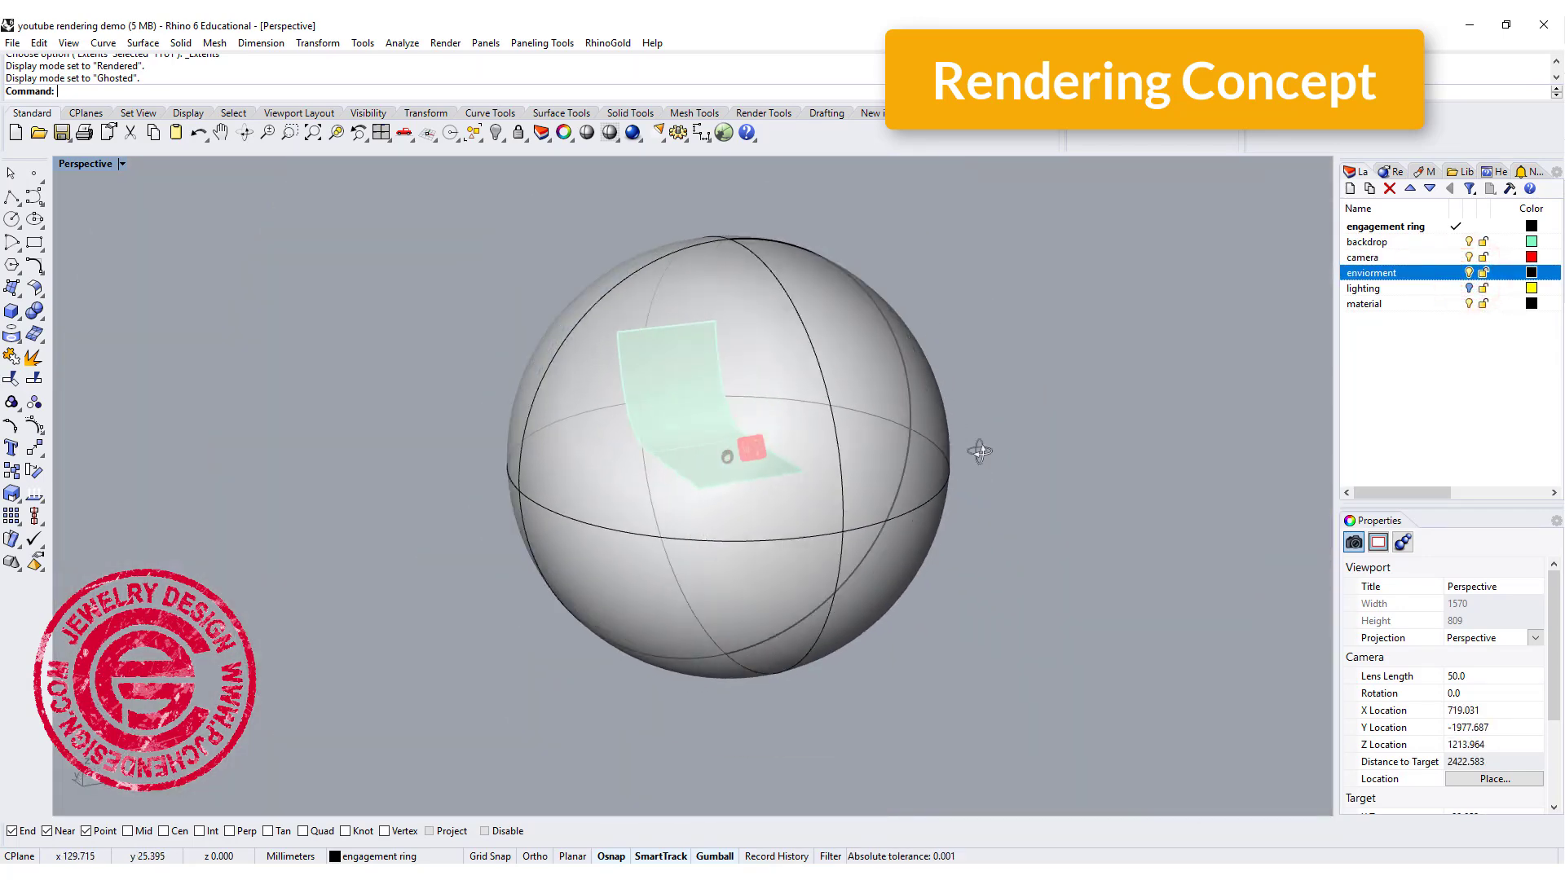
mouse_move(984, 452)
right_mouse_down()
mouse_move(1048, 447)
mouse_move(718, 465)
mouse_move(982, 468)
right_mouse_up()
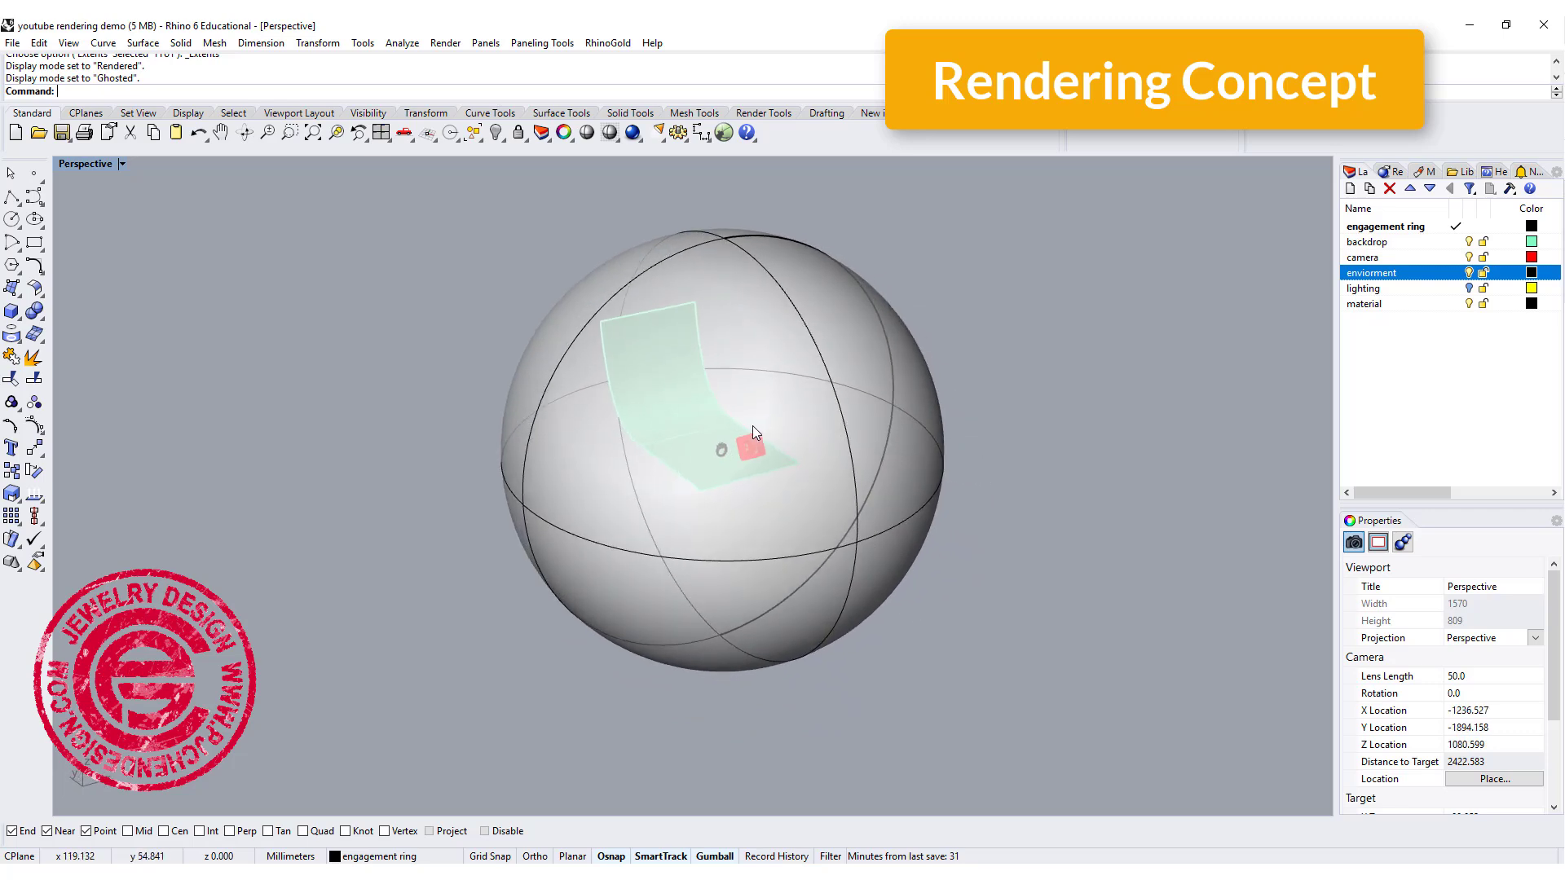
scroll(752, 436, "up", 4)
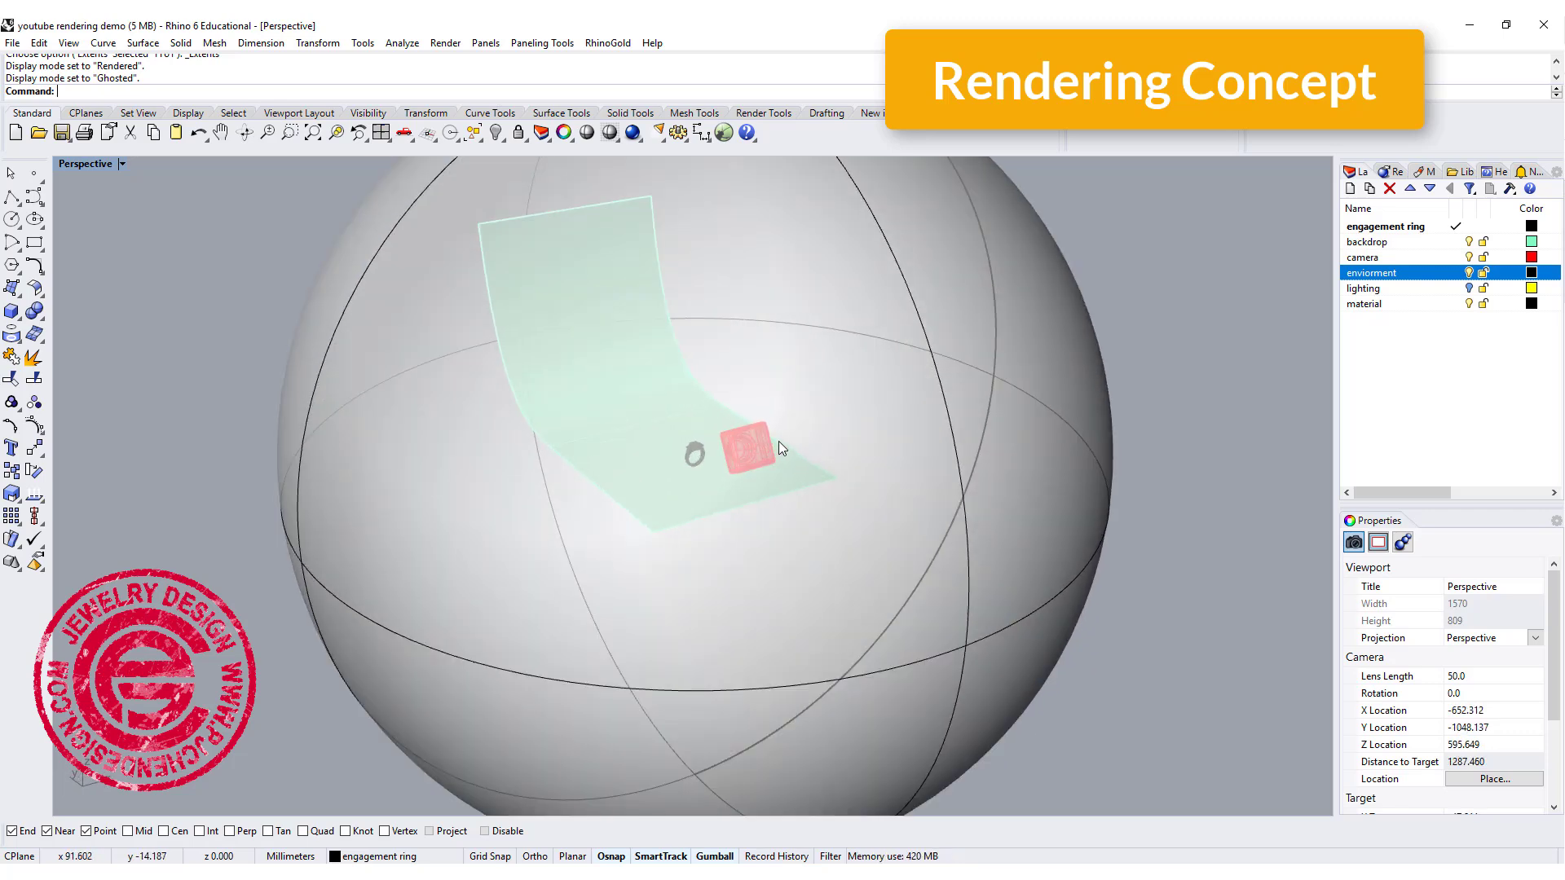
right_click_drag(794, 436, 890, 456)
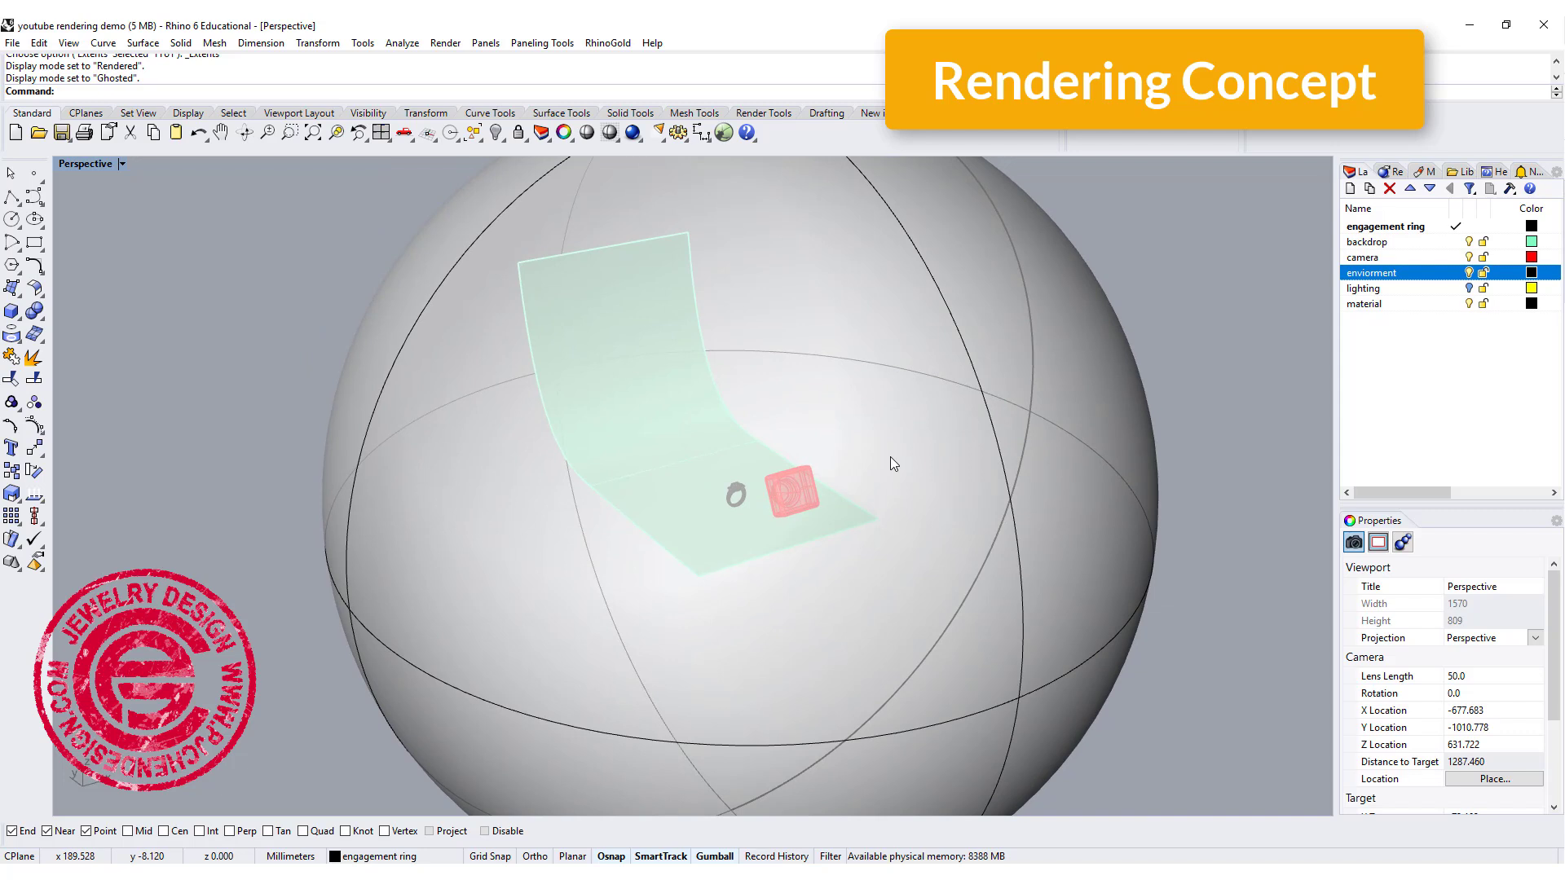
Hide the environment sphere and show the lighting layer's objects
left_click(1469, 272)
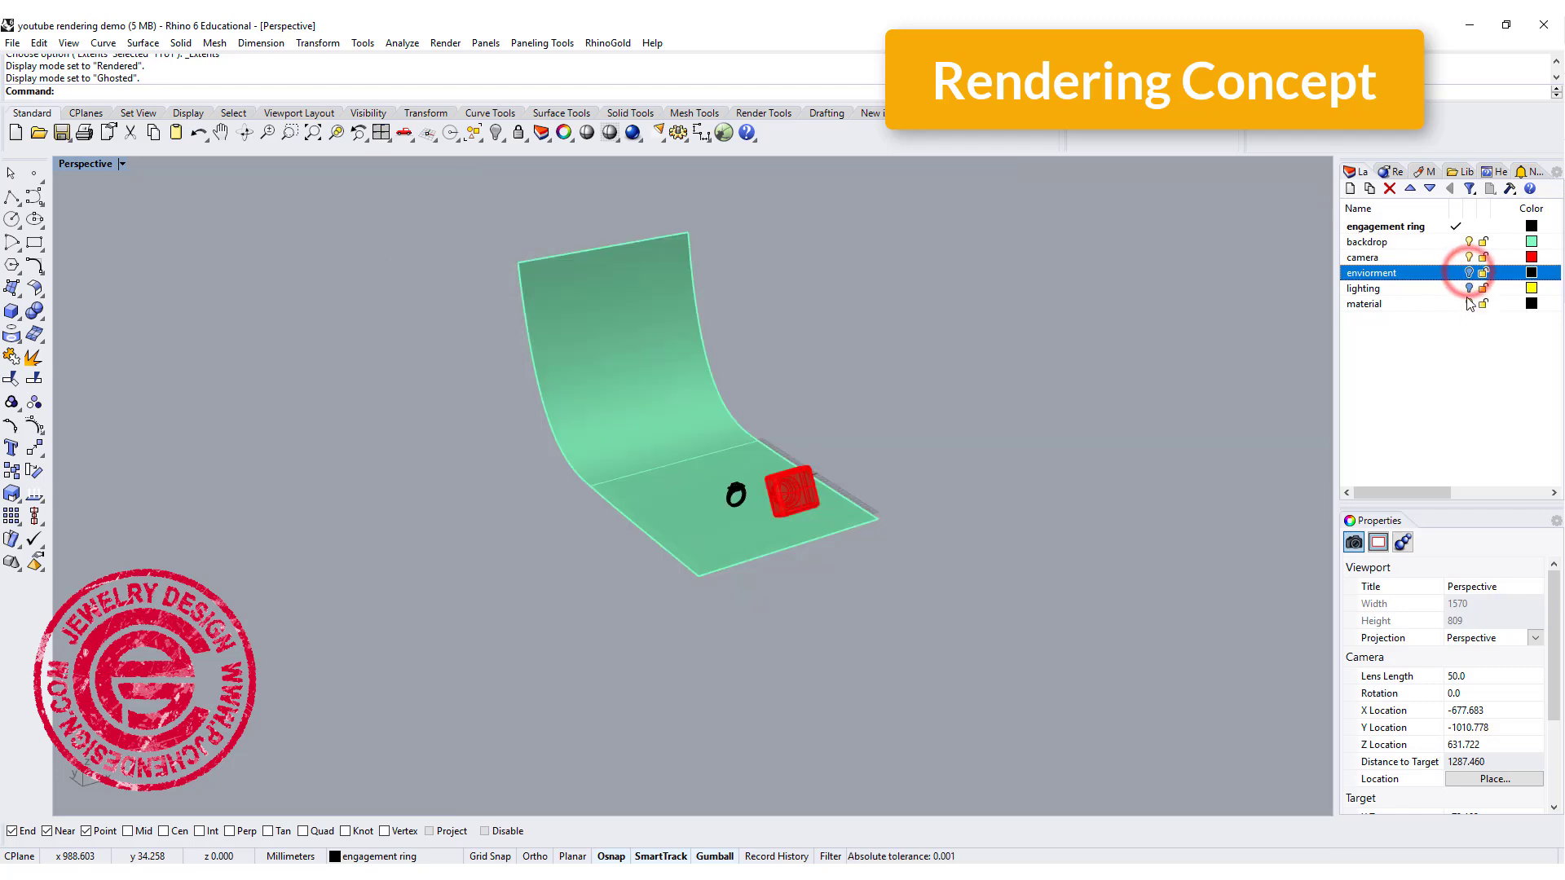
scroll(815, 494, "up", 5)
scroll(768, 494, "up", 4)
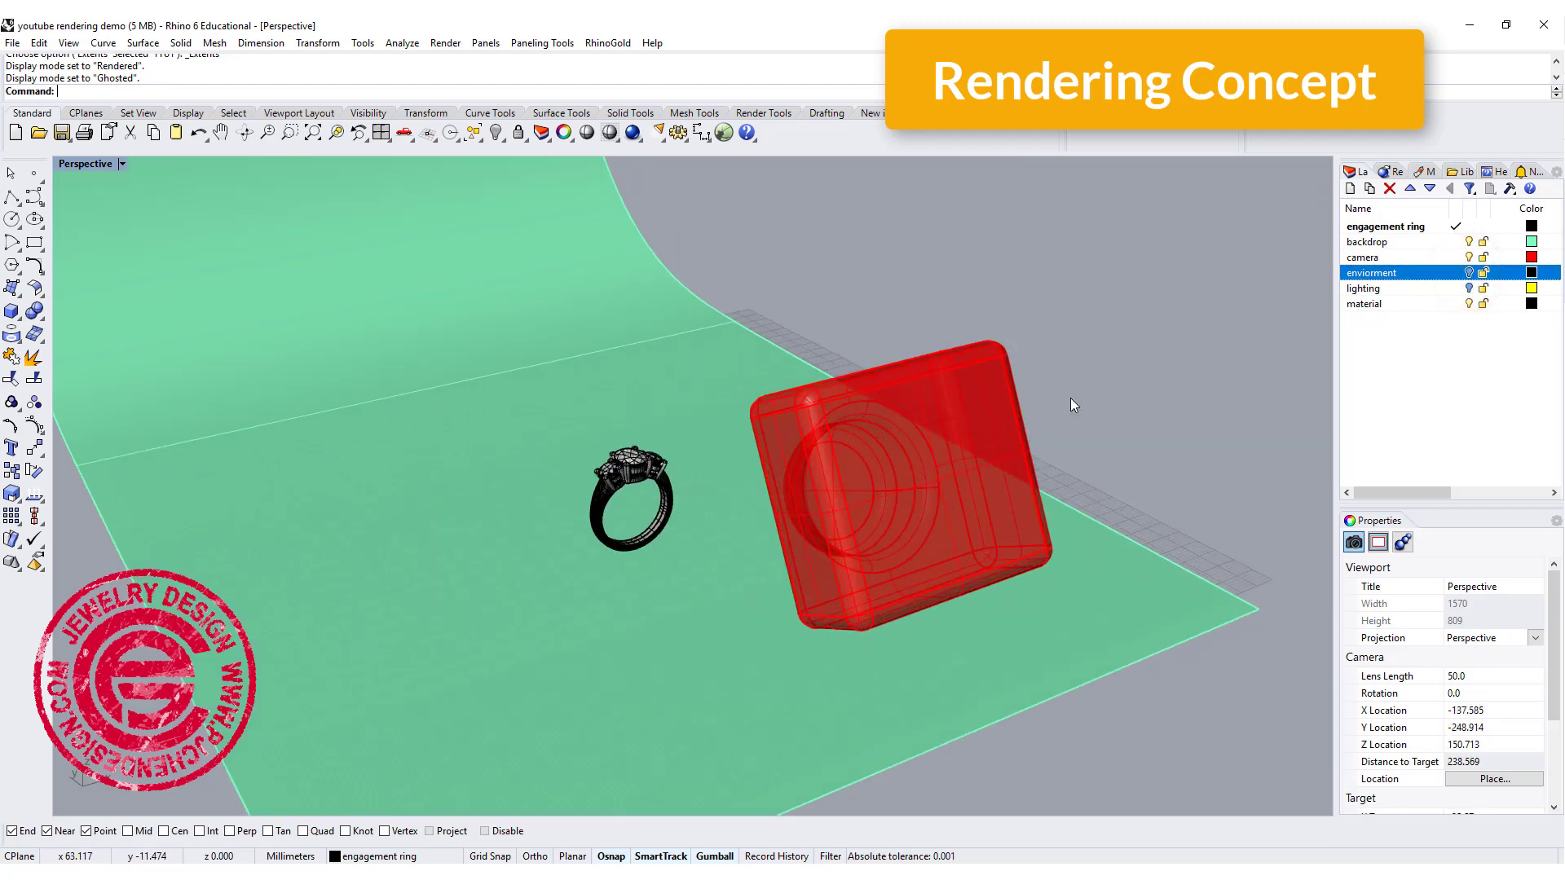
left_click(1468, 287)
right_click_drag(1019, 391, 839, 433)
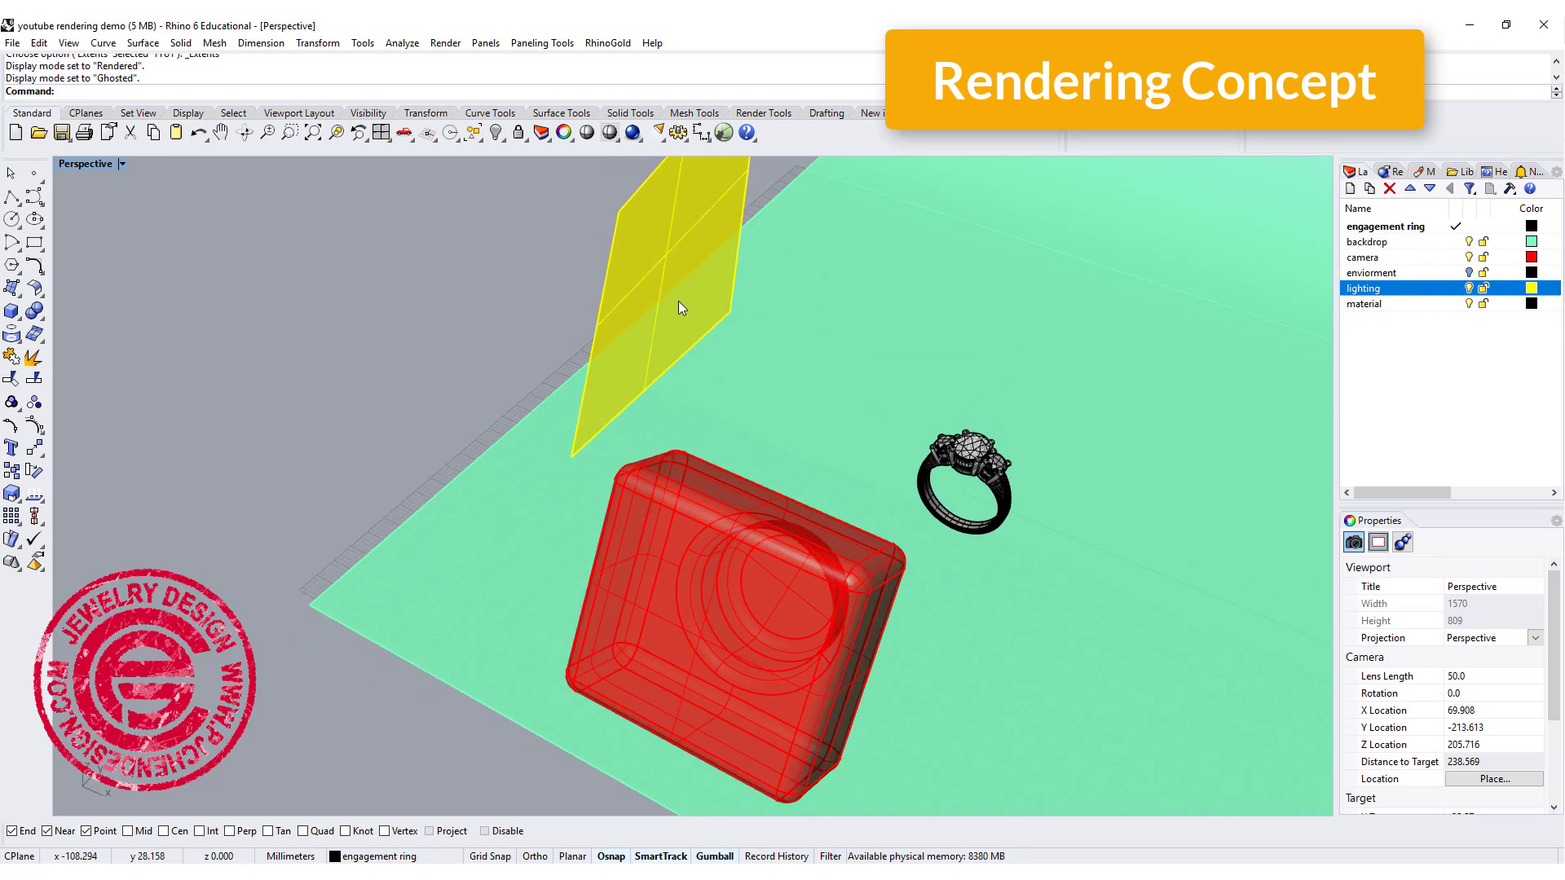
scroll(672, 349, "up", 3)
Select the yellow light plane and drag it down and to the left beside the ring
left_click(524, 225)
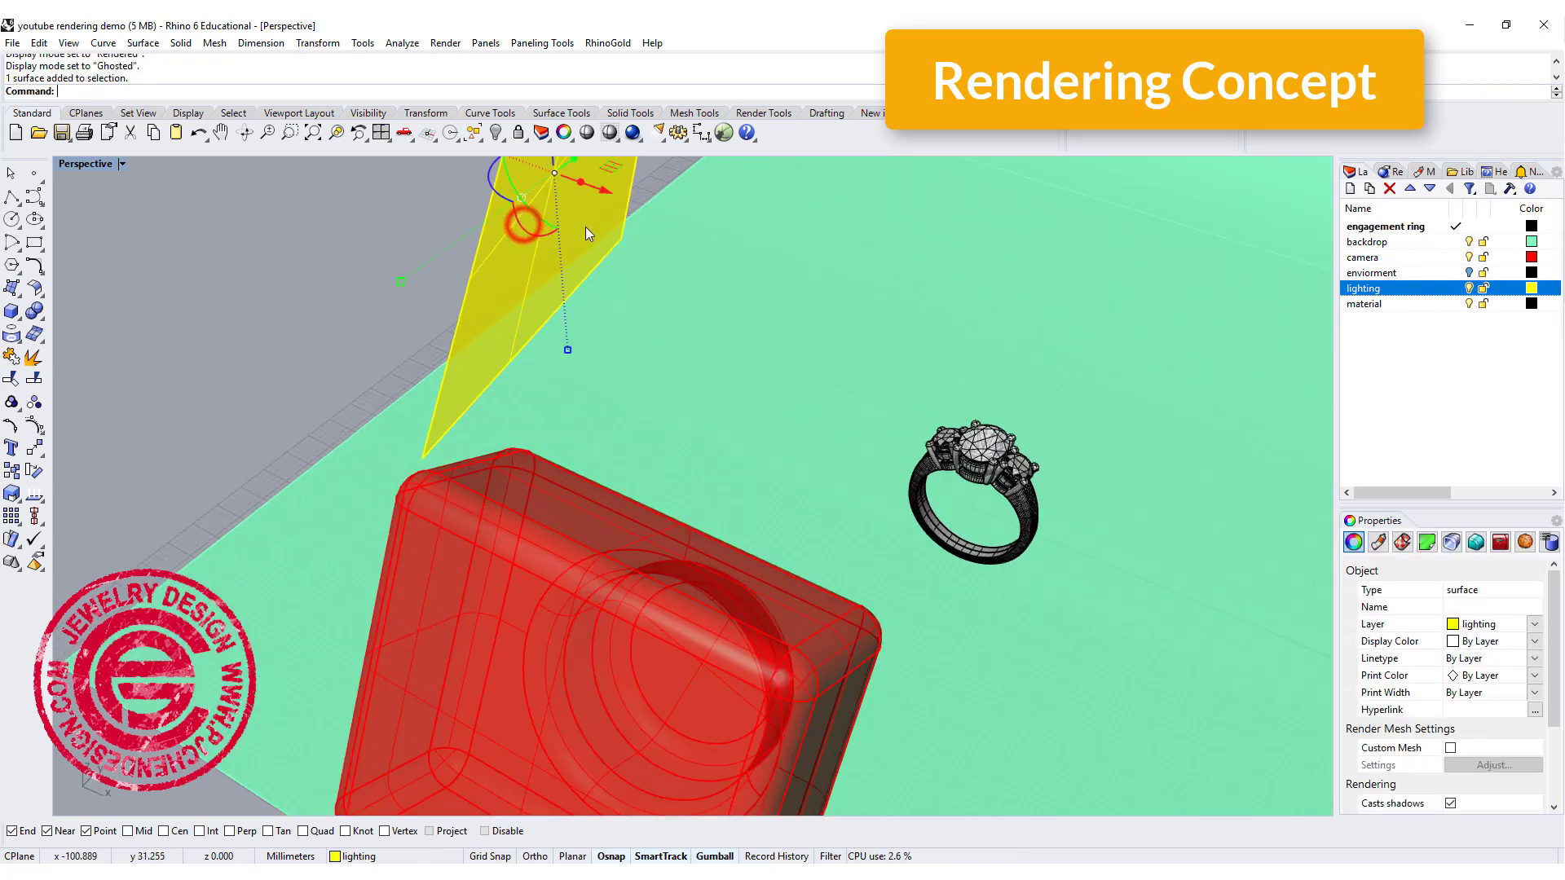
scroll(588, 227, "down", 4)
left_click_drag(595, 191, 557, 242)
scroll(709, 364, "up", 3)
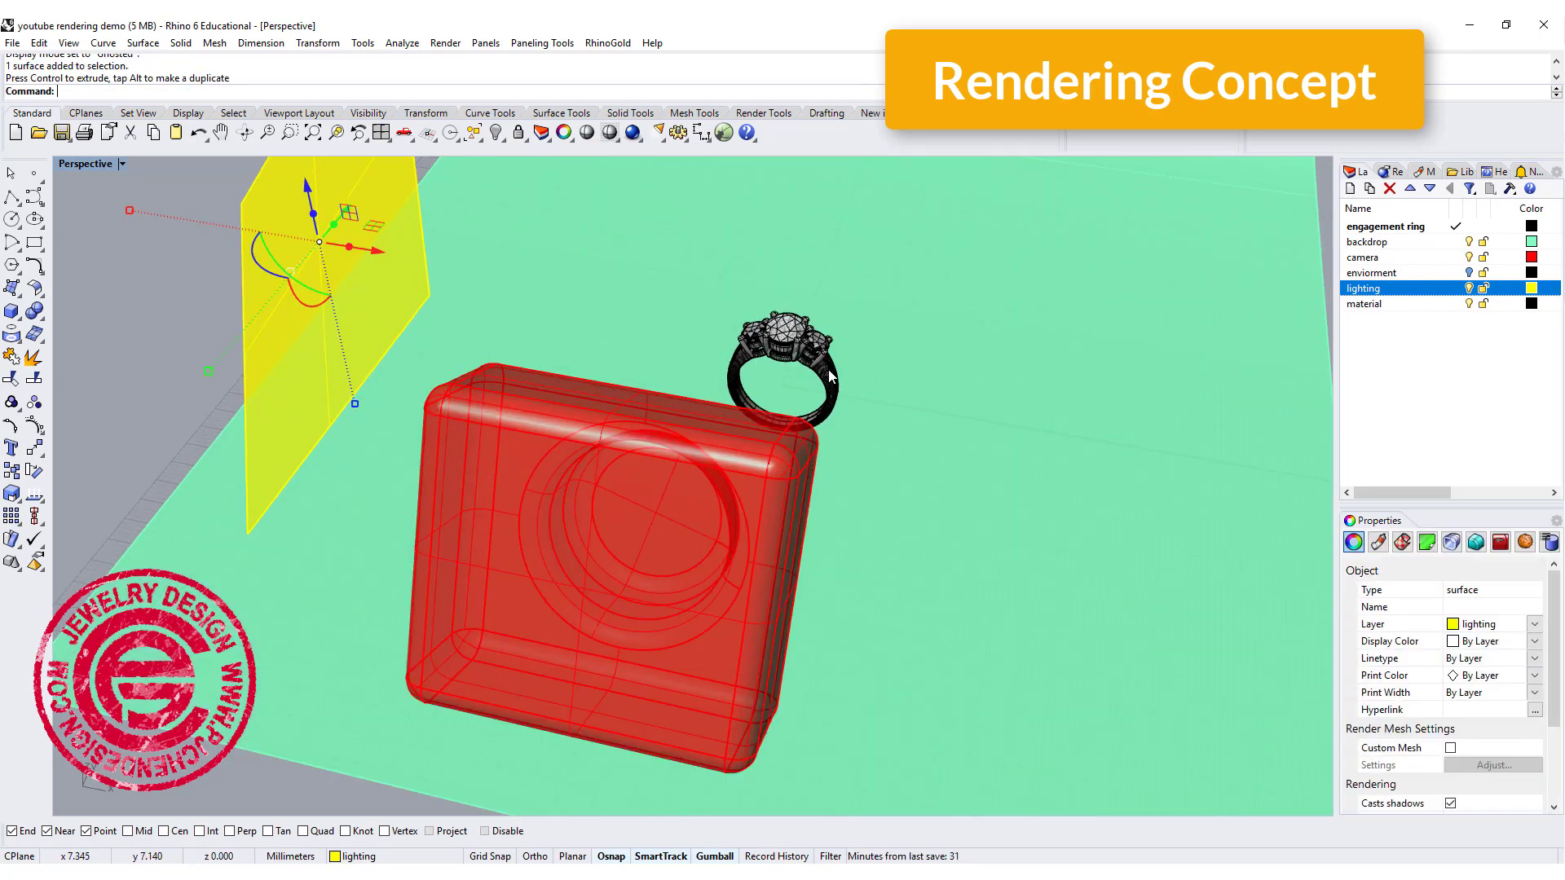
Orbit the ring, test-select its shank and head, and choose the material layer as parent
scroll(821, 375, "down", 5)
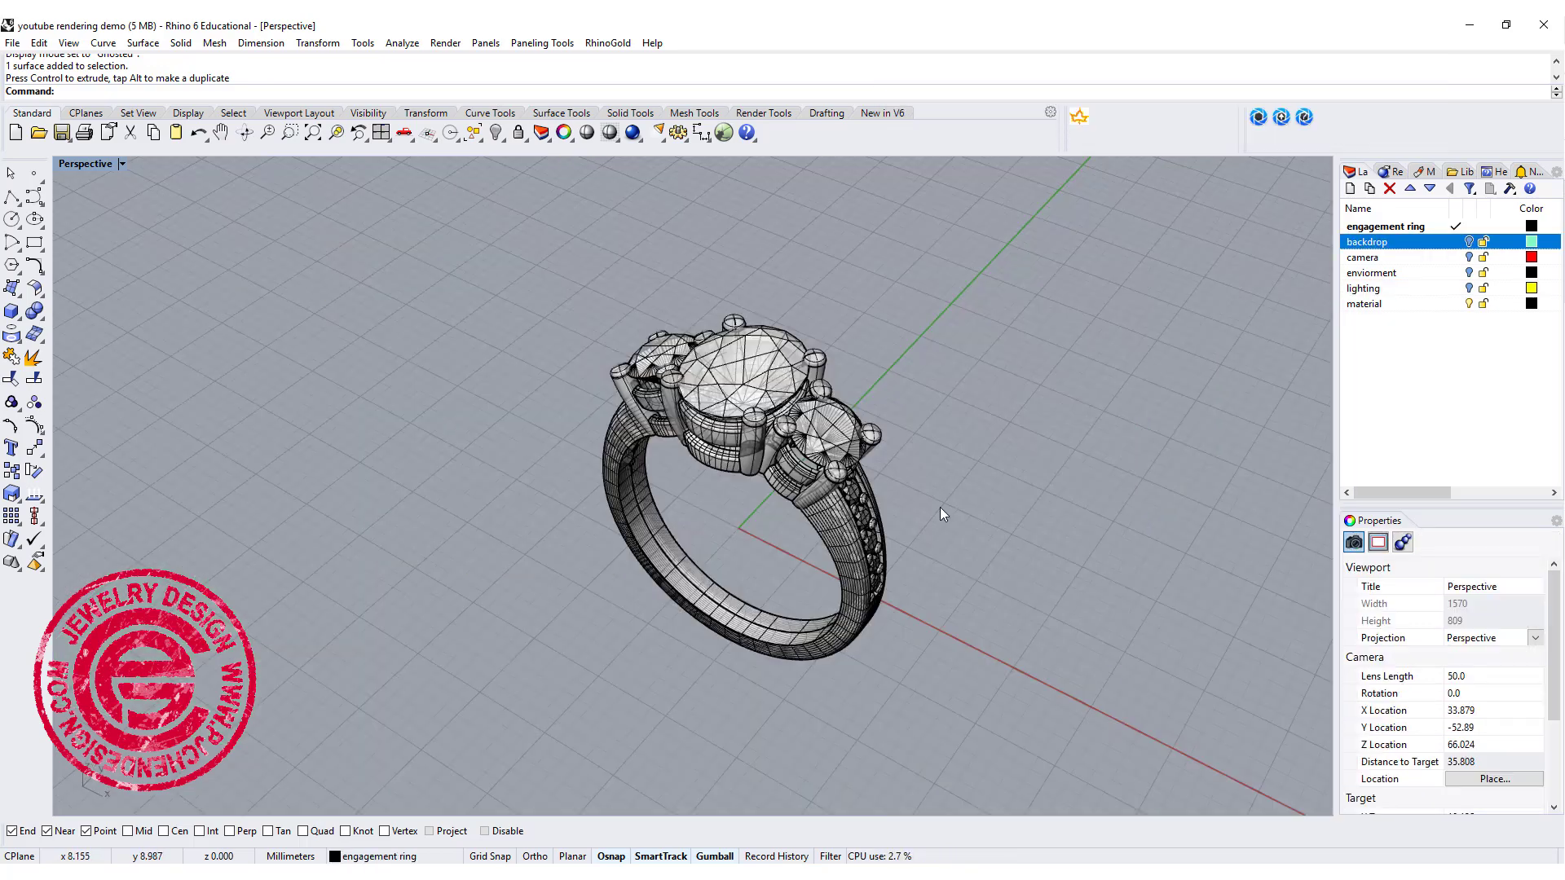
right_click_drag(941, 507, 981, 433)
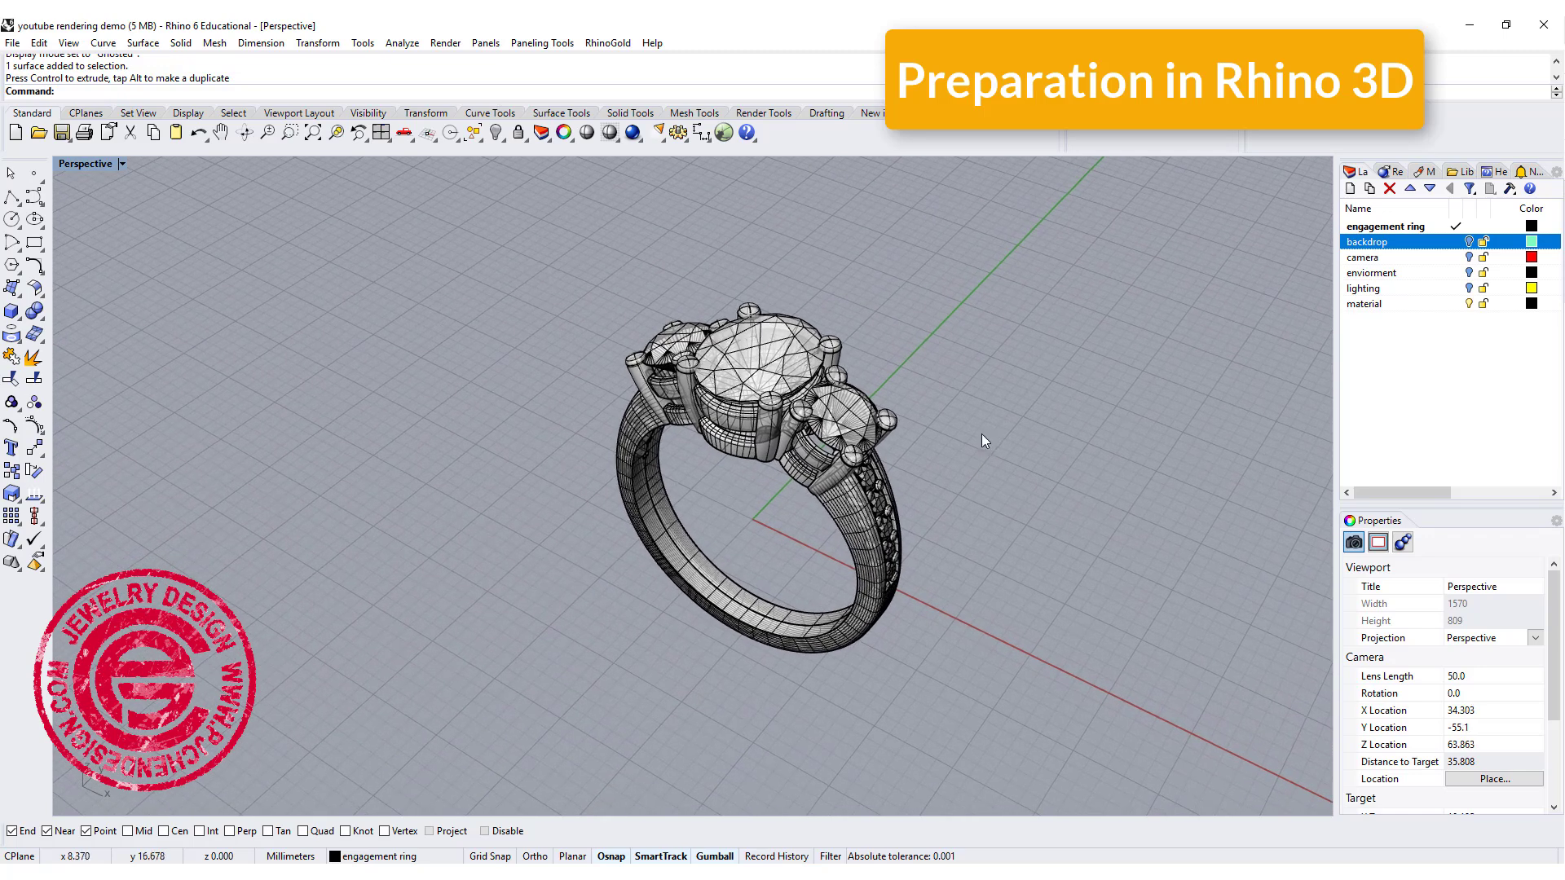
left_click(840, 508)
left_click(828, 448)
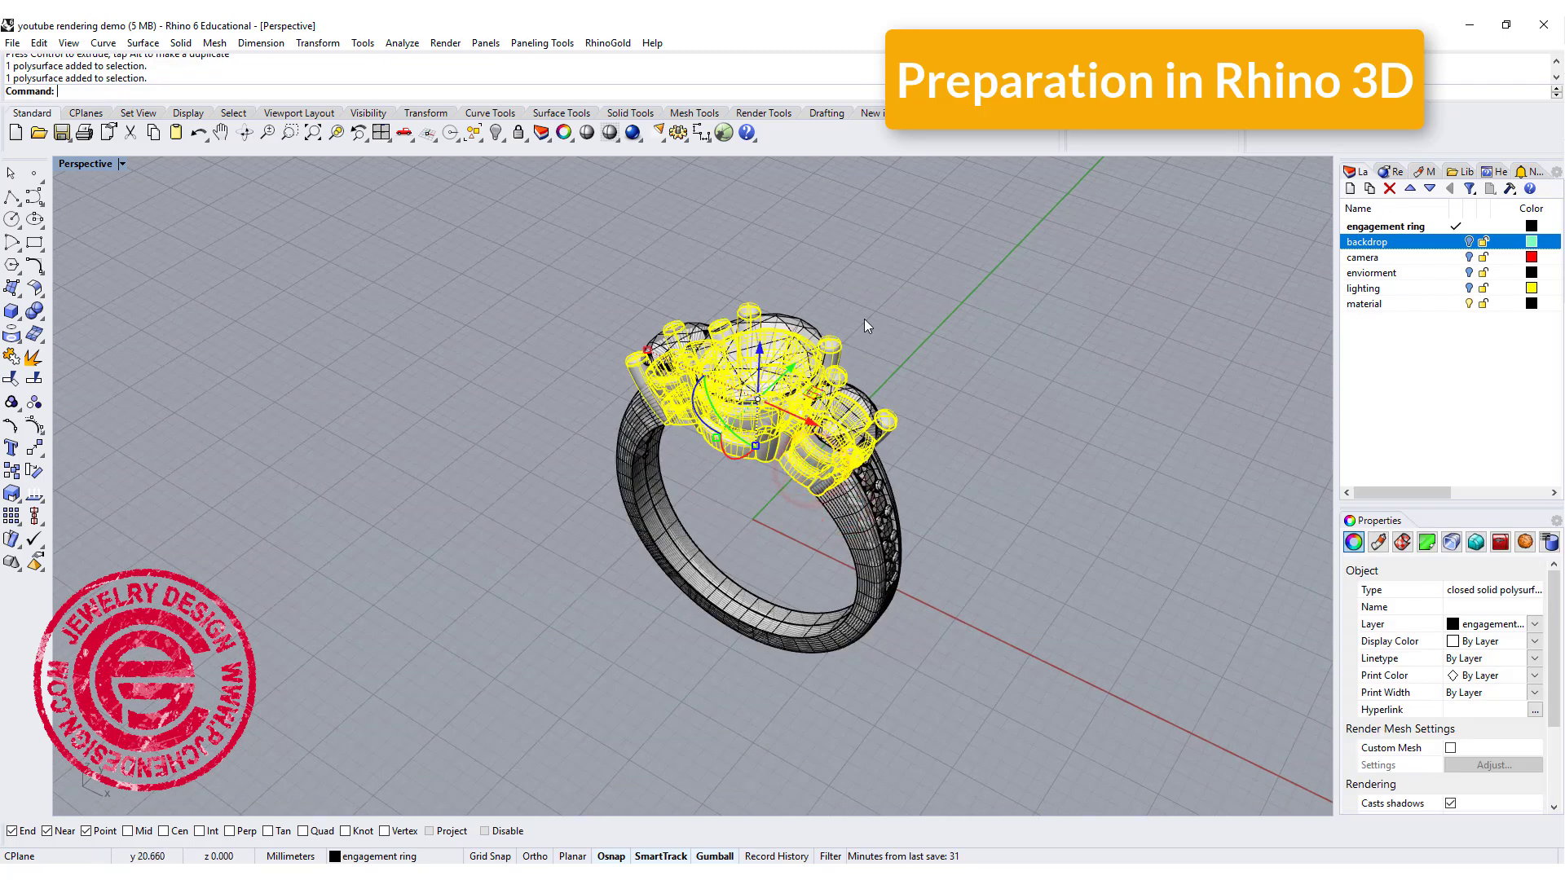
left_click(1004, 327)
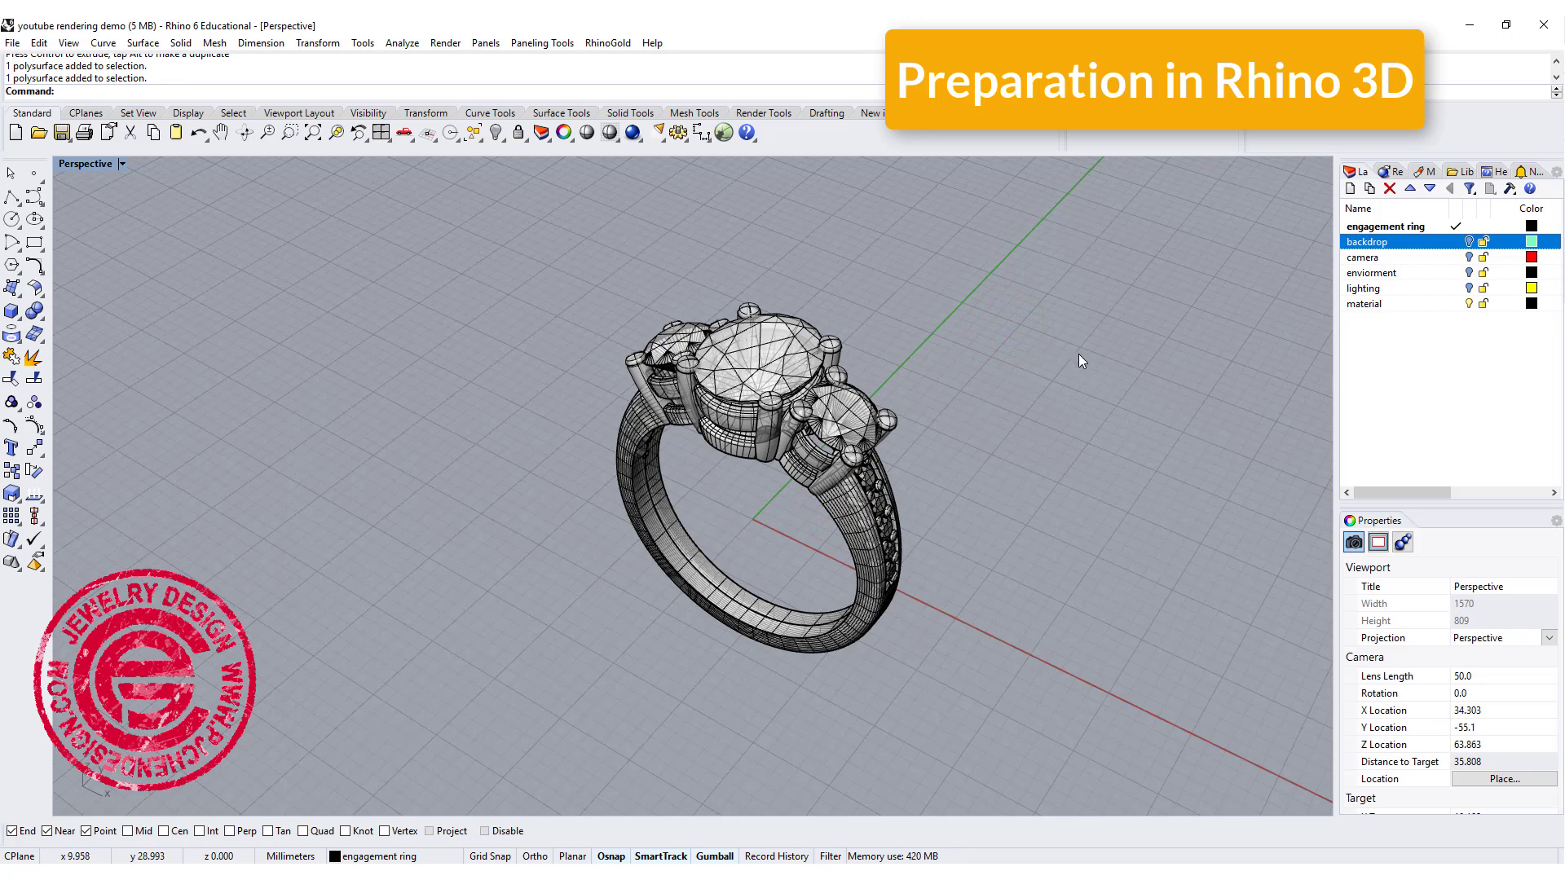
left_click(1369, 304)
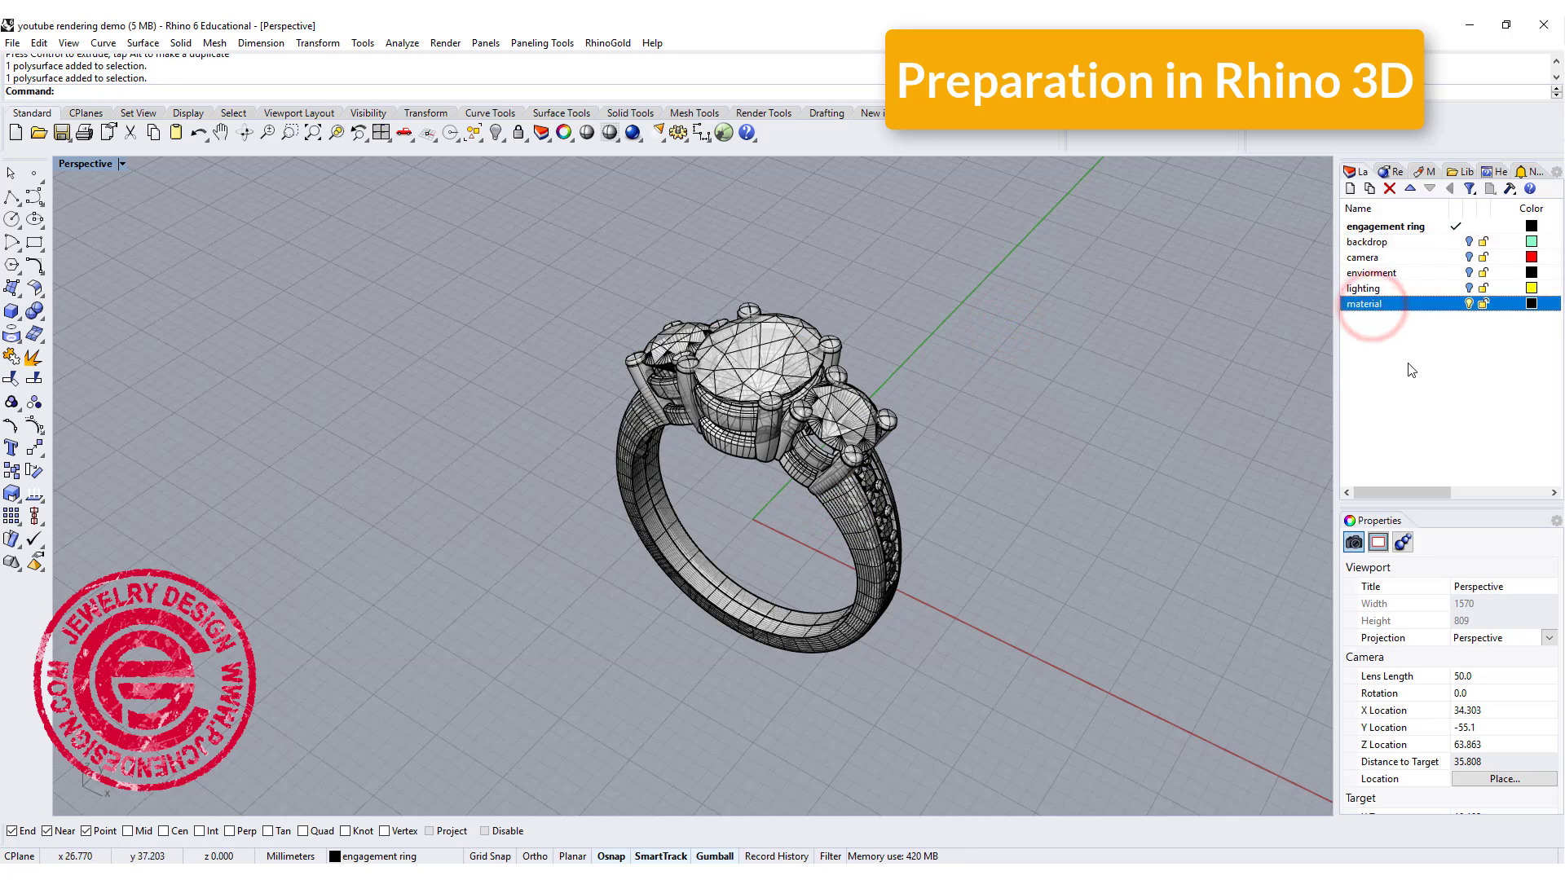
scroll(810, 496, "up", 5)
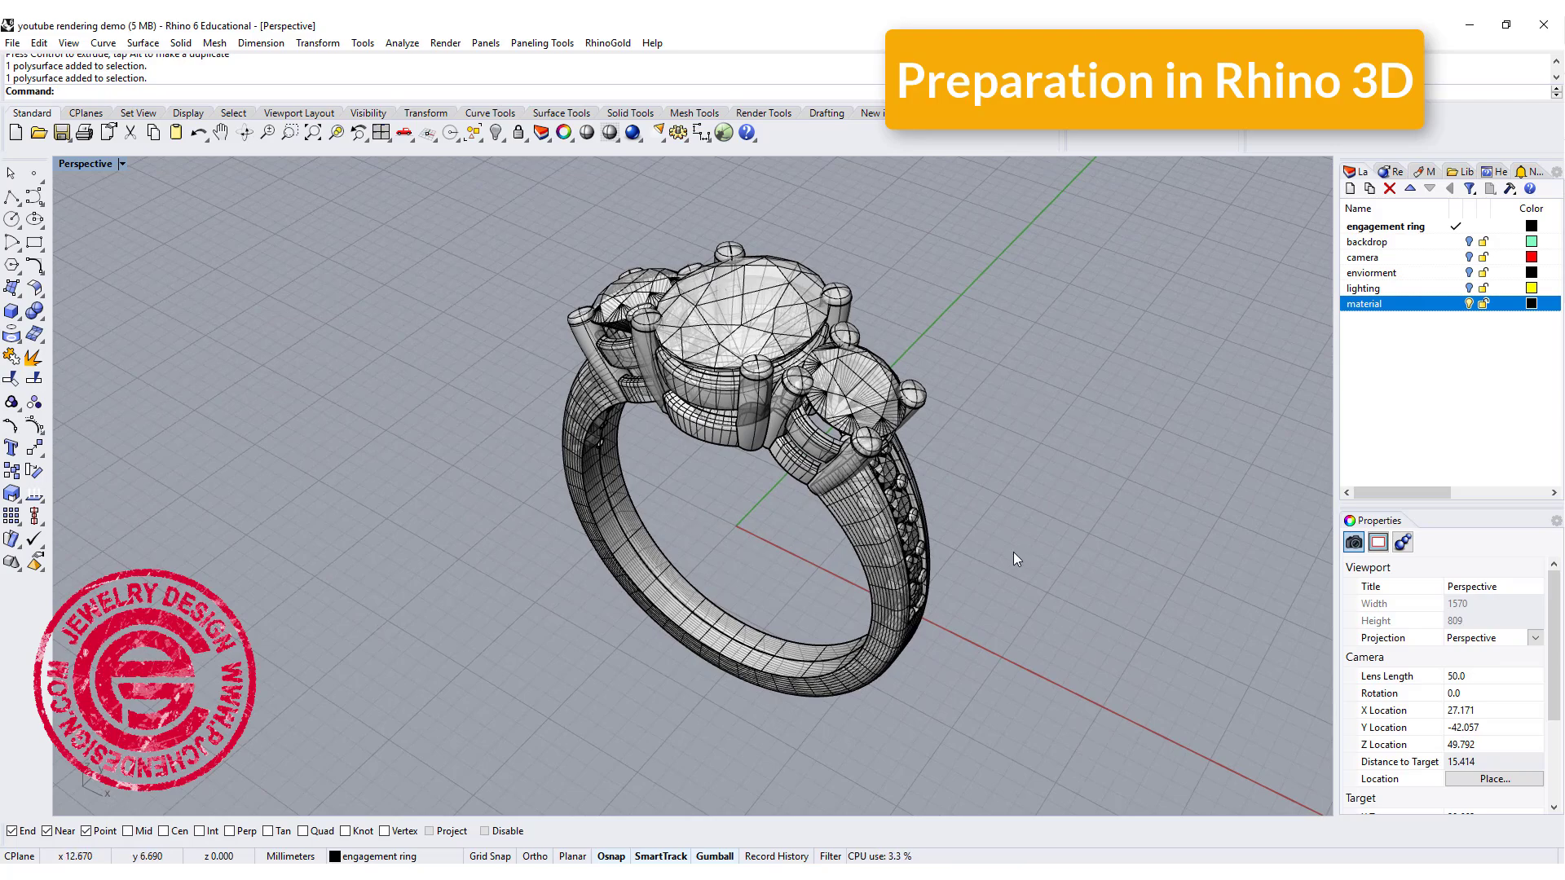
right_click_drag(1001, 550, 930, 470)
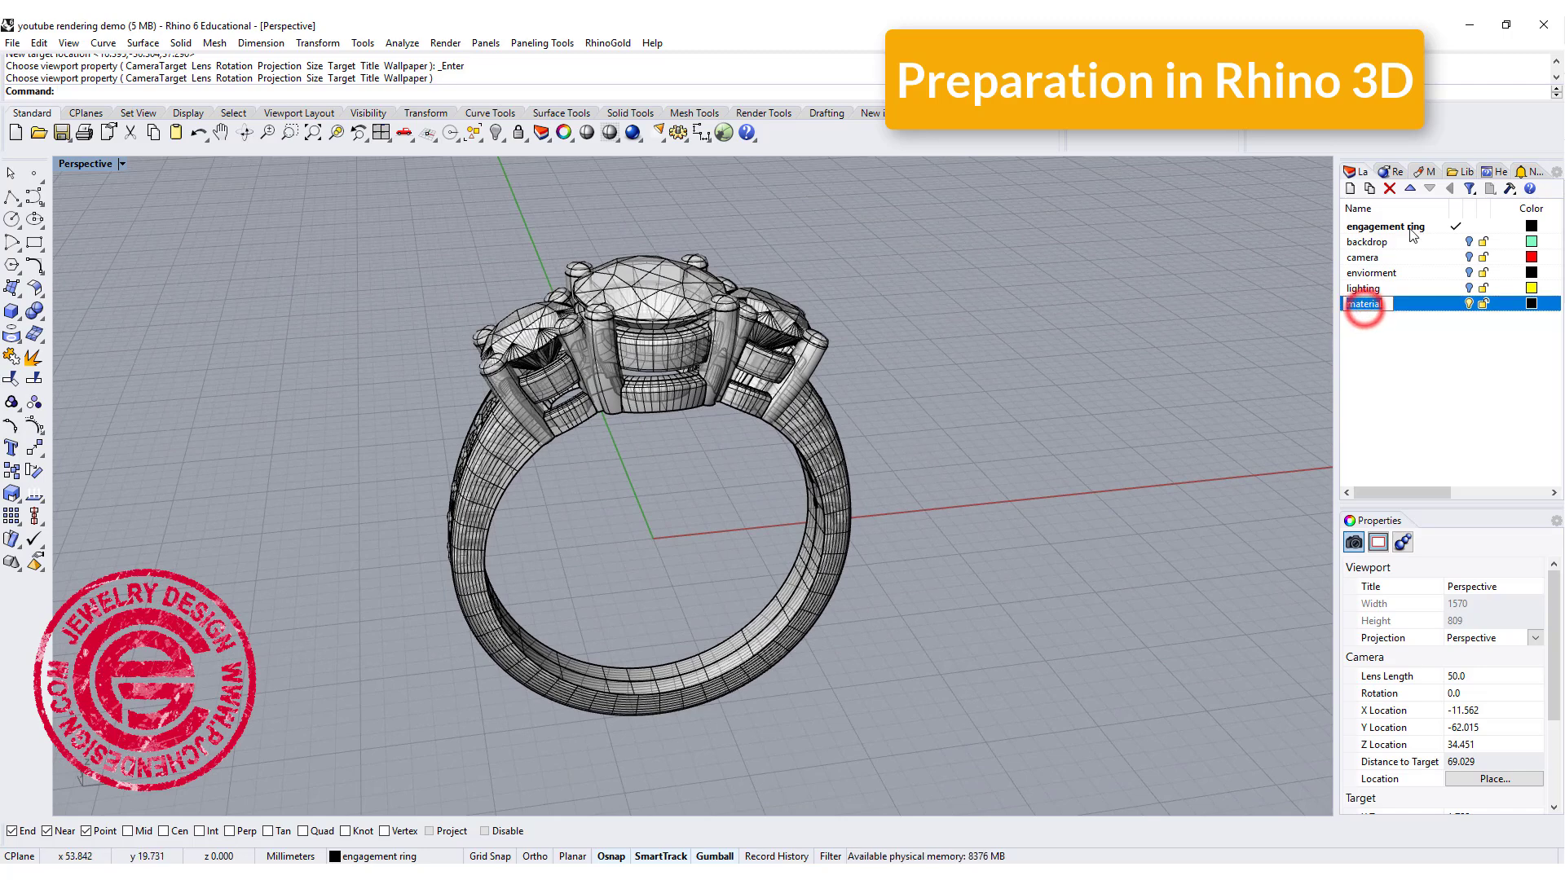
Add sublayers Layer 01, 03, 04 and 05 under material, deleting the extra nested one
left_click(1371, 190)
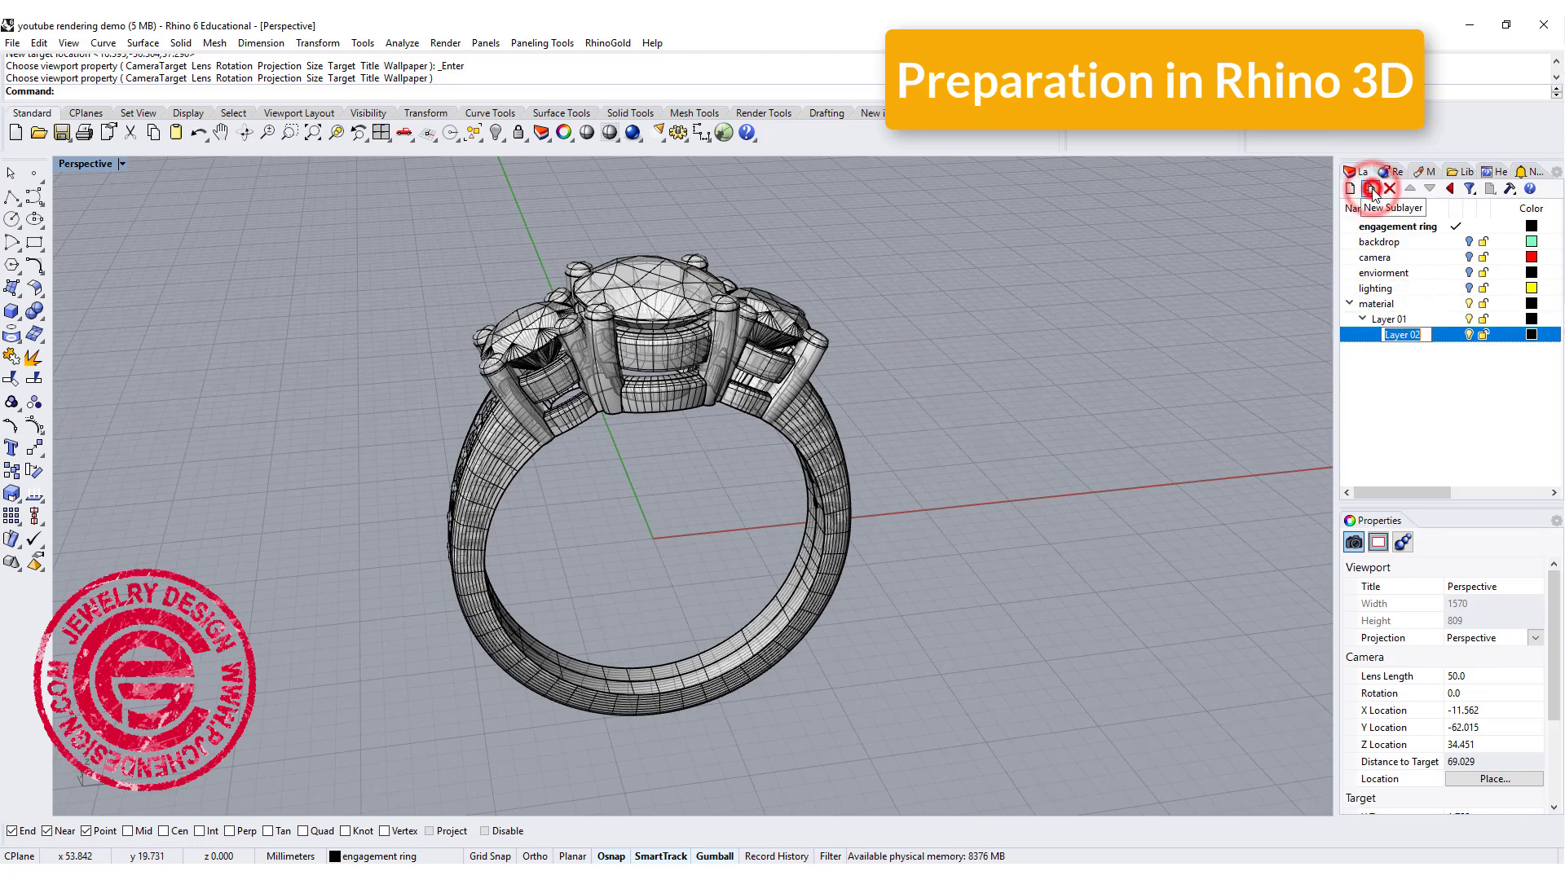
left_click(1390, 189)
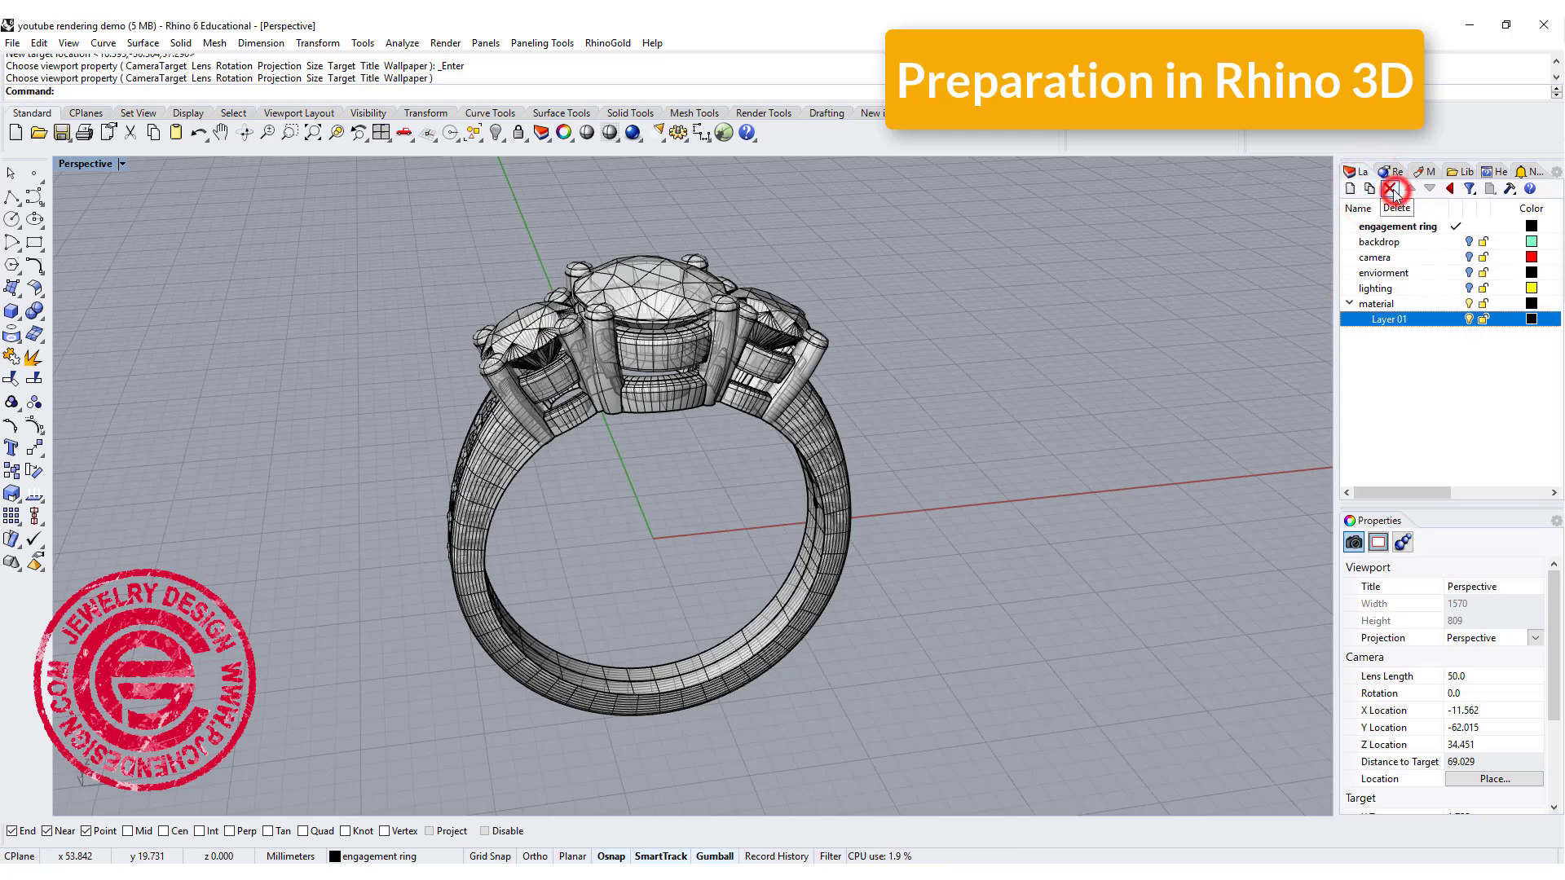
left_click(1350, 189)
left_click(1350, 189)
left_click(1350, 189)
left_click(1430, 433)
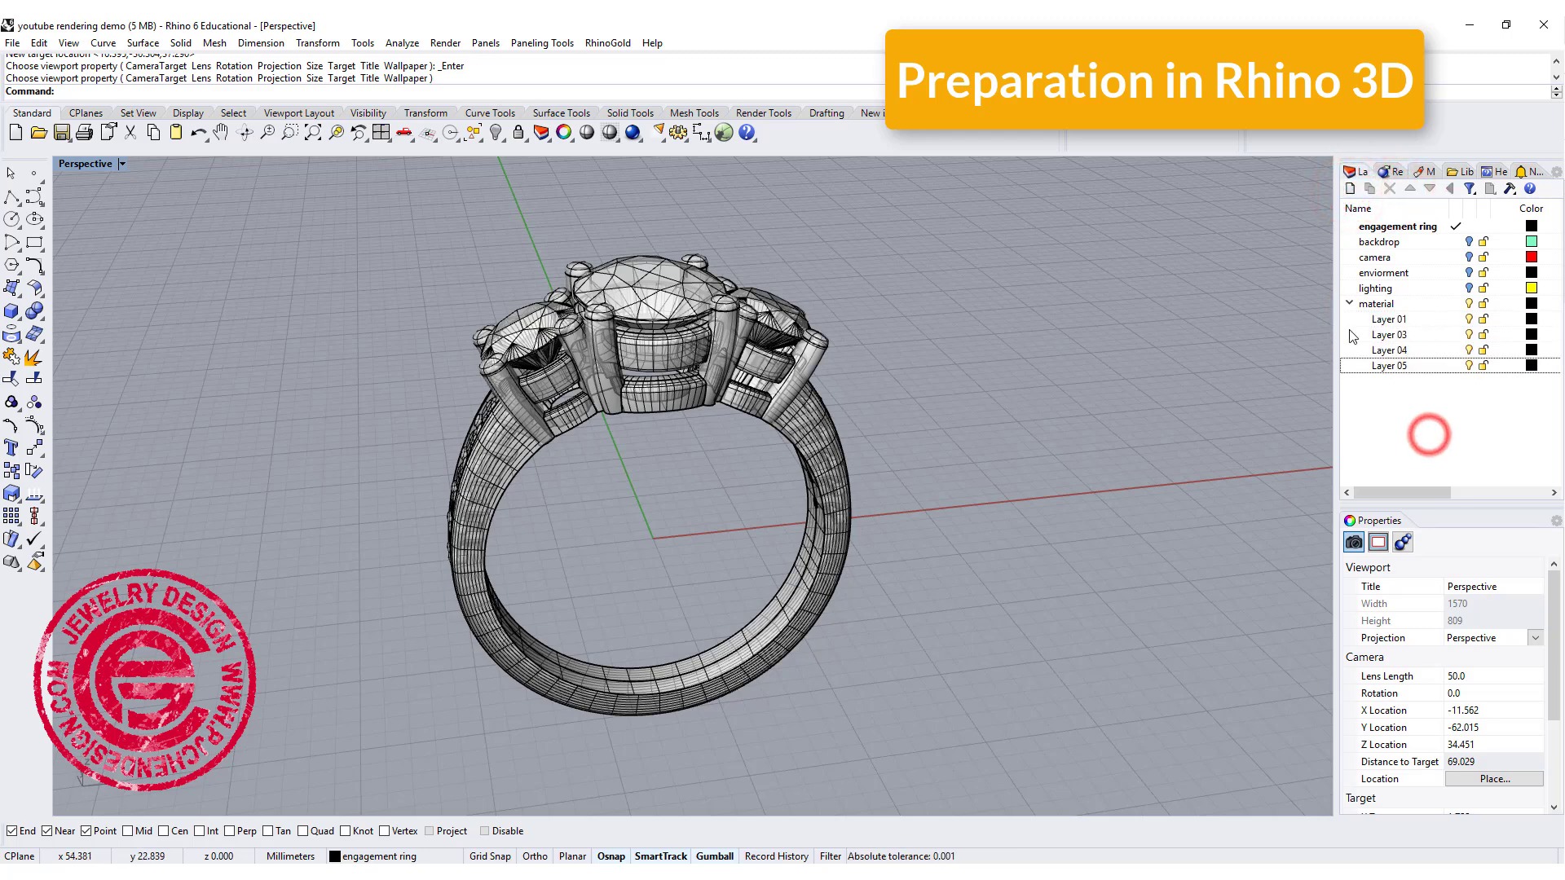
right_click_drag(971, 362, 896, 502)
Move the ring band onto Layer 01 and rename that layer 'shank'
left_click(841, 583)
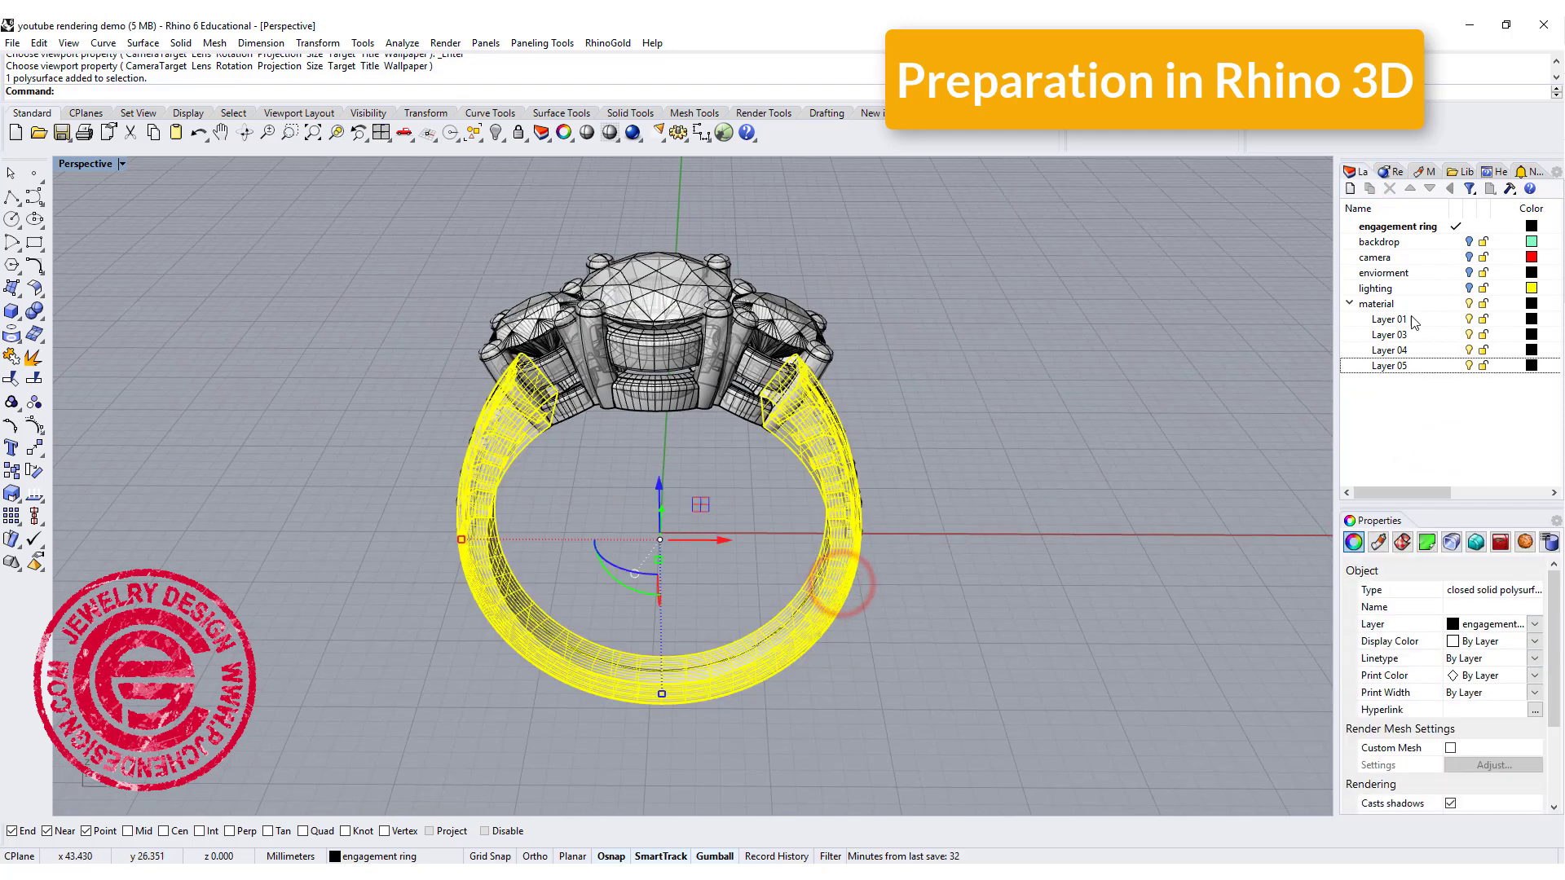
right_click(1426, 323)
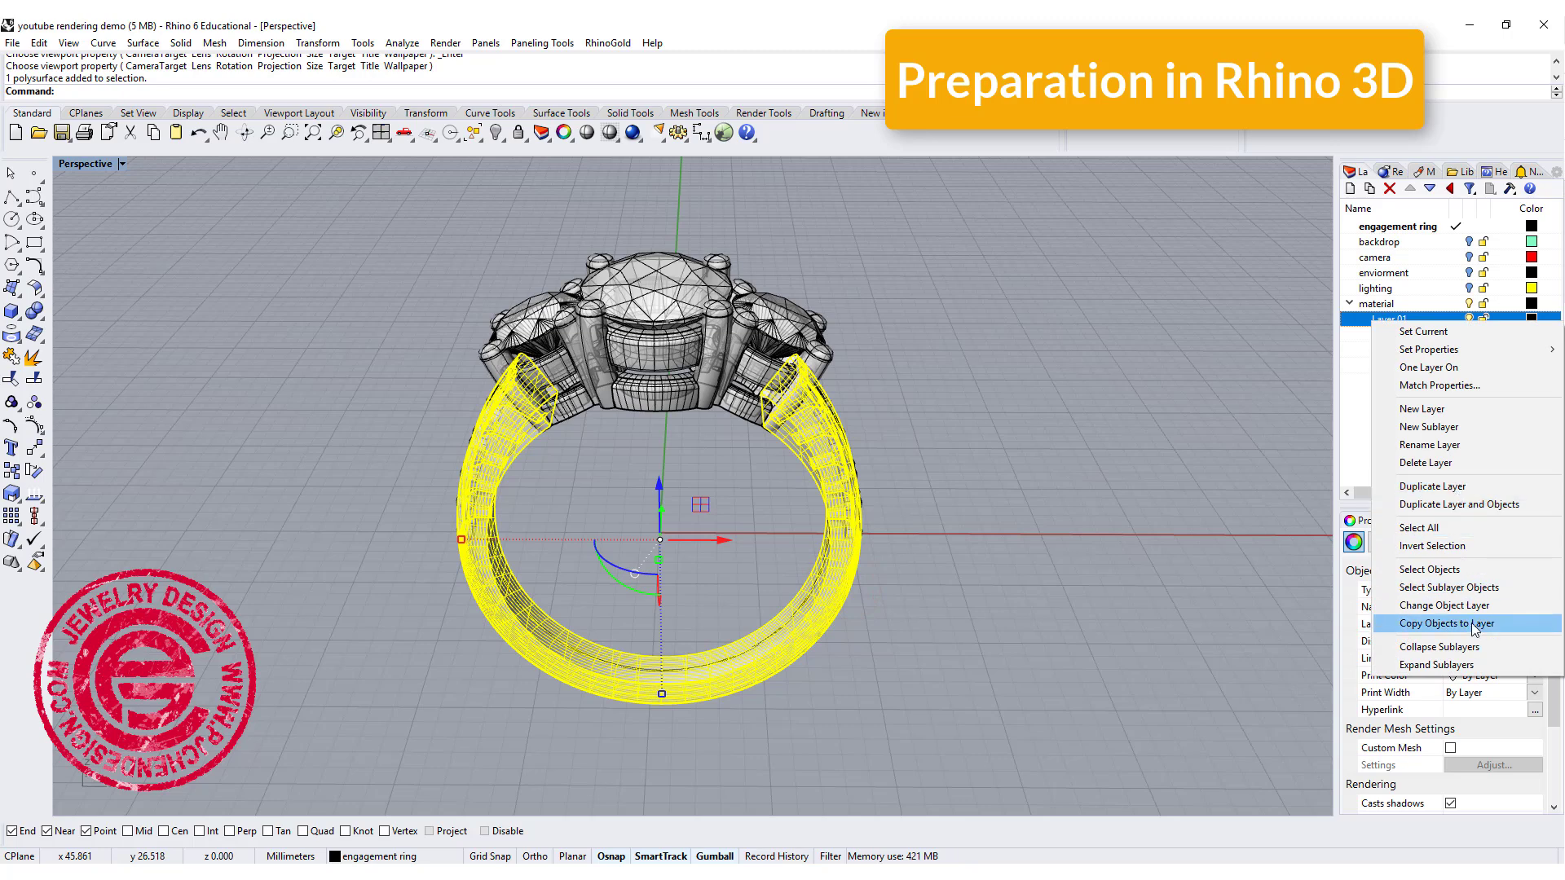
left_click(1475, 625)
double_click(1392, 320)
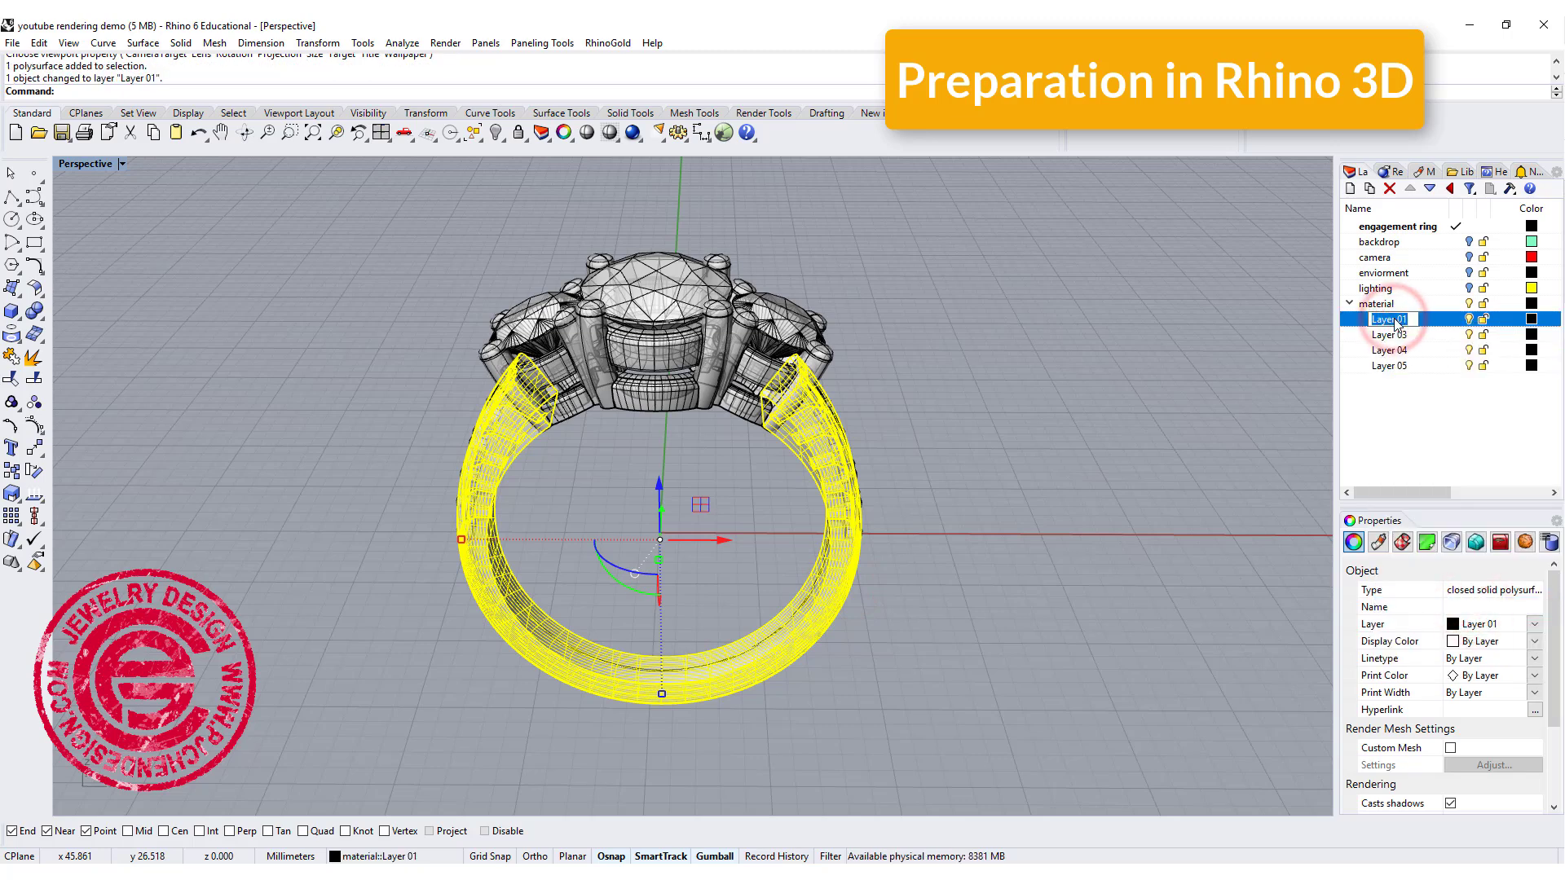
type("shank")
left_click(1421, 436)
Set the shank layer colour to red
left_click(1531, 319)
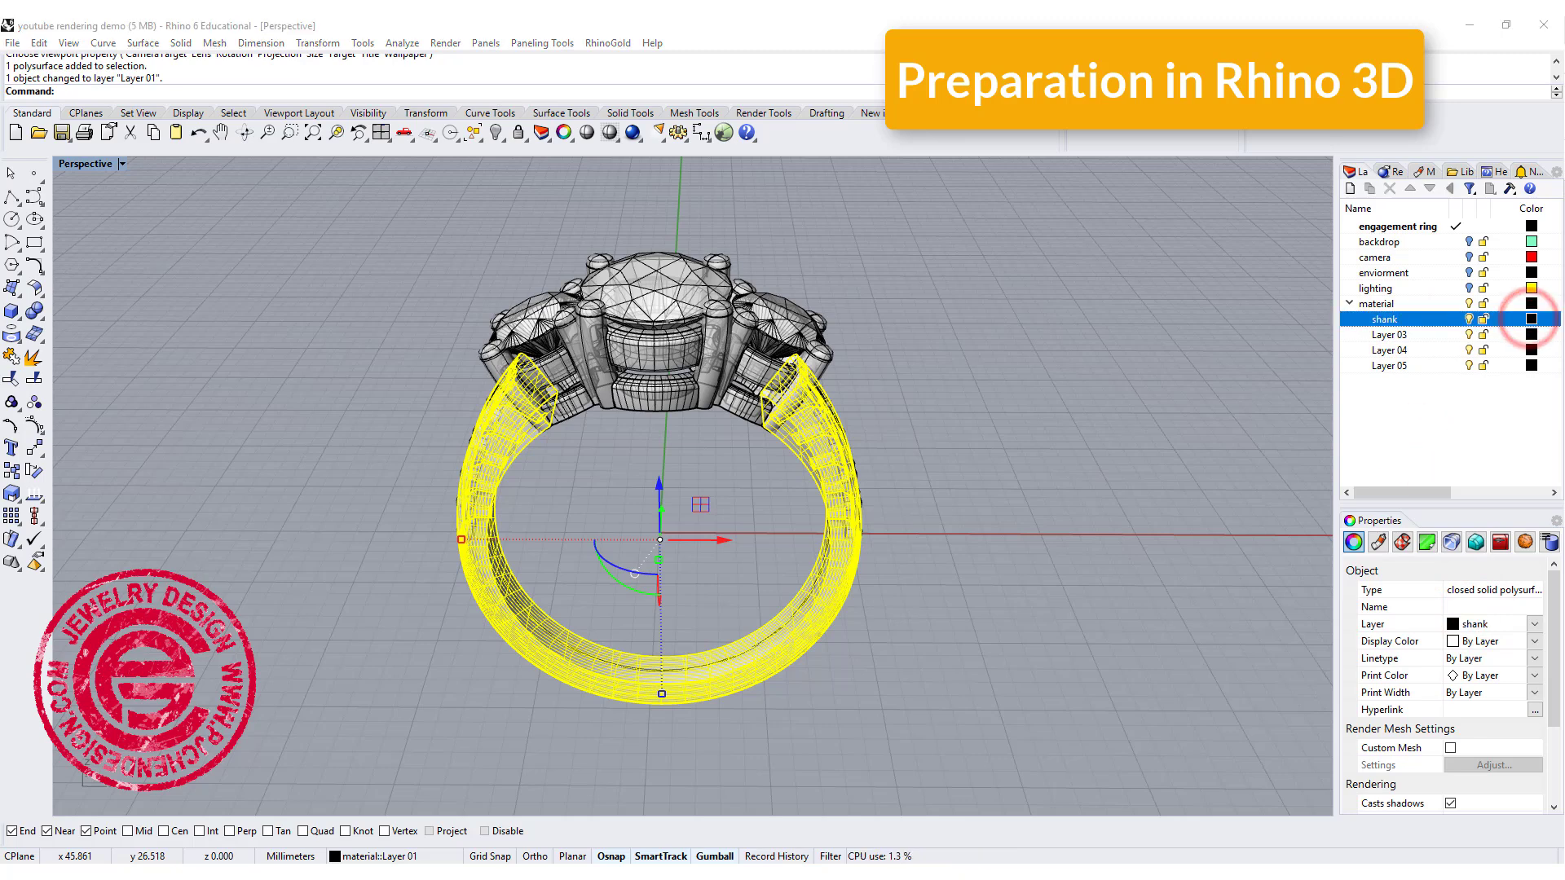
left_click(1162, 303)
left_click(1207, 592)
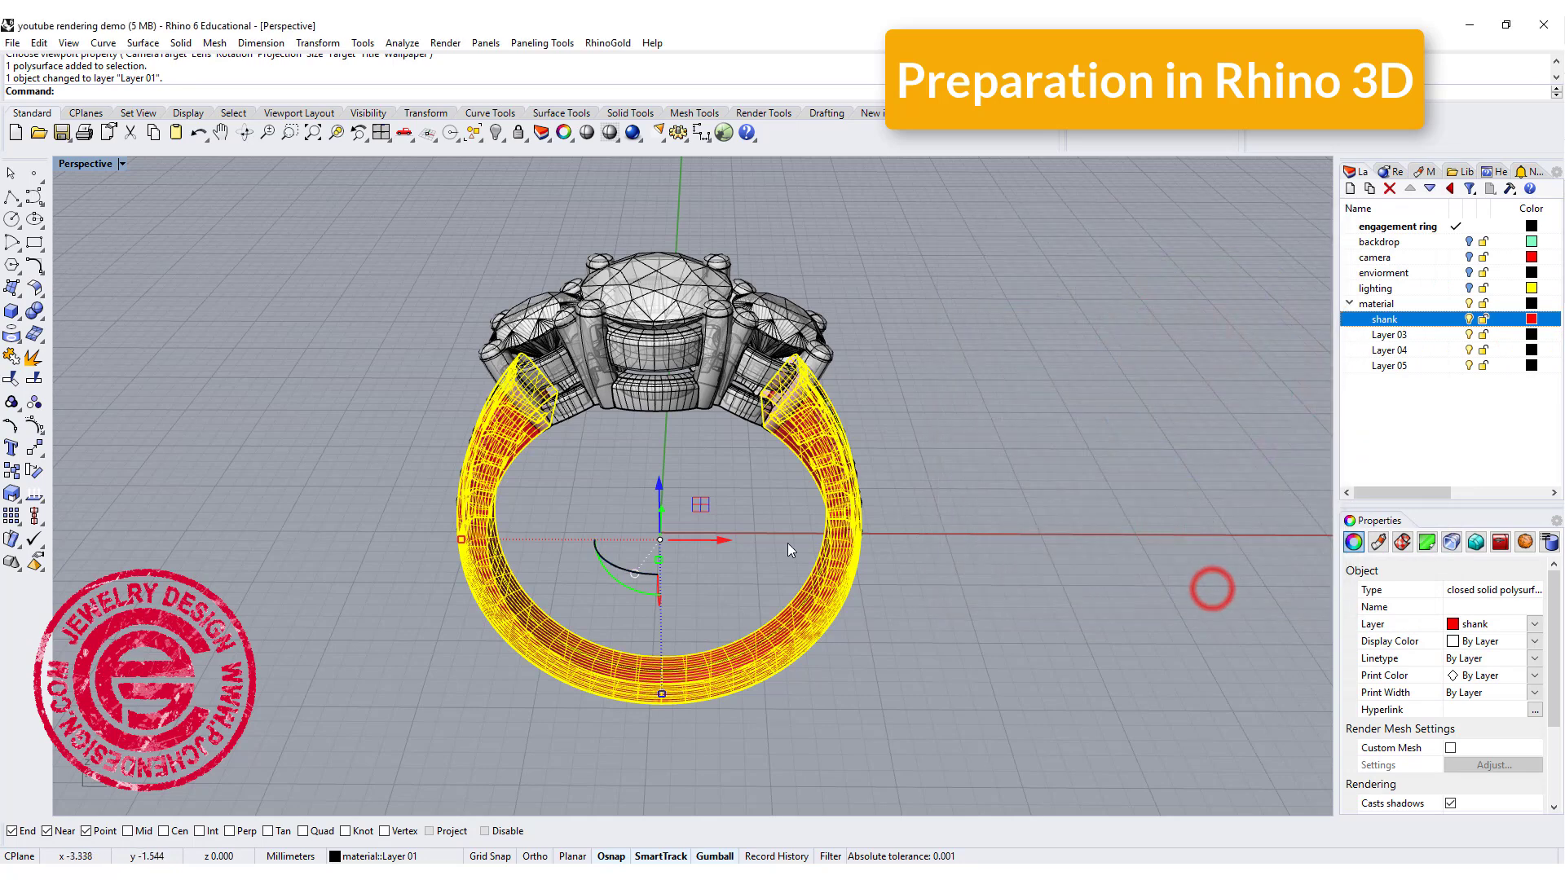
left_click(984, 441)
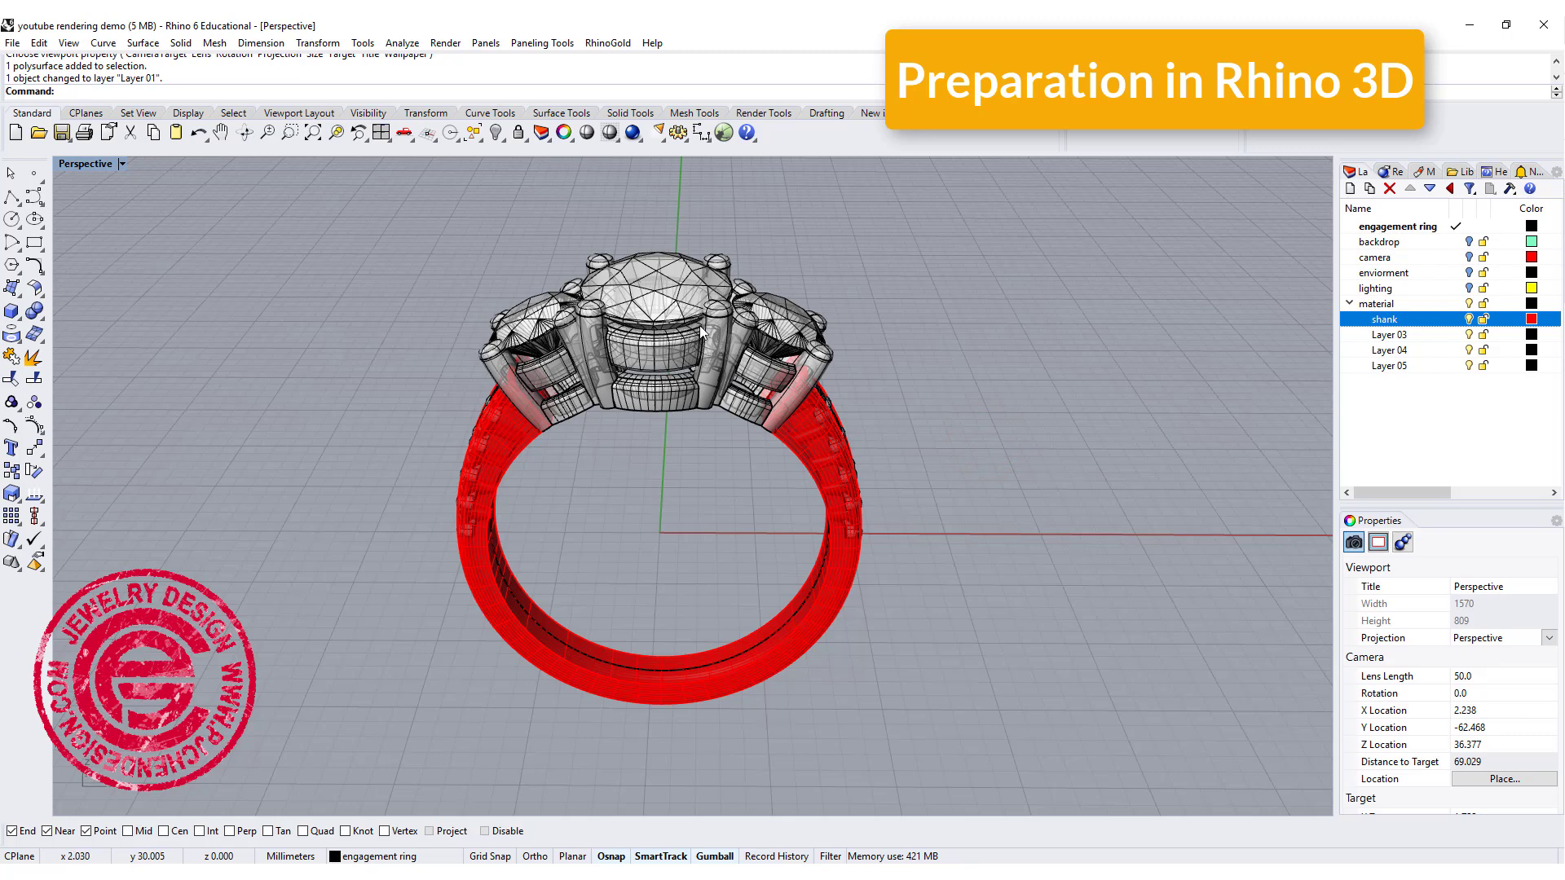
Move the ring head onto Layer 03 and rename it 'head'
left_click(720, 403)
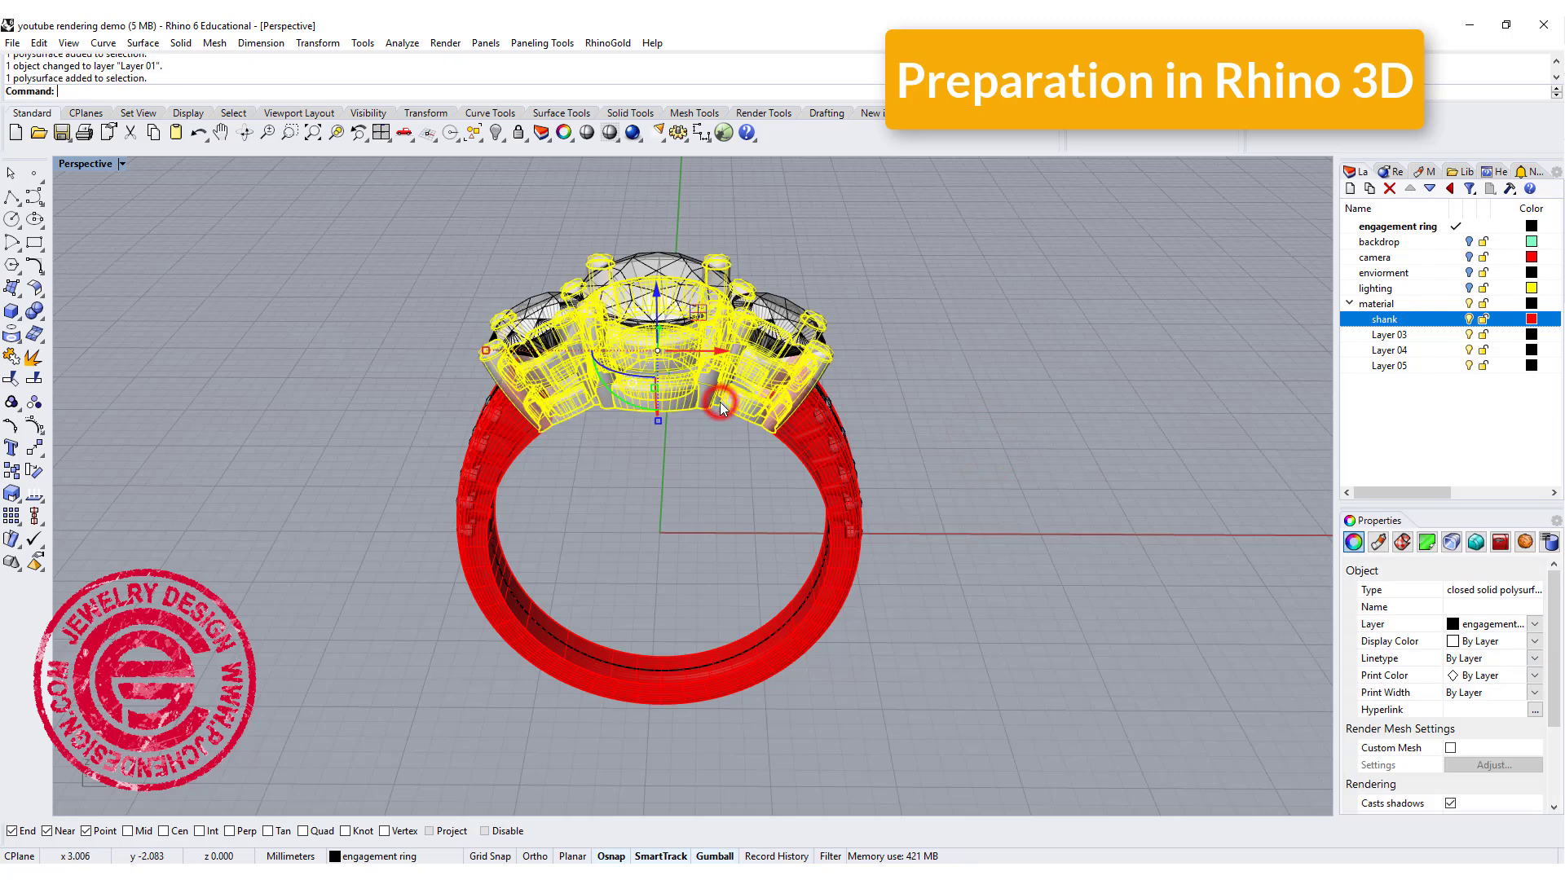
right_click(1395, 339)
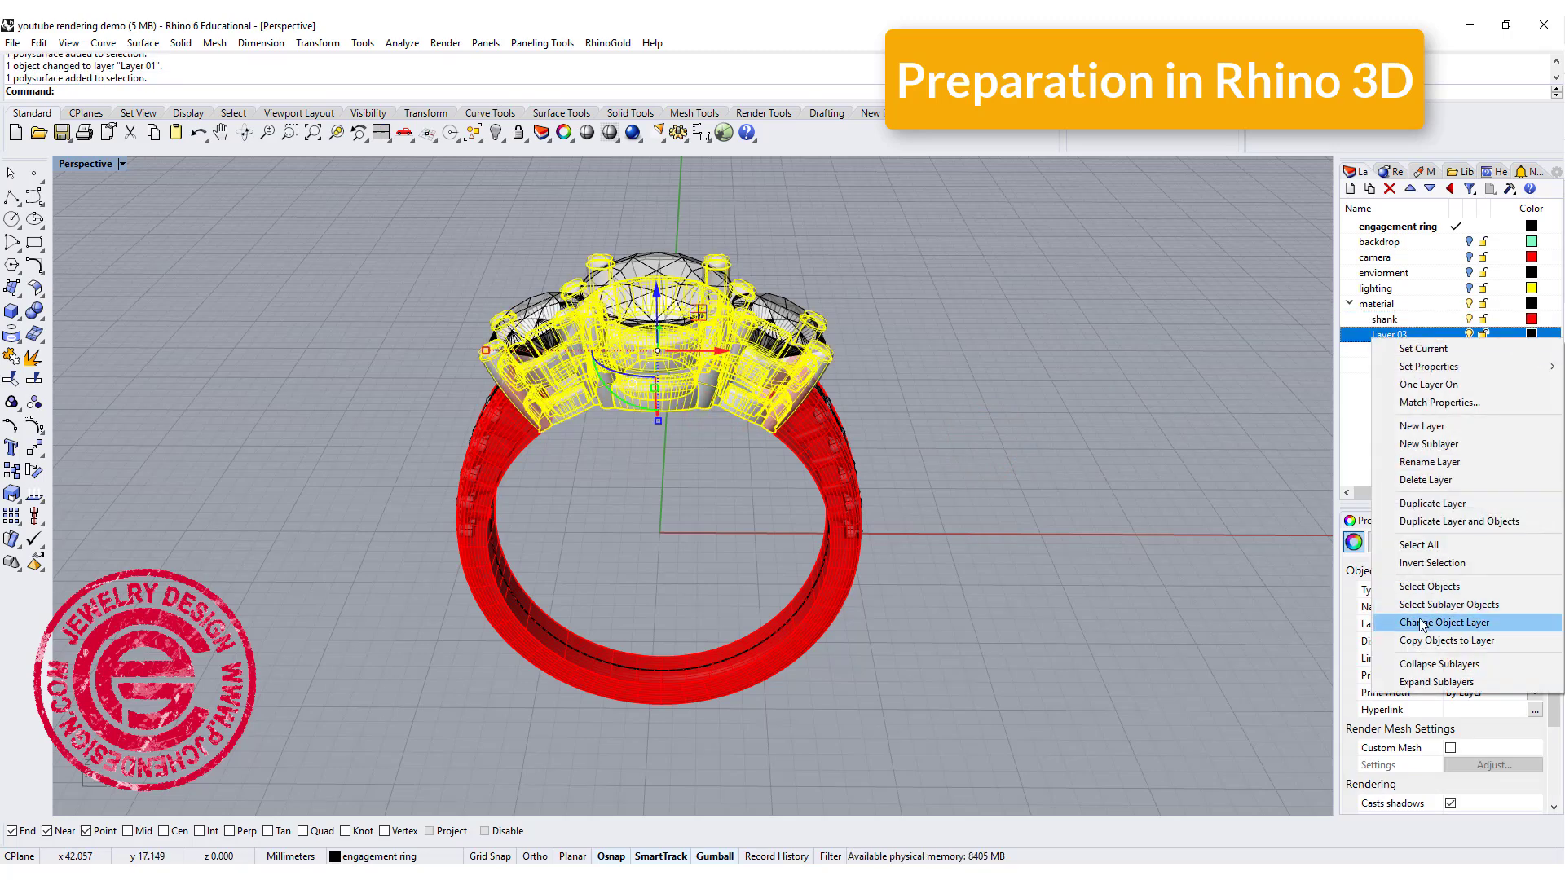
left_click(1423, 623)
left_click(1406, 335)
type("head")
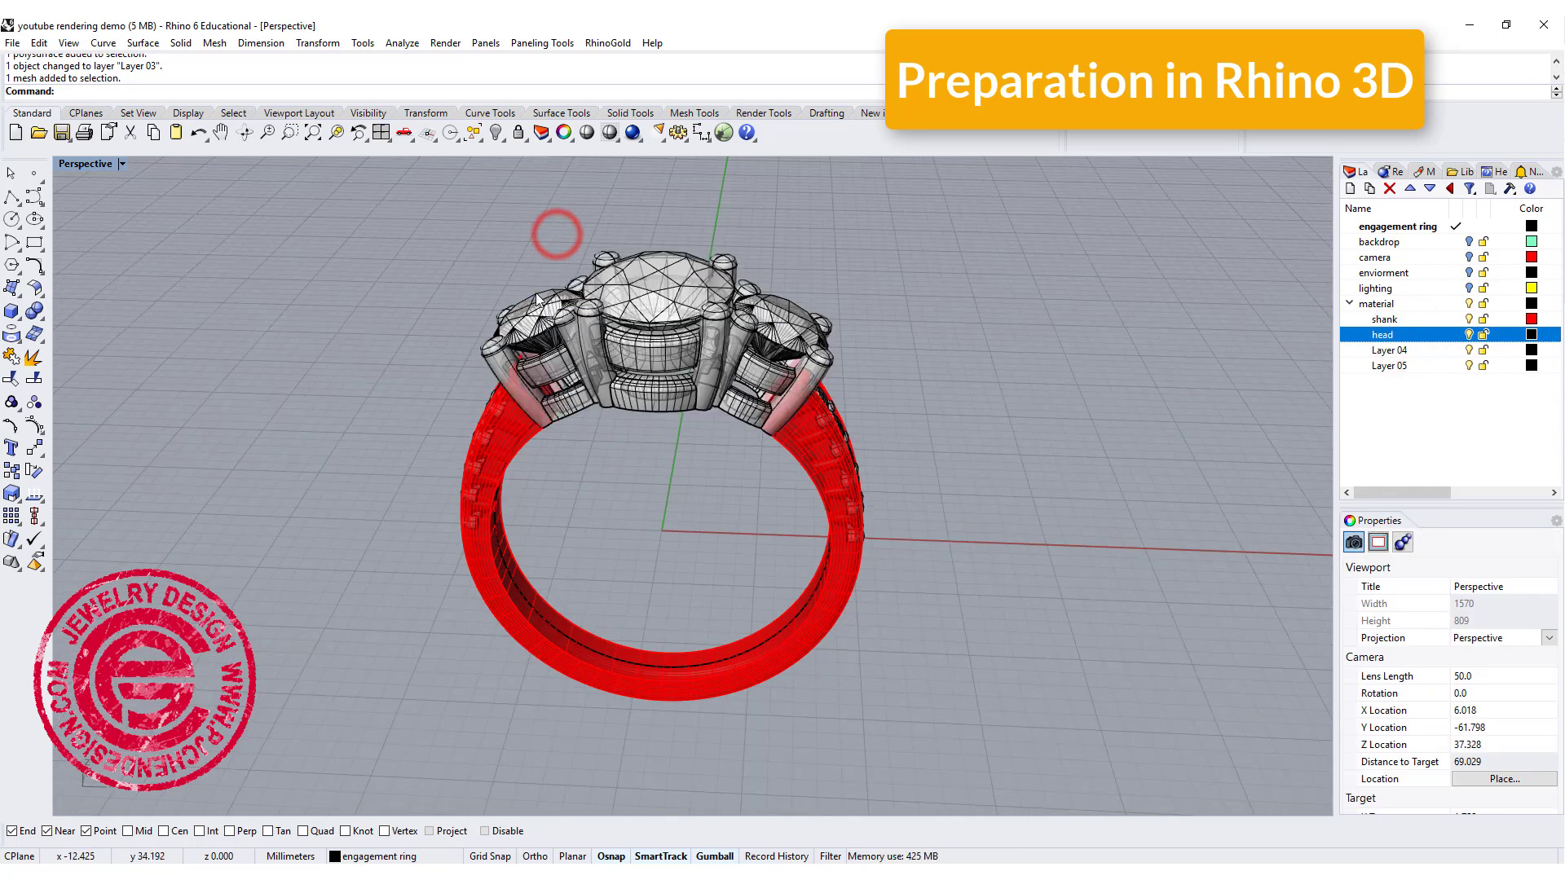
Move the center and two side stones onto Layer 04 and rename it 'stone'
left_click(535, 291)
left_click(667, 260, "shift")
left_click(780, 290, "shift")
right_click(1398, 356)
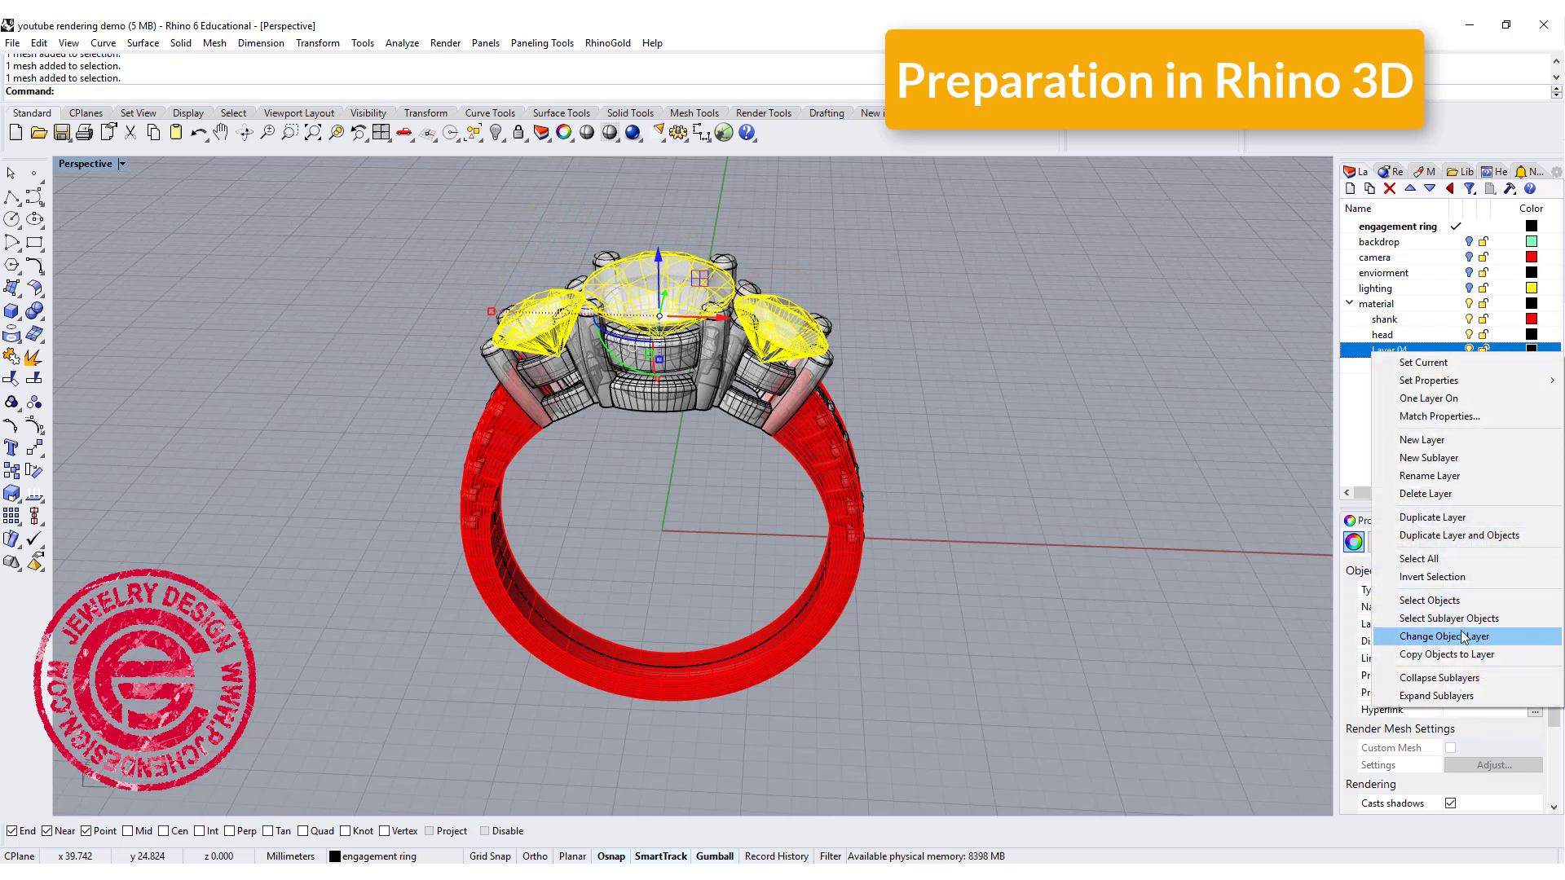
left_click(1459, 635)
double_click(1381, 350)
type("stone")
left_click(1049, 410)
right_click_drag(1050, 409, 763, 477)
Select the group of ten side stones along the shank
left_click(763, 476)
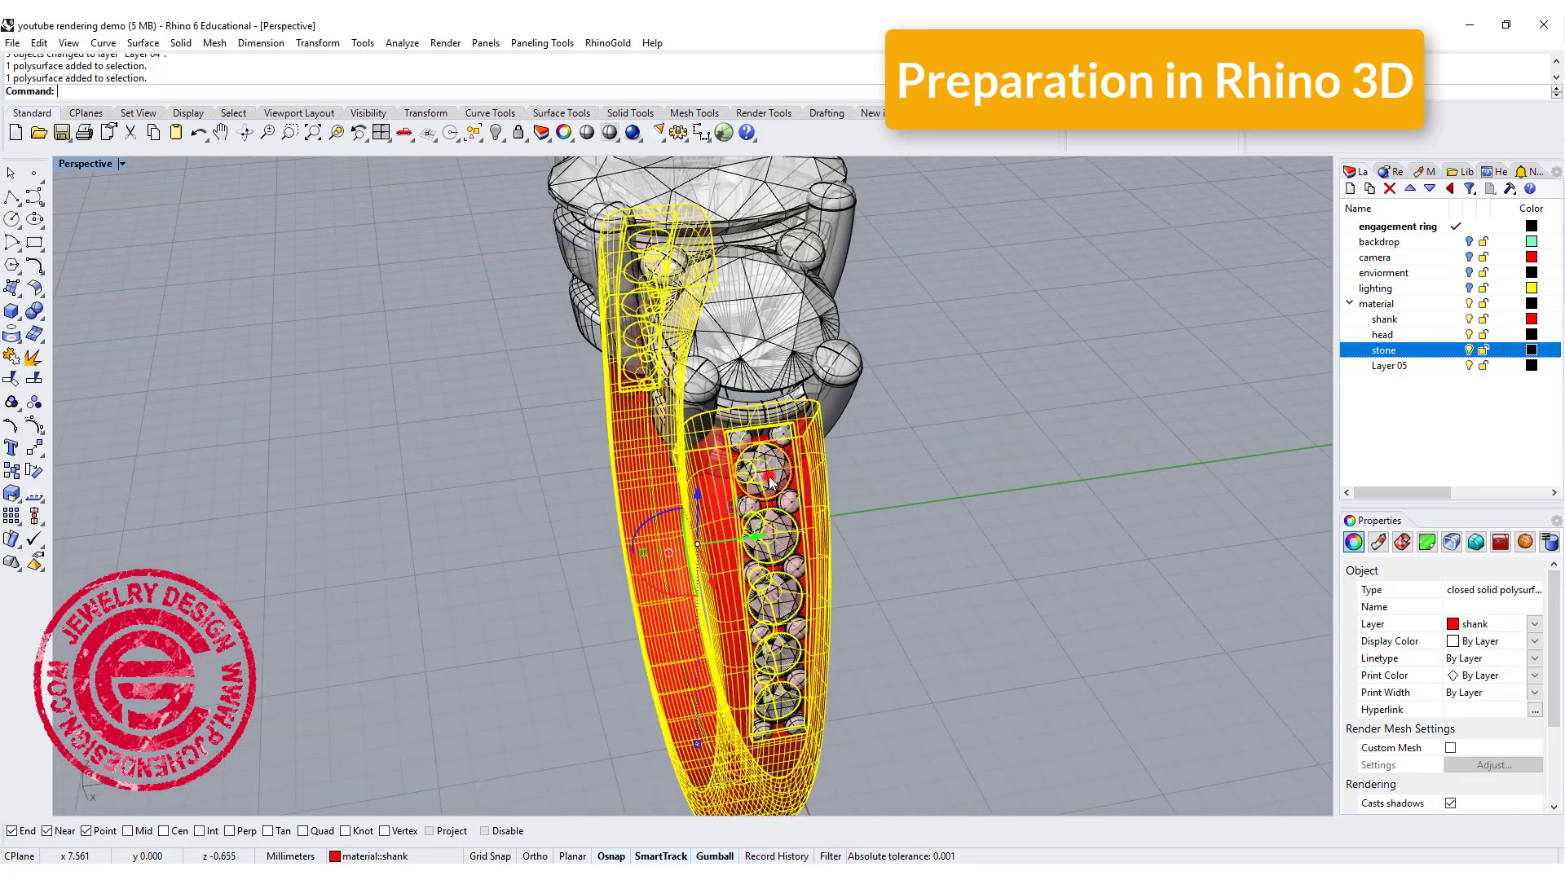
left_click(778, 472)
left_click(919, 454)
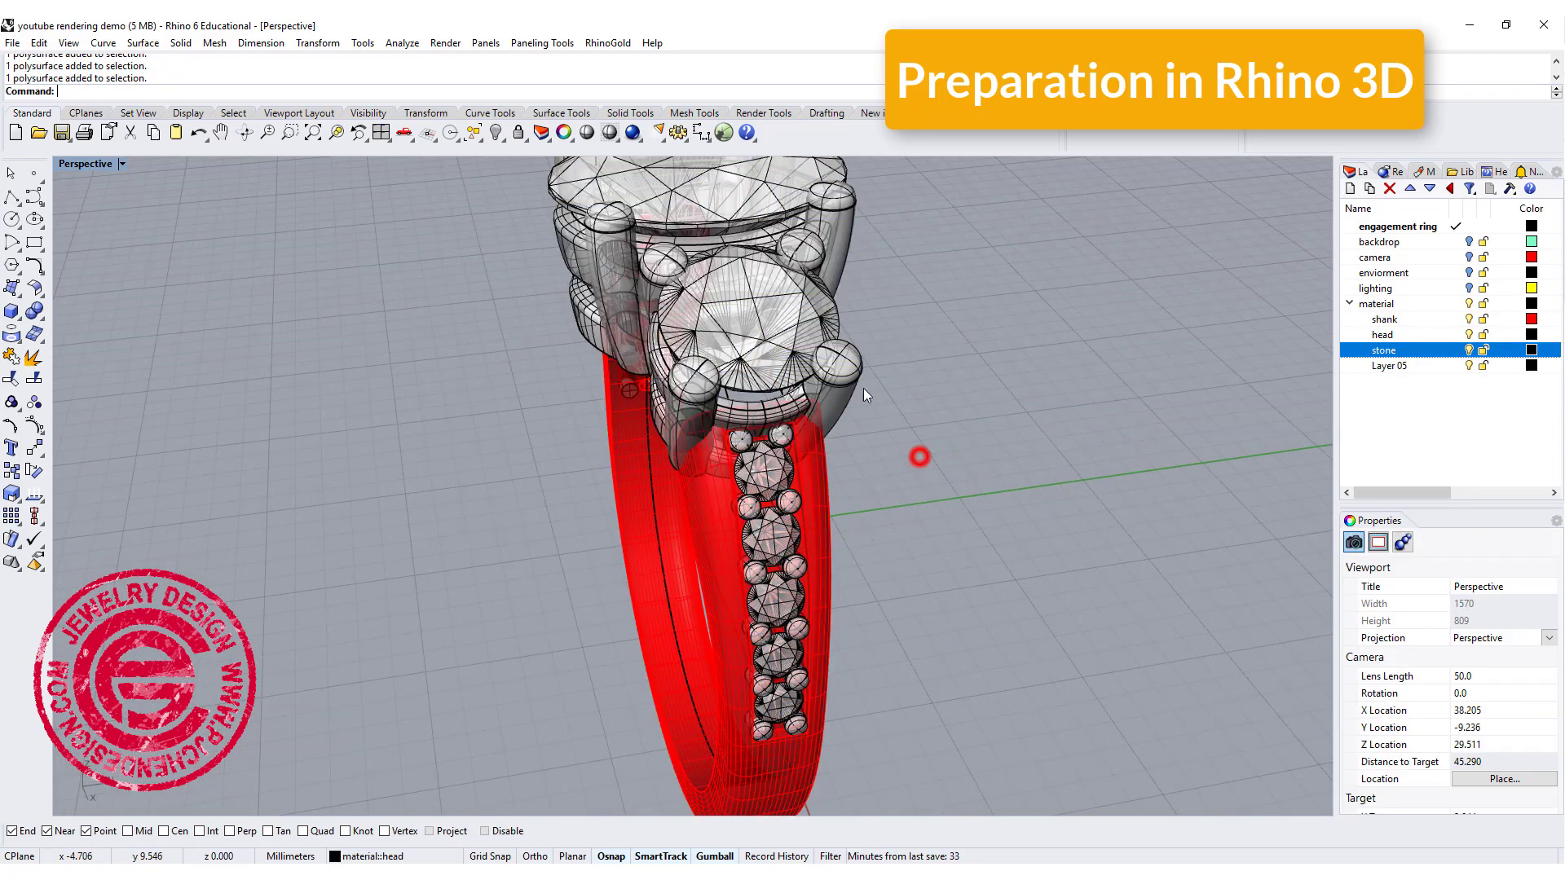
scroll(787, 458, "up", 3)
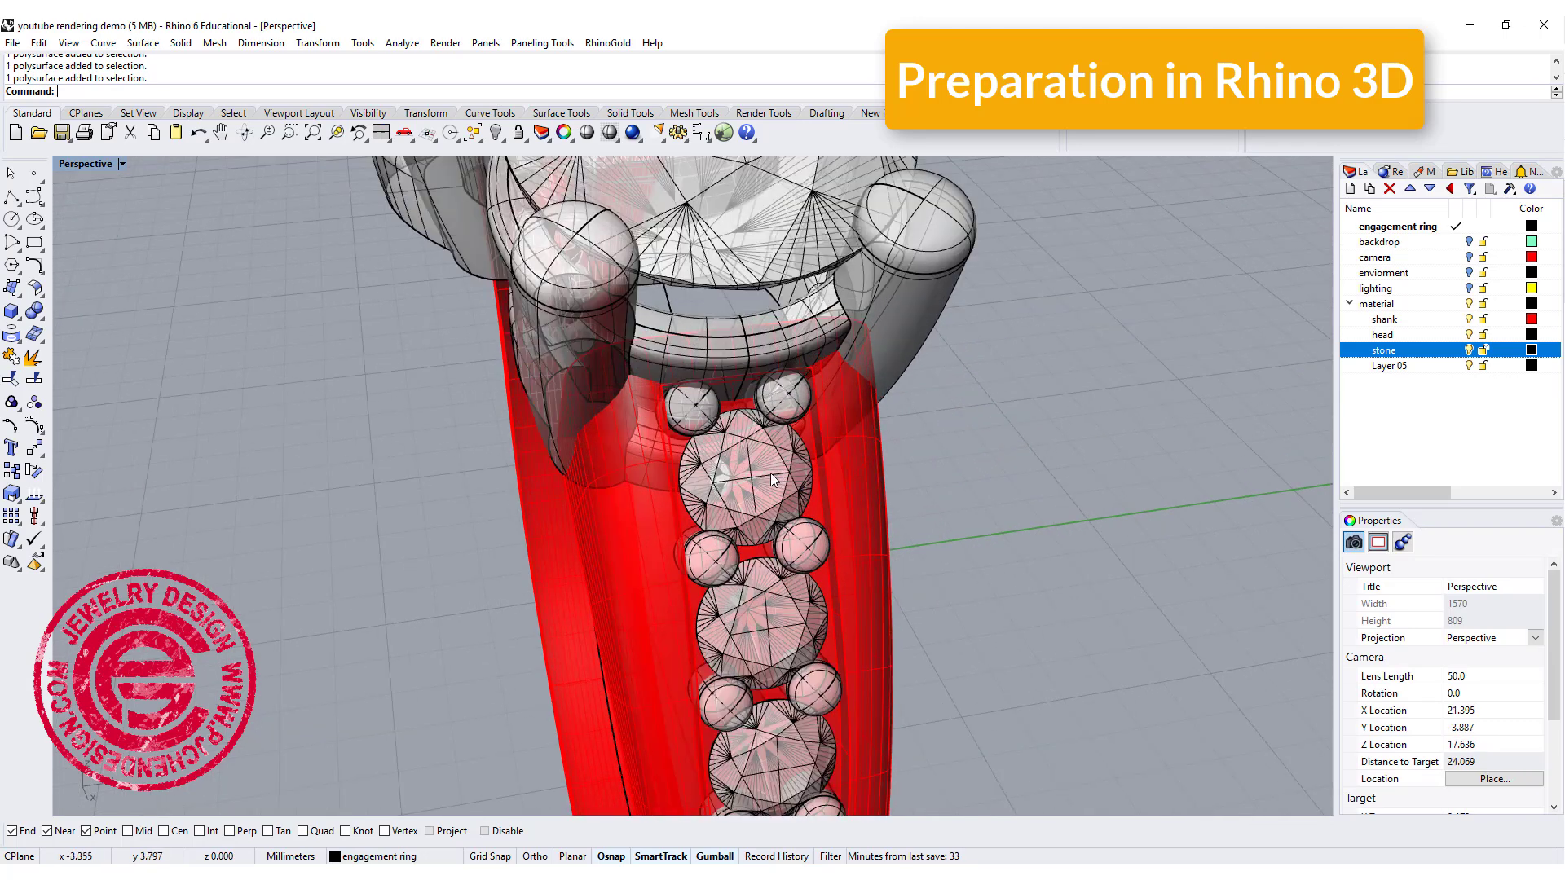
left_click(770, 473)
left_click(779, 481, "ctrl")
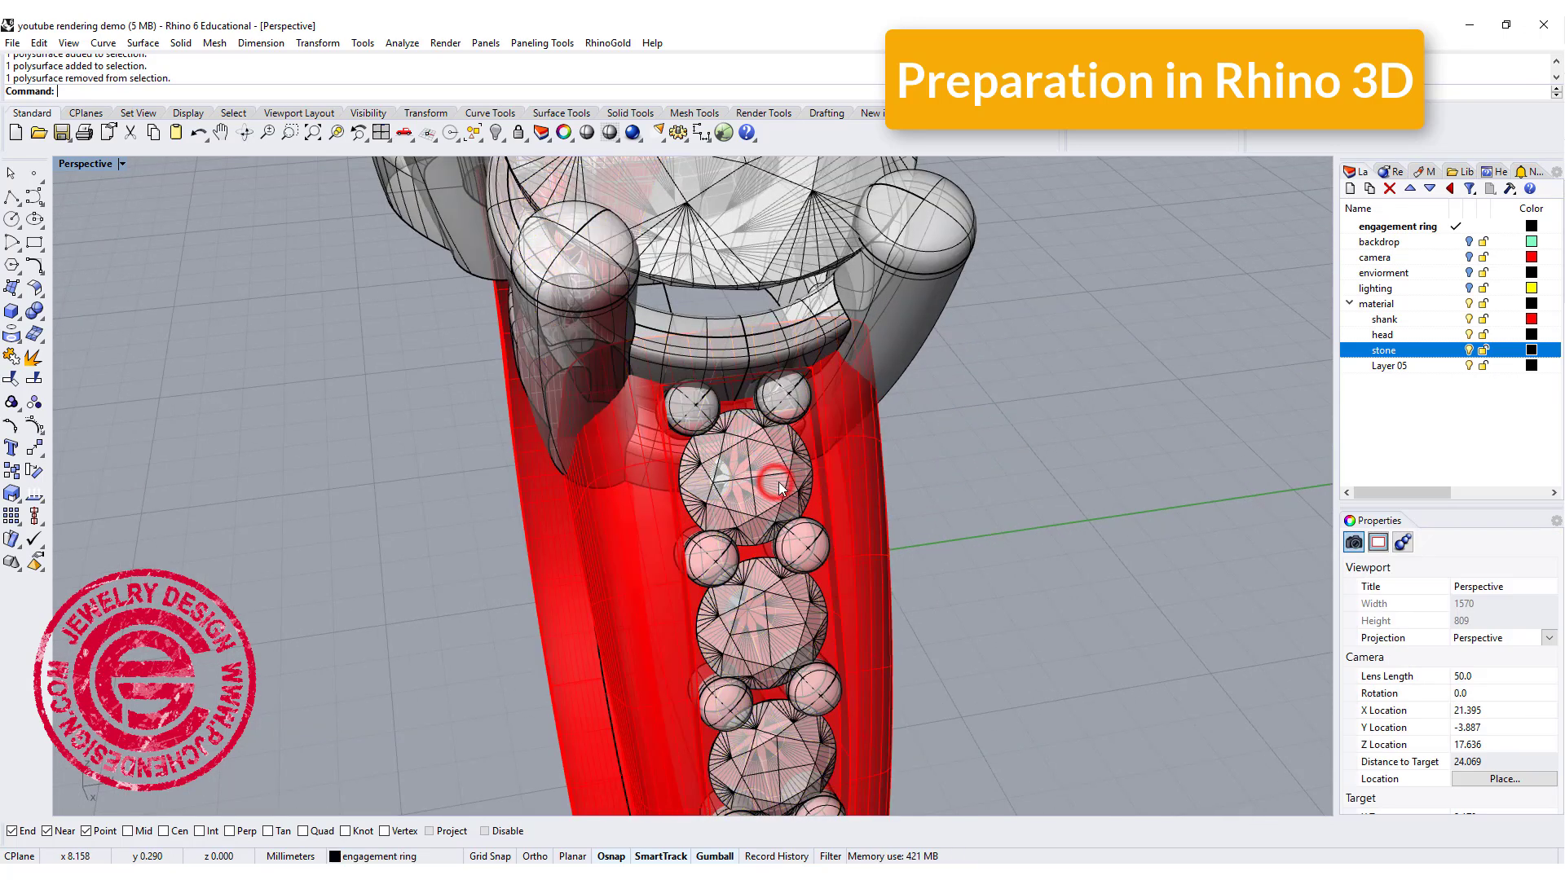
left_click(781, 478)
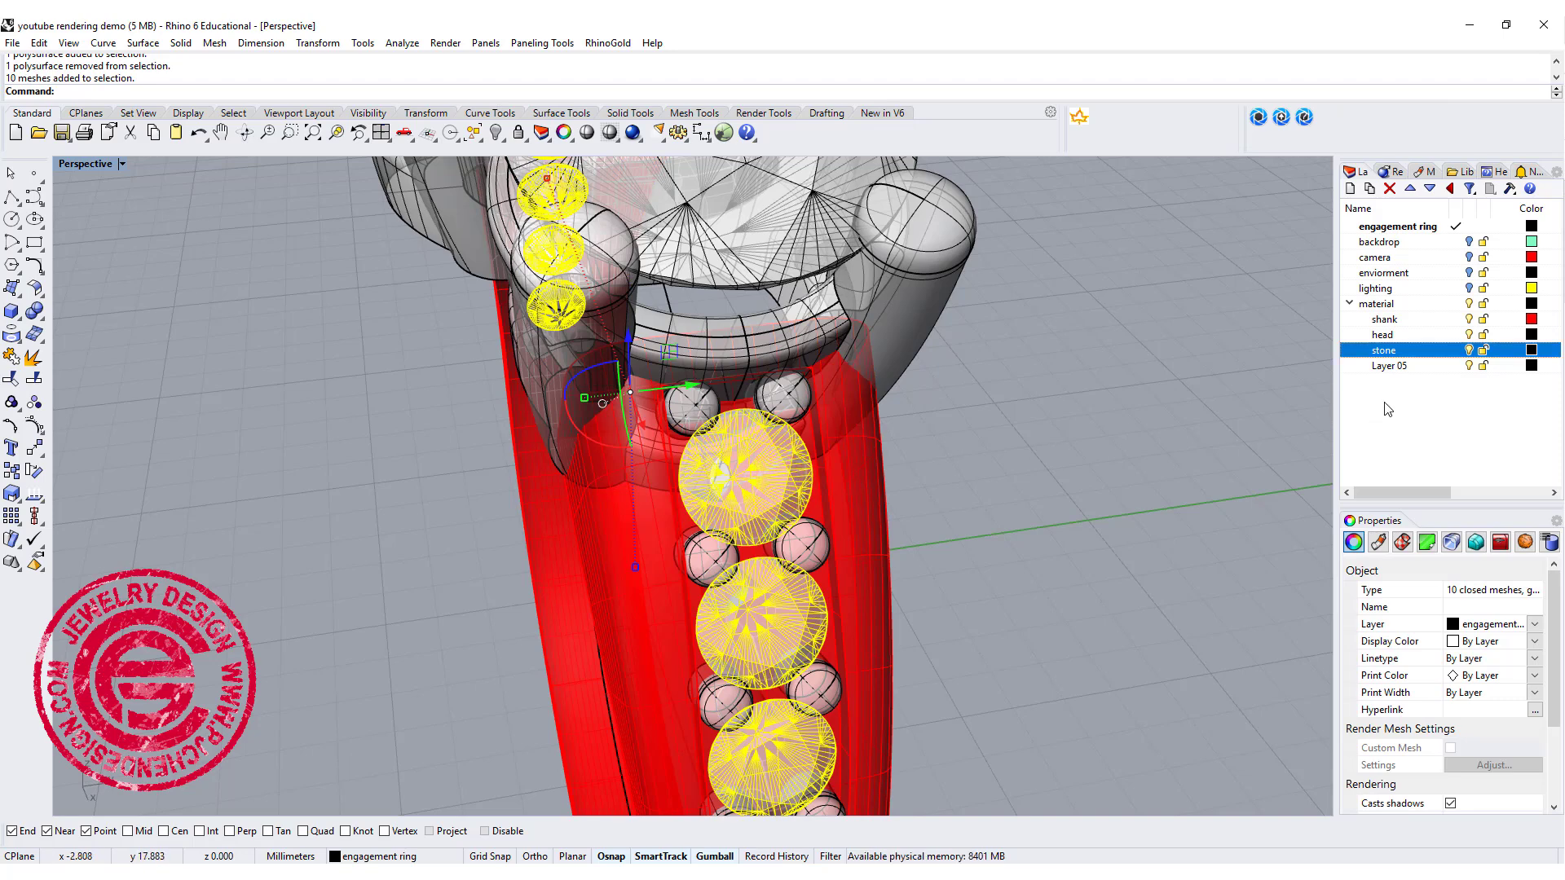
Move the side stones onto Layer 05 and rename it 'side stone'
right_click(1409, 369)
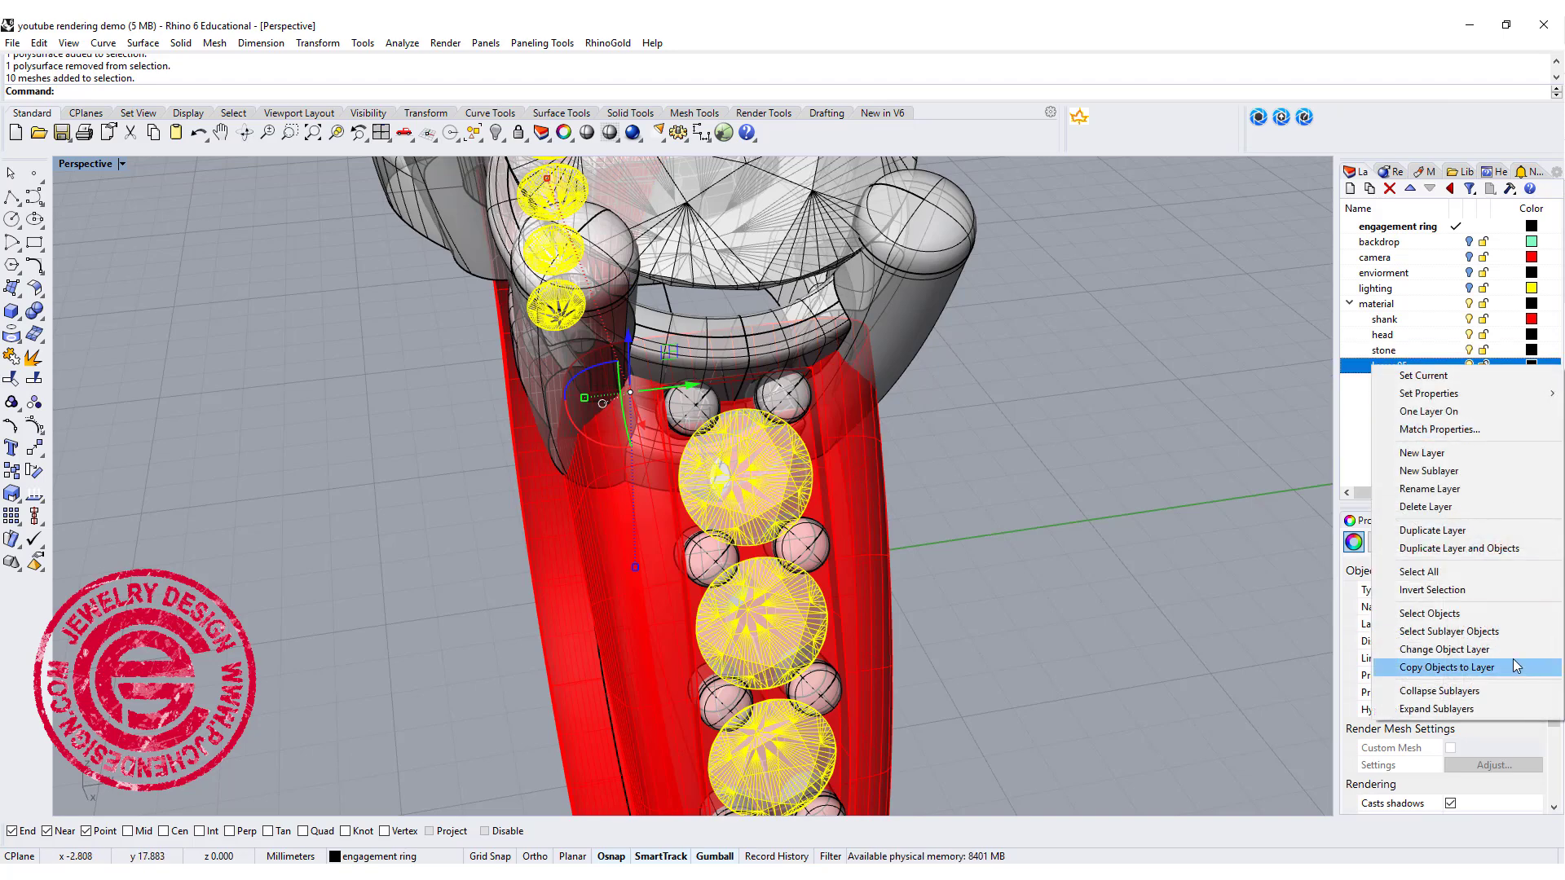
left_click(1517, 652)
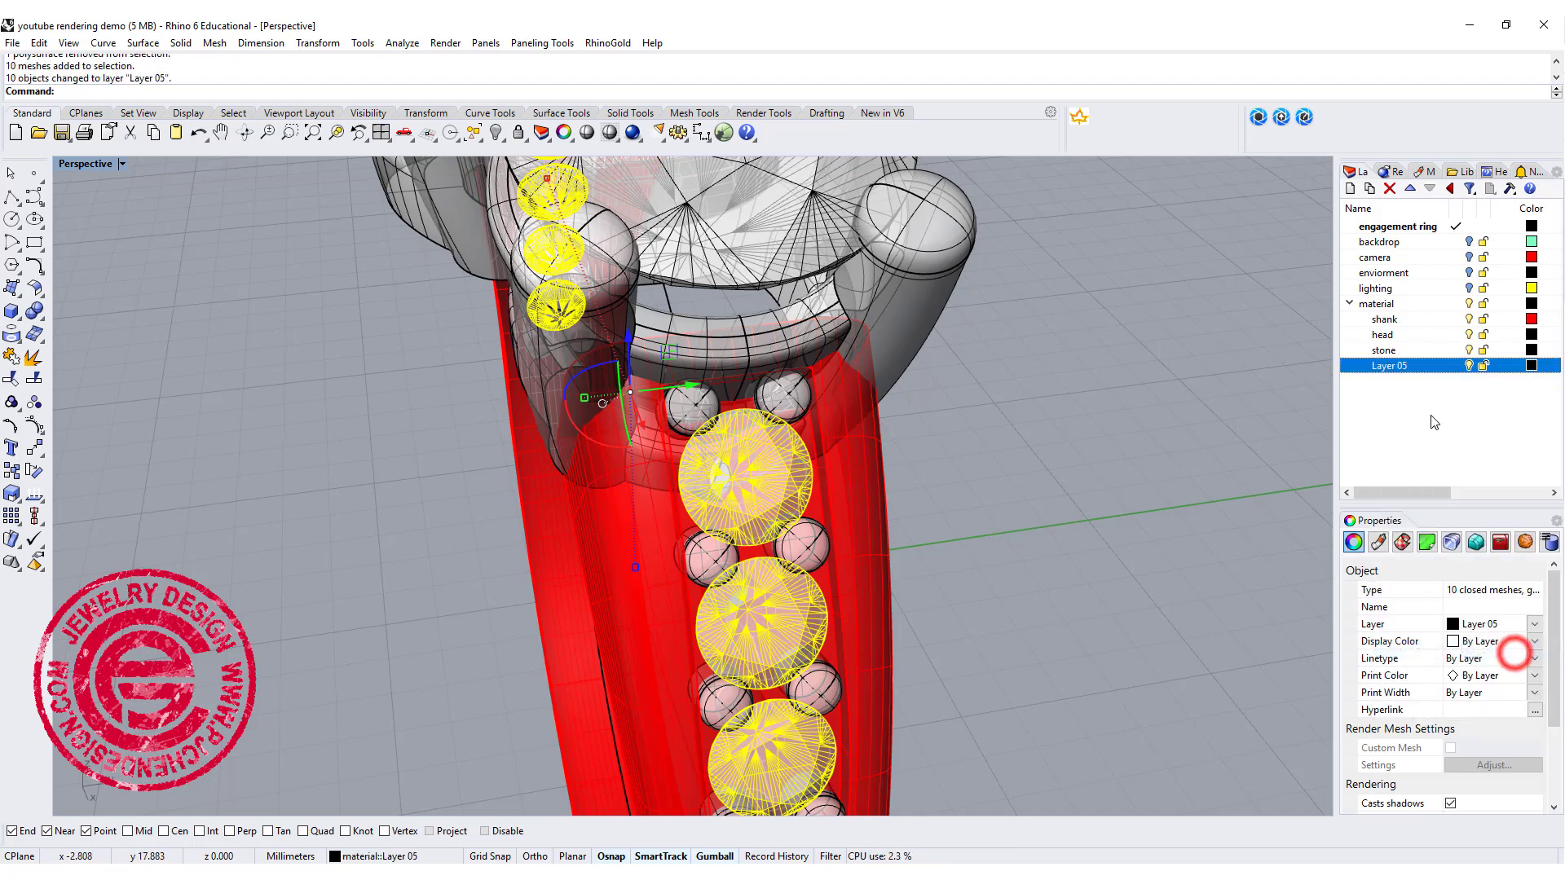
left_click(1421, 370)
type("side s")
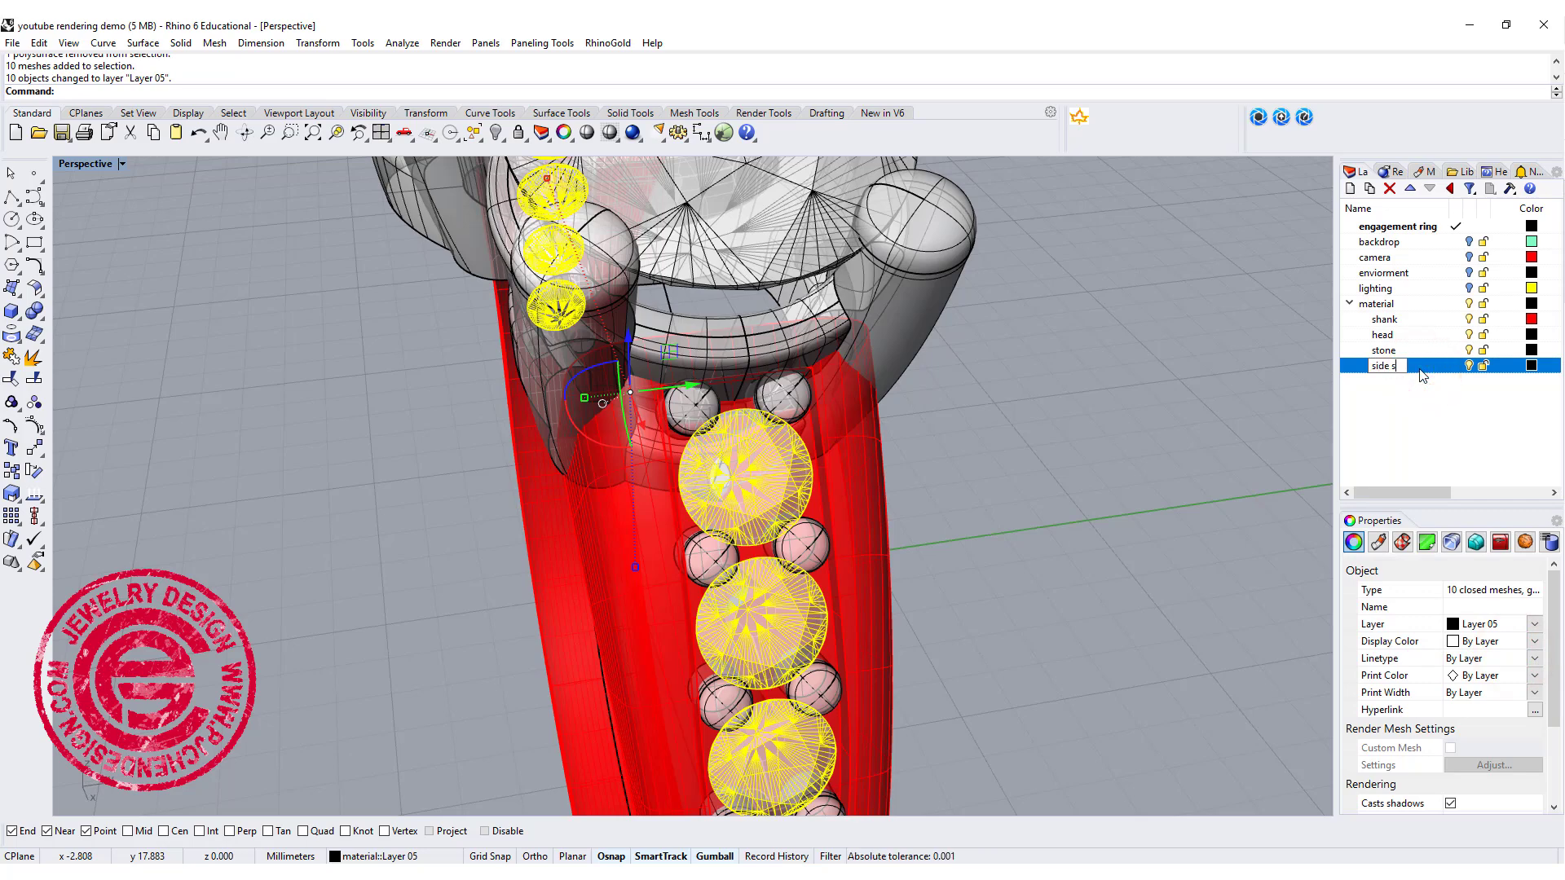
type("tone")
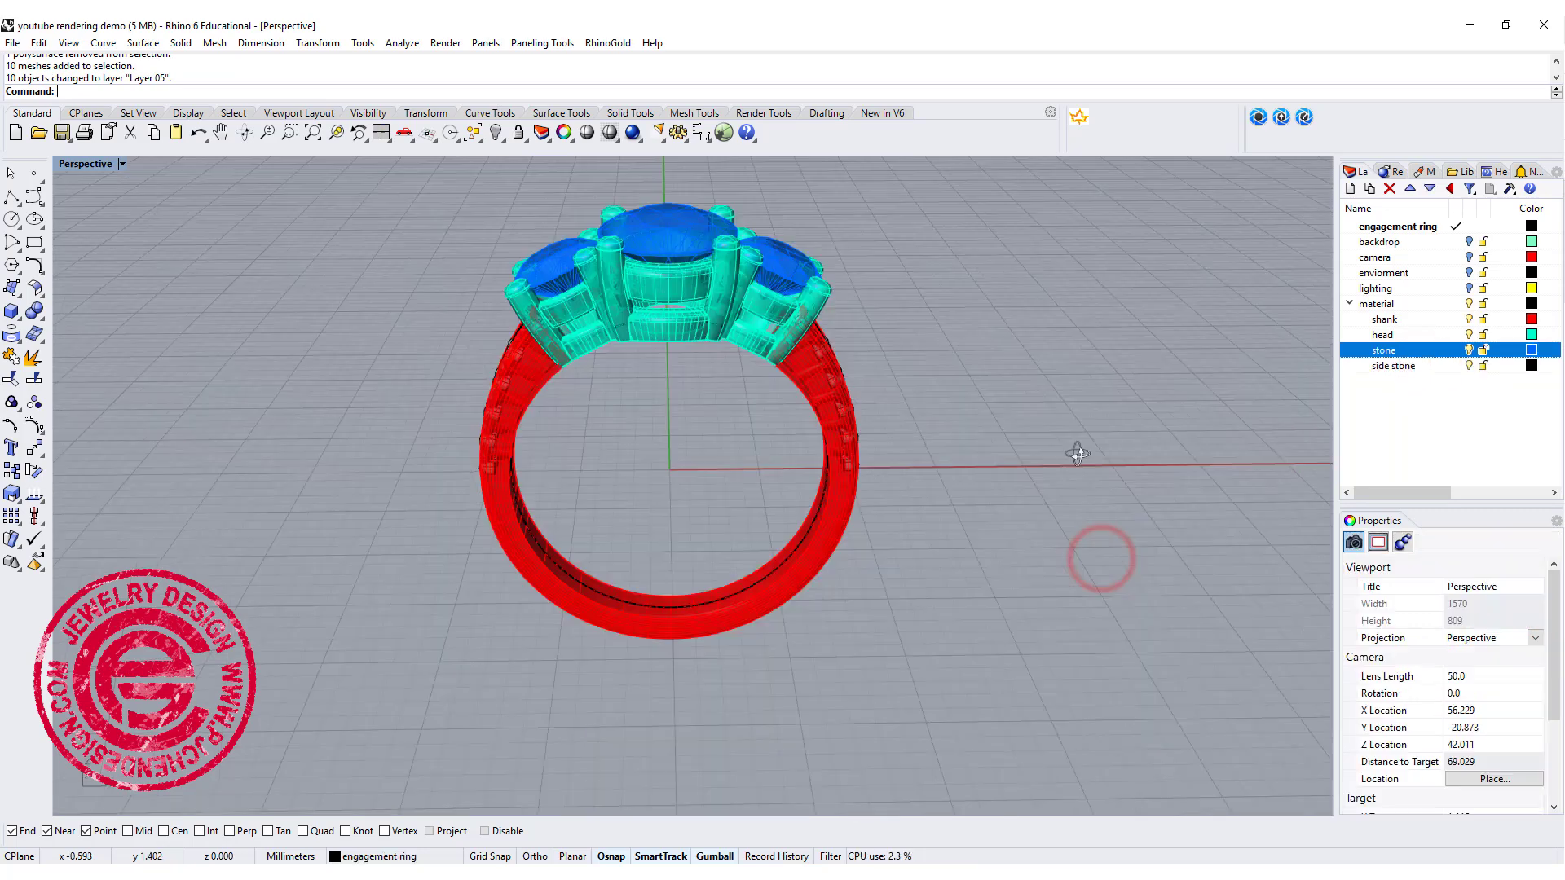
right_click_drag(1076, 447, 921, 453)
scroll(935, 433, "up", 5)
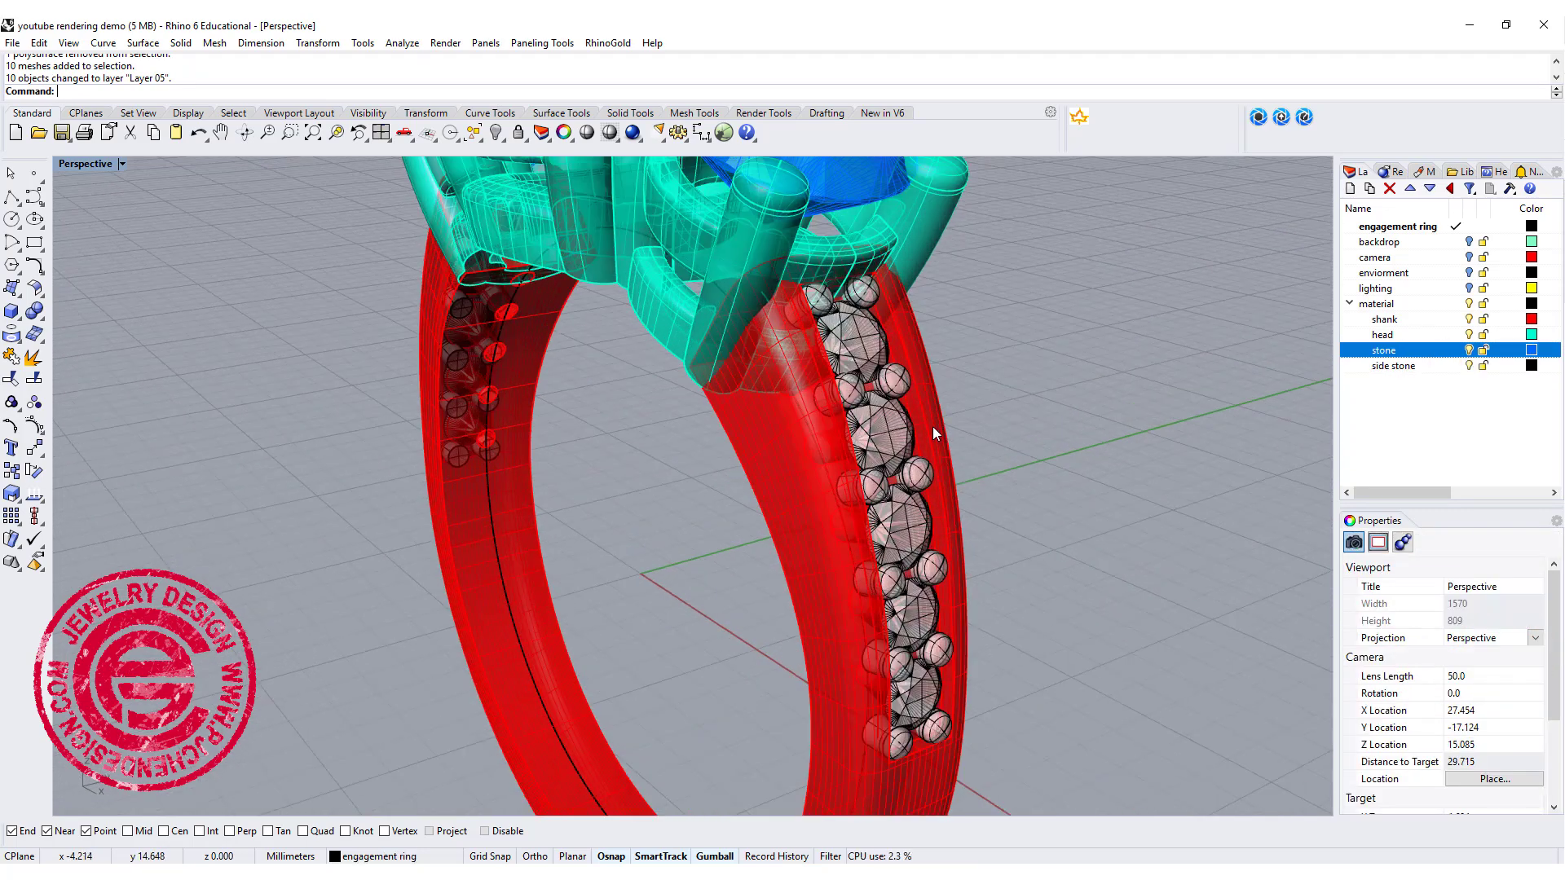
Move the group of 24 prong beads onto a new layer named 'prong'
left_click(897, 390)
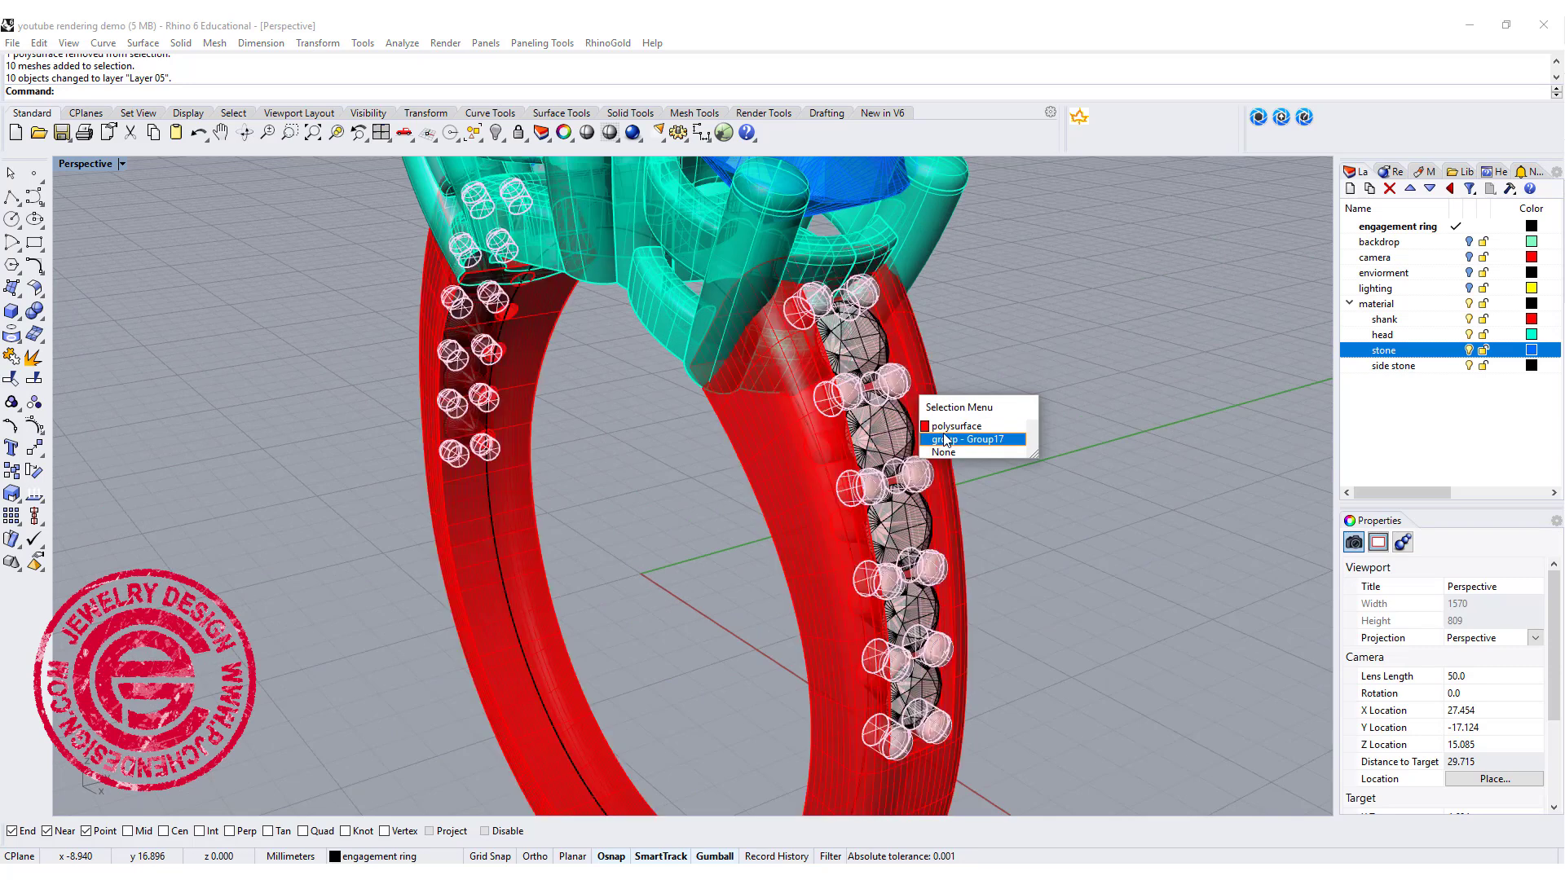
left_click(945, 440)
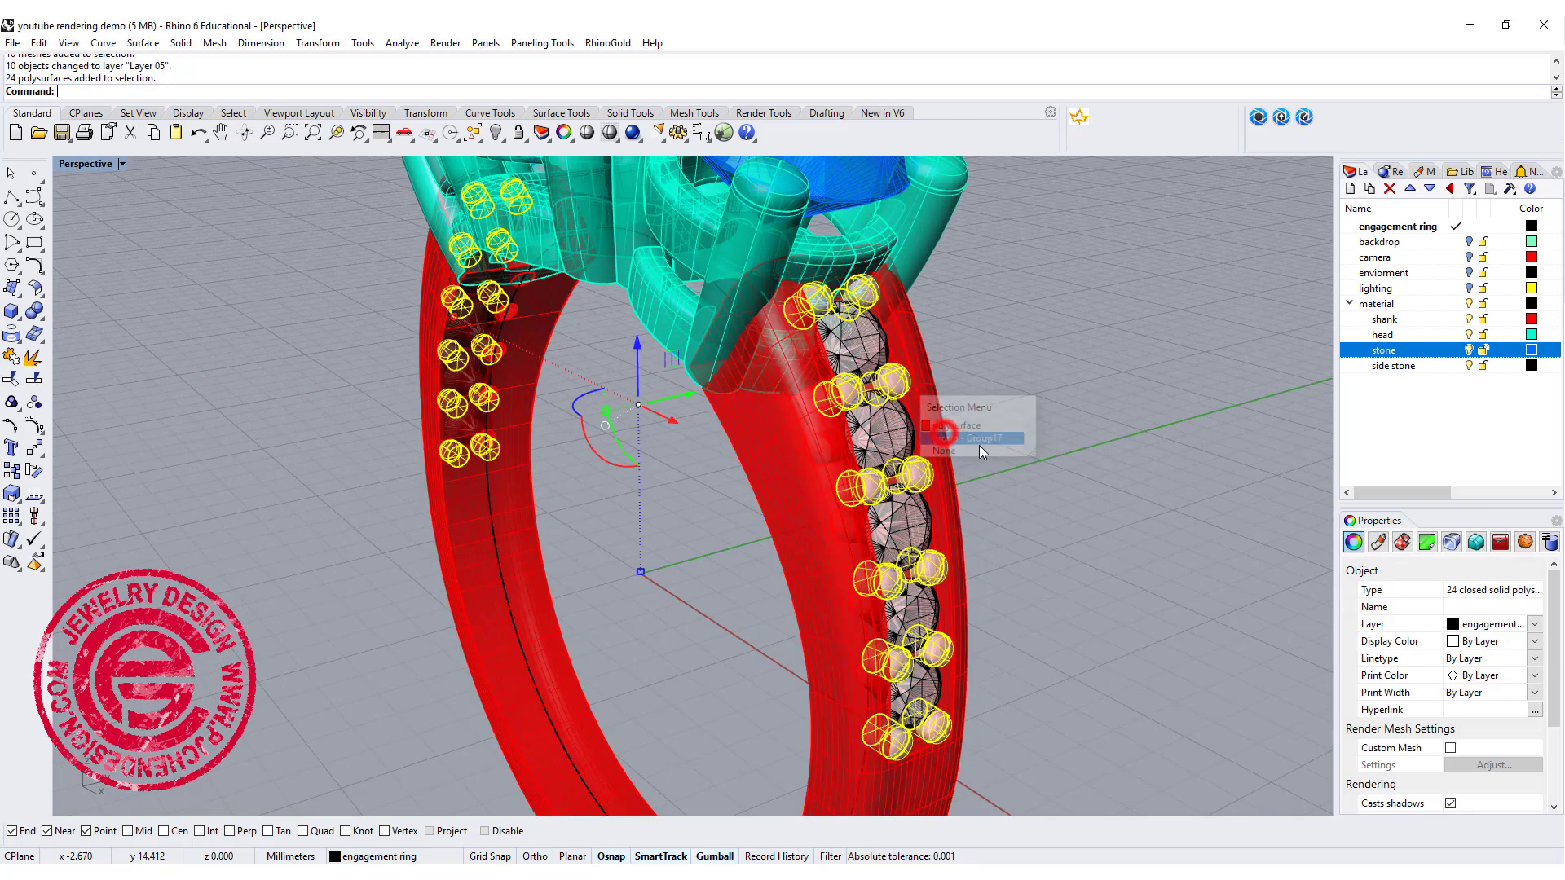
left_click(1349, 191)
right_click(1374, 367)
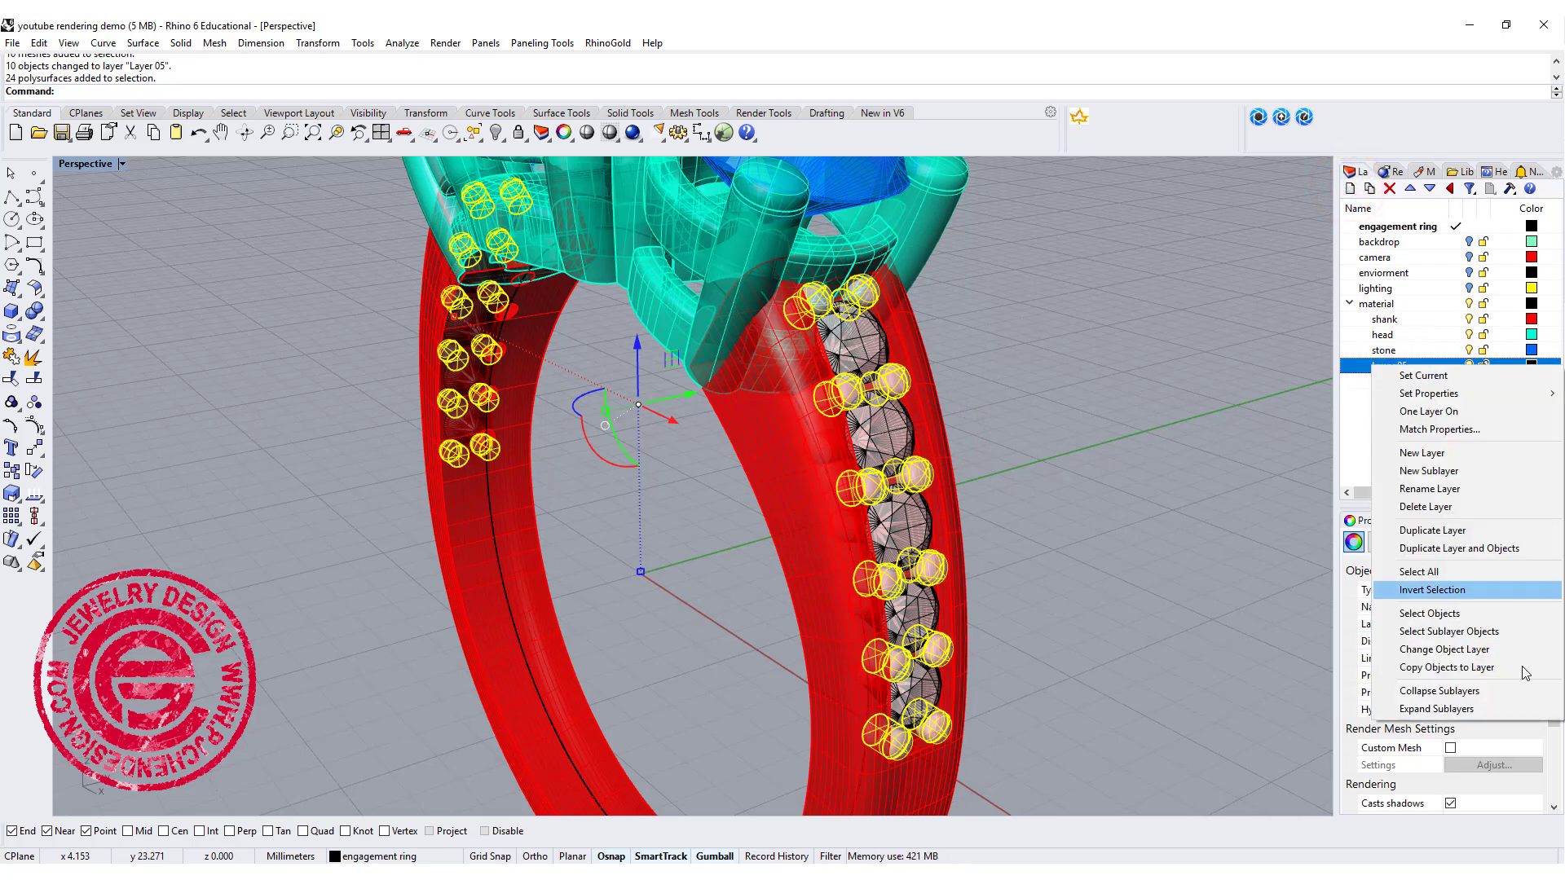
left_click(1496, 650)
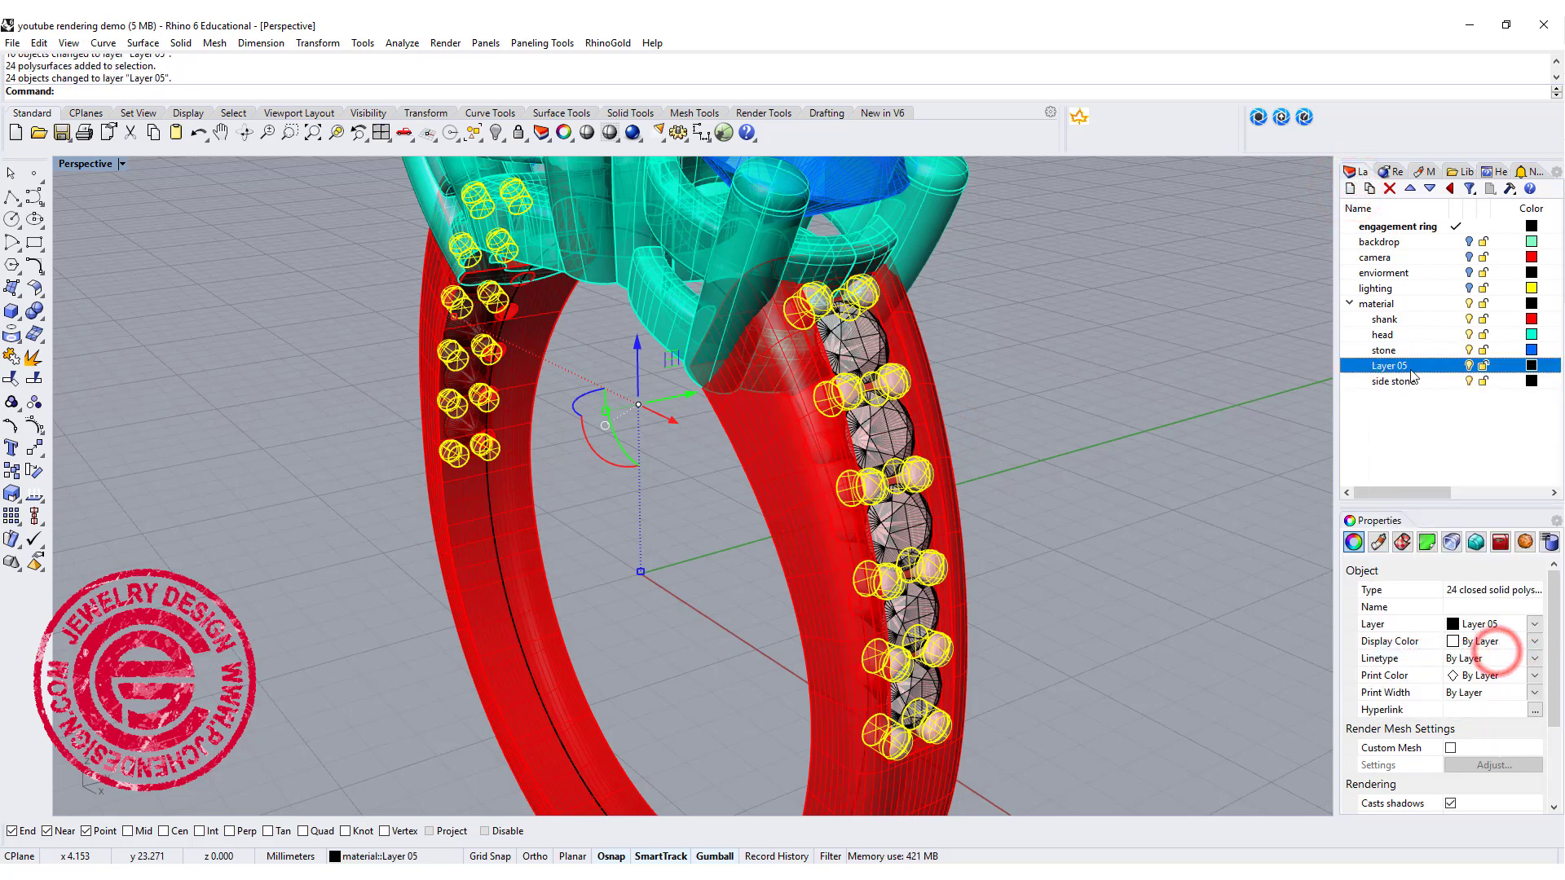
left_click(1386, 367)
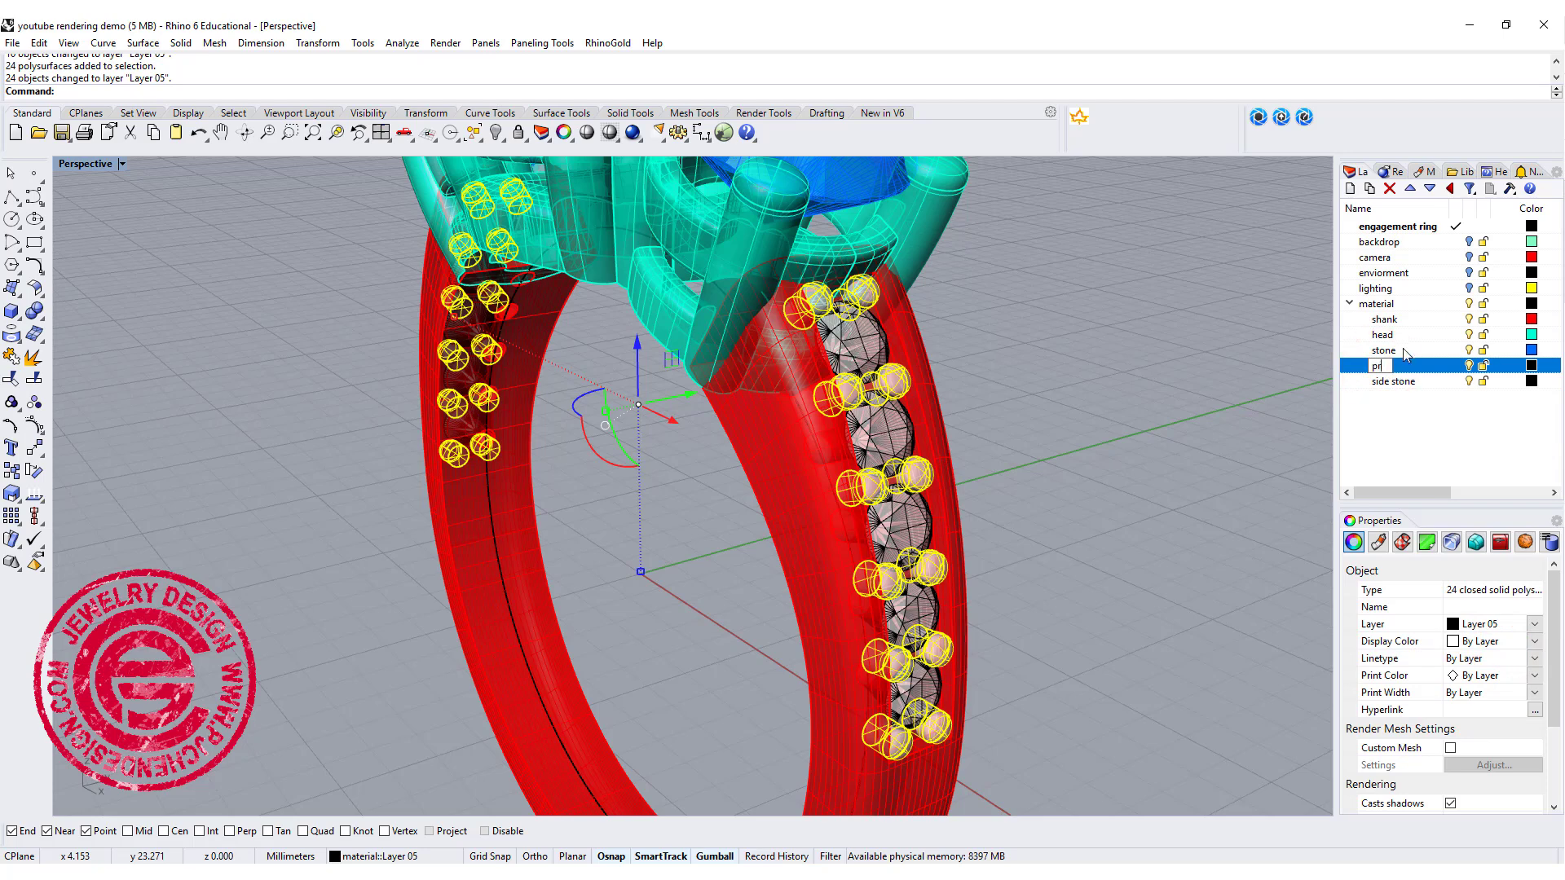
type("prong")
left_click(1482, 455)
Set the prong layer colour to green and deselect to view the ring
left_click(1531, 366)
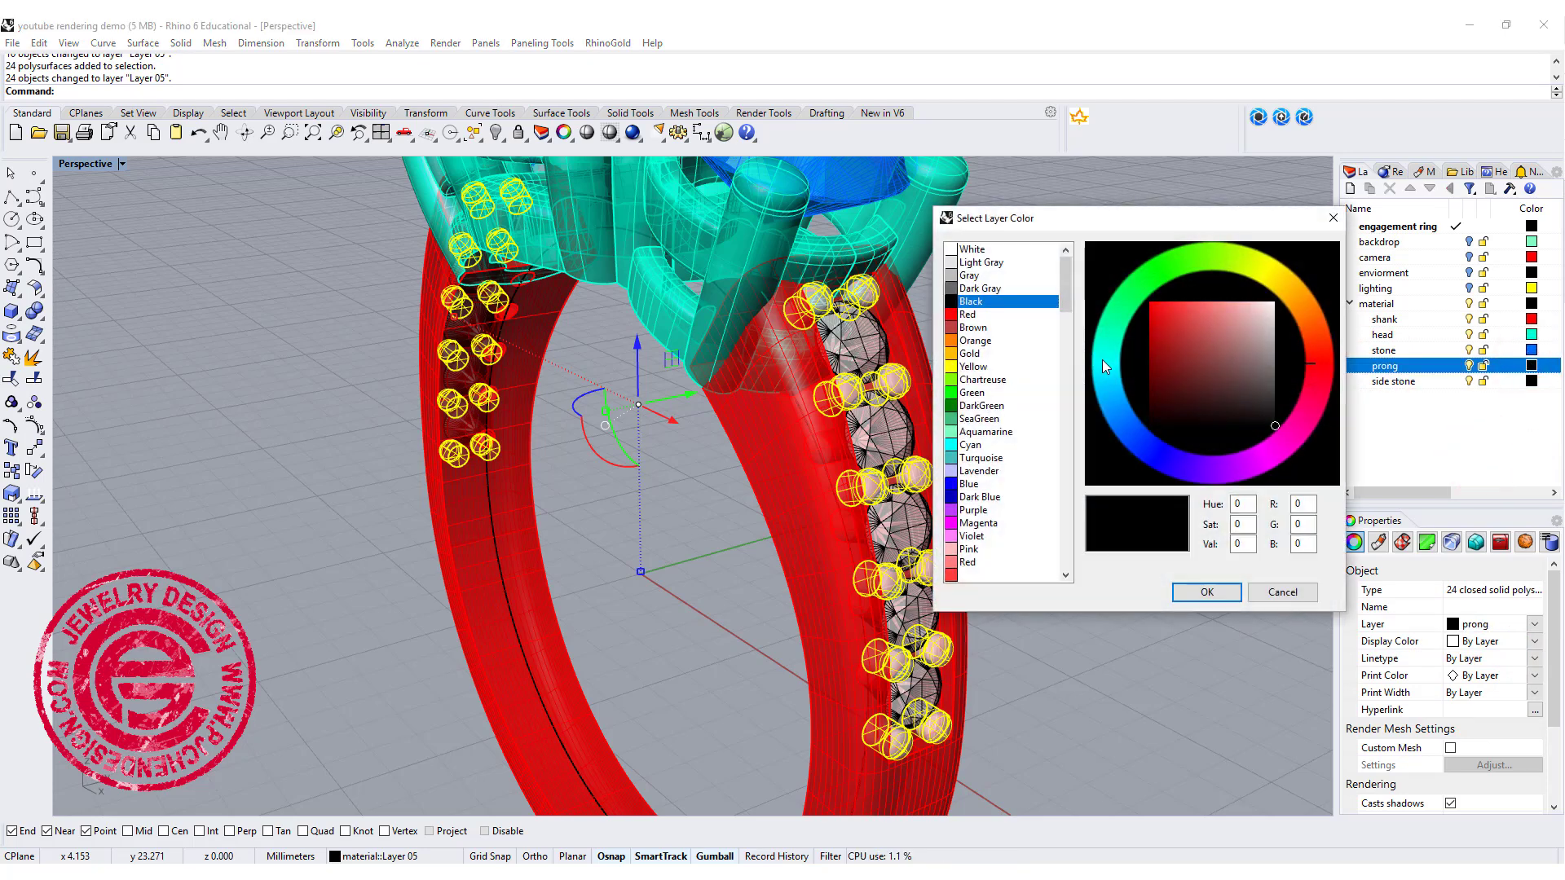
left_click(1181, 268)
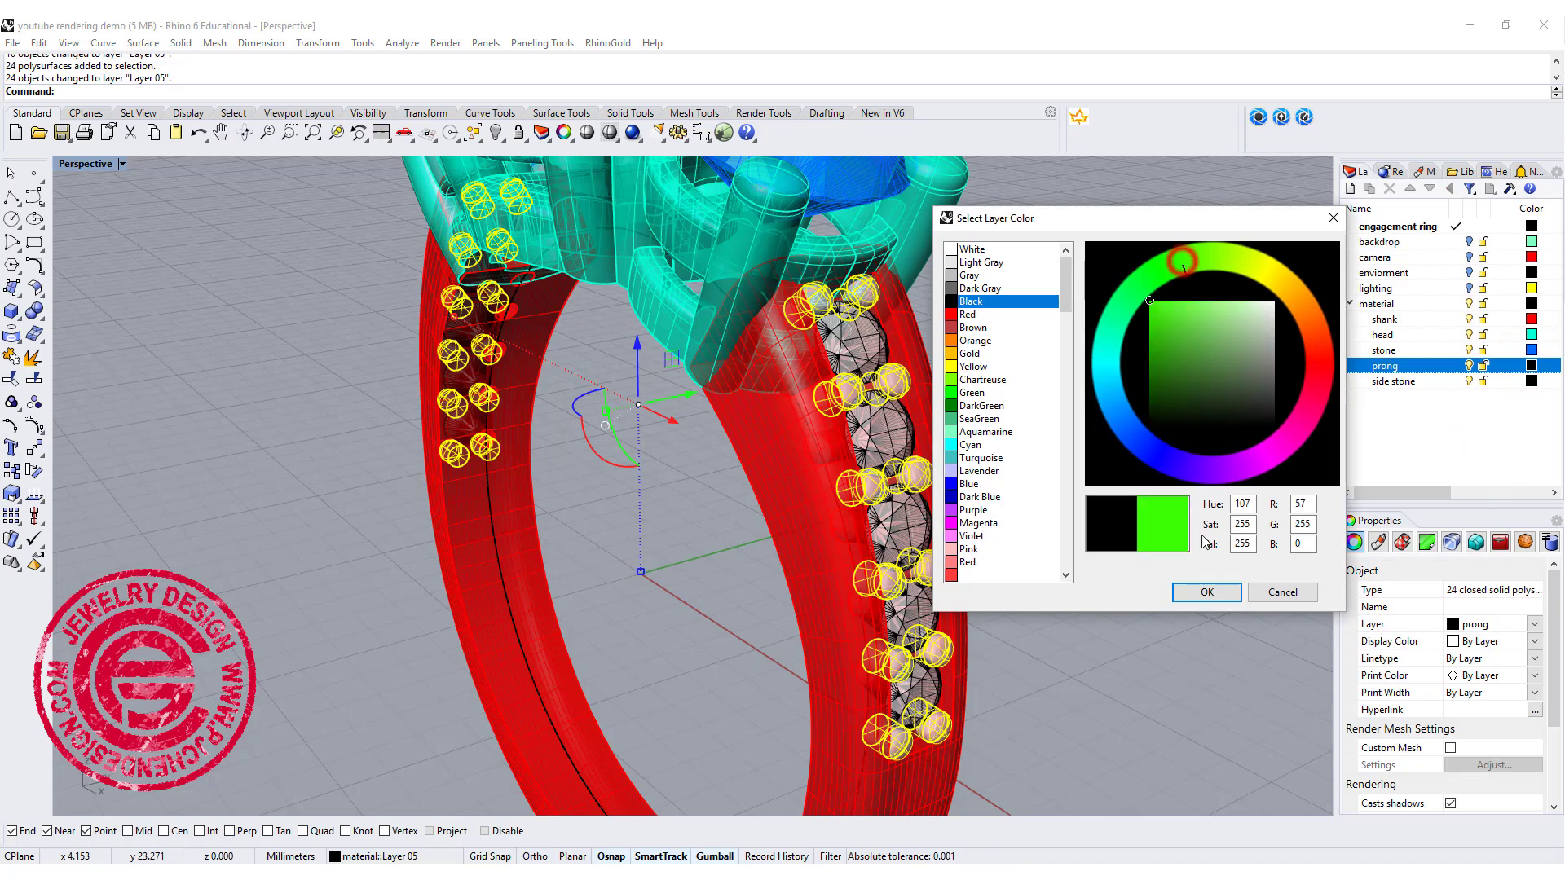
left_click(1207, 592)
left_click(1096, 490)
scroll(837, 411, "down", 3)
right_click_drag(837, 410, 665, 401)
Select every object and maximize the Right view with the ring shifted into view
scroll(664, 401, "down", 6)
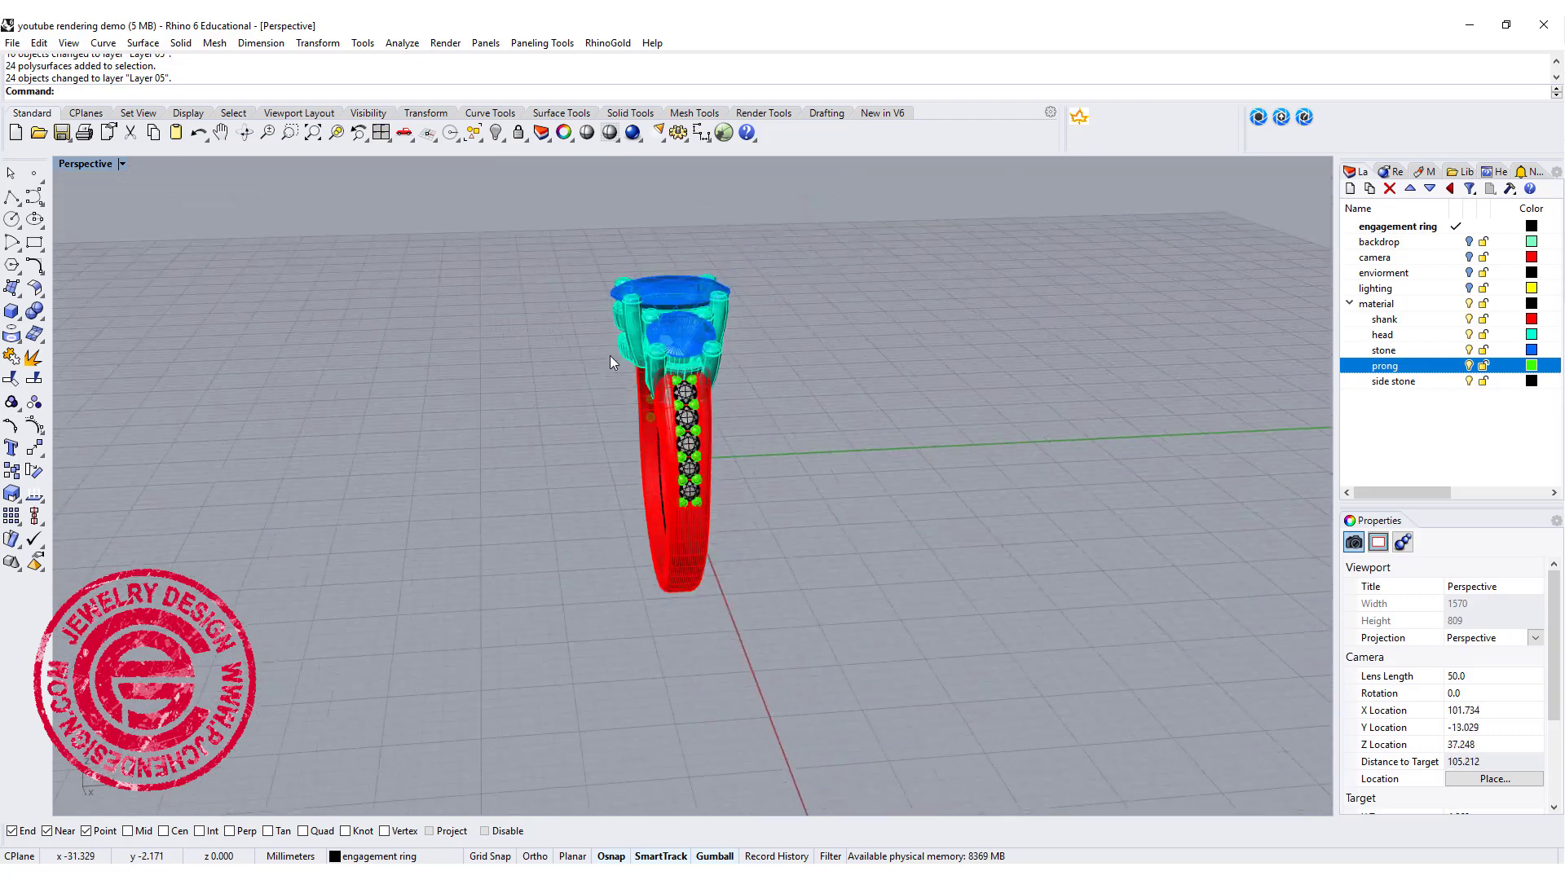
key("ctrl+a")
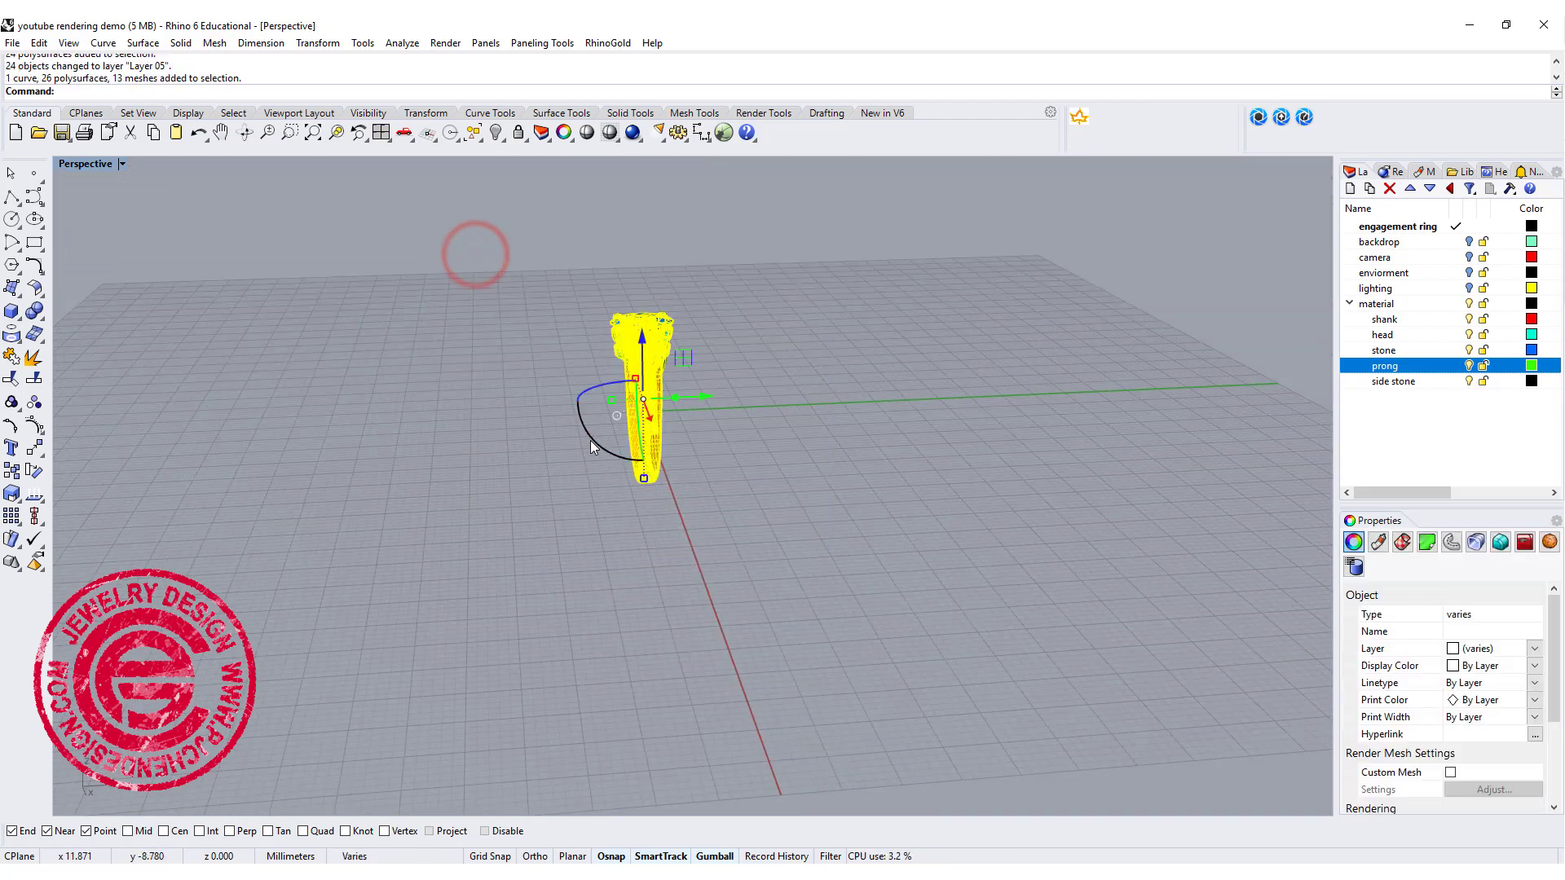
left_click_drag(590, 441, 714, 558)
key("Escape")
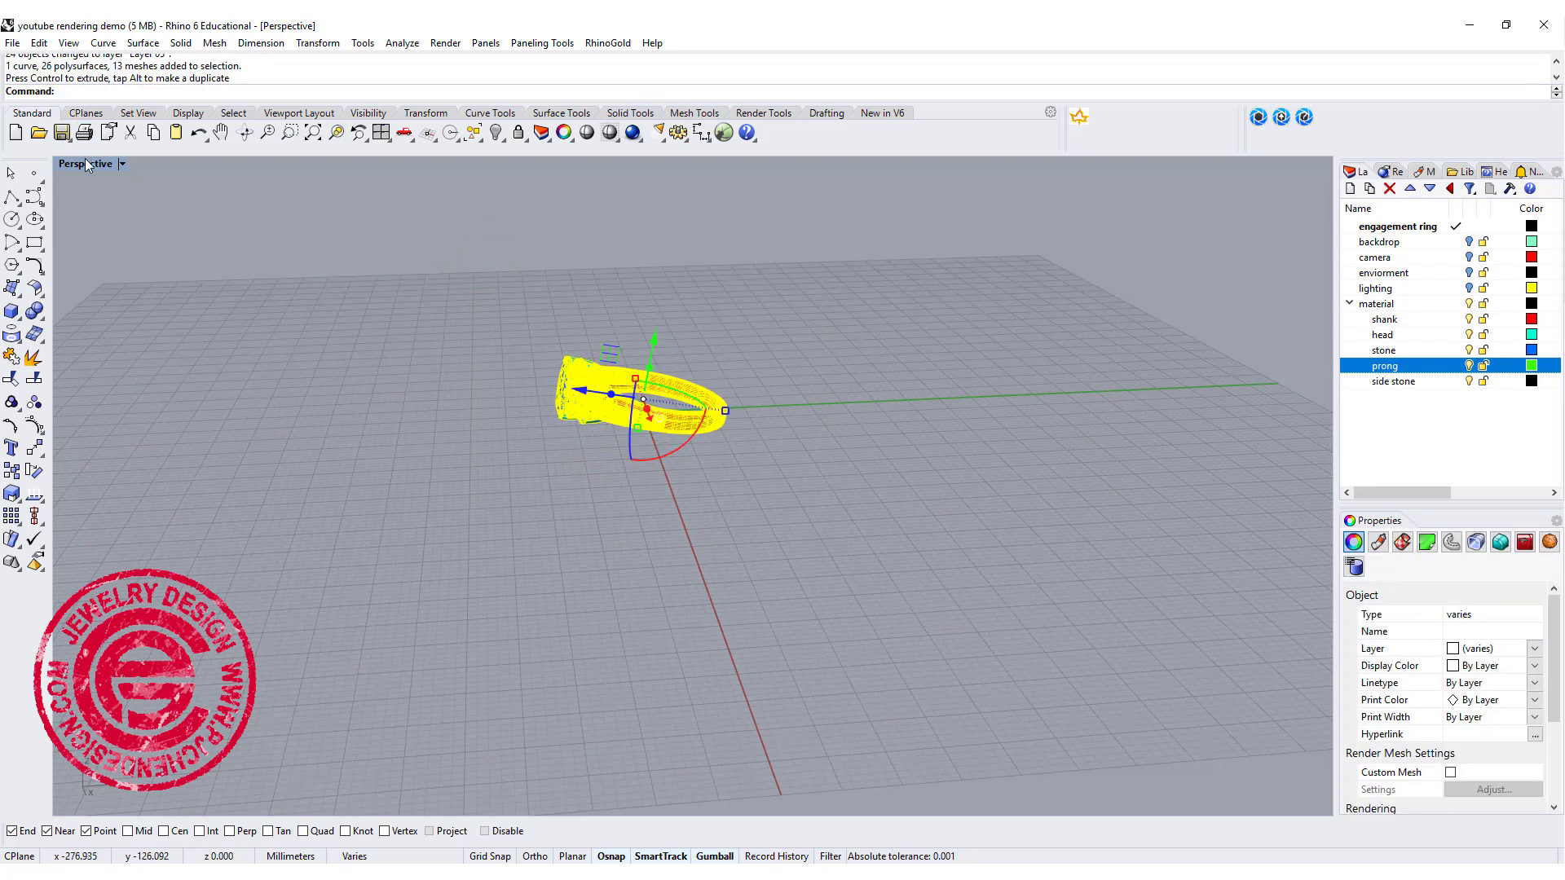
double_click(81, 162)
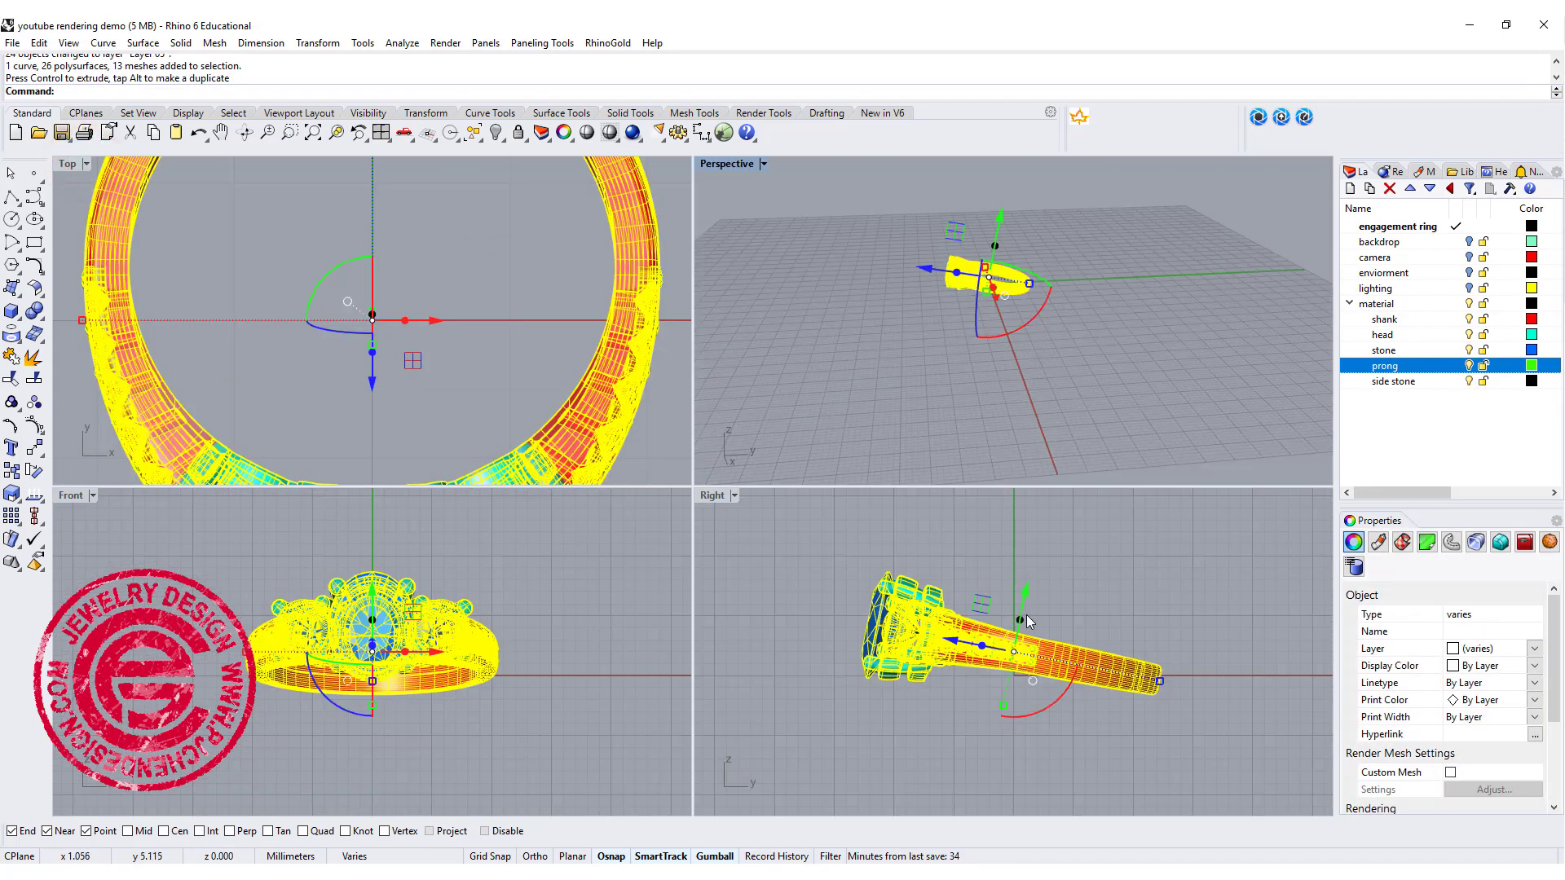
left_click_drag(1023, 720, 1030, 720)
double_click(712, 495)
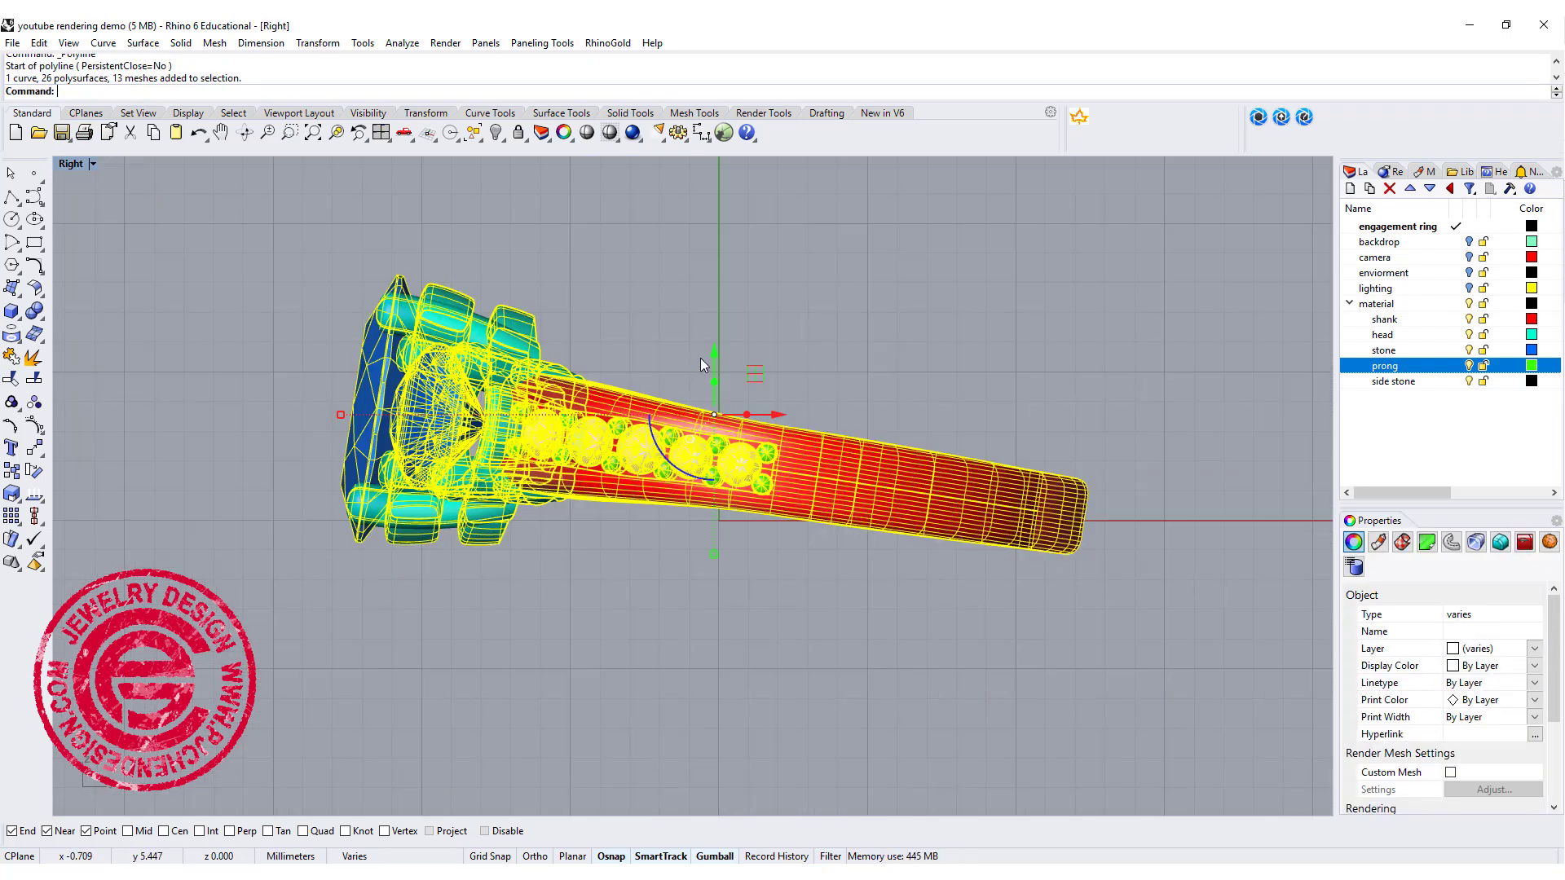
left_click_drag(715, 352, 717, 320)
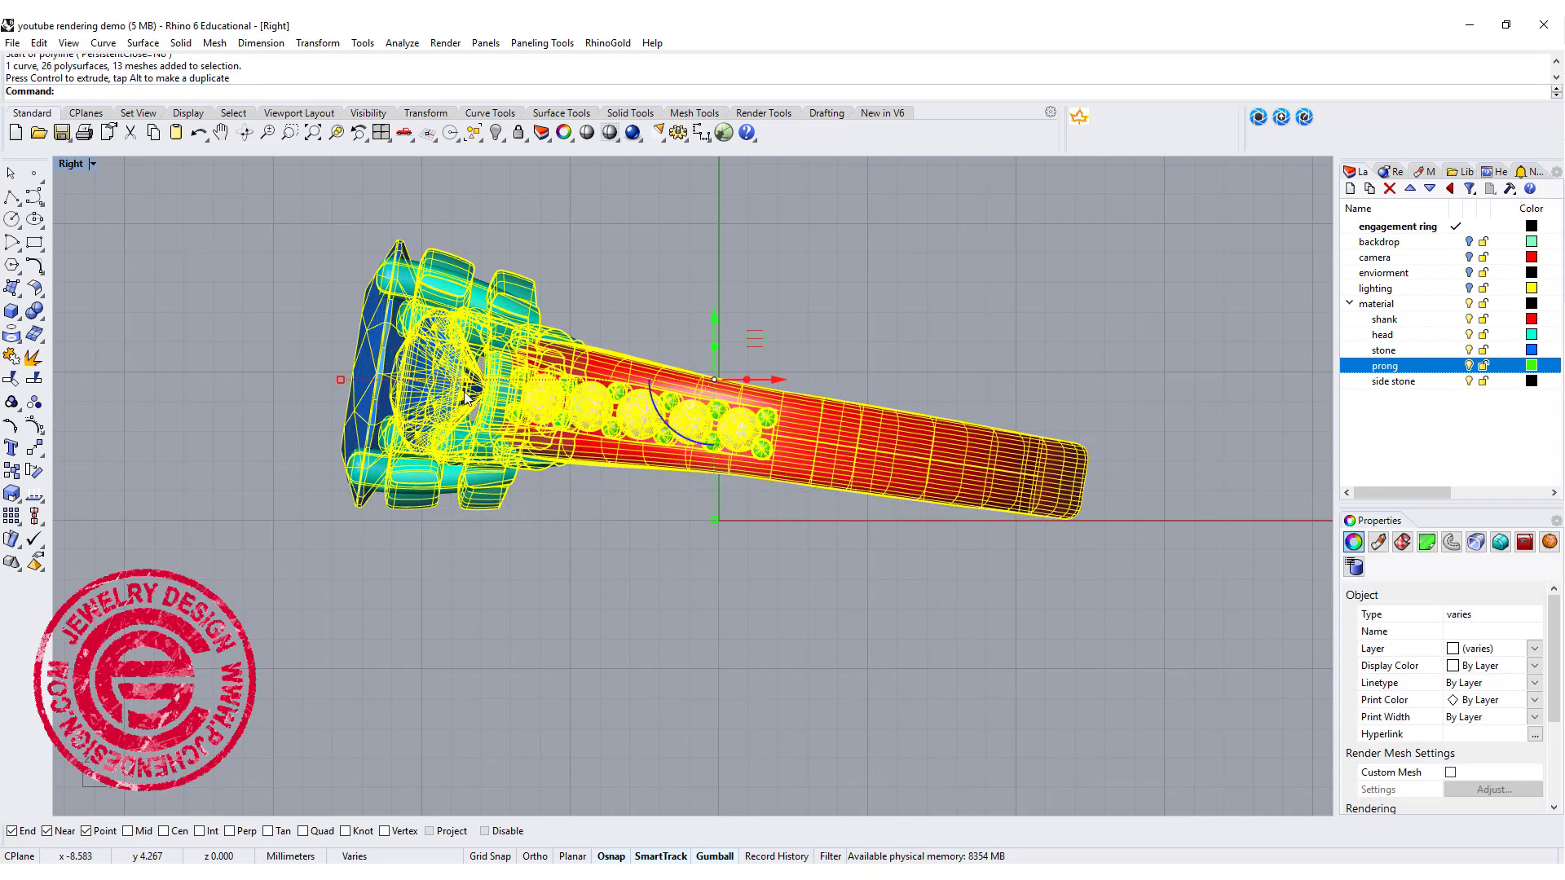
Rotate the ring about the shank tip until the shank is level, then clear the selection
left_click(34, 450)
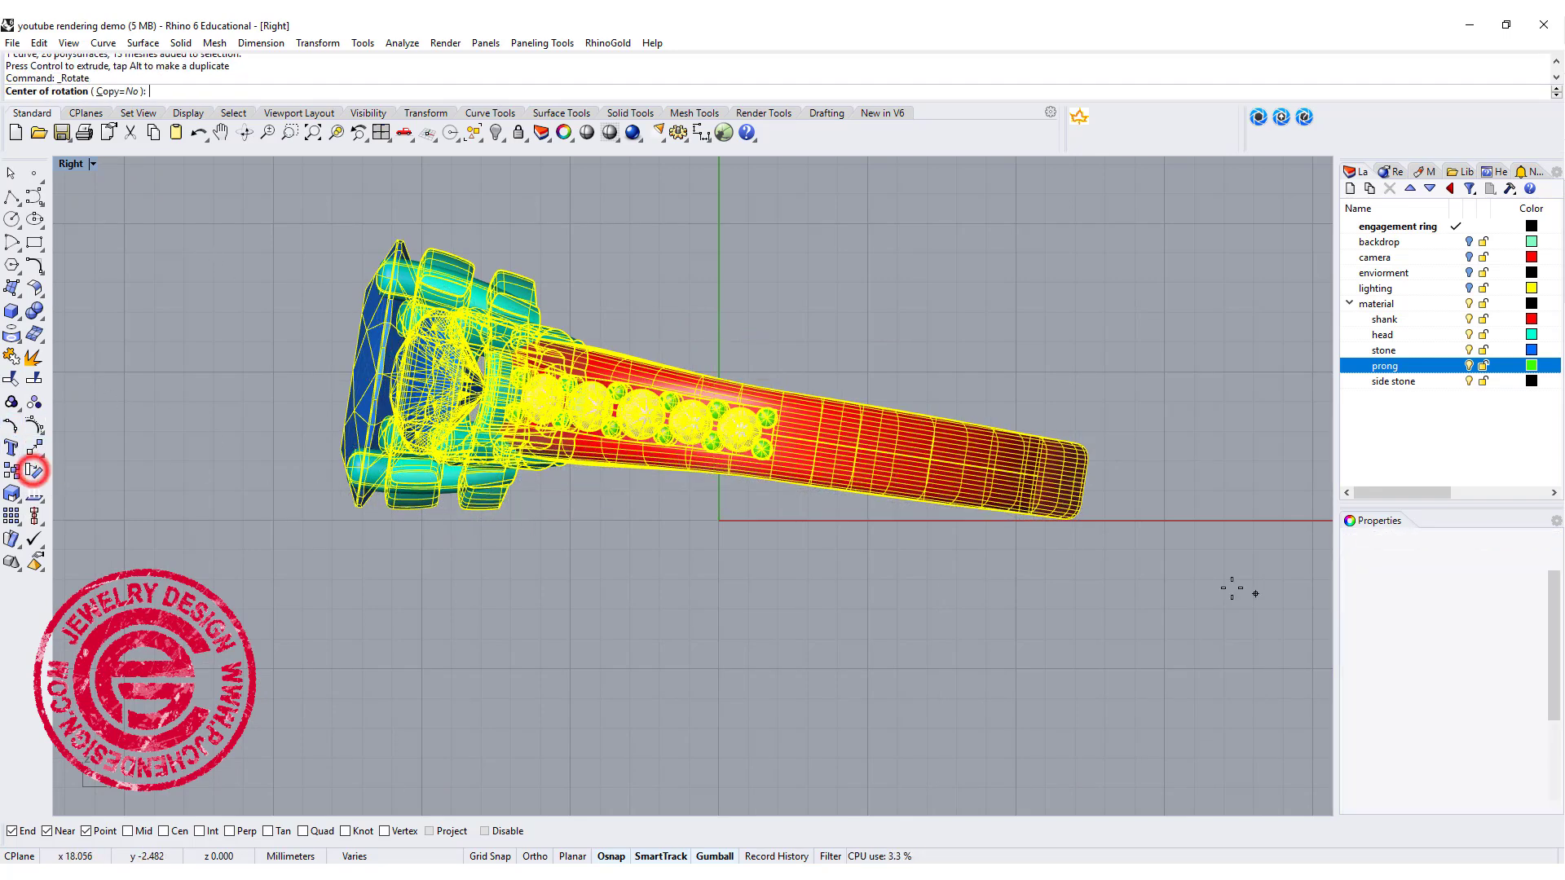
left_click(1071, 520)
left_click(140, 443)
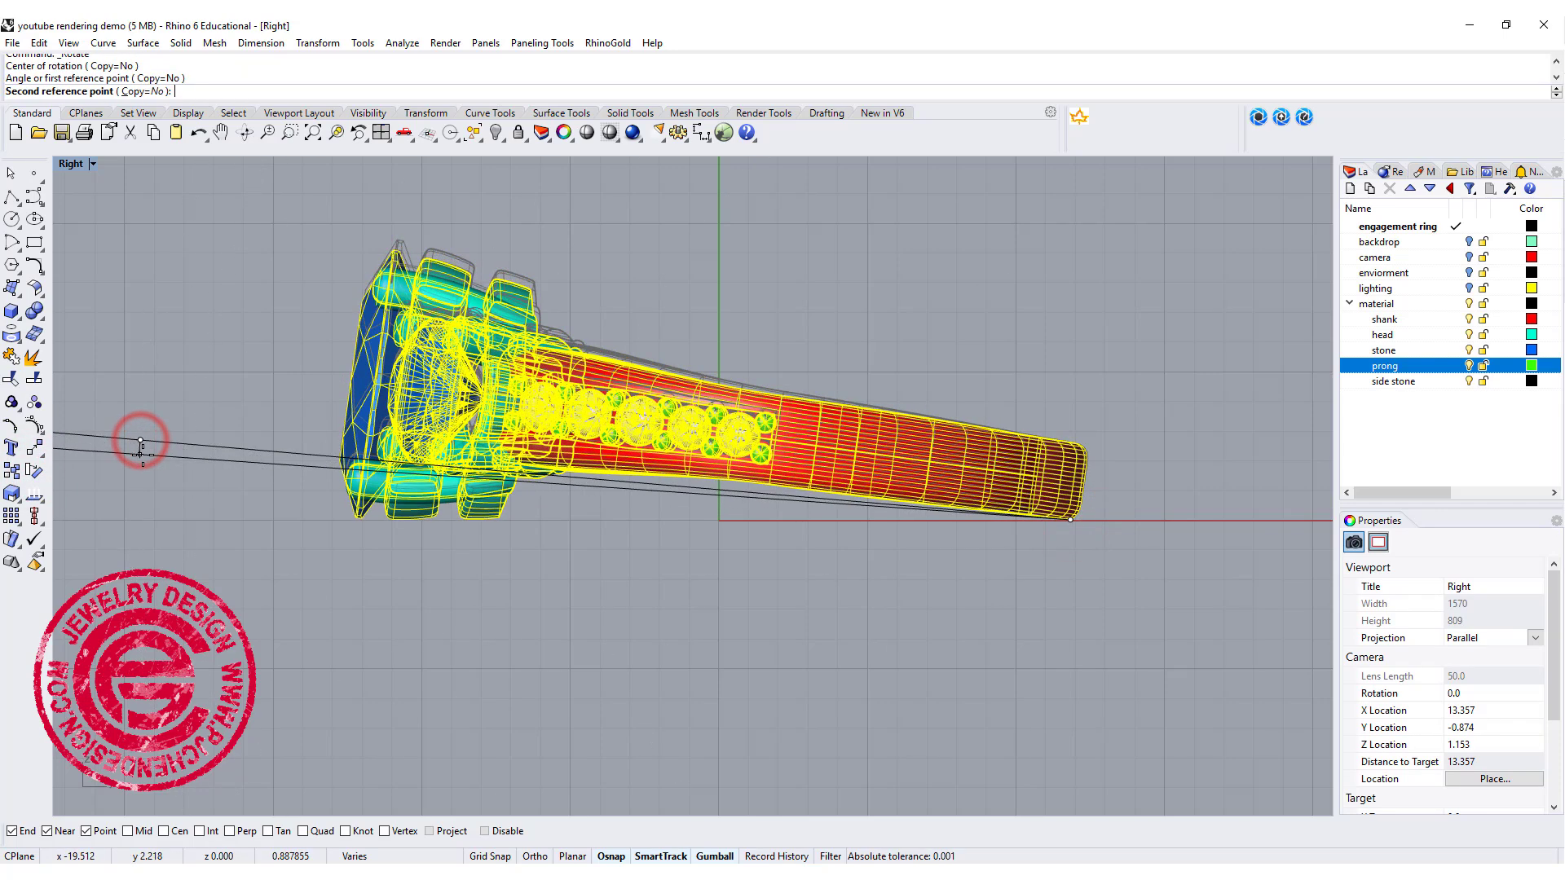
left_click(143, 450)
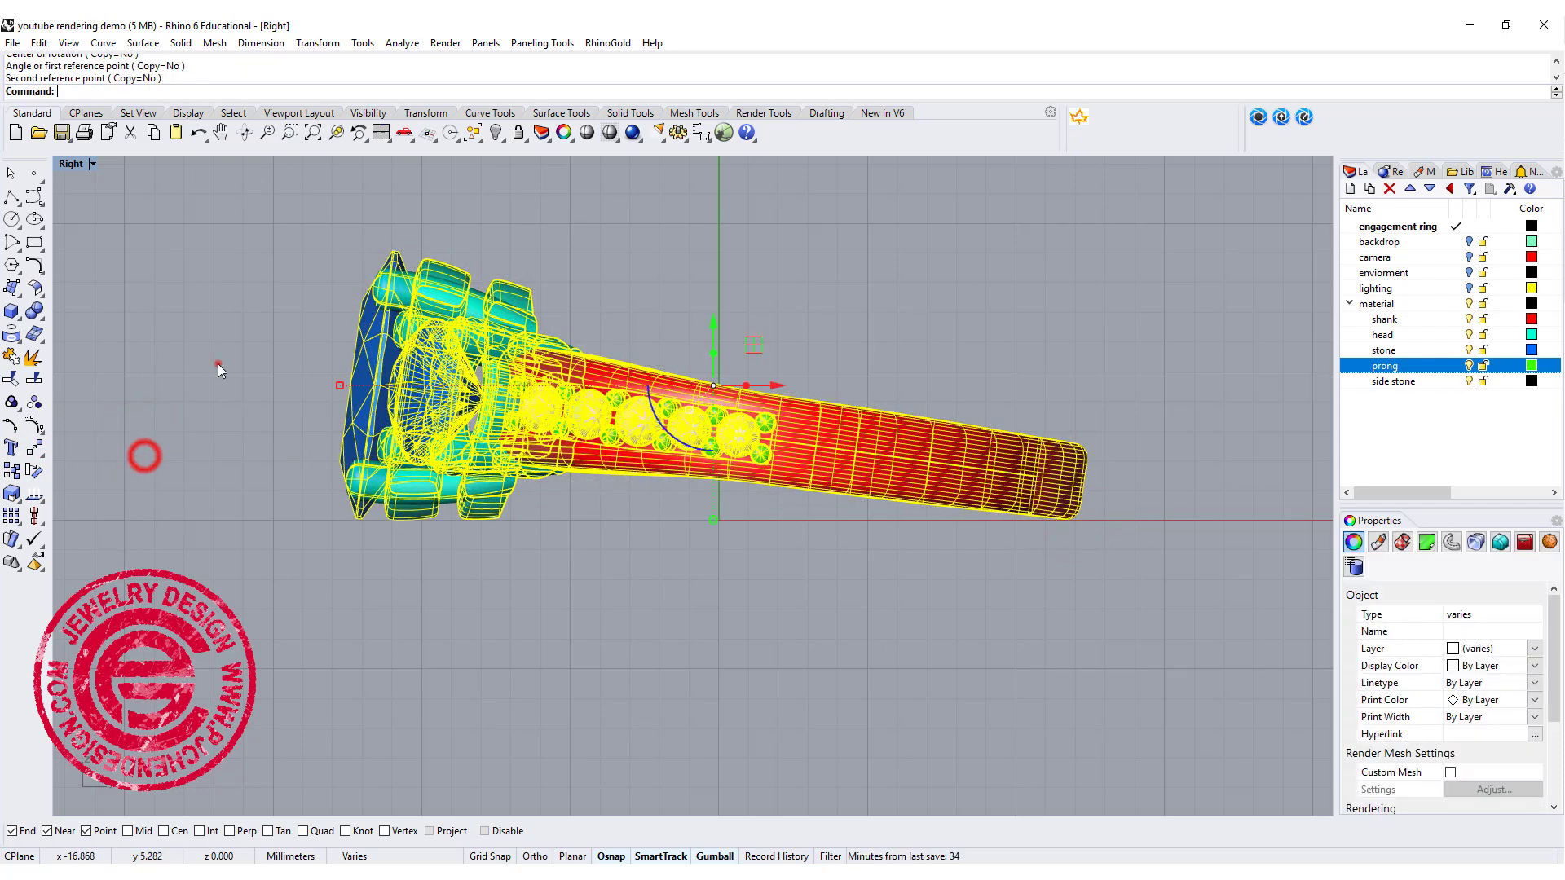
left_click(216, 364)
scroll(244, 383, "down", 3)
Save the model as 'youtube rendering demo2.3dm' by appending 2 to the file name
double_click(71, 163)
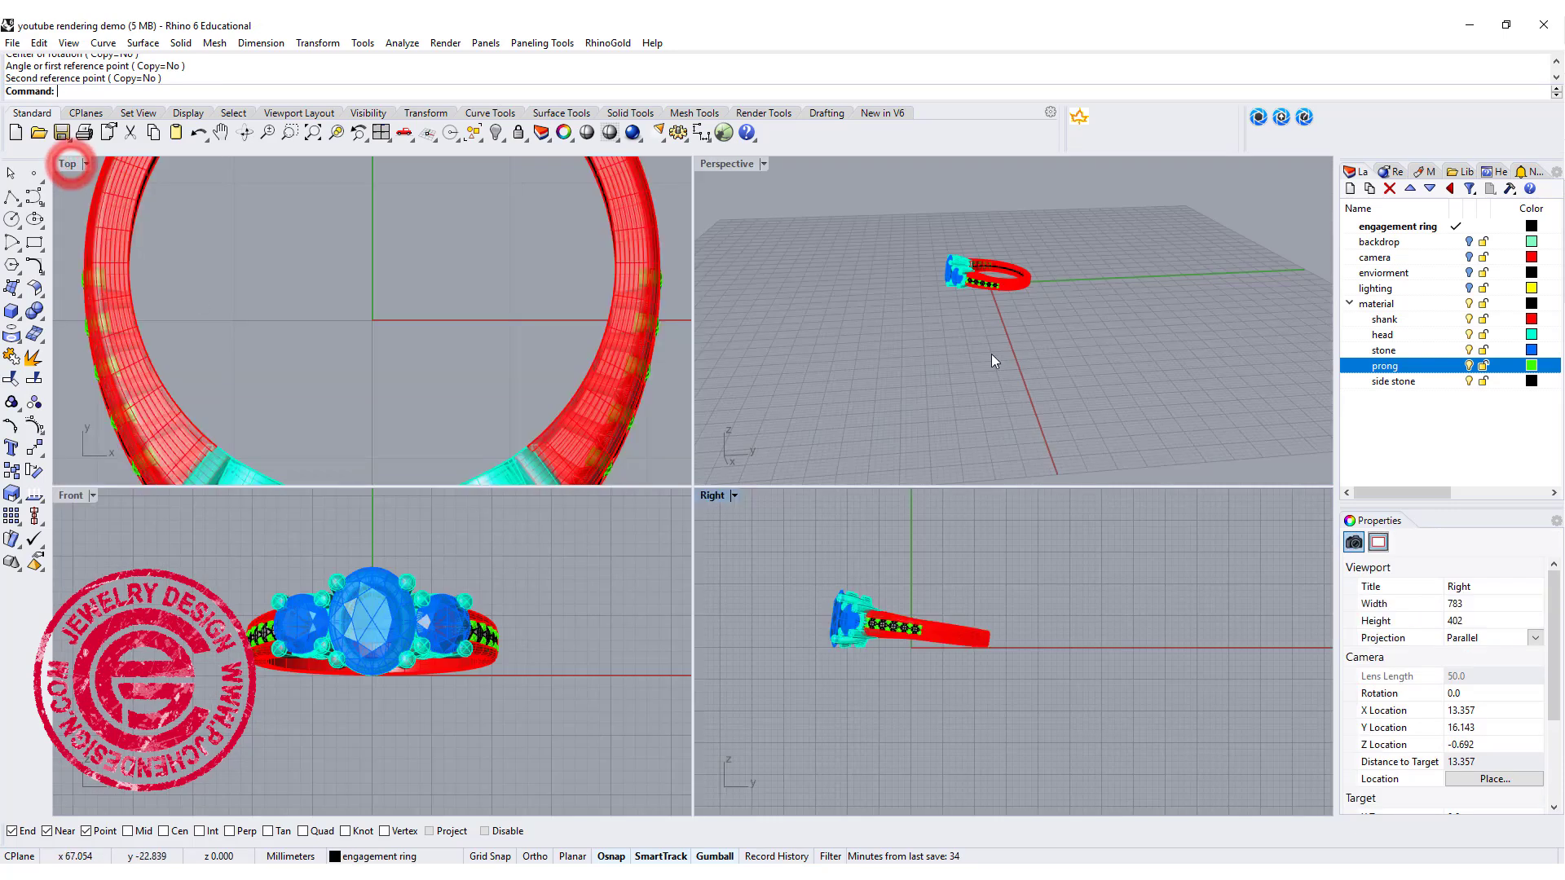
scroll(996, 350, "up", 5)
right_click_drag(1119, 319, 1027, 323)
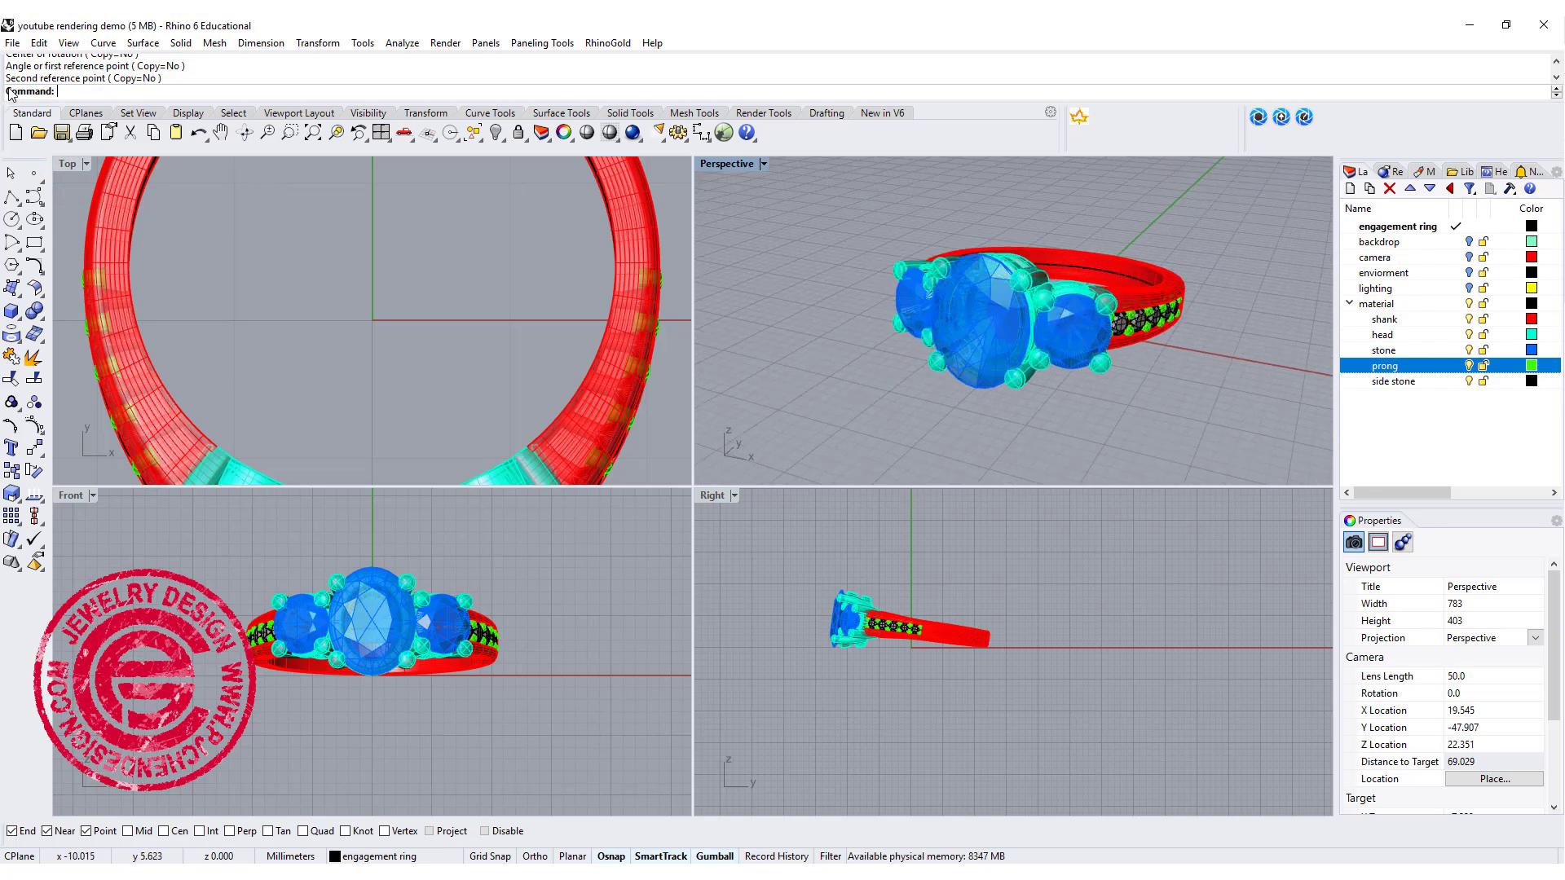
left_click(12, 45)
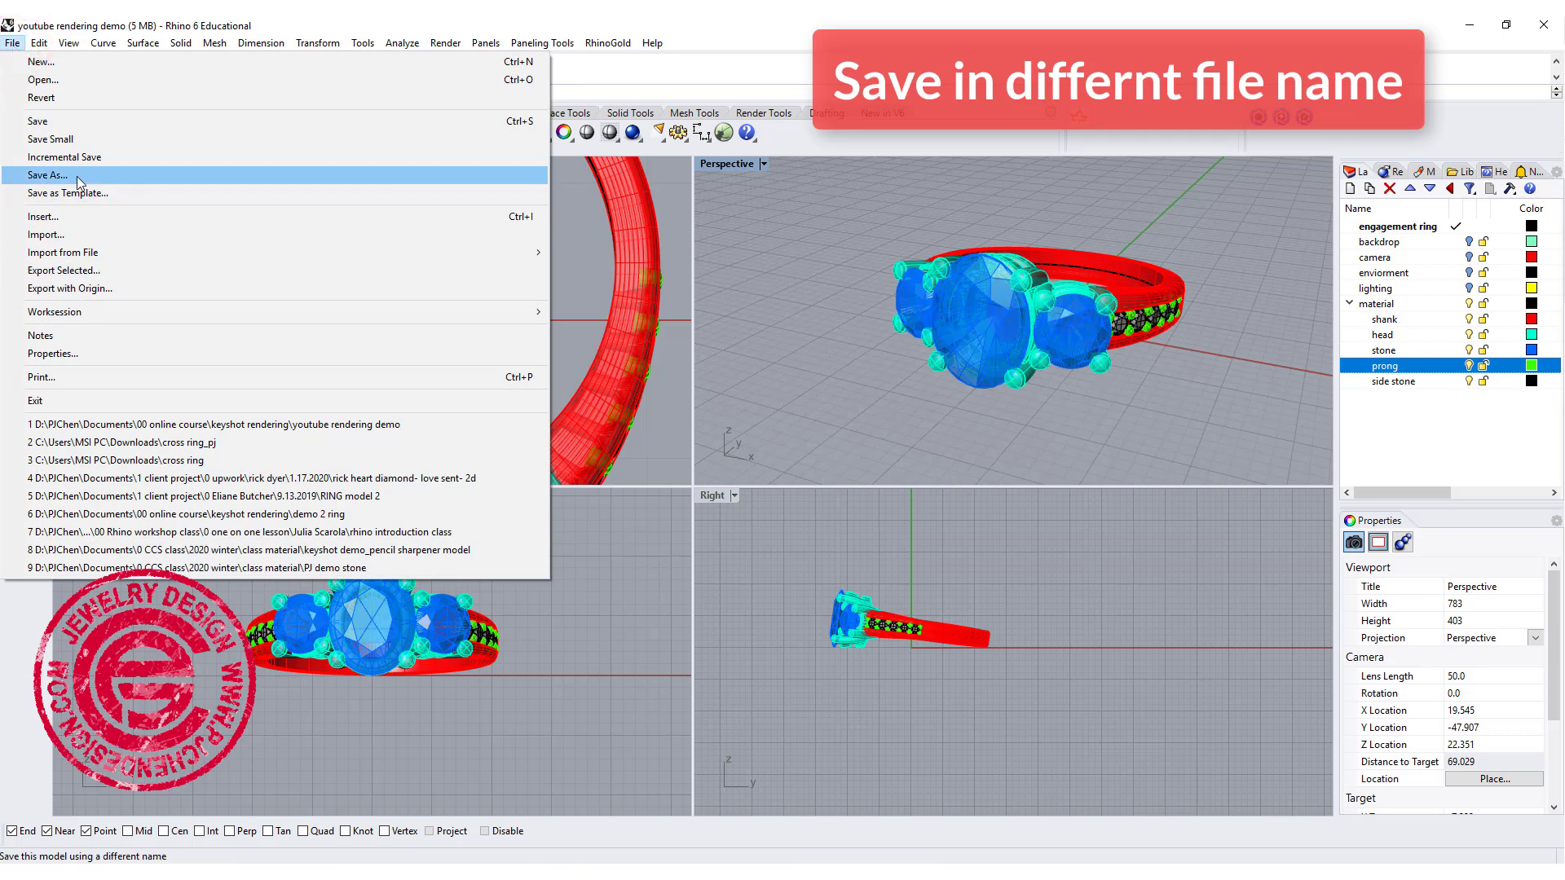
left_click(48, 175)
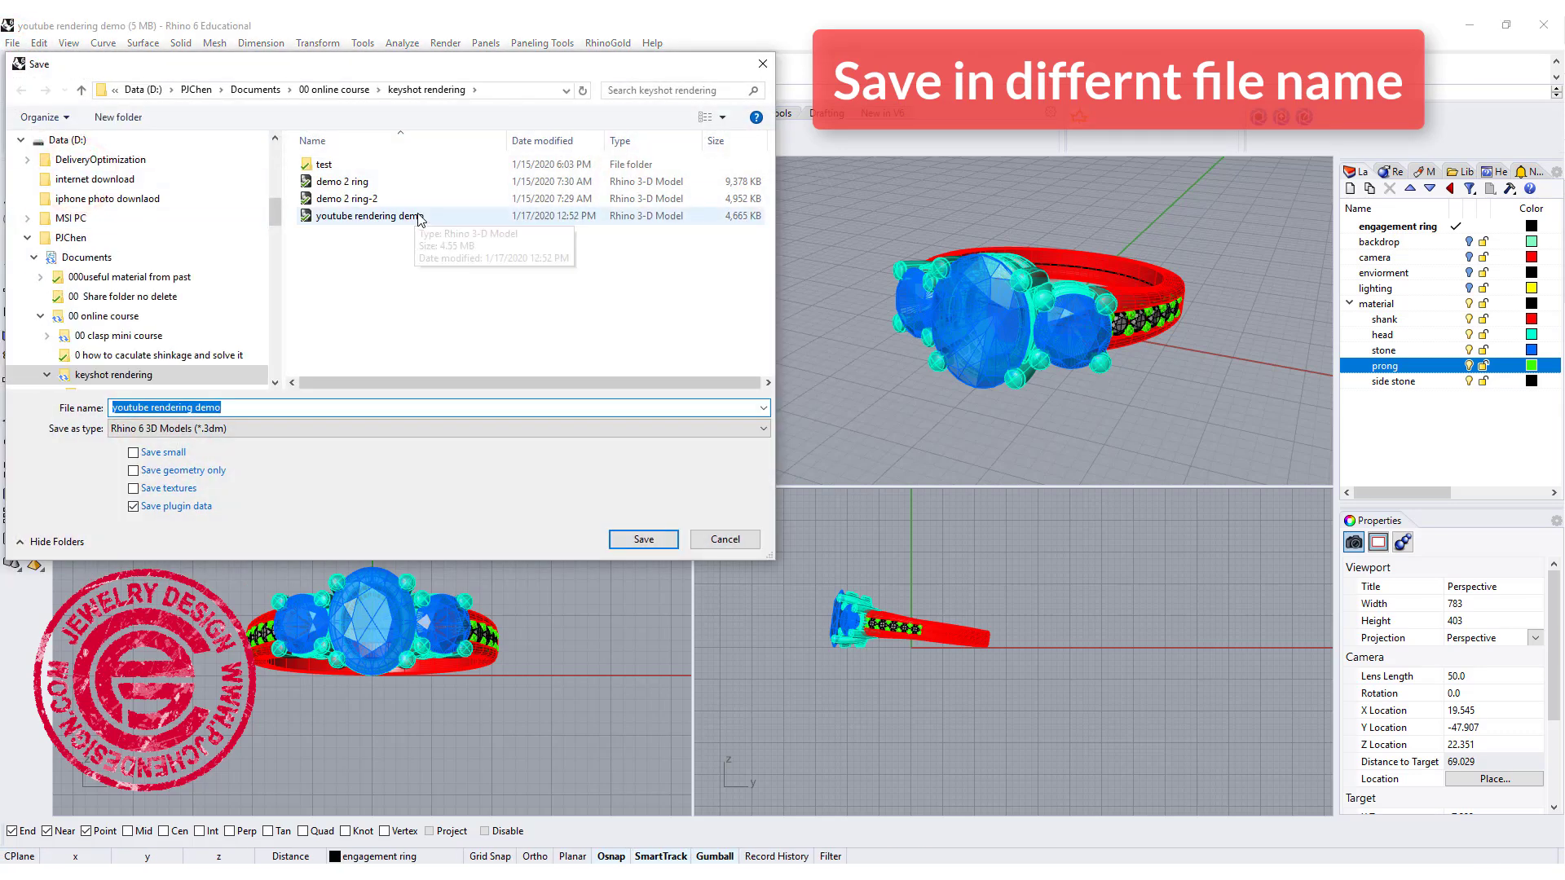
left_click(252, 408)
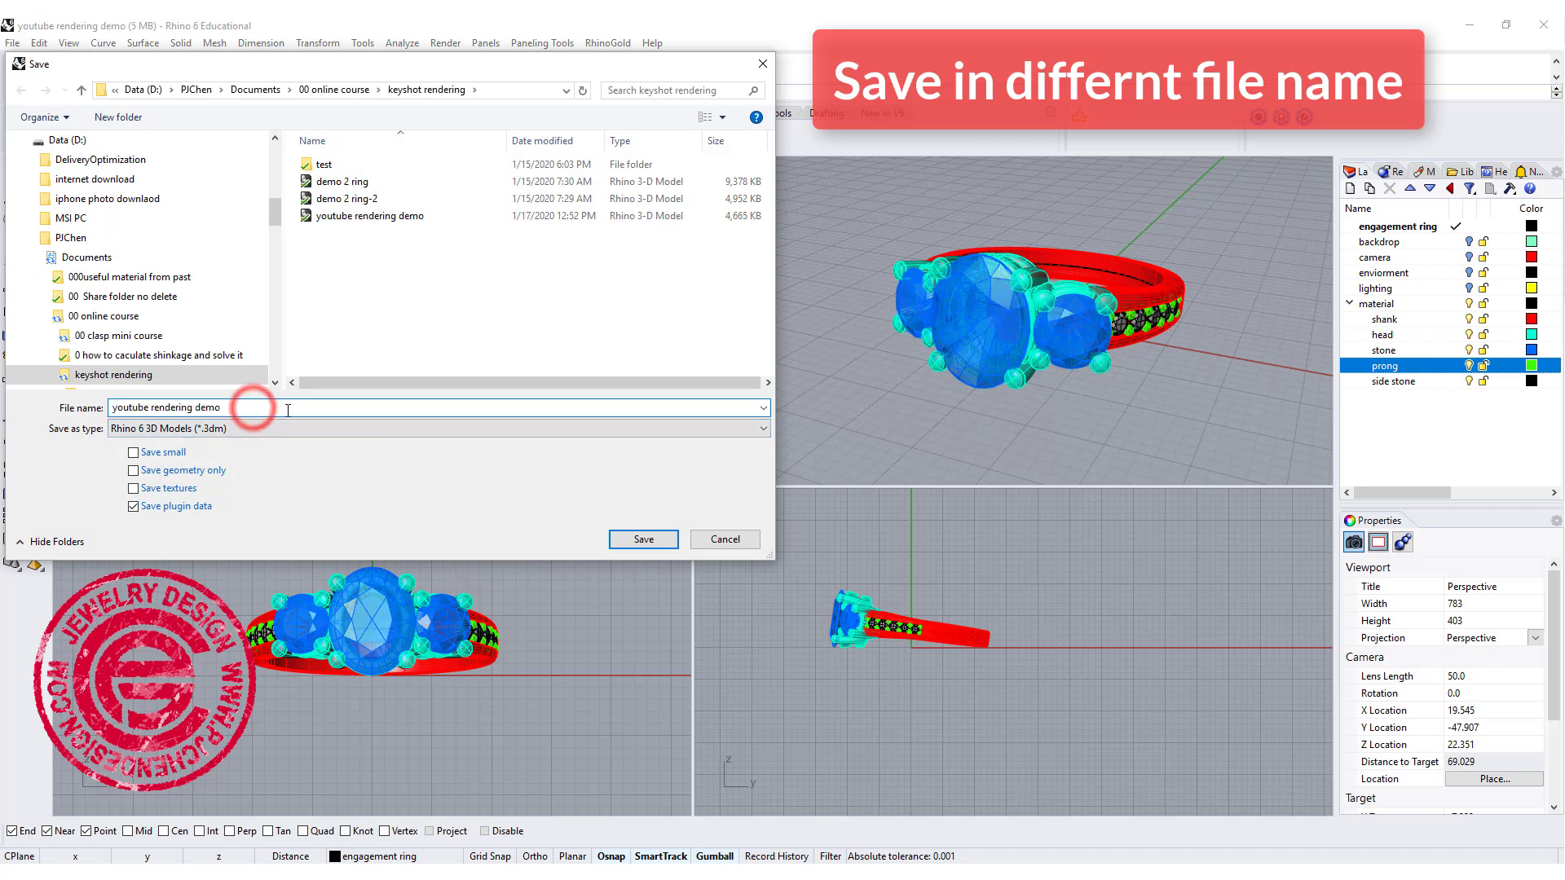
type("2")
left_click(643, 540)
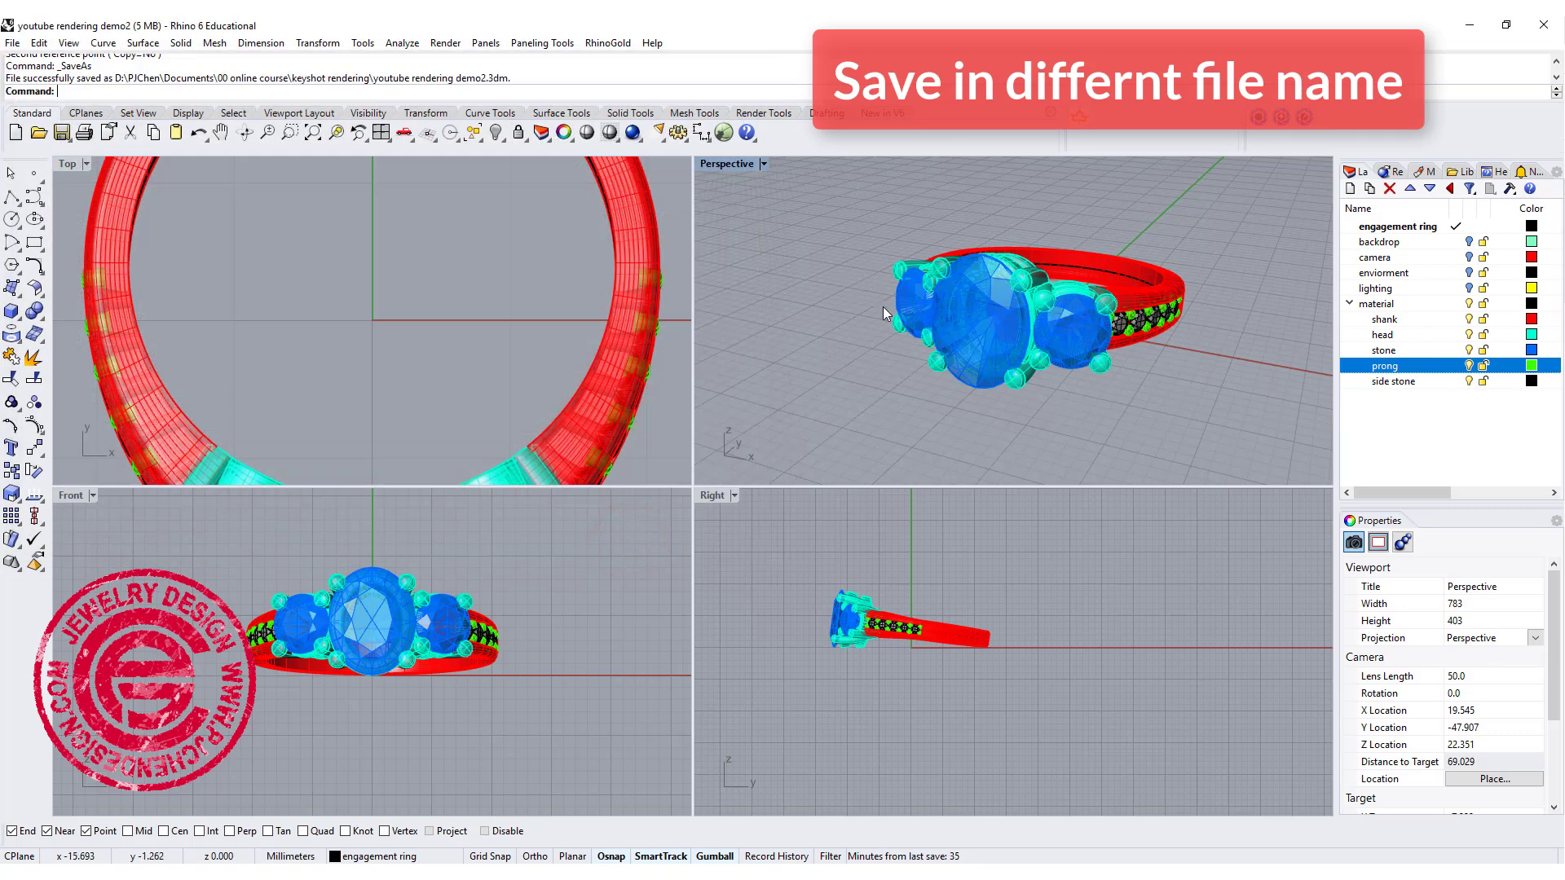
Orbit and zoom the Perspective view to show the ring from a near-frontal angle
right_click_drag(883, 306, 947, 330)
scroll(976, 312, "up", 2)
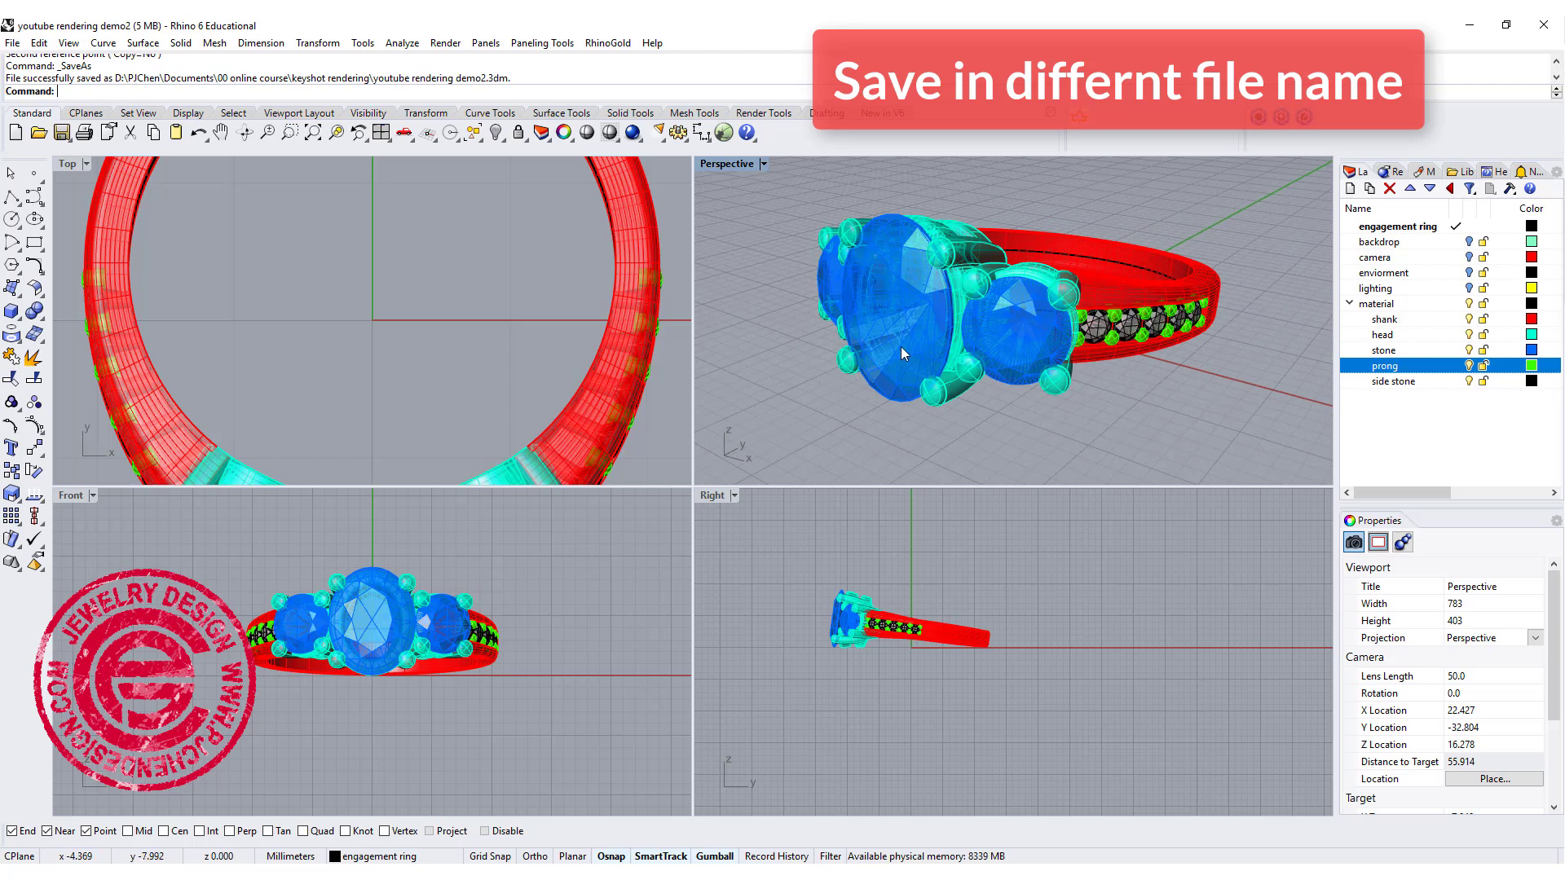
right_click_drag(908, 341, 1129, 340)
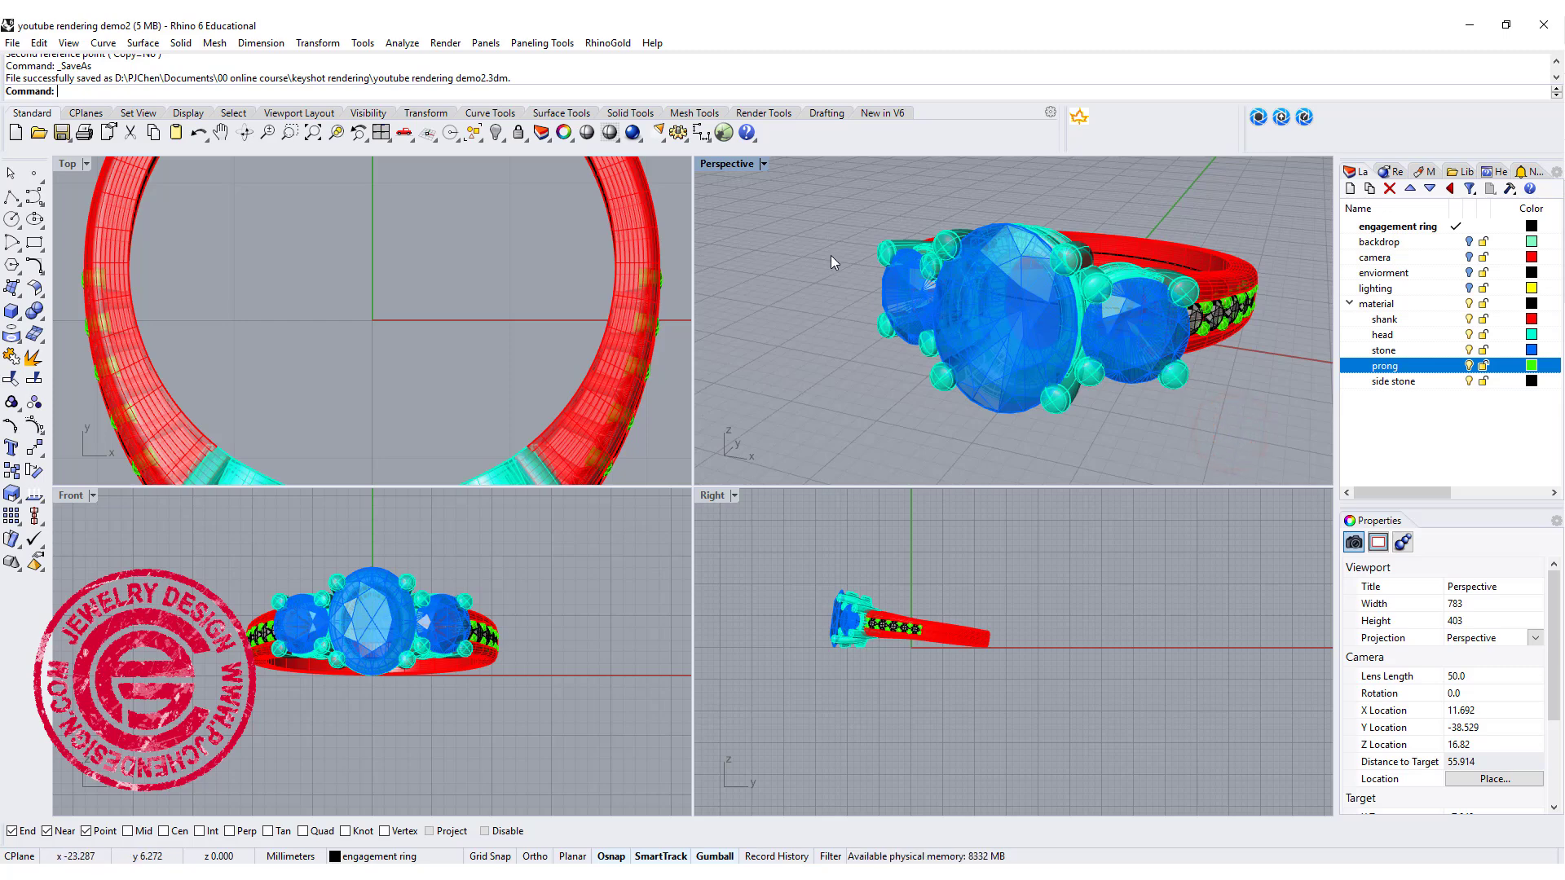
right_click_drag(896, 262, 789, 184)
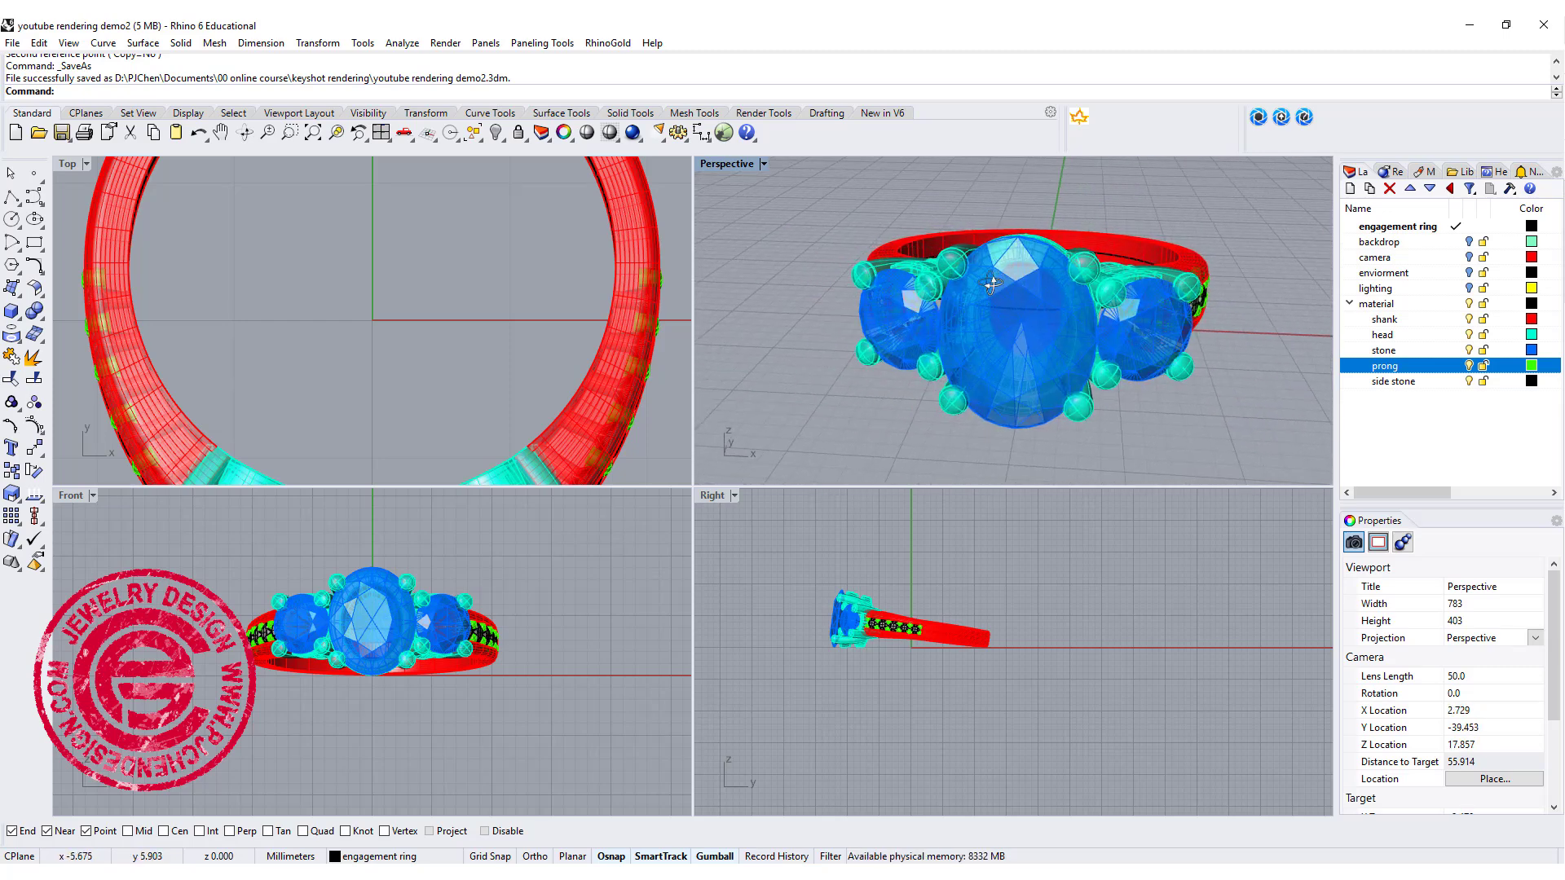
Send the ring to KeyShot 9 using the Live Linking toolbar button
left_click(1257, 122)
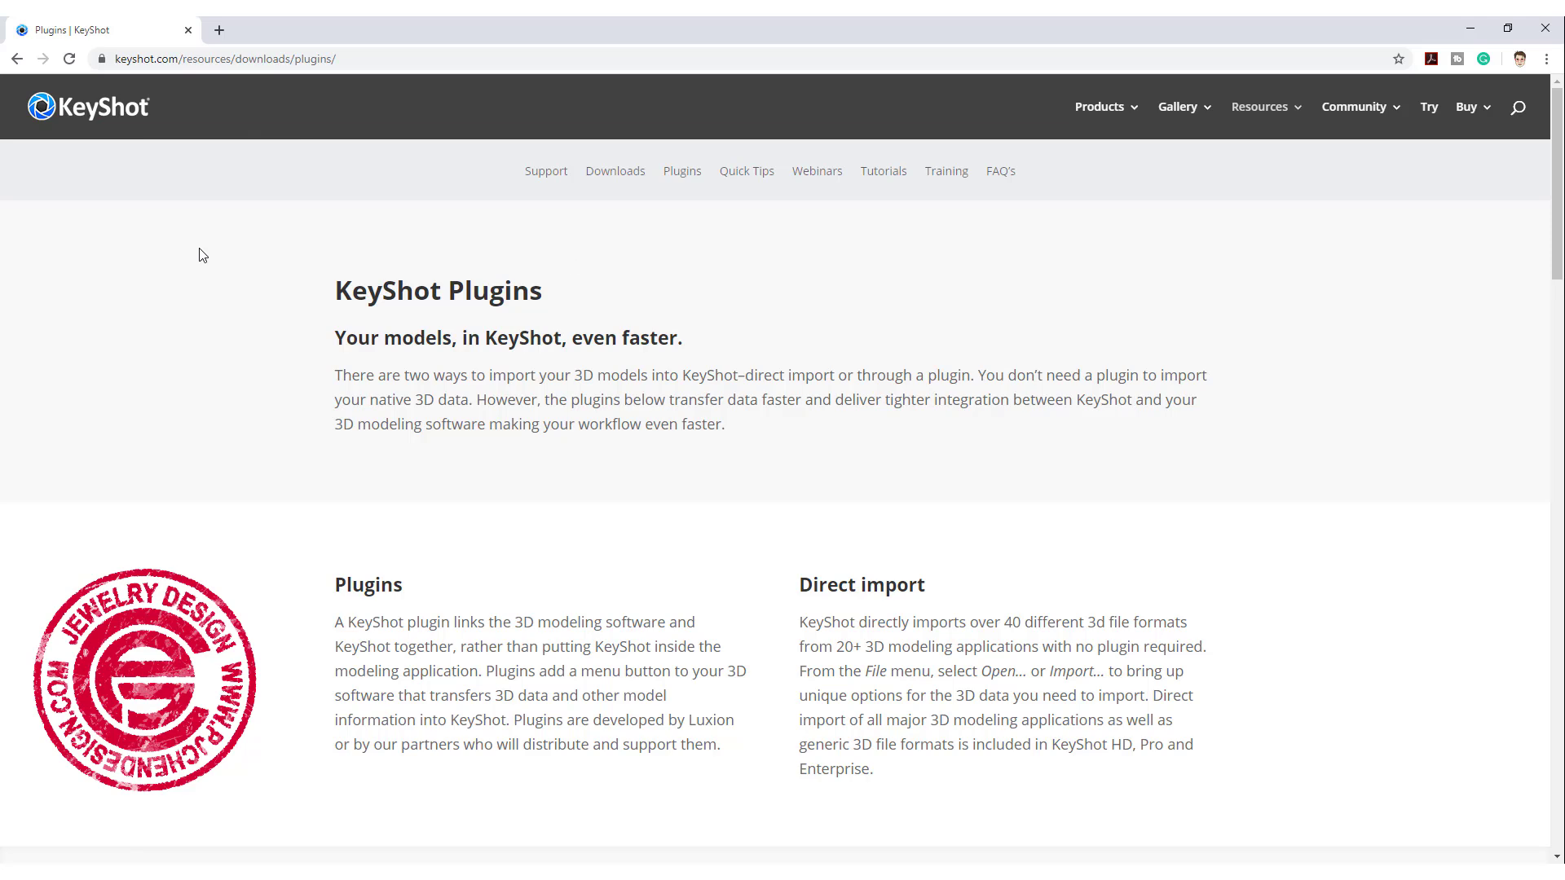
Scroll down through the KeyShot Plugins web page
scroll(1078, 464, "down", 15)
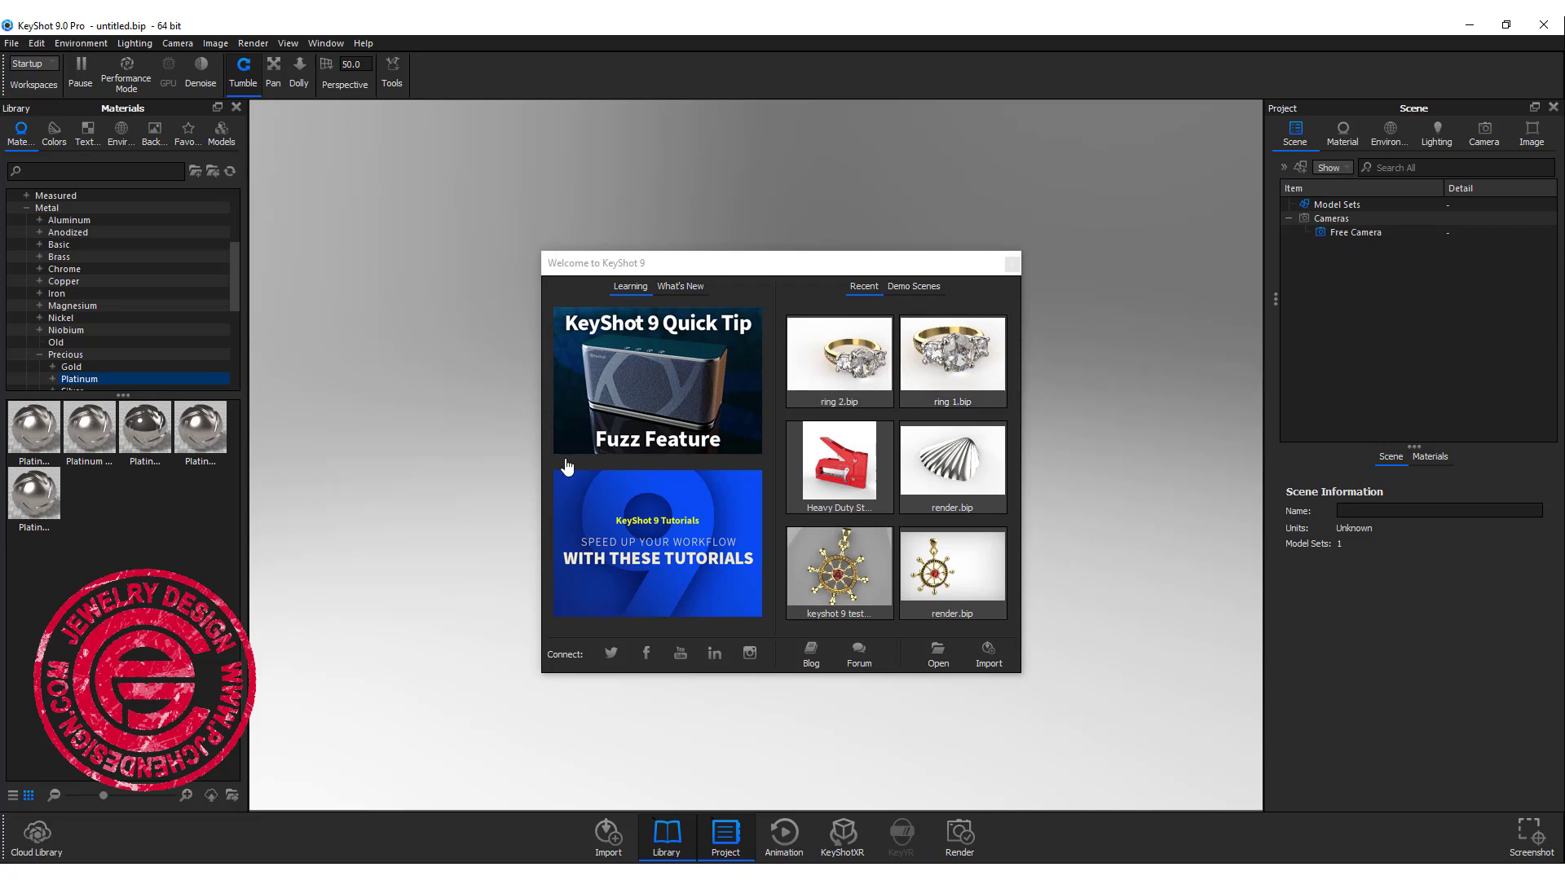
Import the youtube rendering demo2 file through KeyShot's Import button
left_click(612, 839)
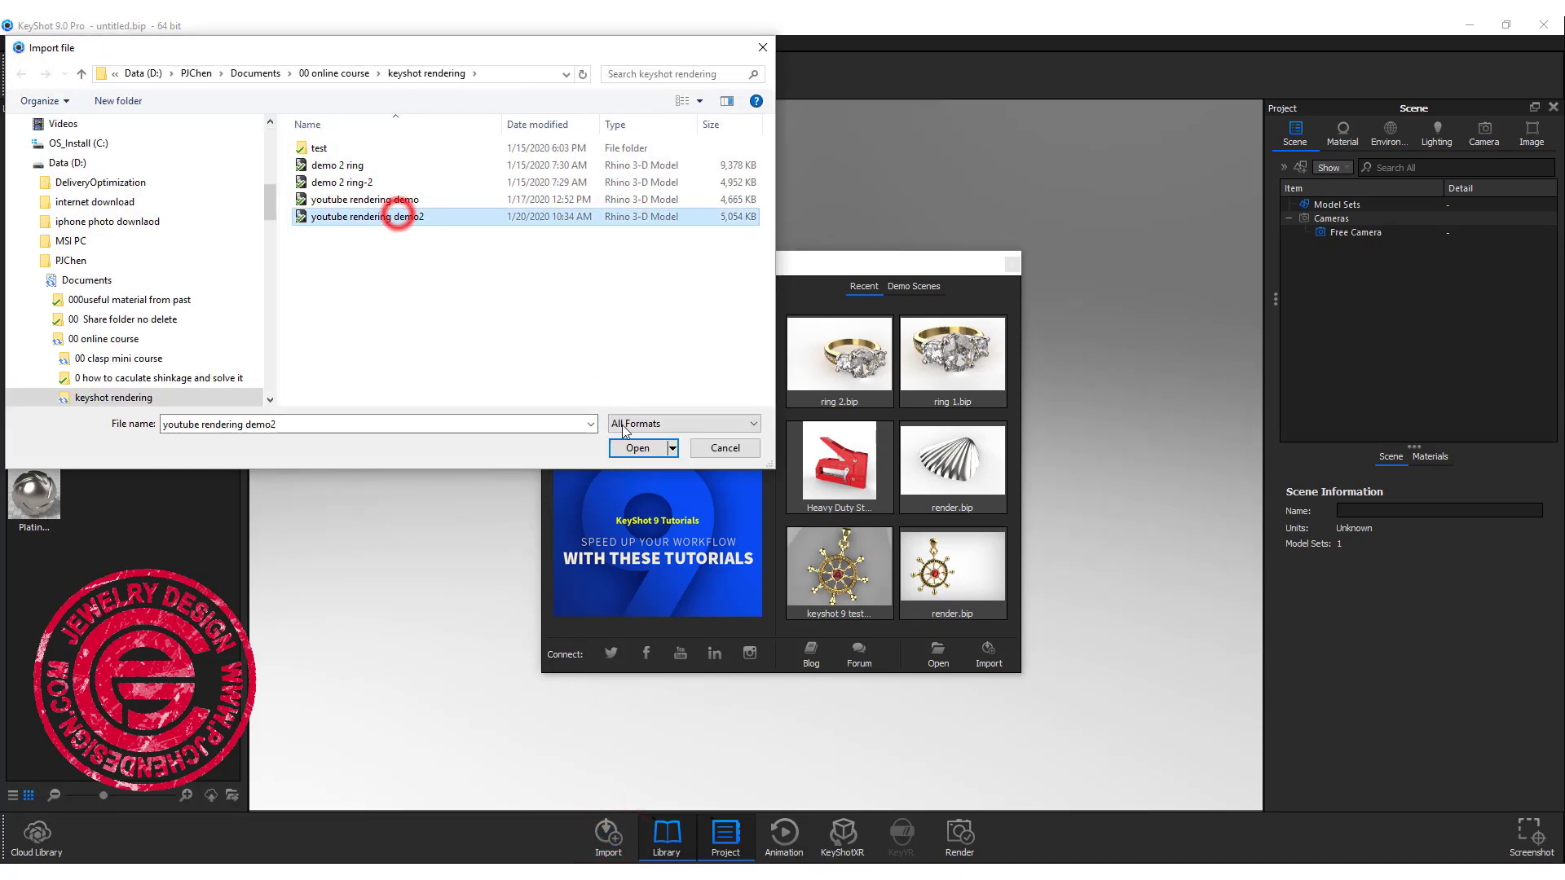
left_click(643, 448)
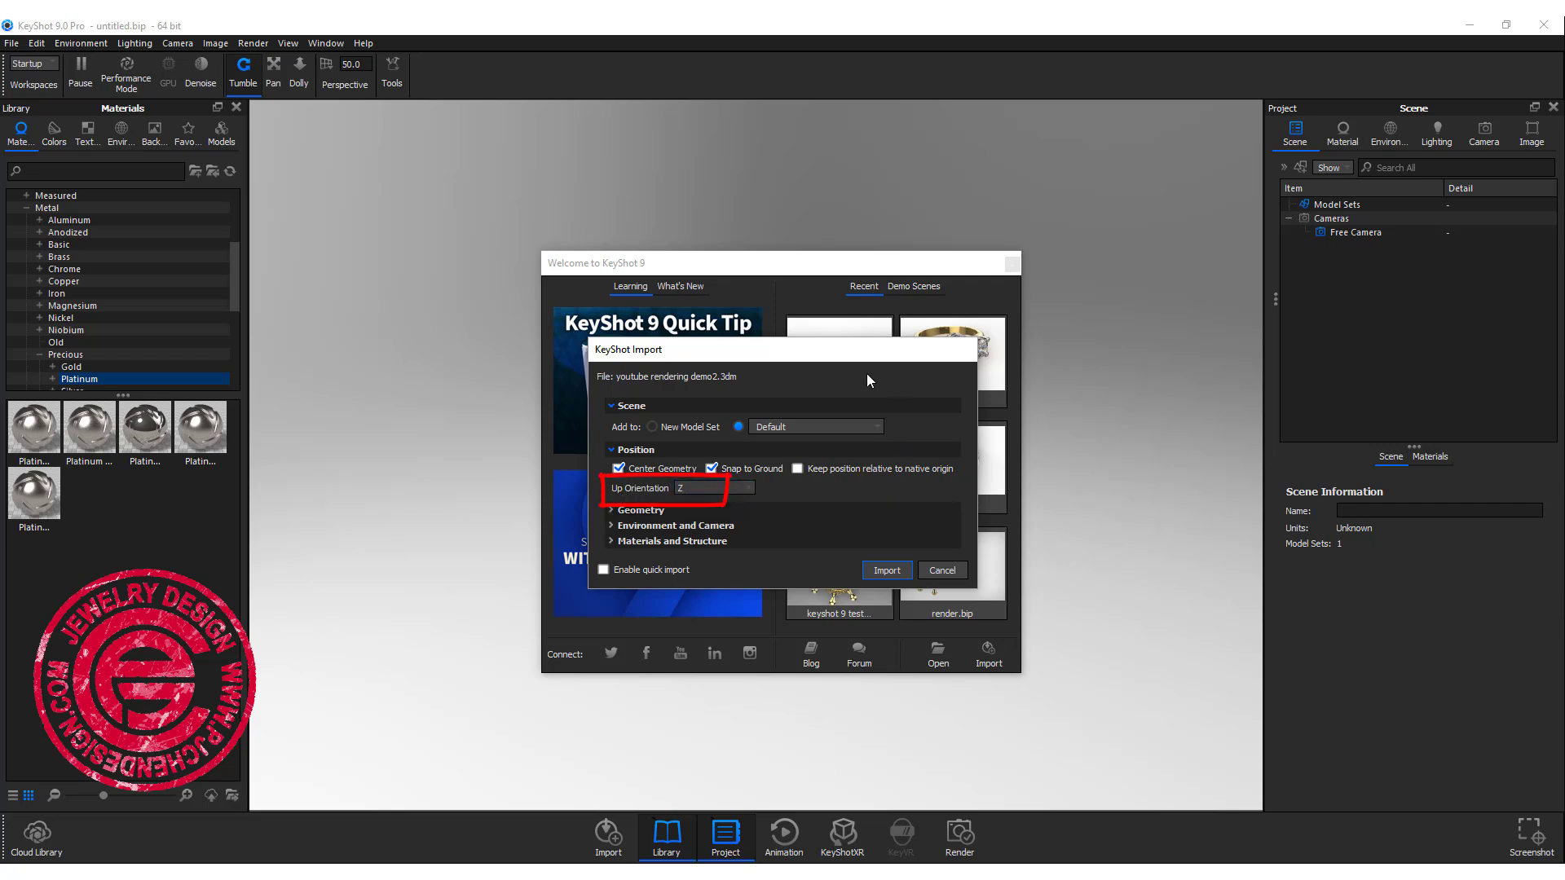
Accept the default import options and tumble the ring to a front three-quarter angle
left_click(877, 571)
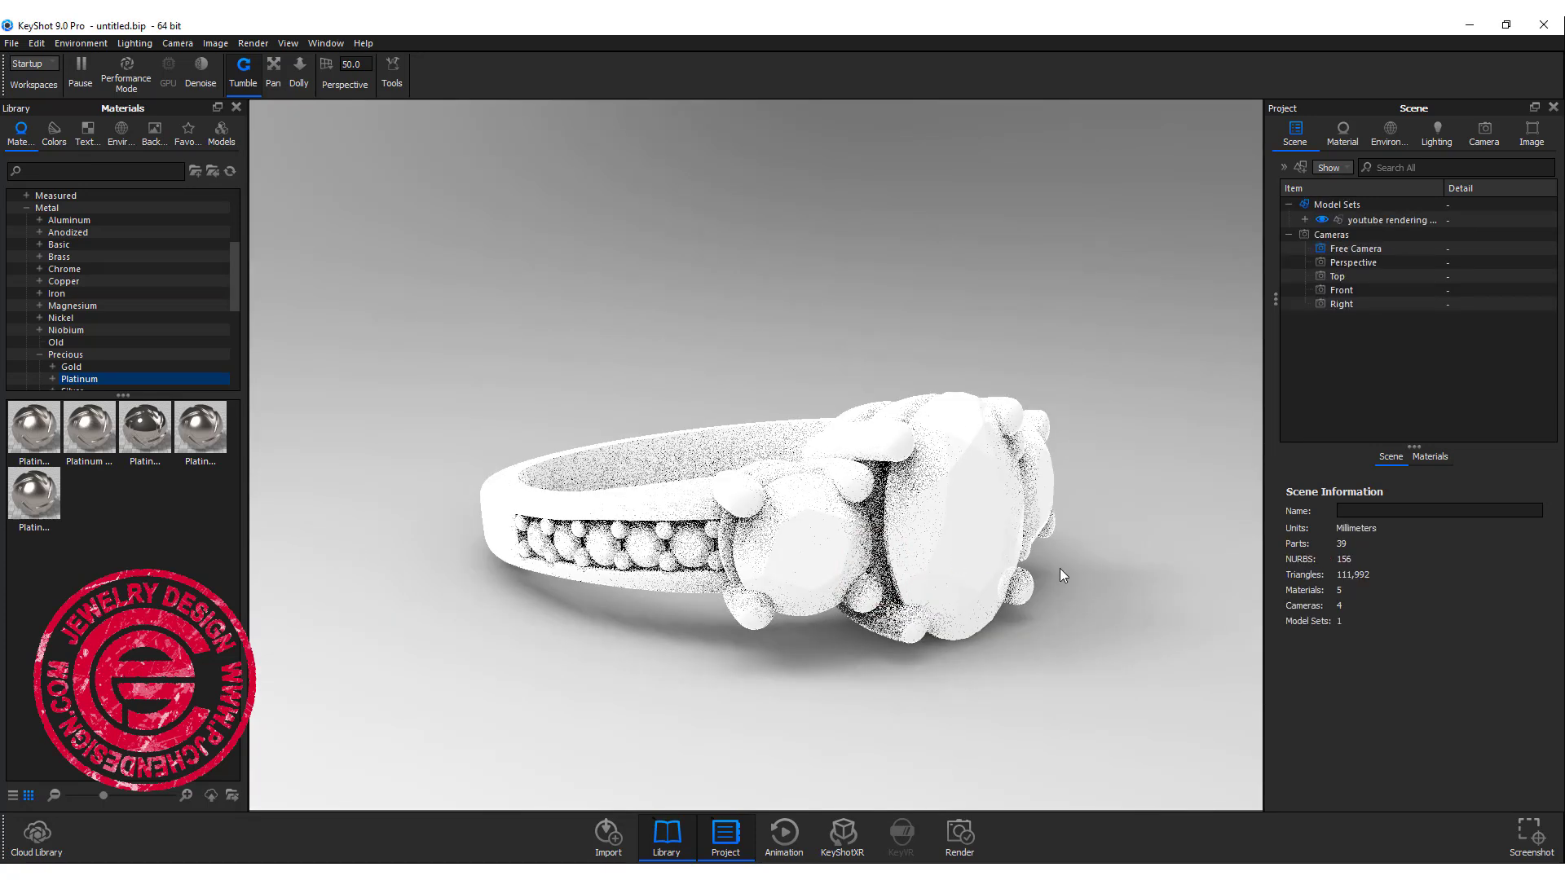
left_click_drag(1101, 577, 915, 346)
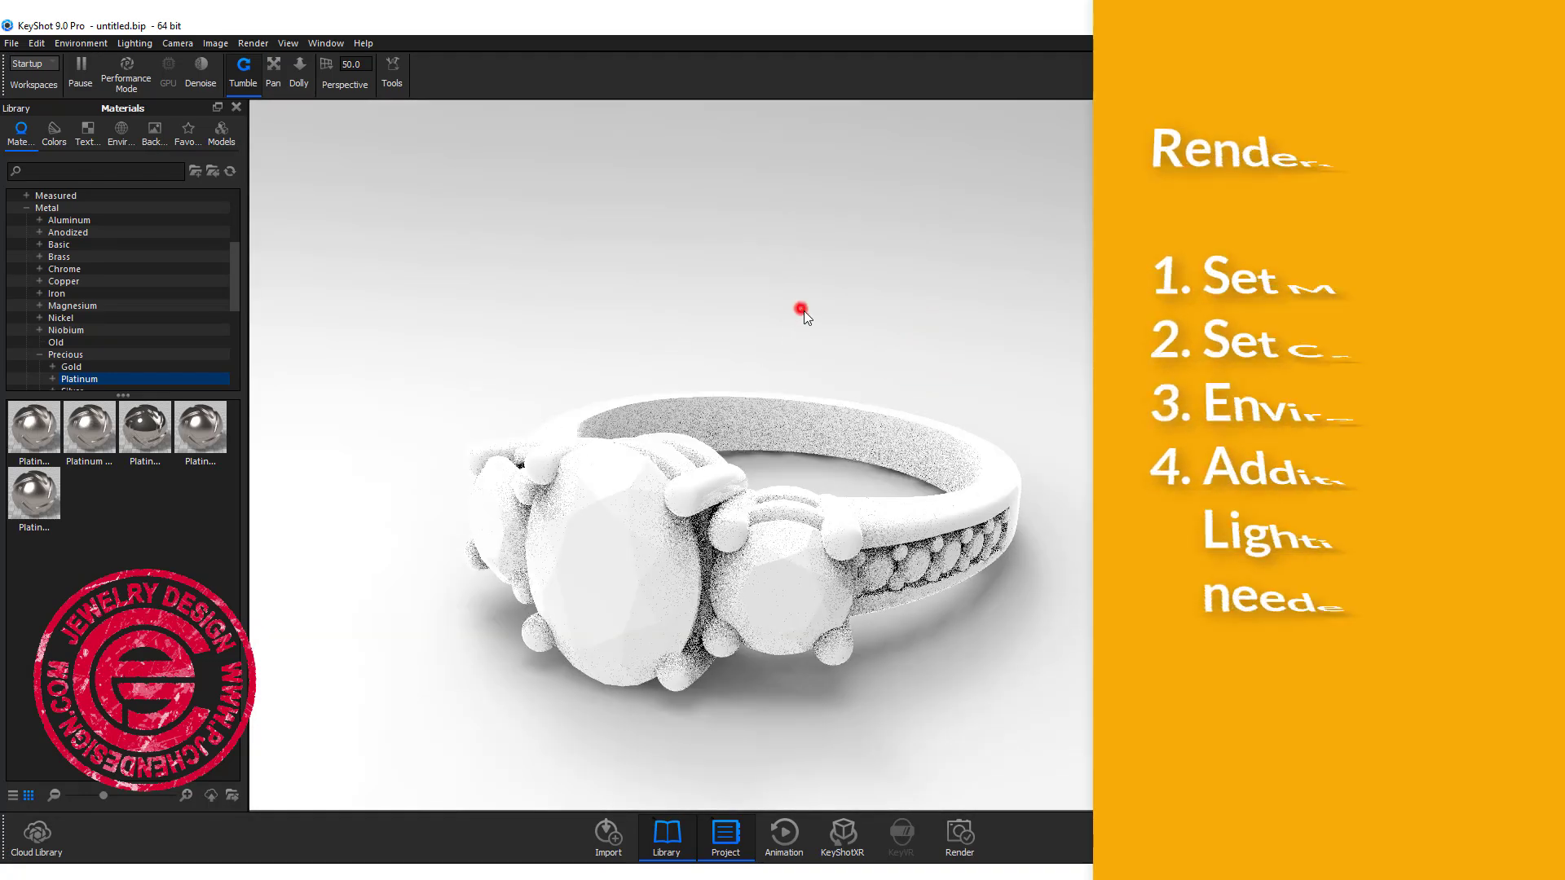
left_click_drag(804, 310, 797, 308)
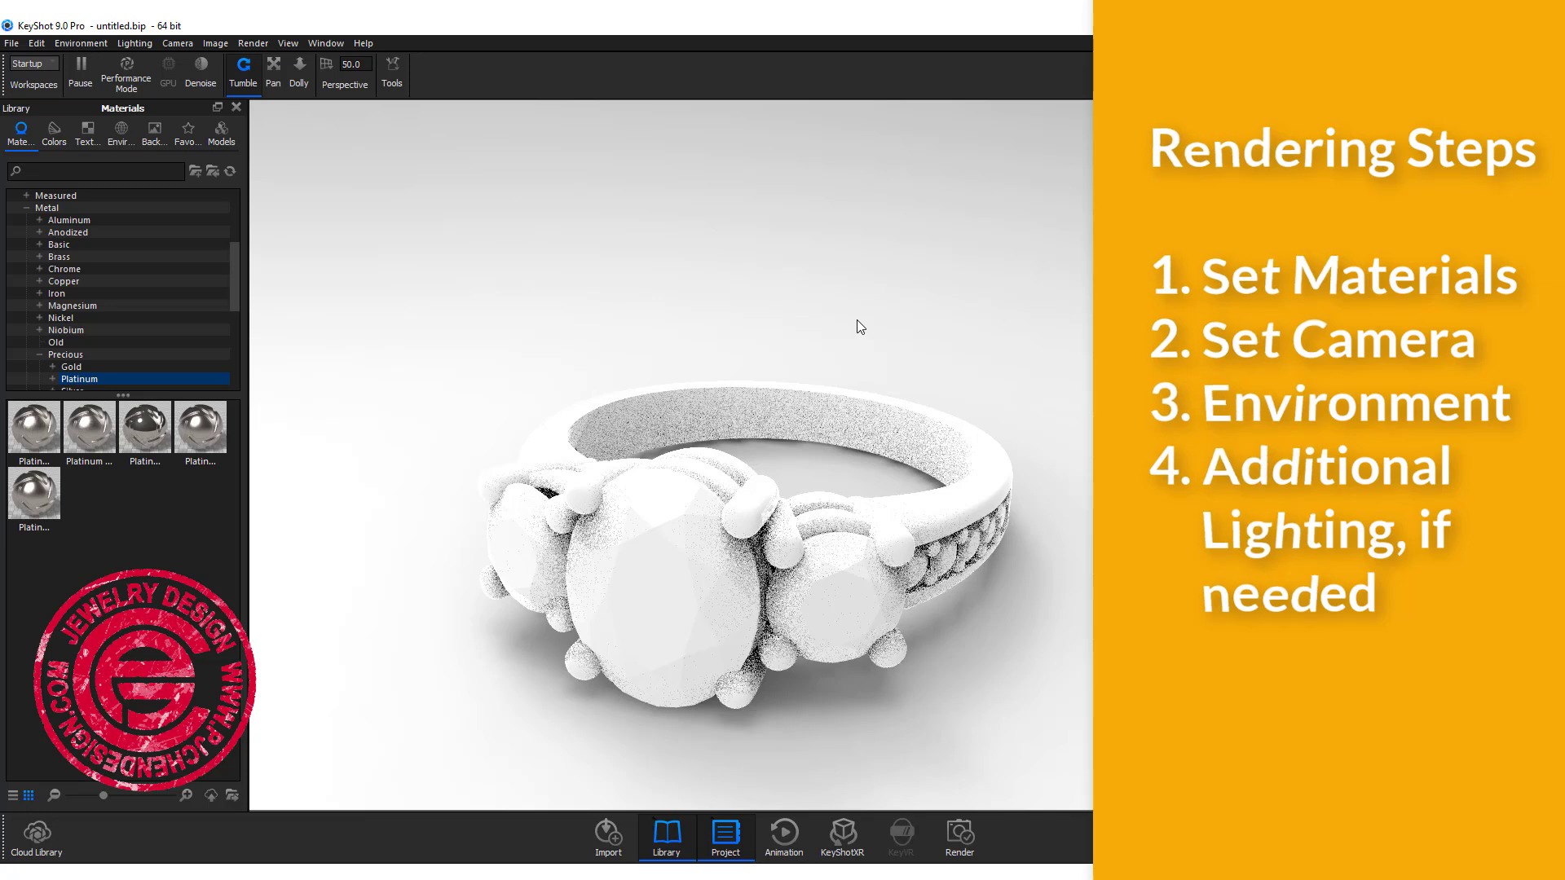
left_click(22, 139)
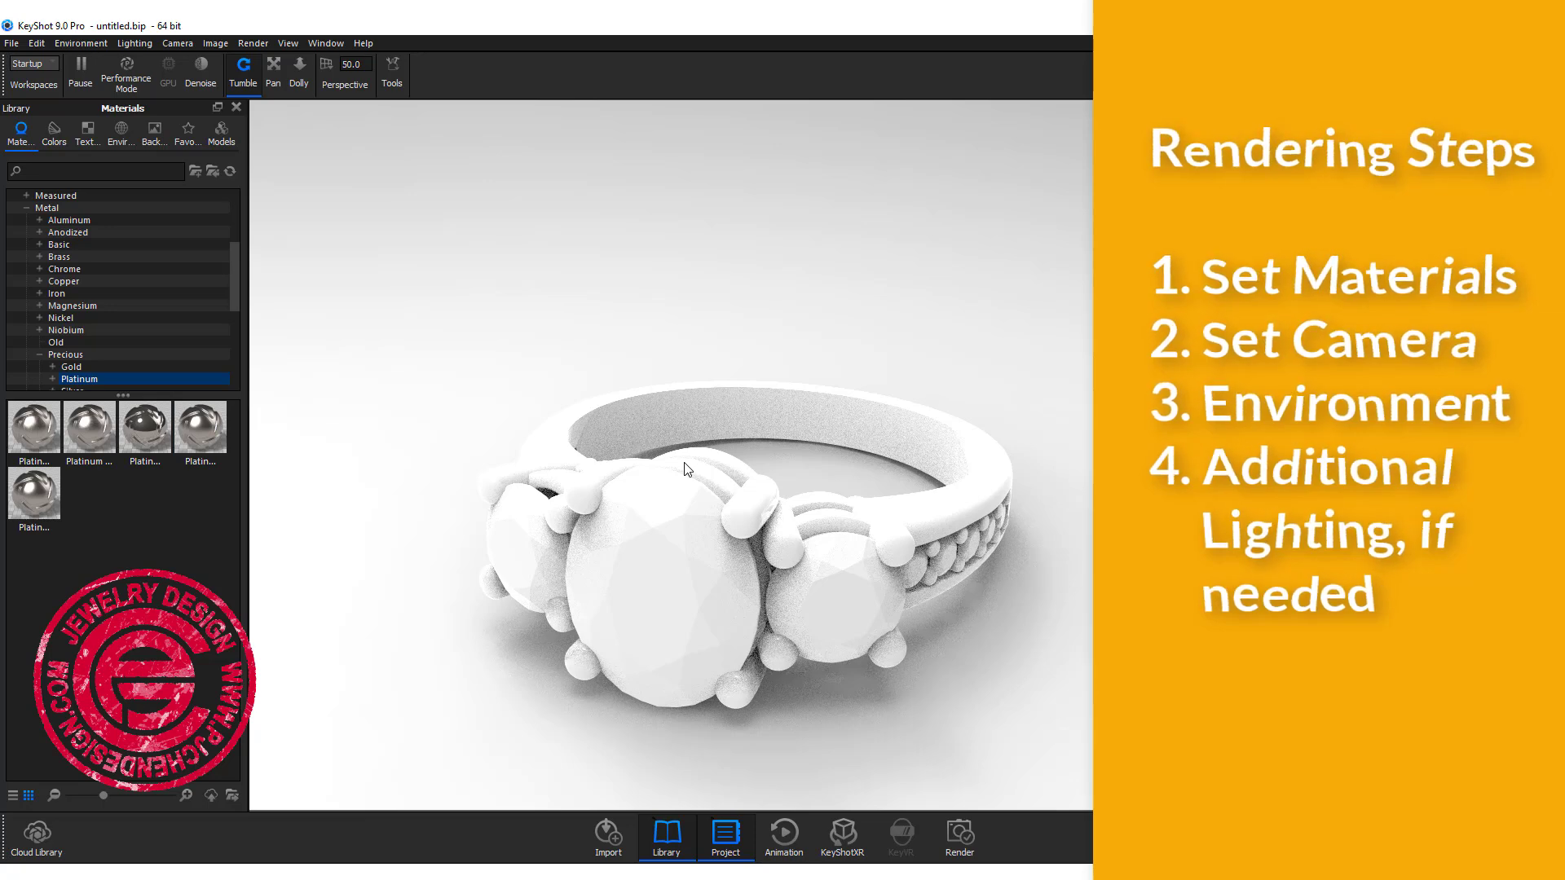
left_click_drag(798, 477, 894, 324)
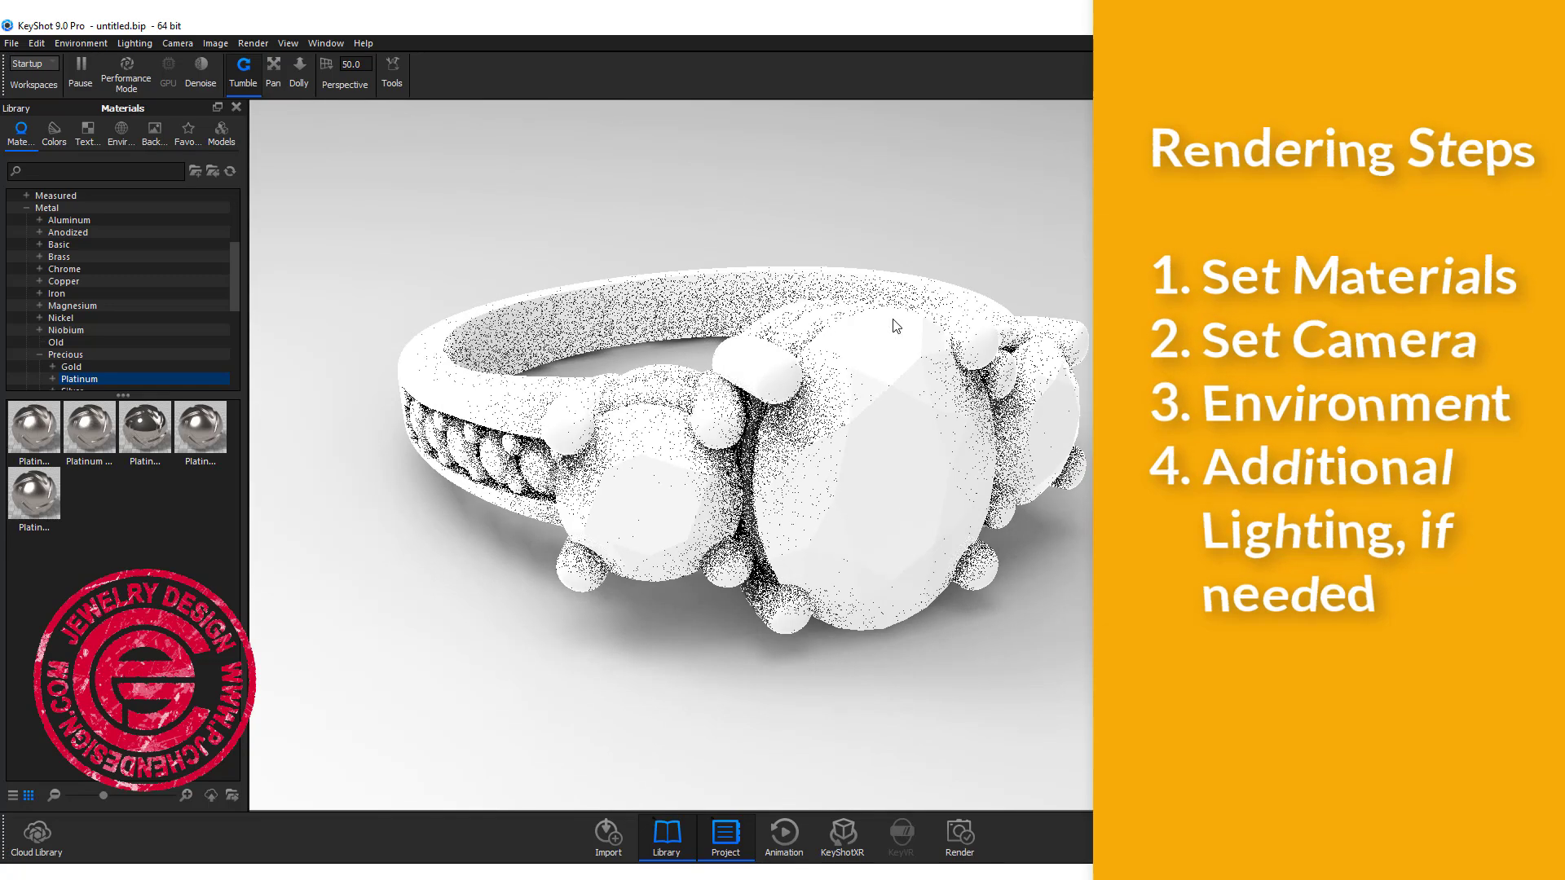
left_click_drag(1070, 473, 1031, 491)
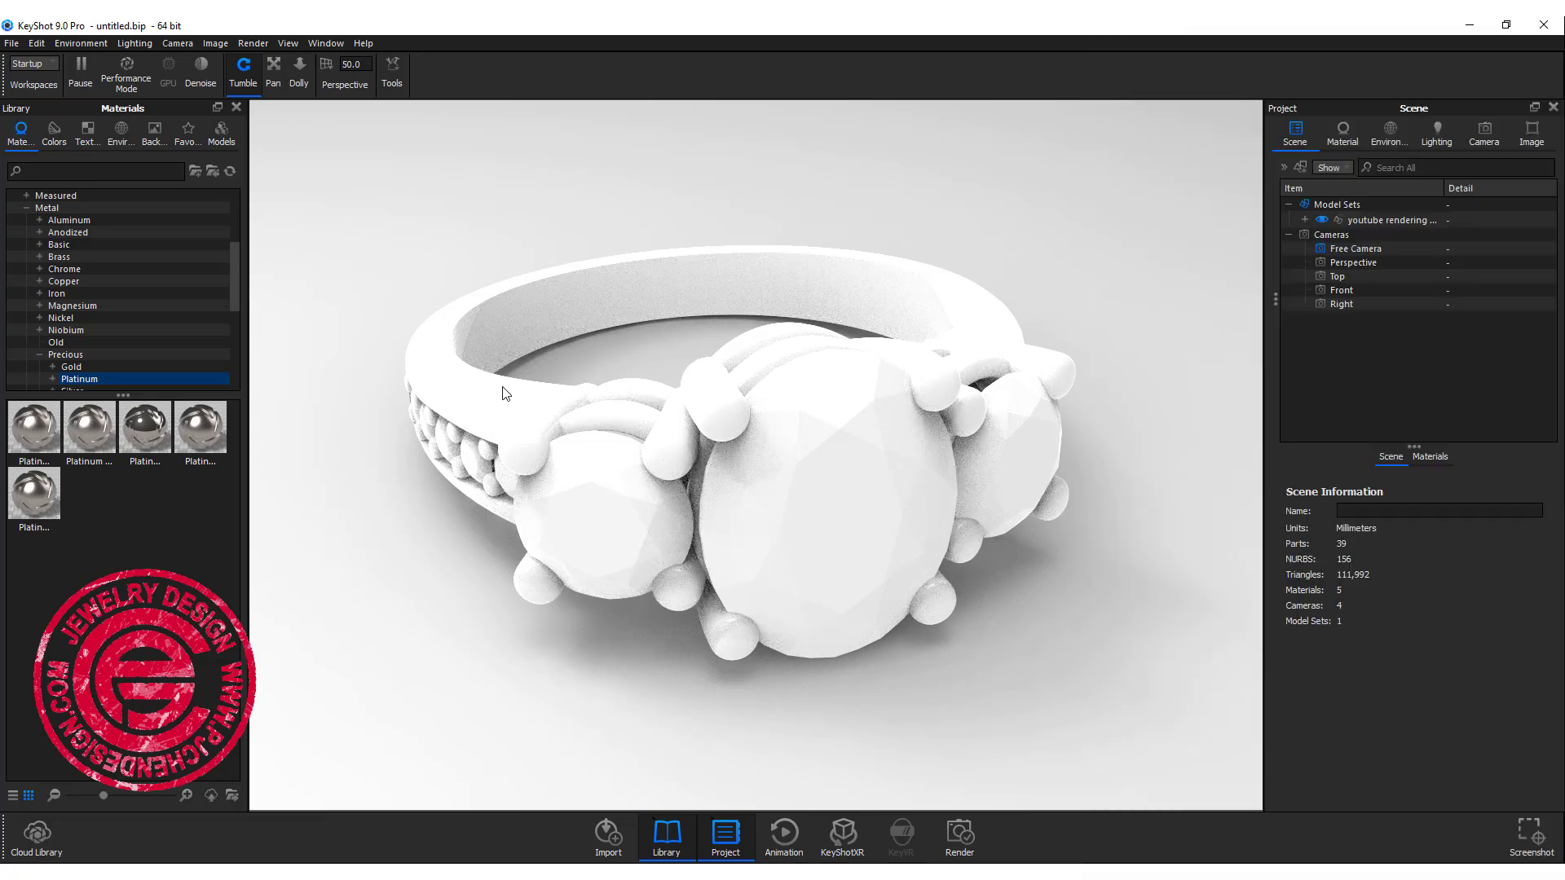
Reopen the material library and go to Metal › Precious to list gold, platinum and silver
left_click(236, 108)
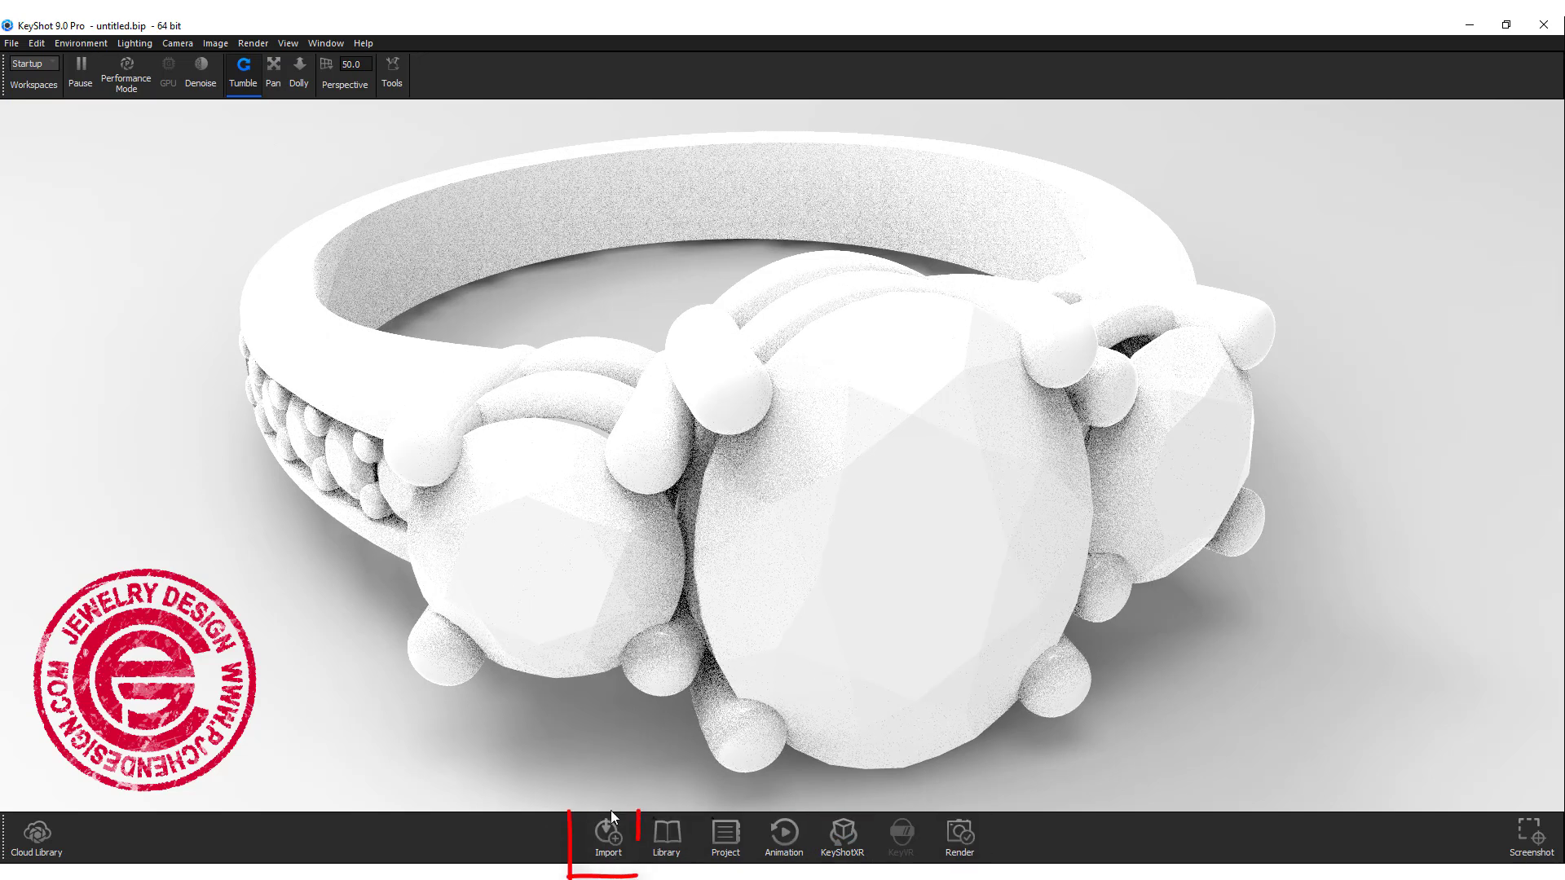
left_click(616, 856)
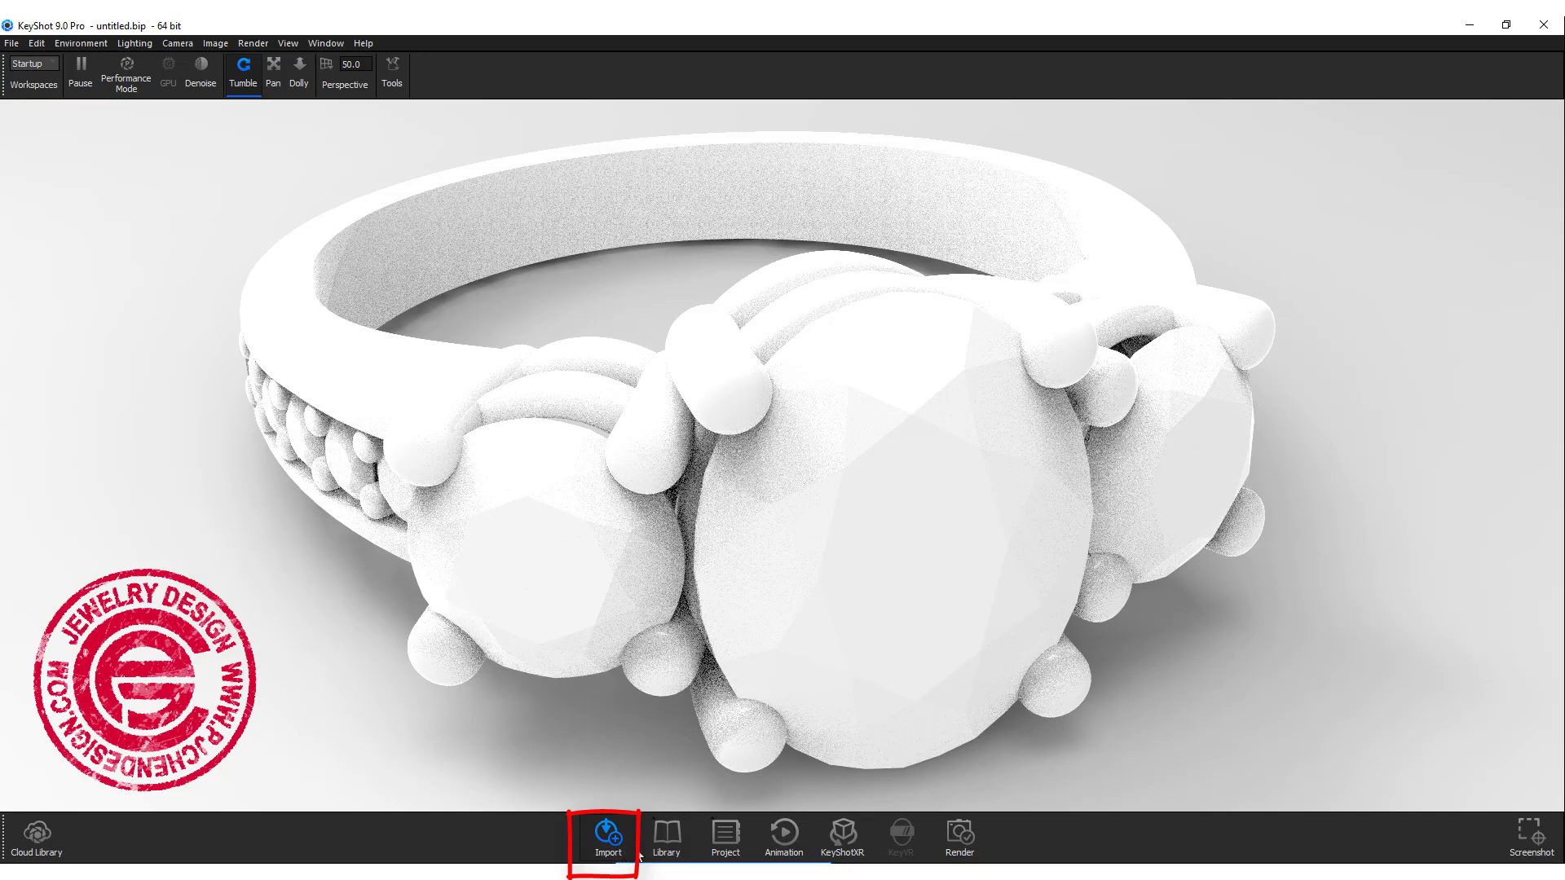
left_click(674, 848)
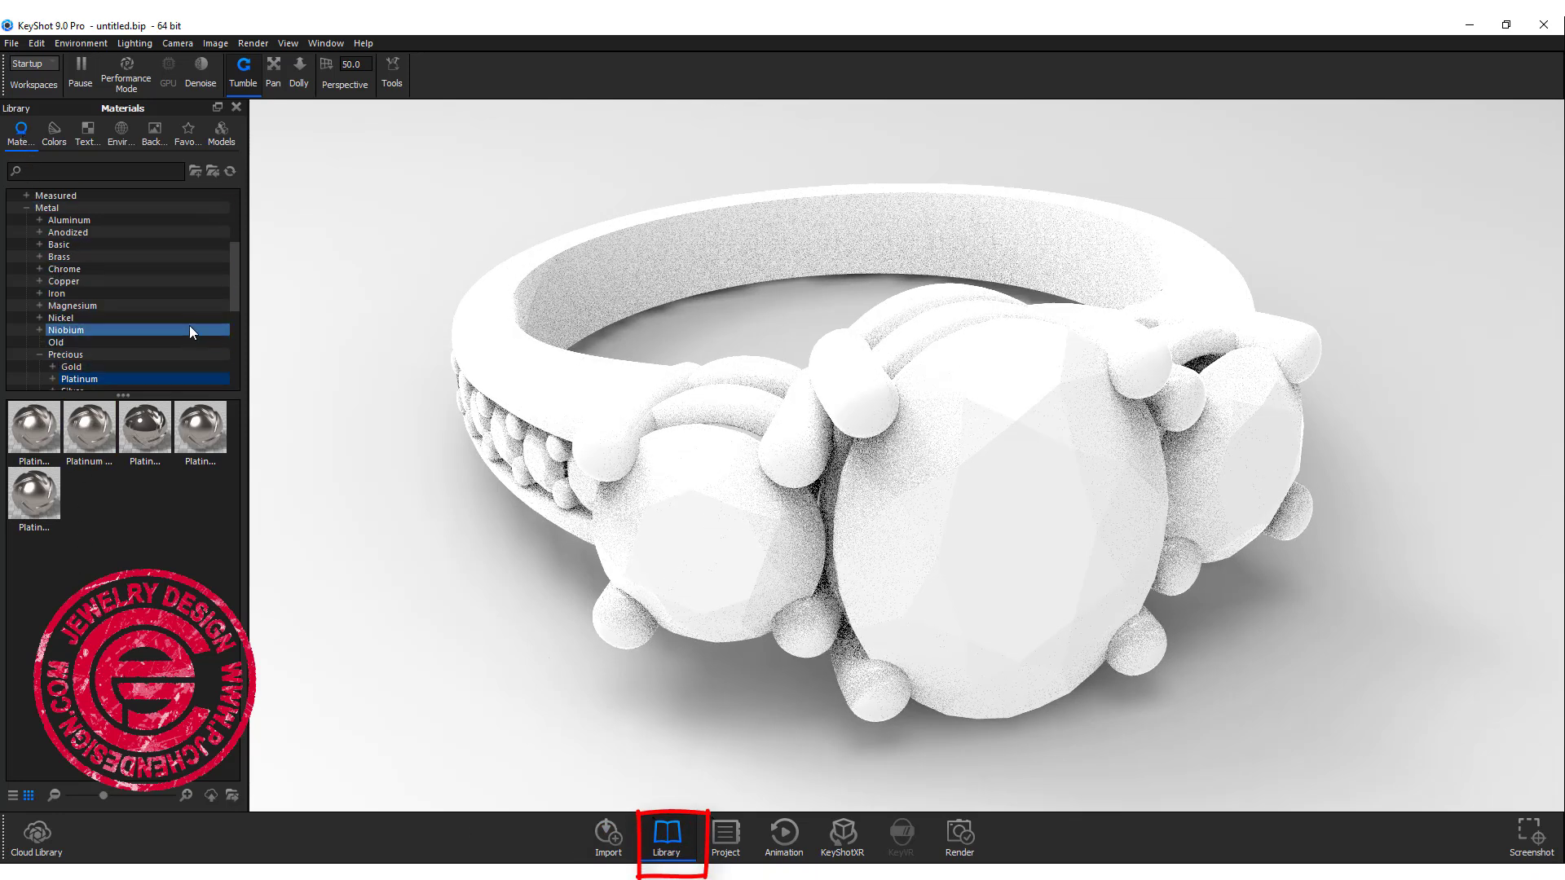
left_click_drag(234, 261, 237, 265)
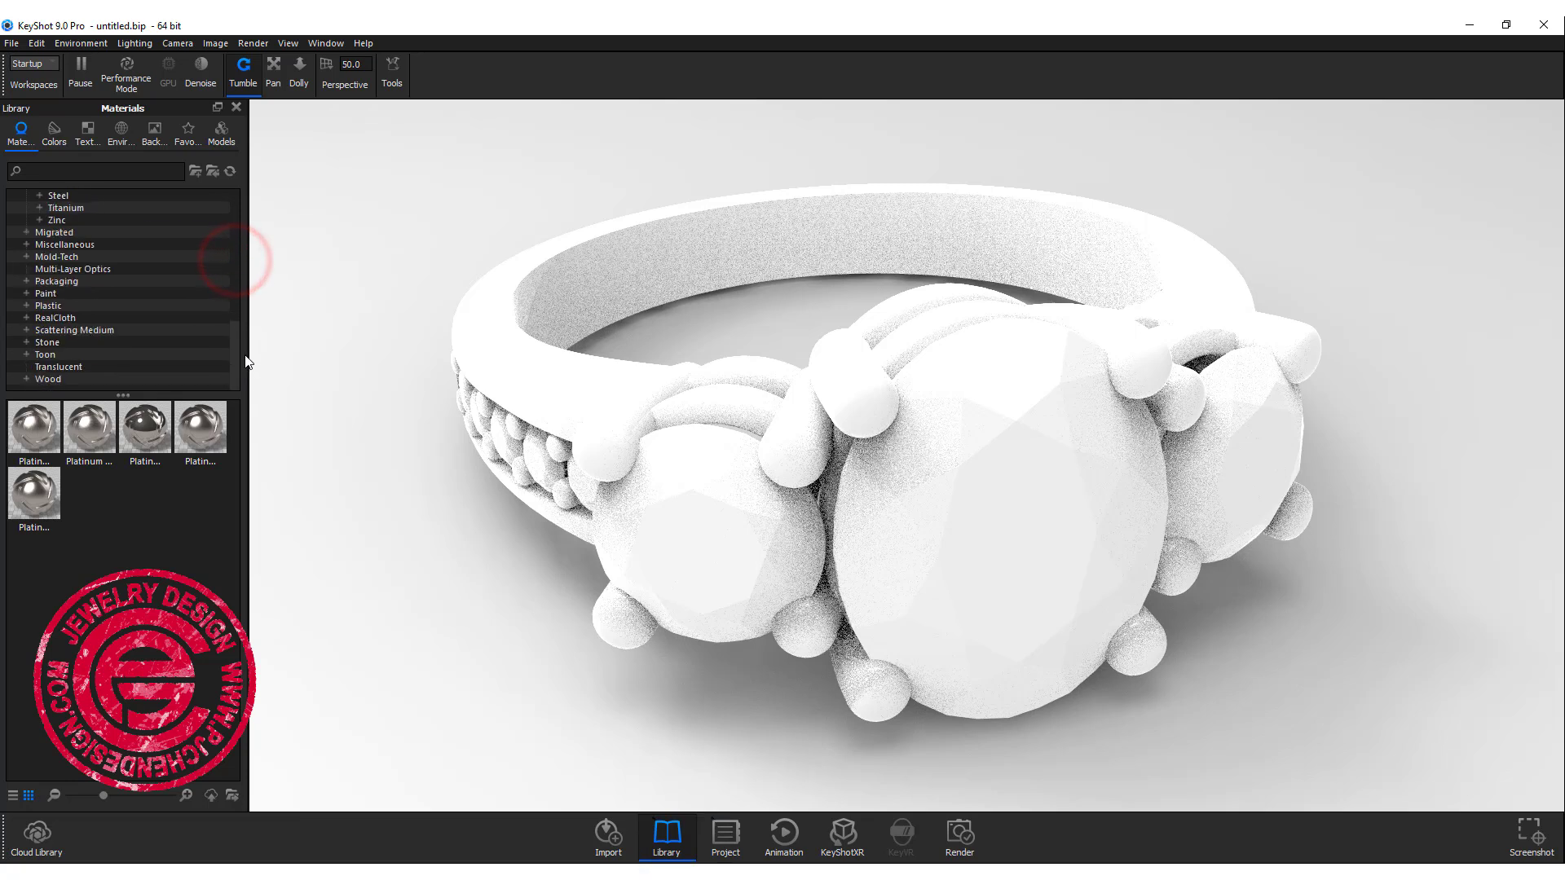
scroll(238, 245, "up", 4)
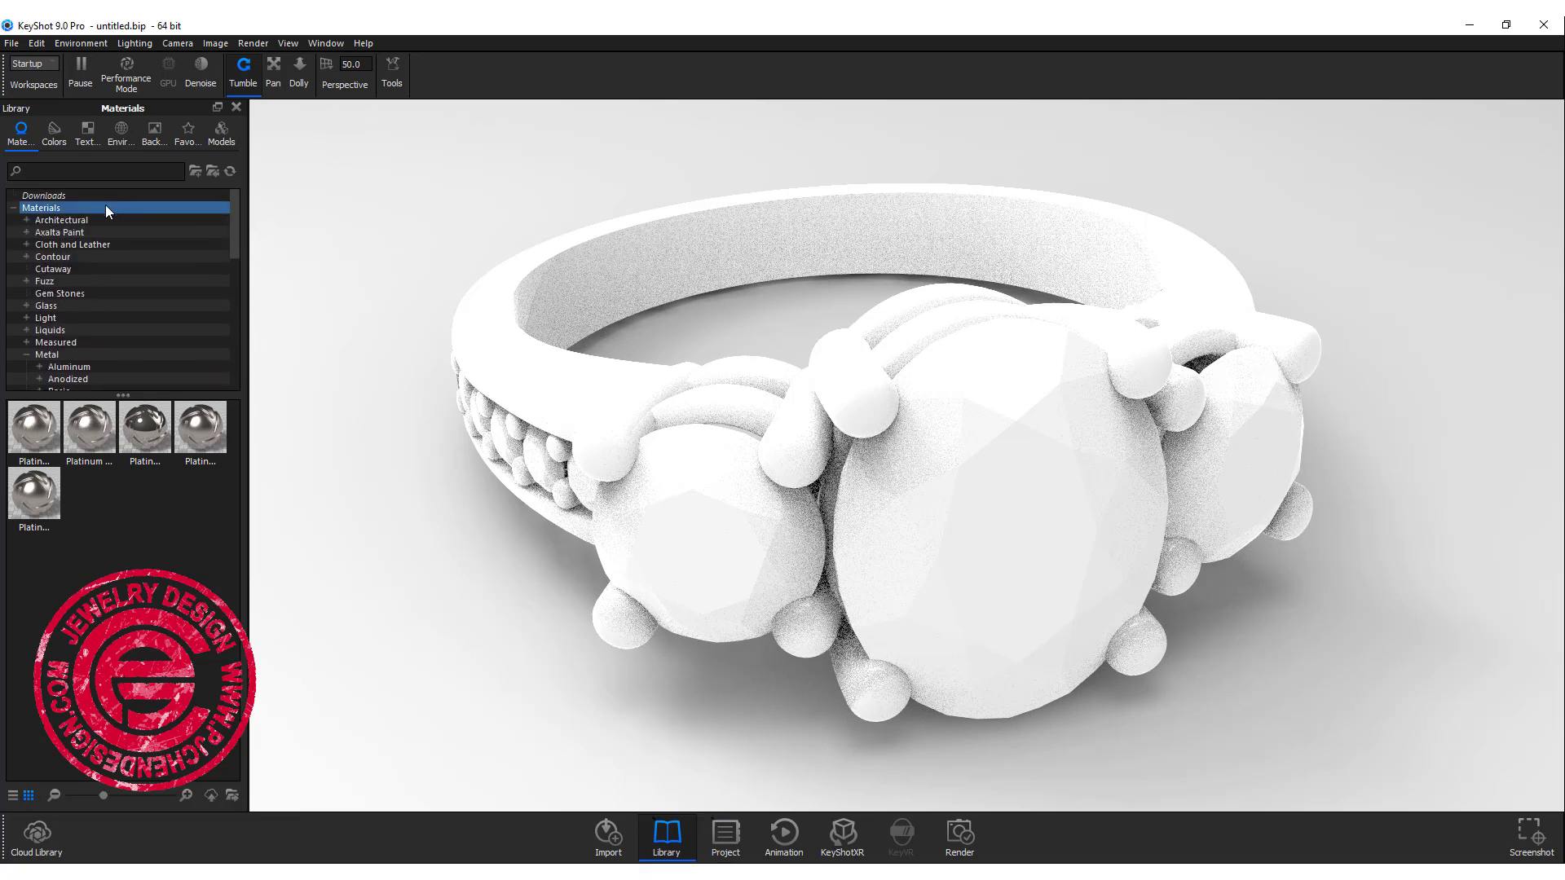
left_click(77, 343)
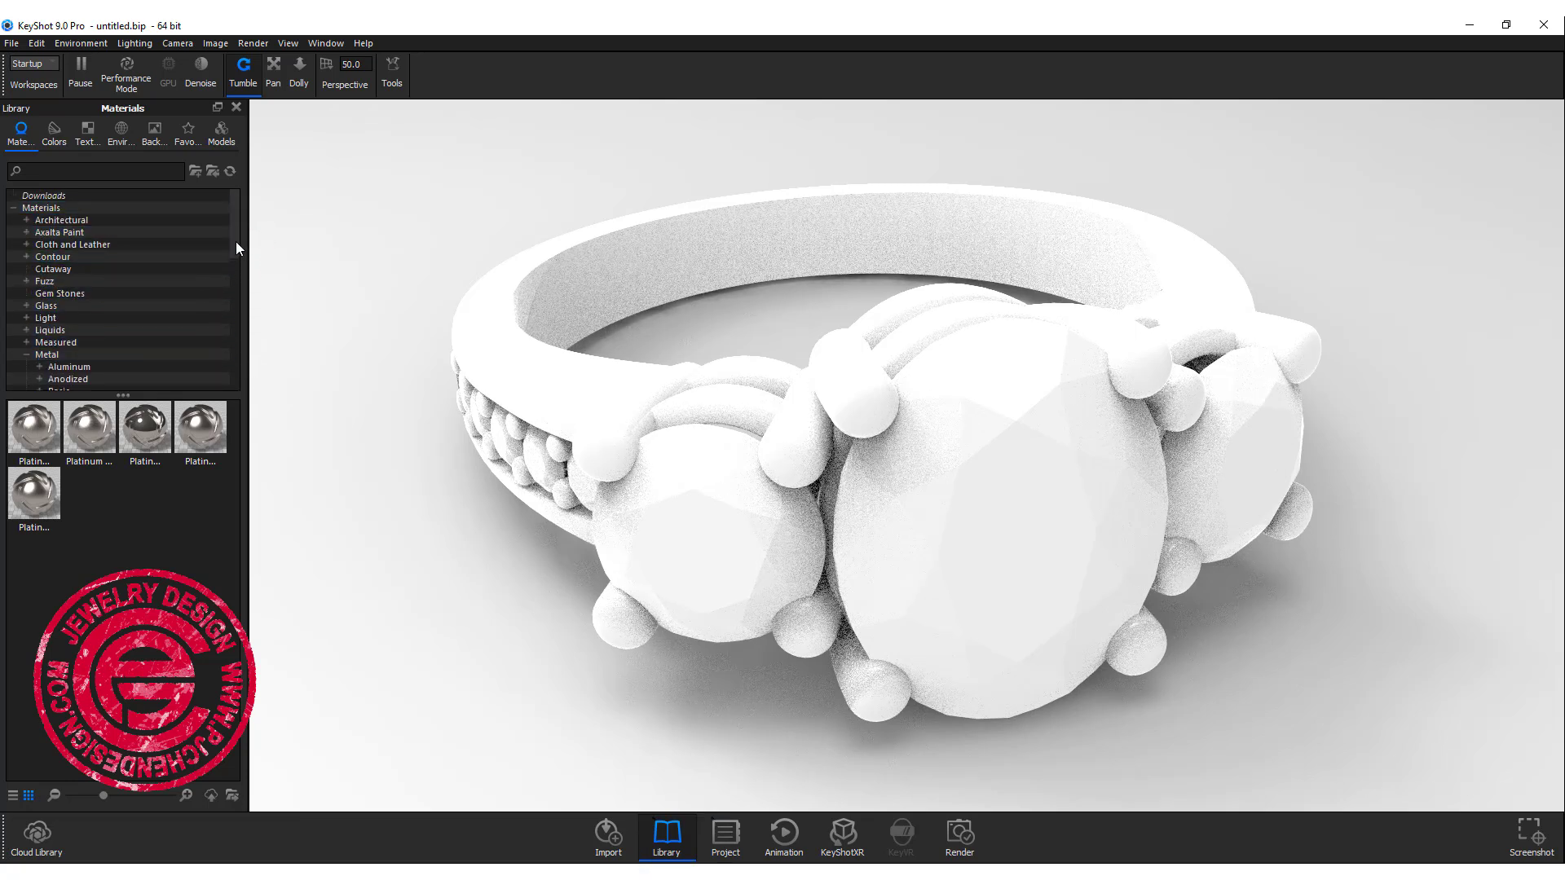
left_click_drag(235, 242, 238, 276)
left_click(86, 269)
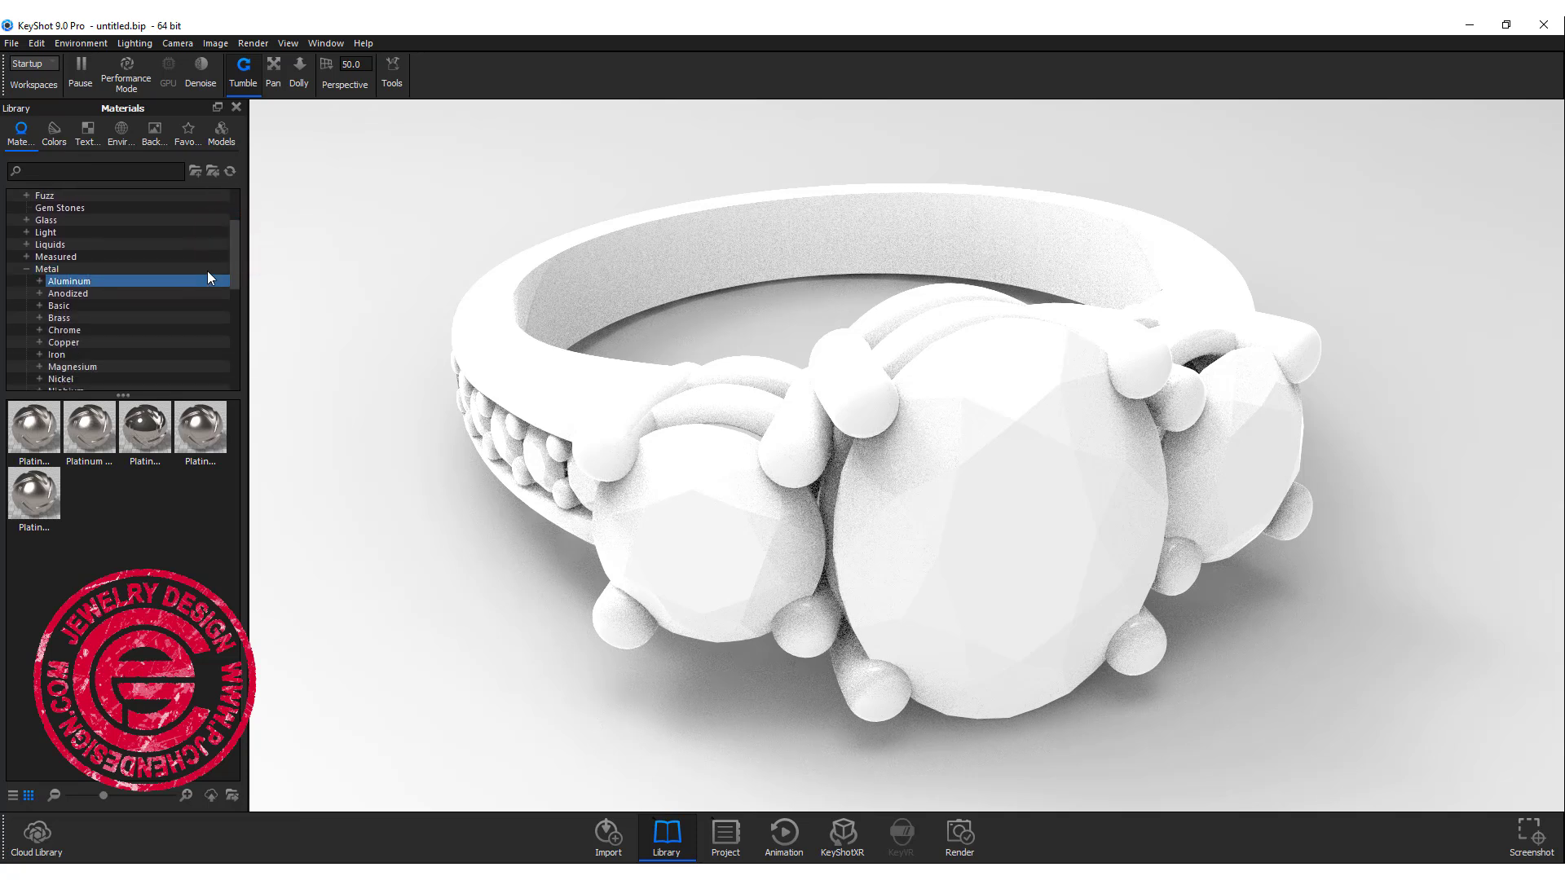
left_click_drag(233, 258, 234, 292)
left_click(81, 320)
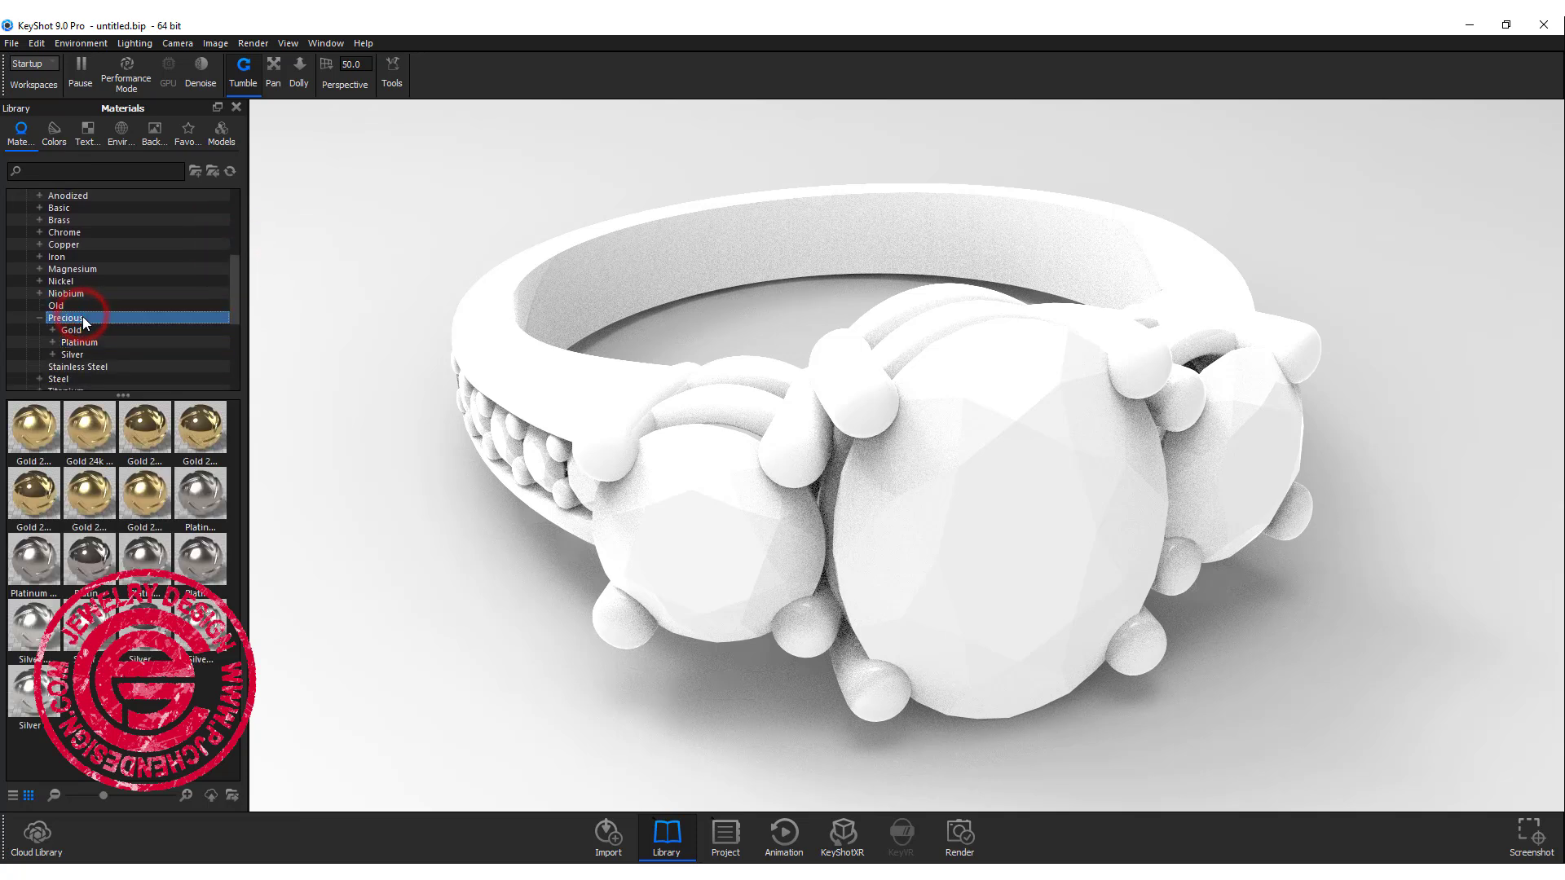
Apply Gold 24k Polished to the band and shank beads and platinum to the prongs
left_click(94, 331)
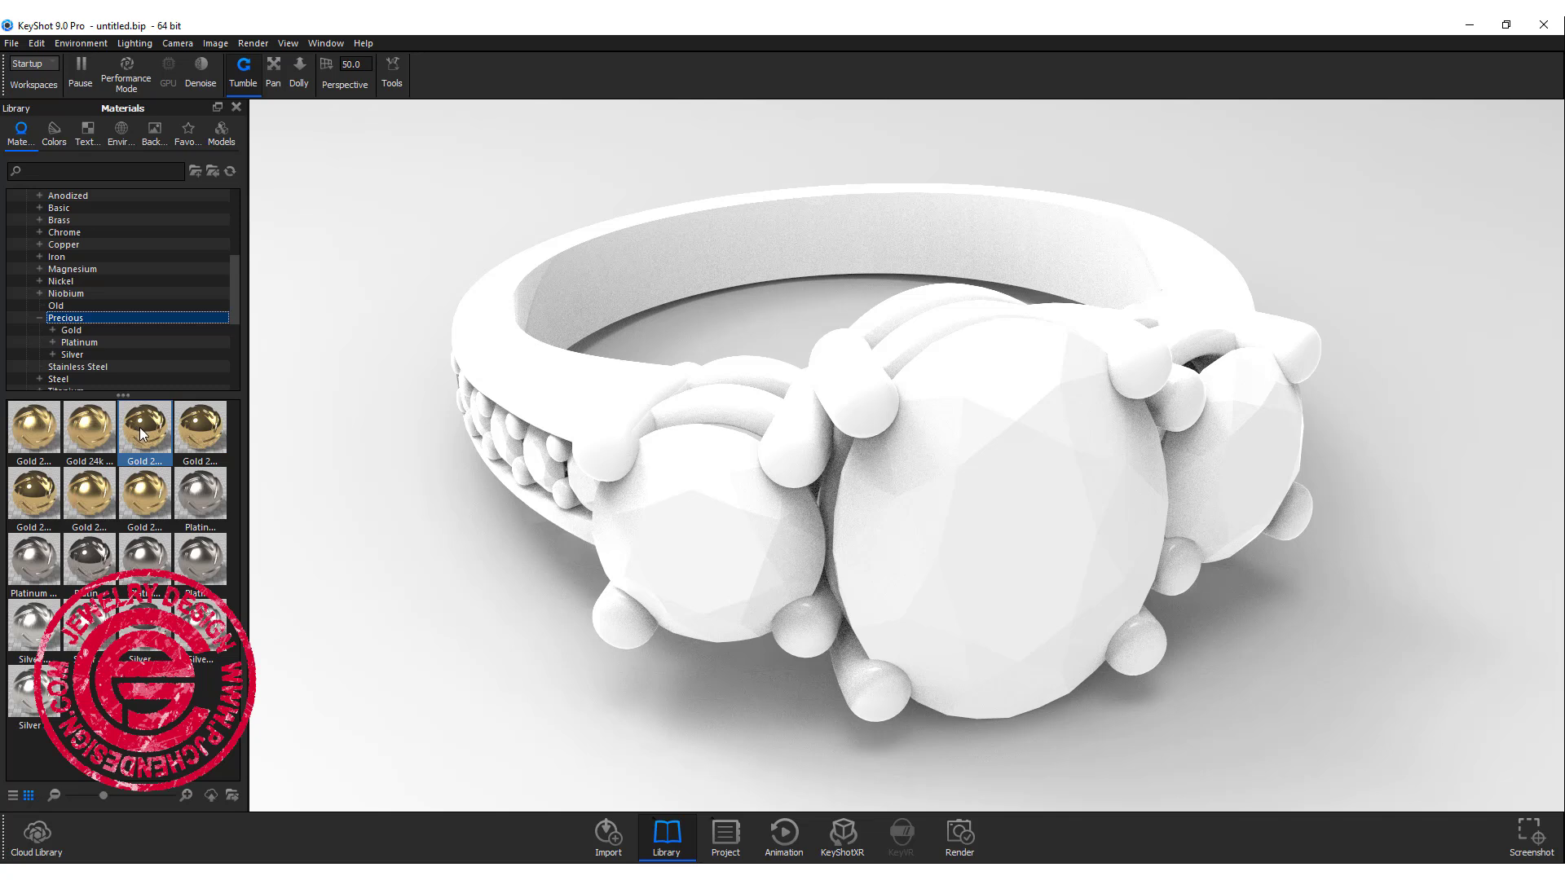
mouse_move(139, 428)
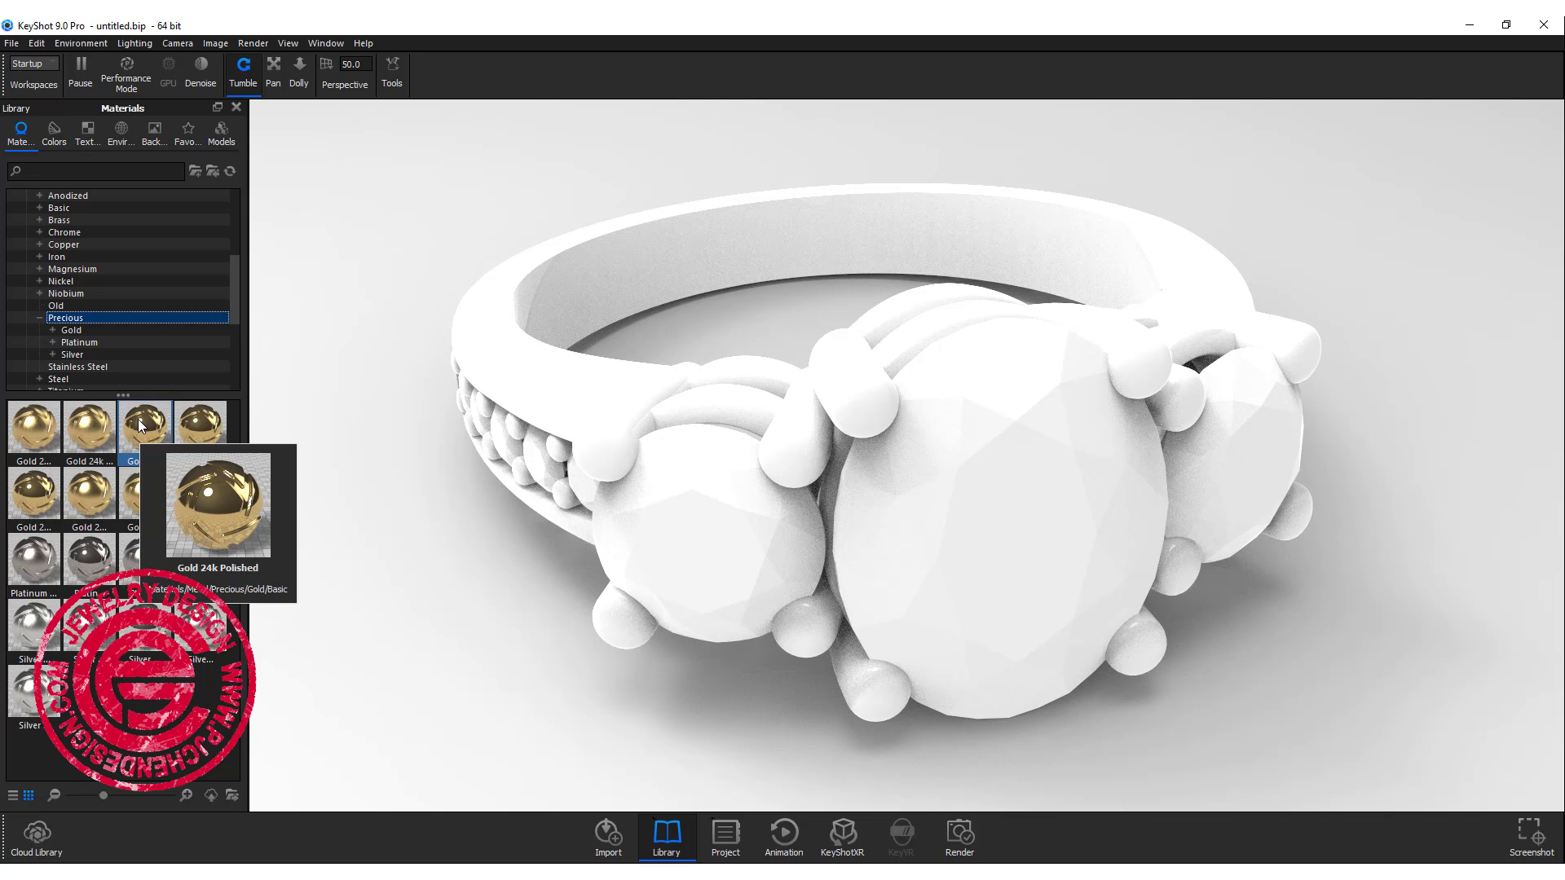
left_click_drag(139, 427, 477, 331)
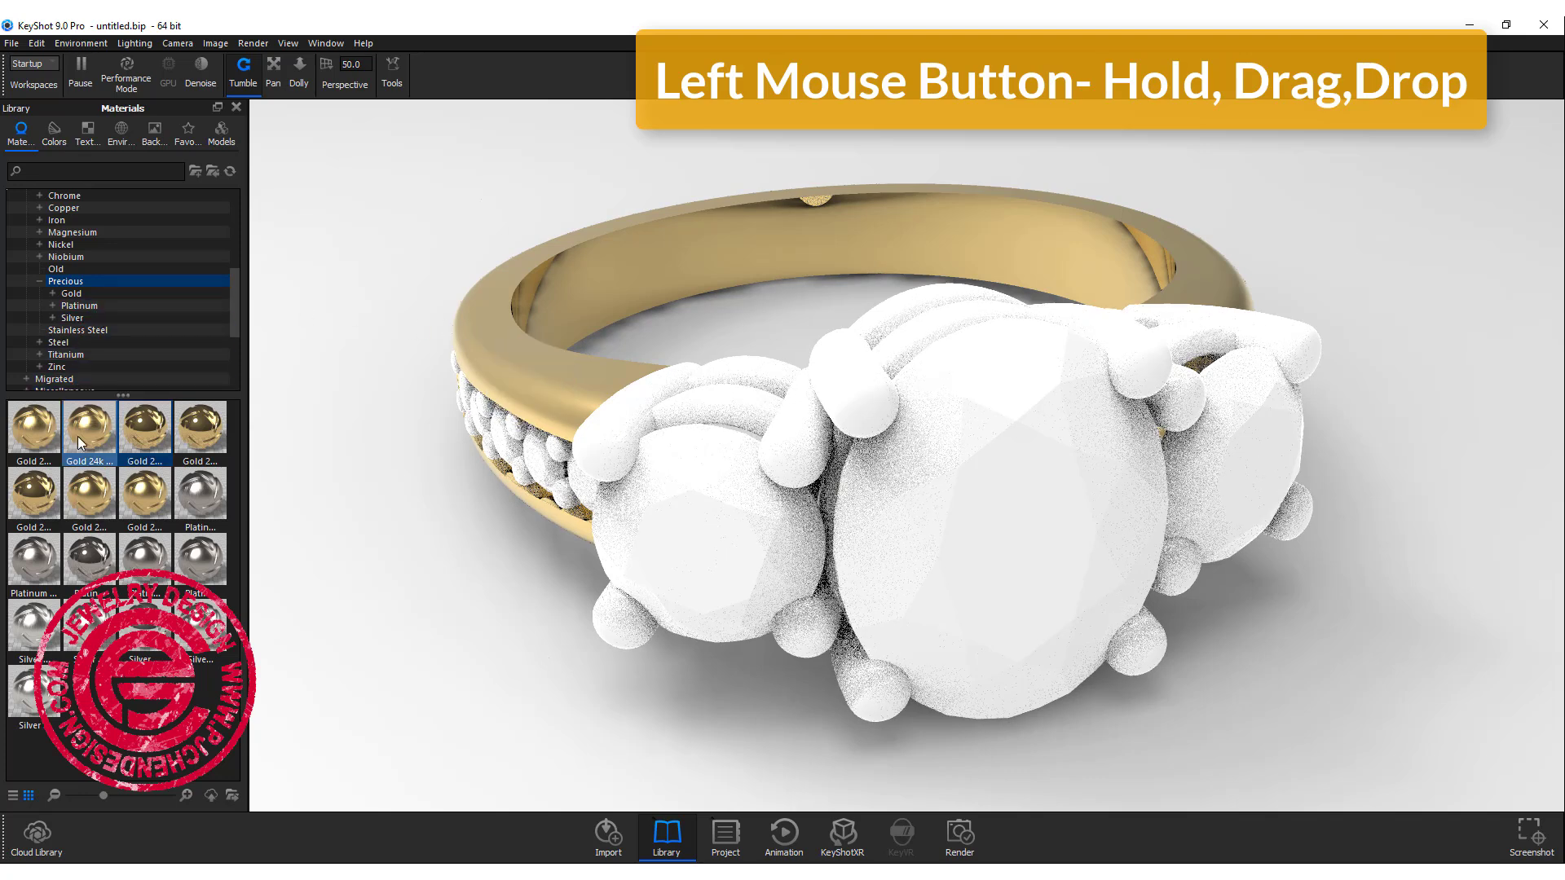
mouse_move(95, 559)
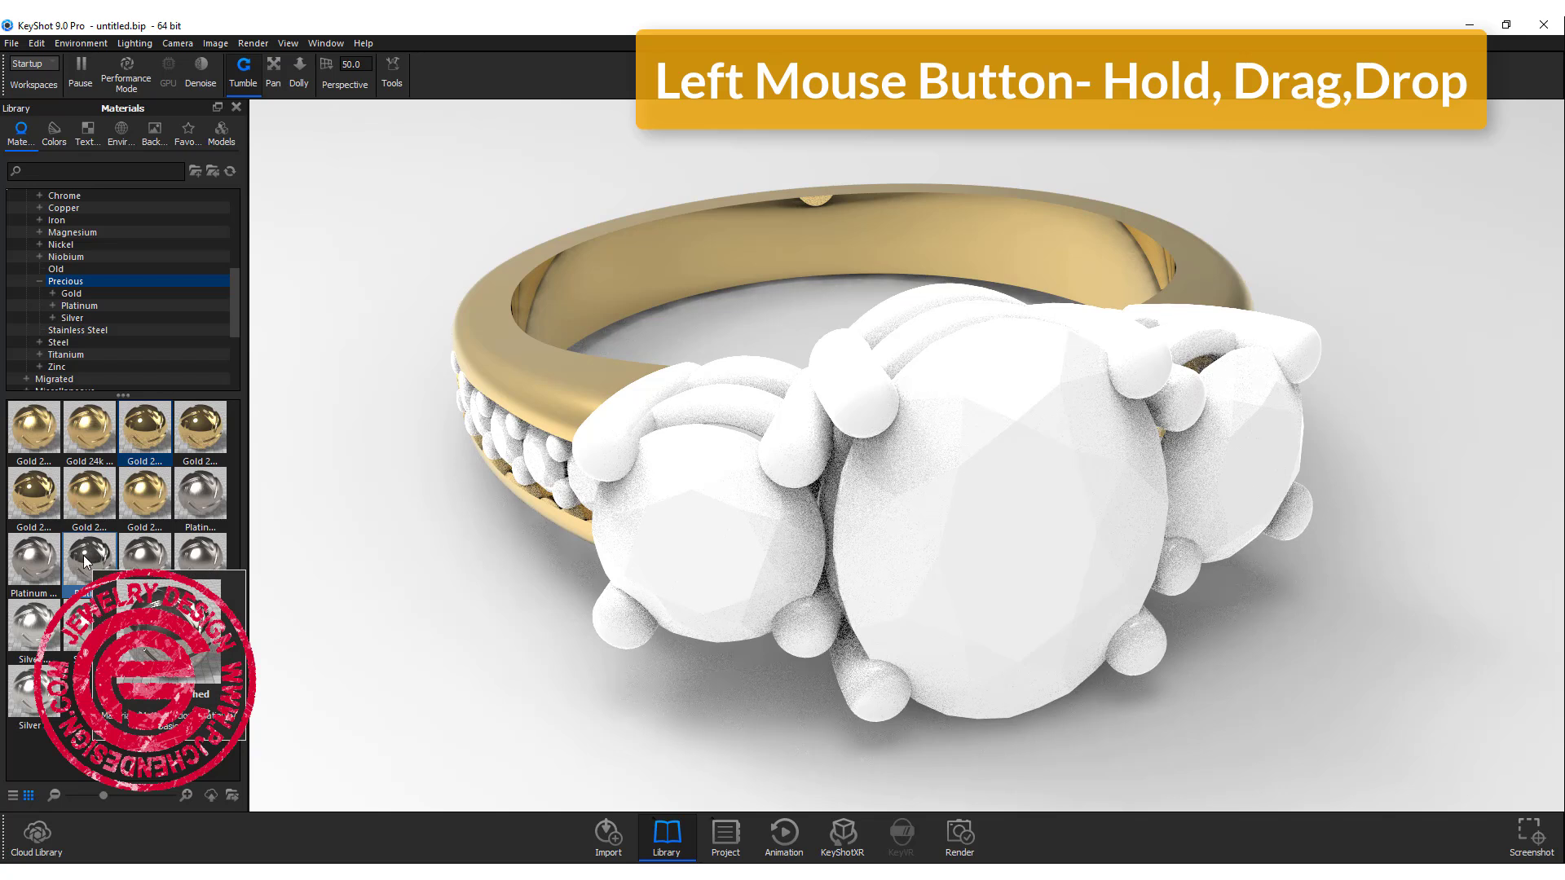
left_click_drag(83, 555, 595, 447)
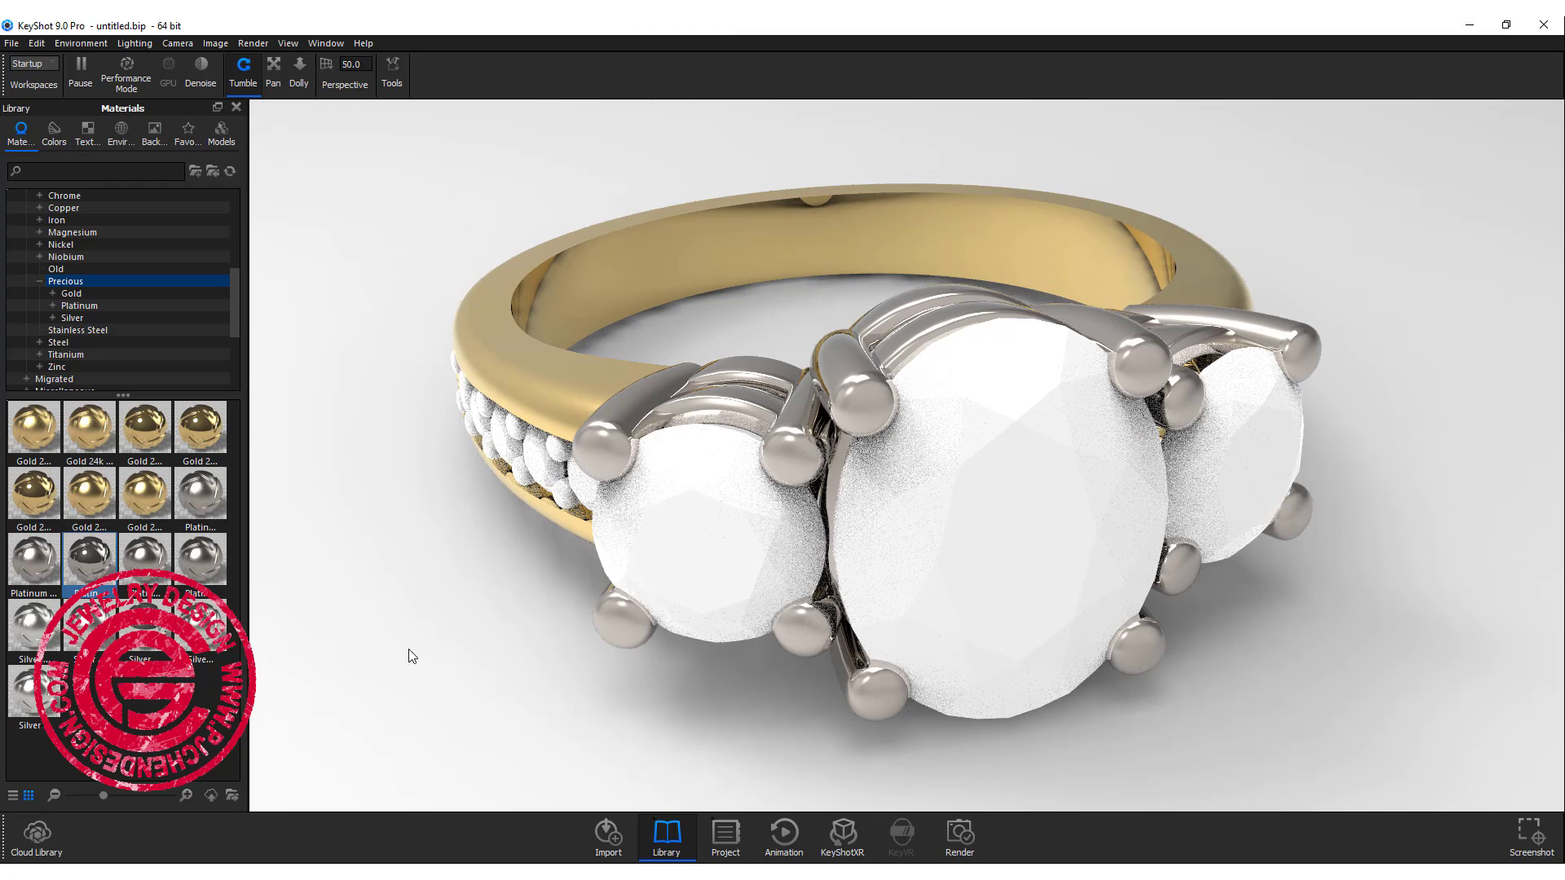
left_click(139, 445)
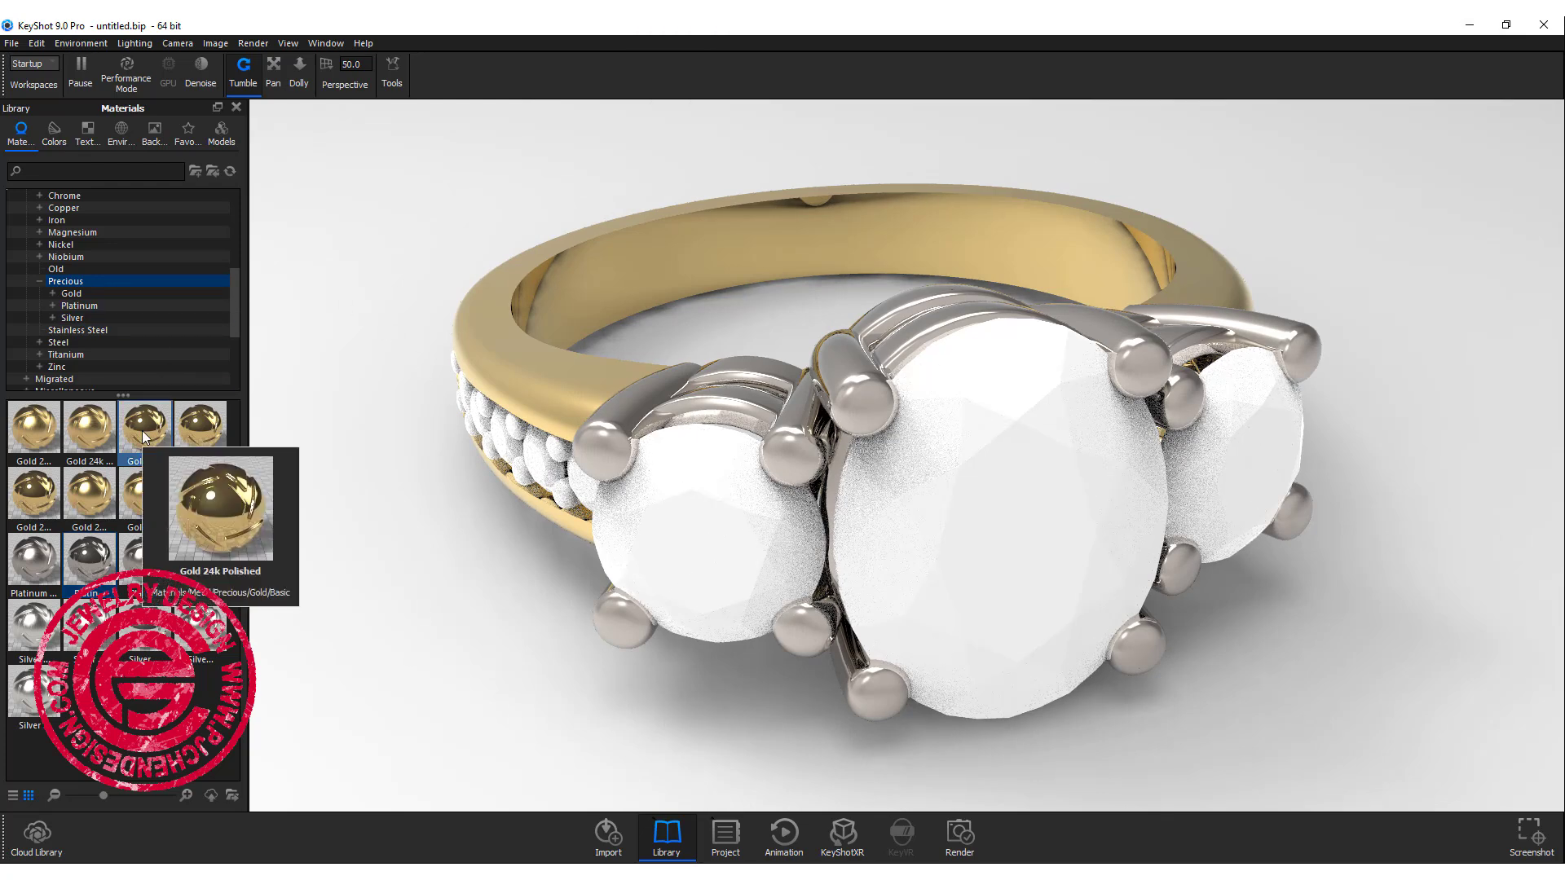
left_click_drag(144, 428, 520, 428)
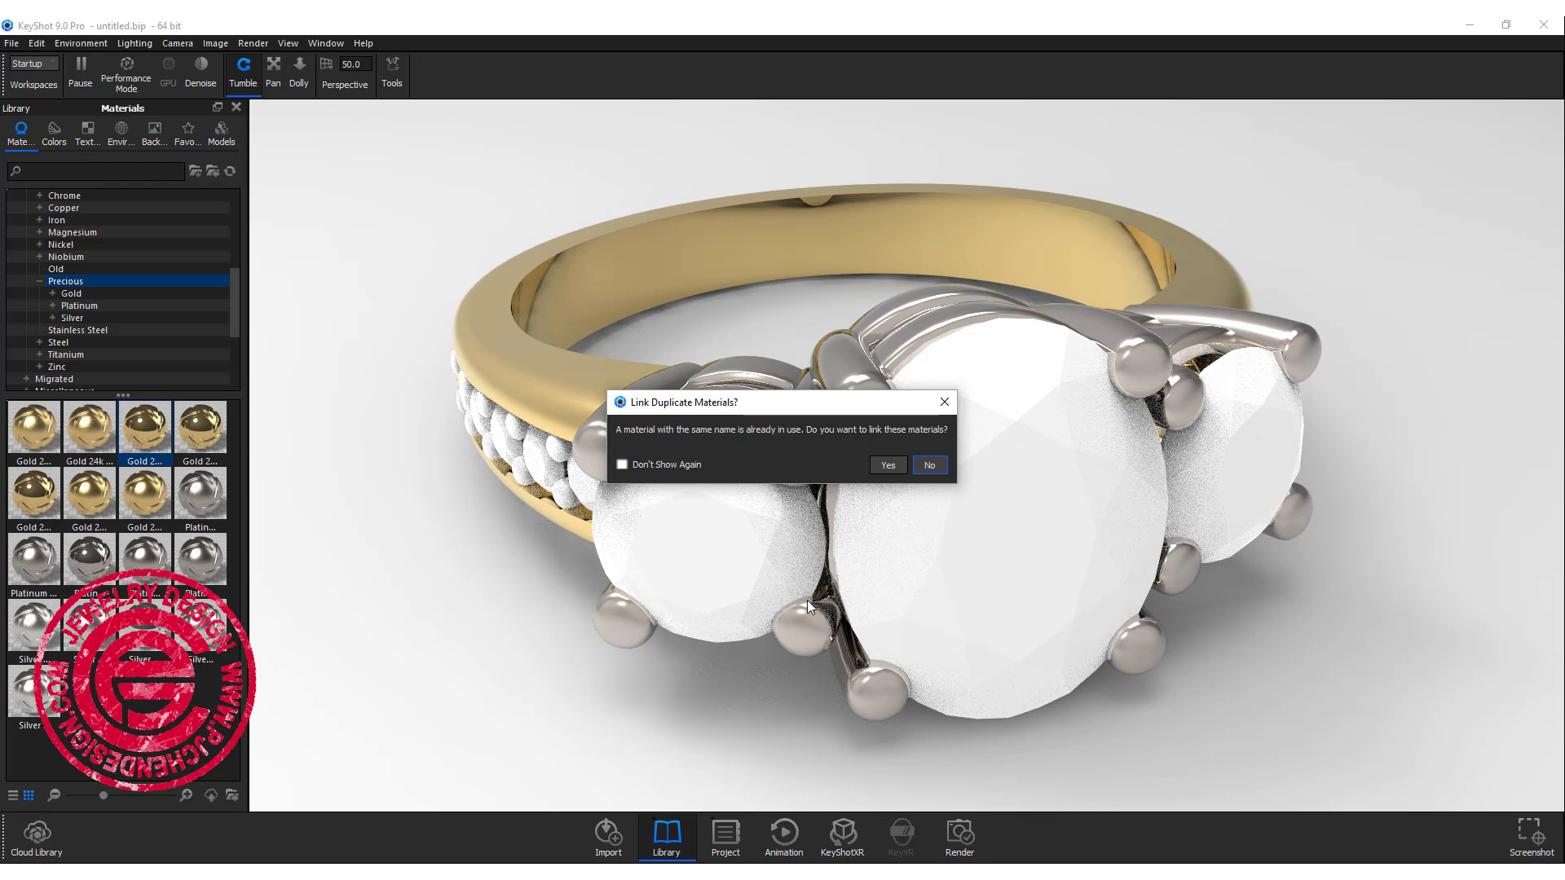
Keep the beads' gold unlinked from the band's gold and collapse the Metal folder
left_click(929, 466)
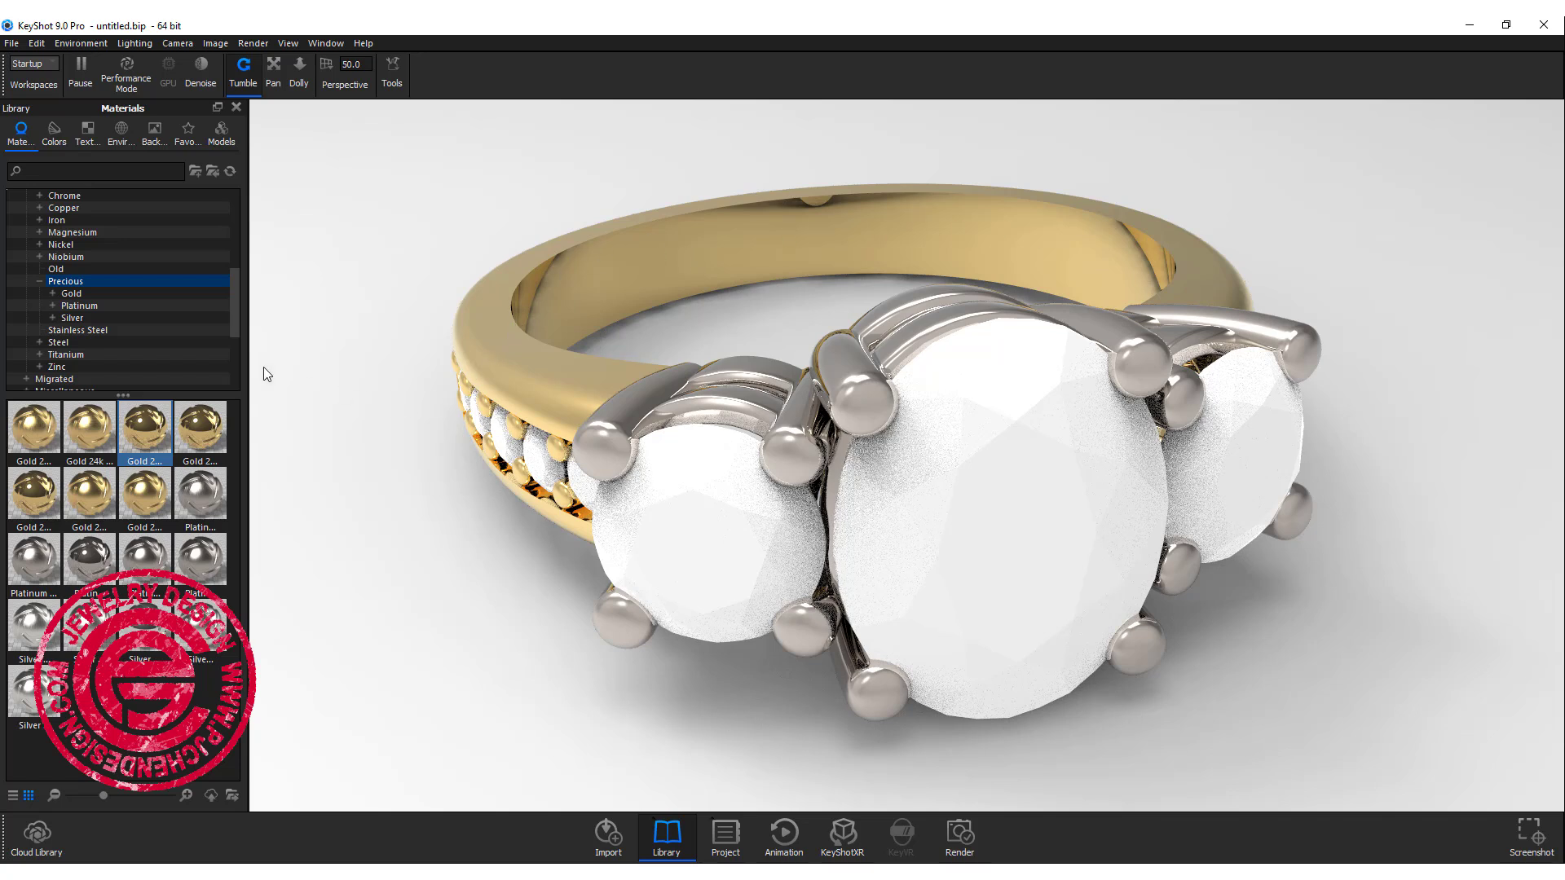
left_click_drag(81, 248, 93, 203)
Apply Gem Stone Diamond to the band's small stones and Gem Stone Sapphire to the three large stones
left_click(211, 433)
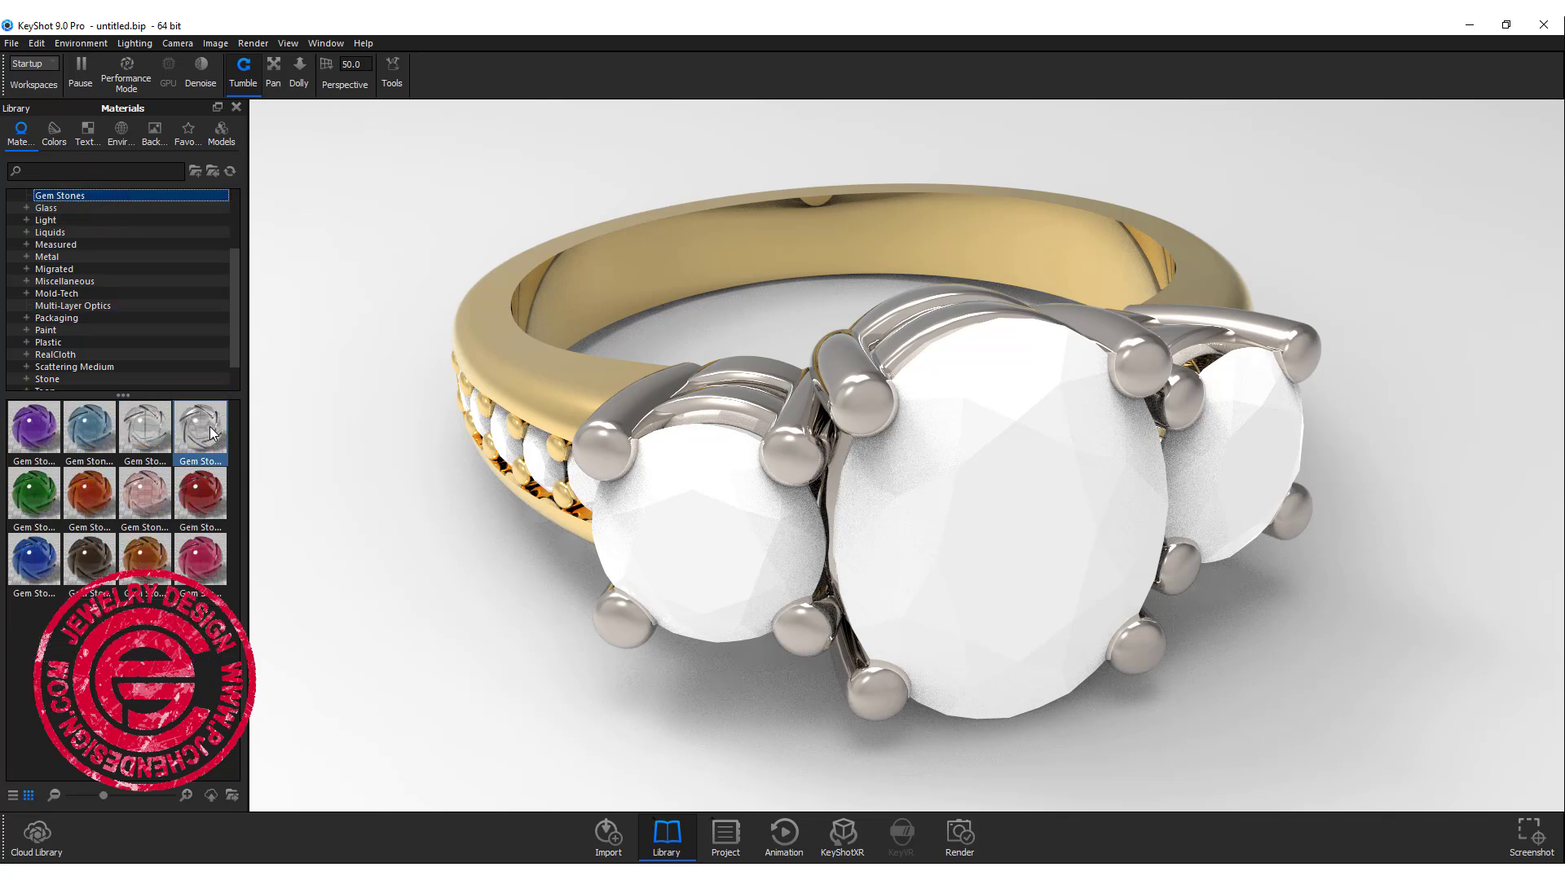
mouse_move(211, 433)
left_click_drag(202, 433, 491, 461)
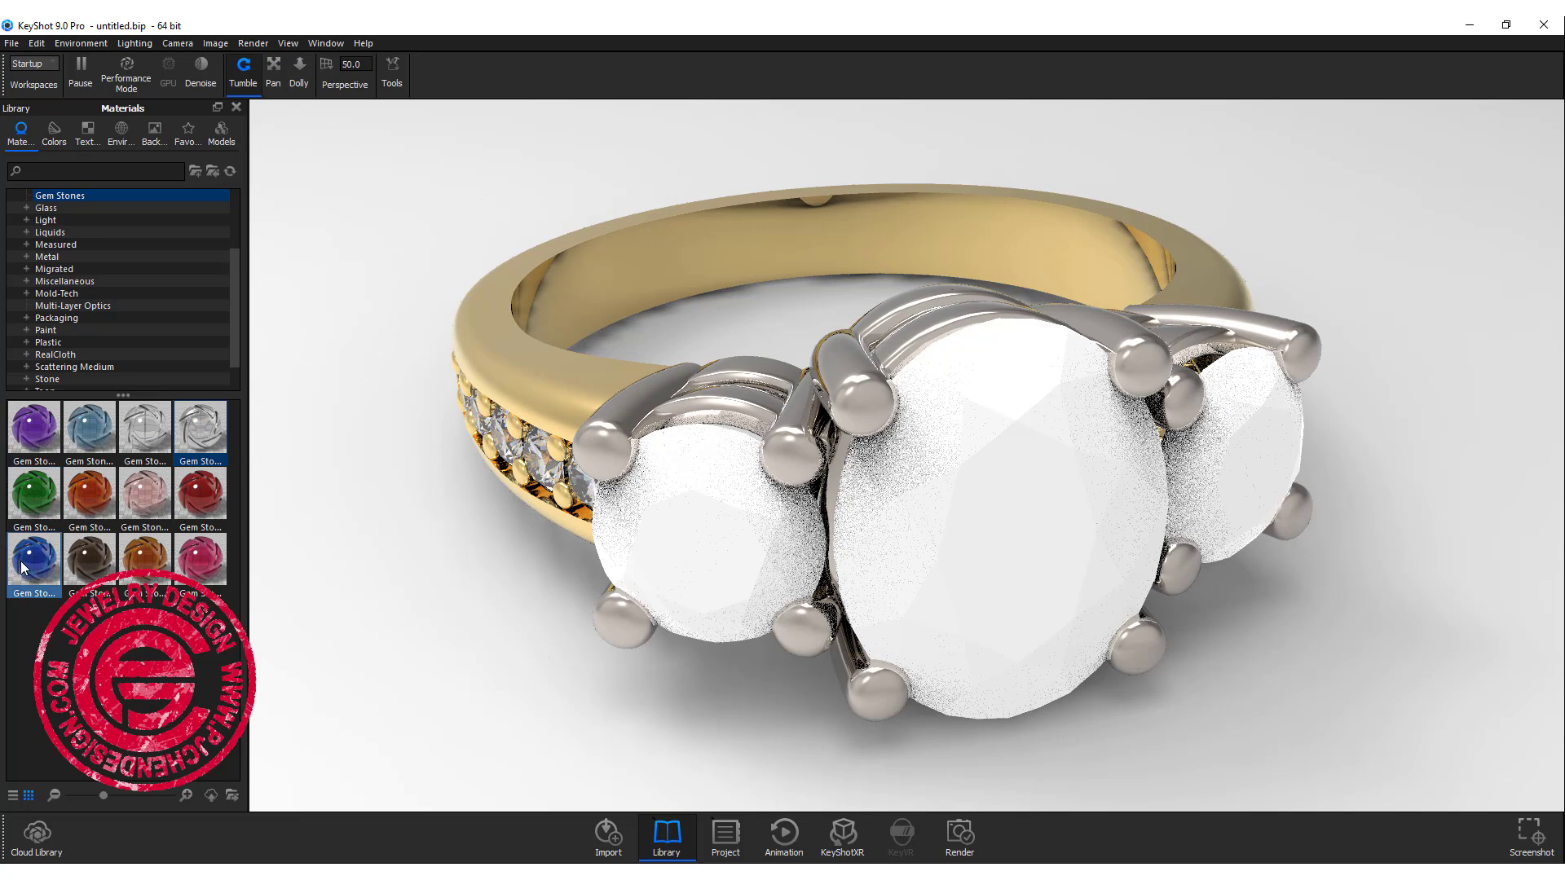
mouse_move(26, 564)
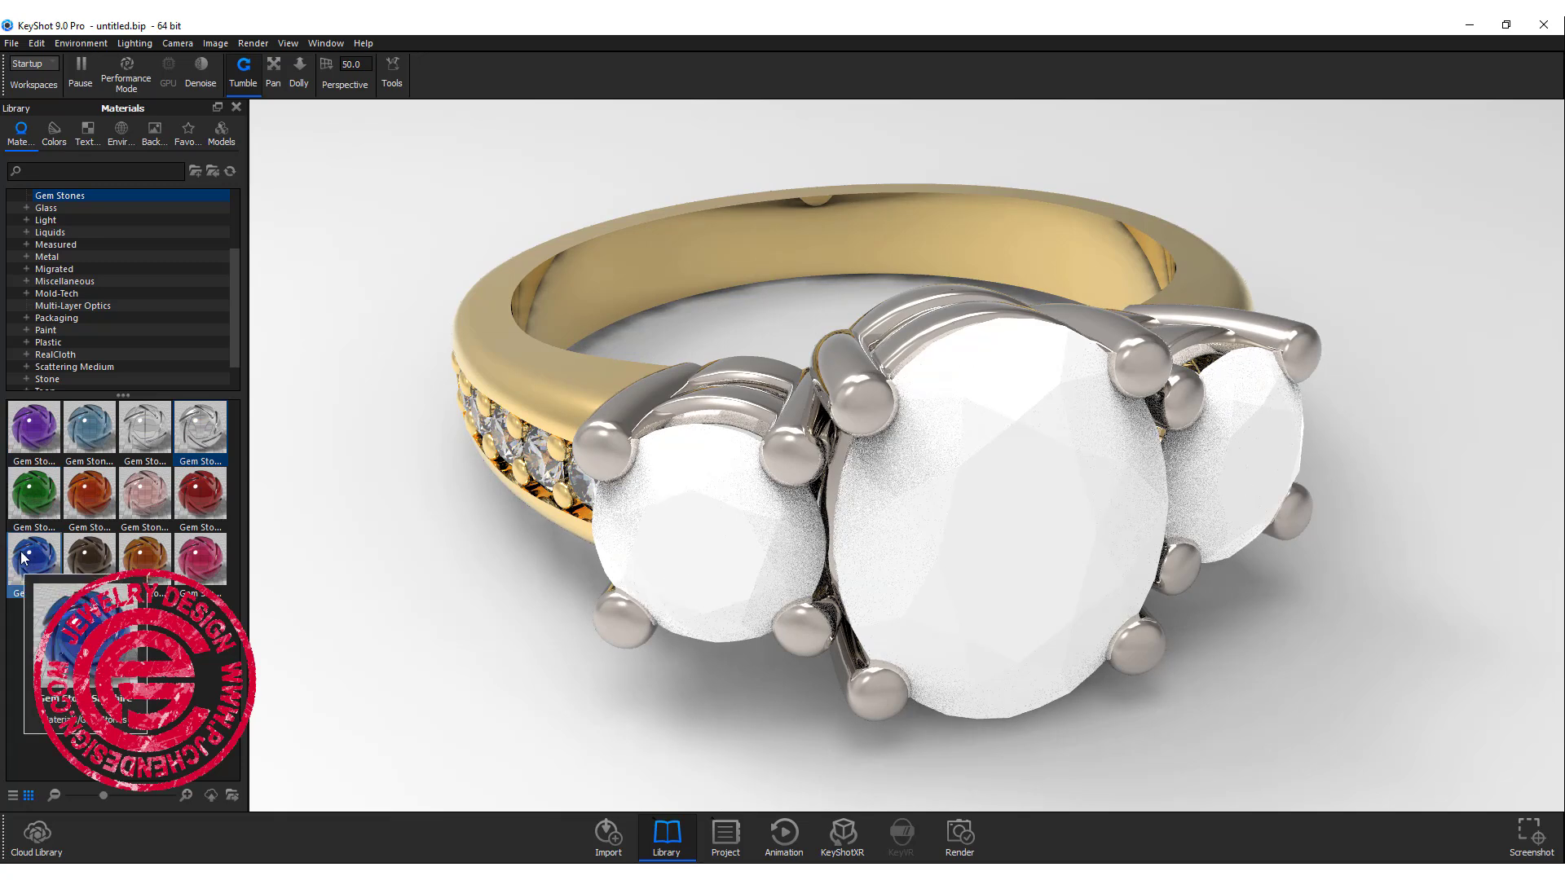
left_click_drag(23, 559, 1018, 672)
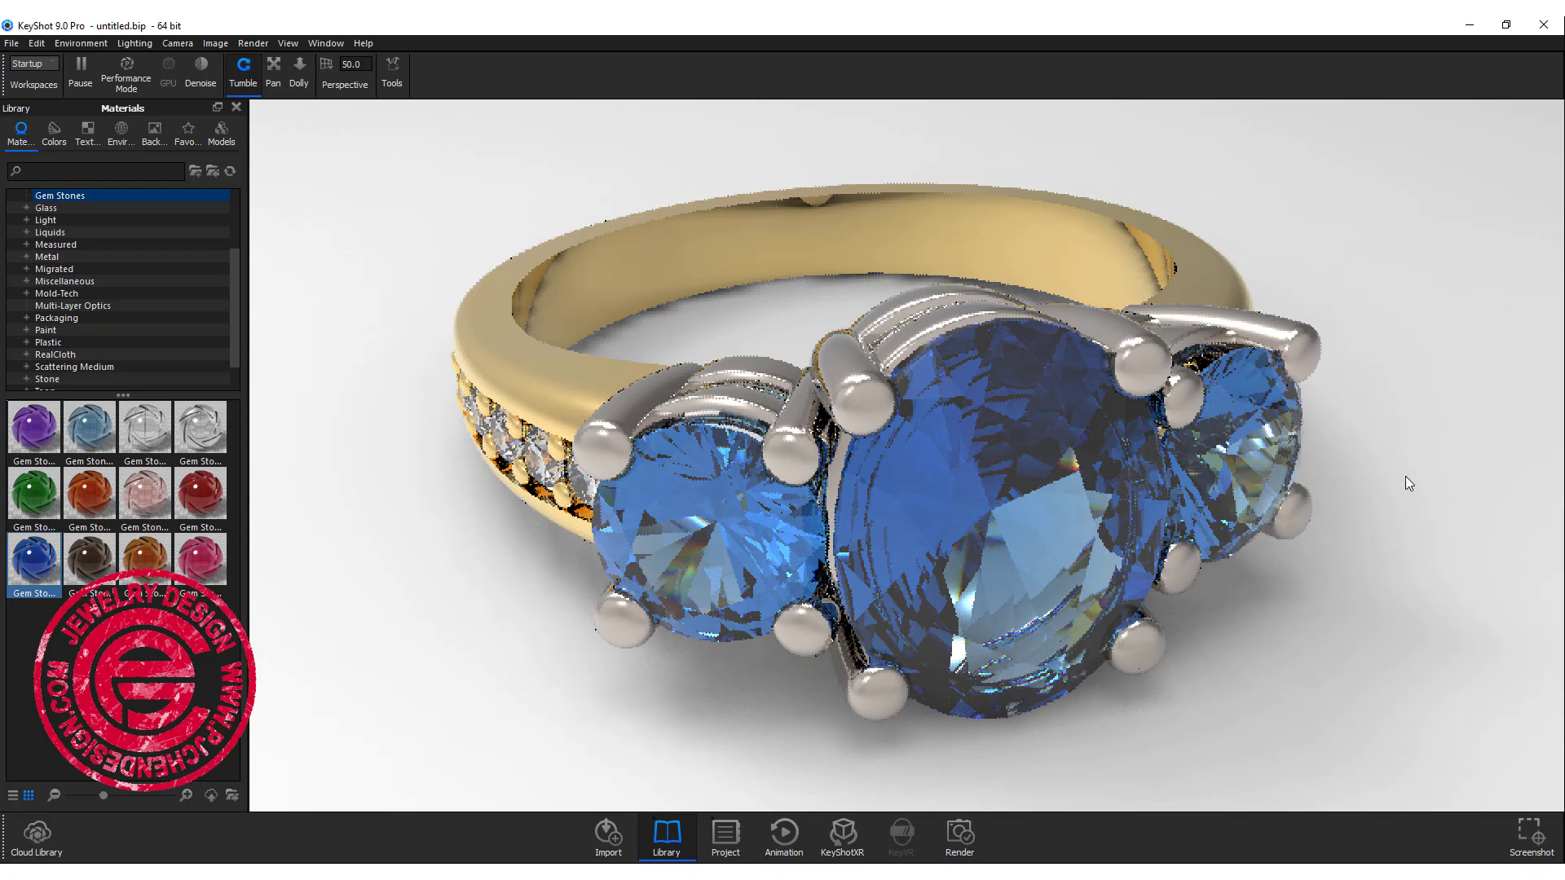
left_click_drag(1383, 569, 1095, 534)
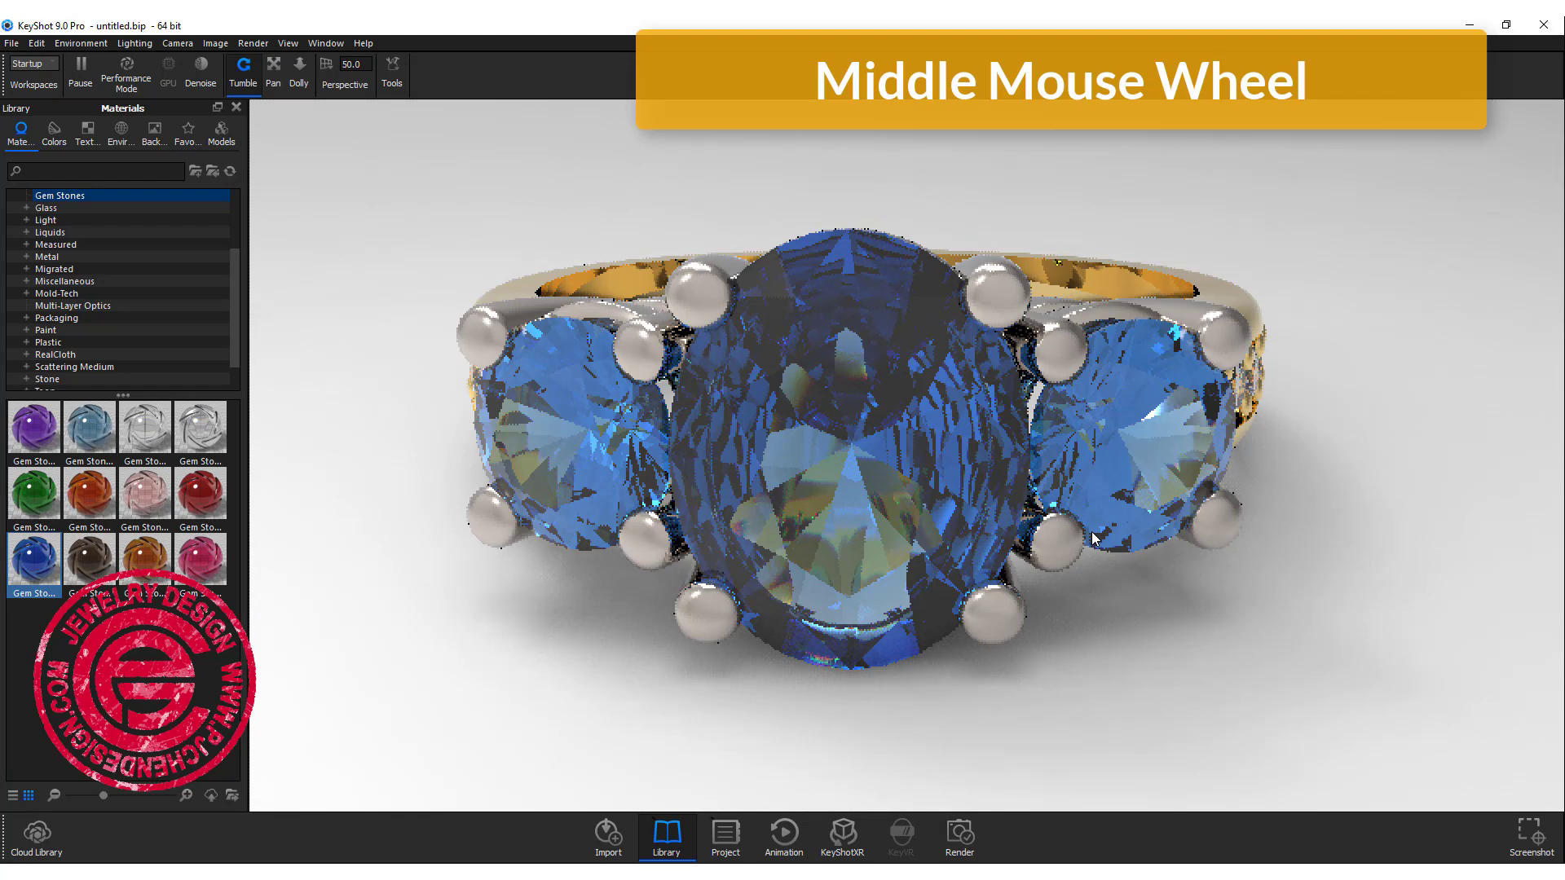
scroll(1094, 540, "up", 5)
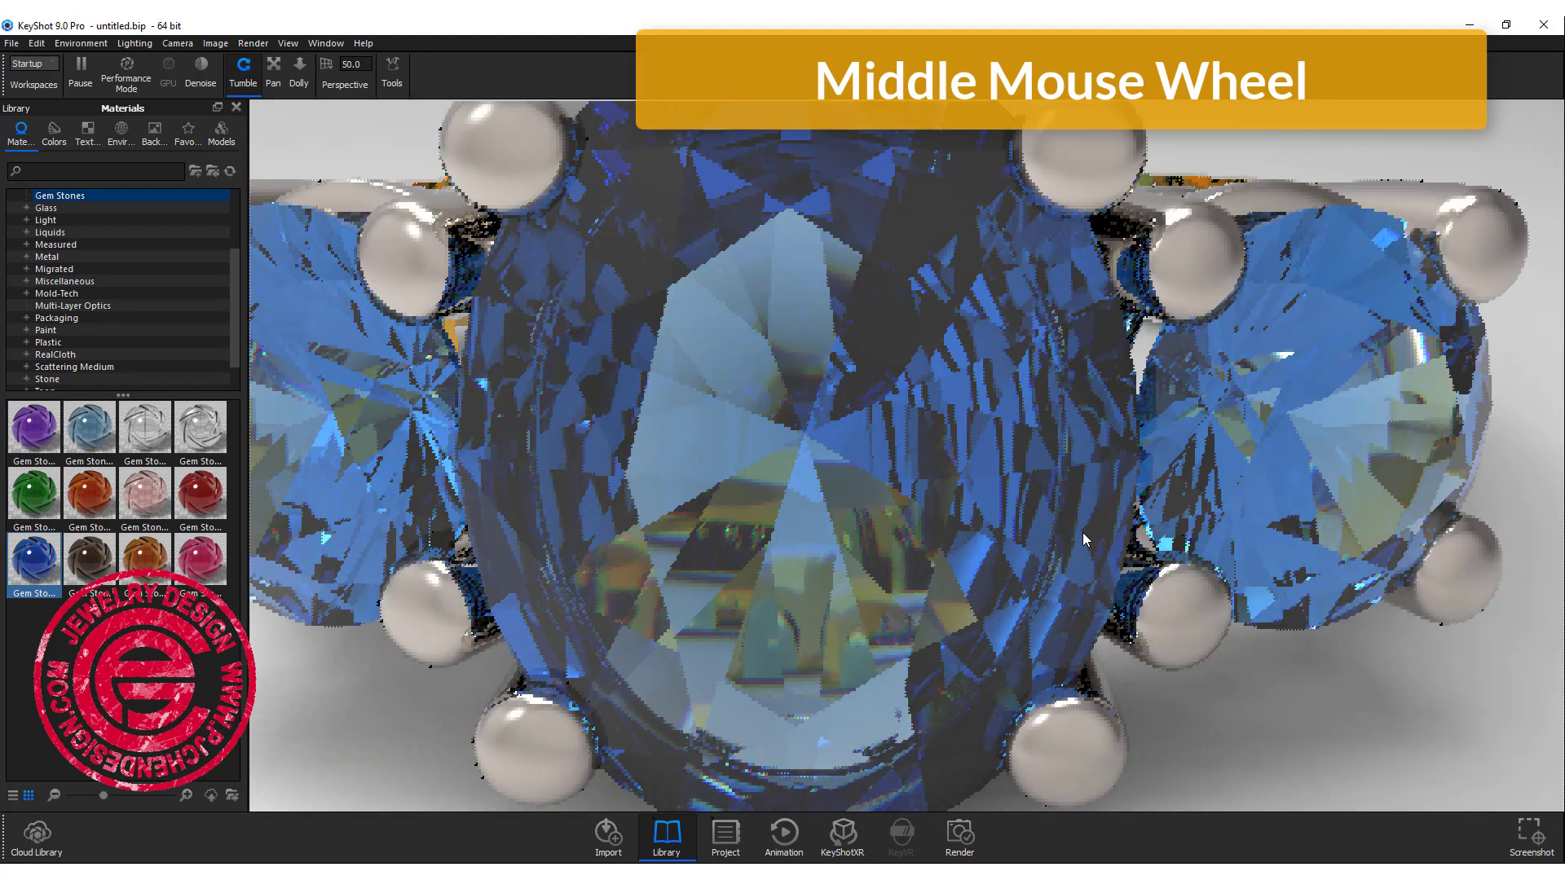
scroll(1068, 542, "down", 5)
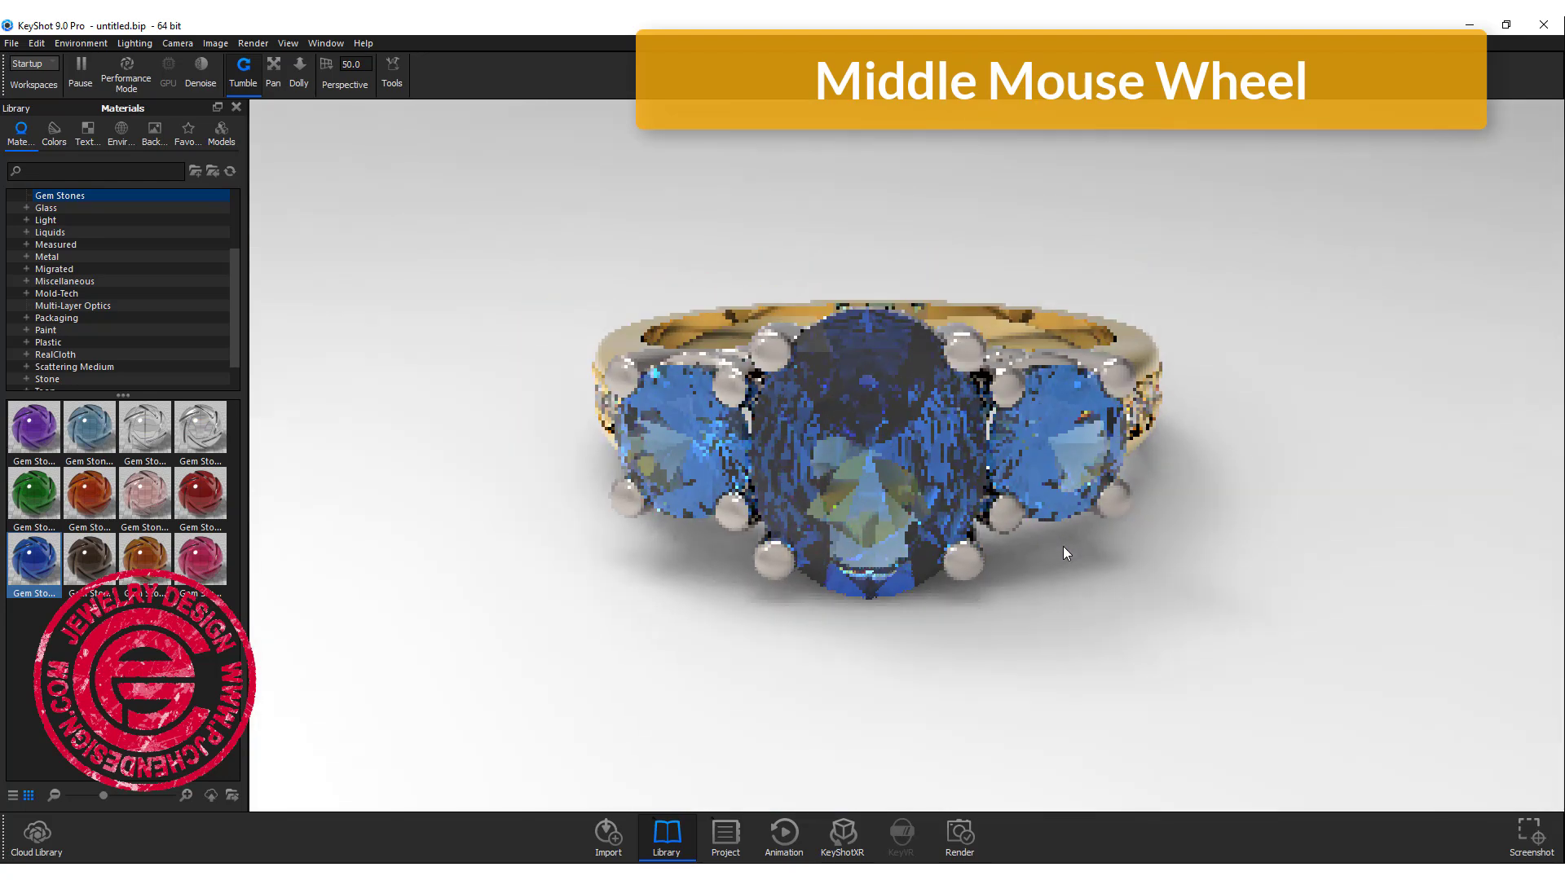
scroll(1063, 547, "up", 1)
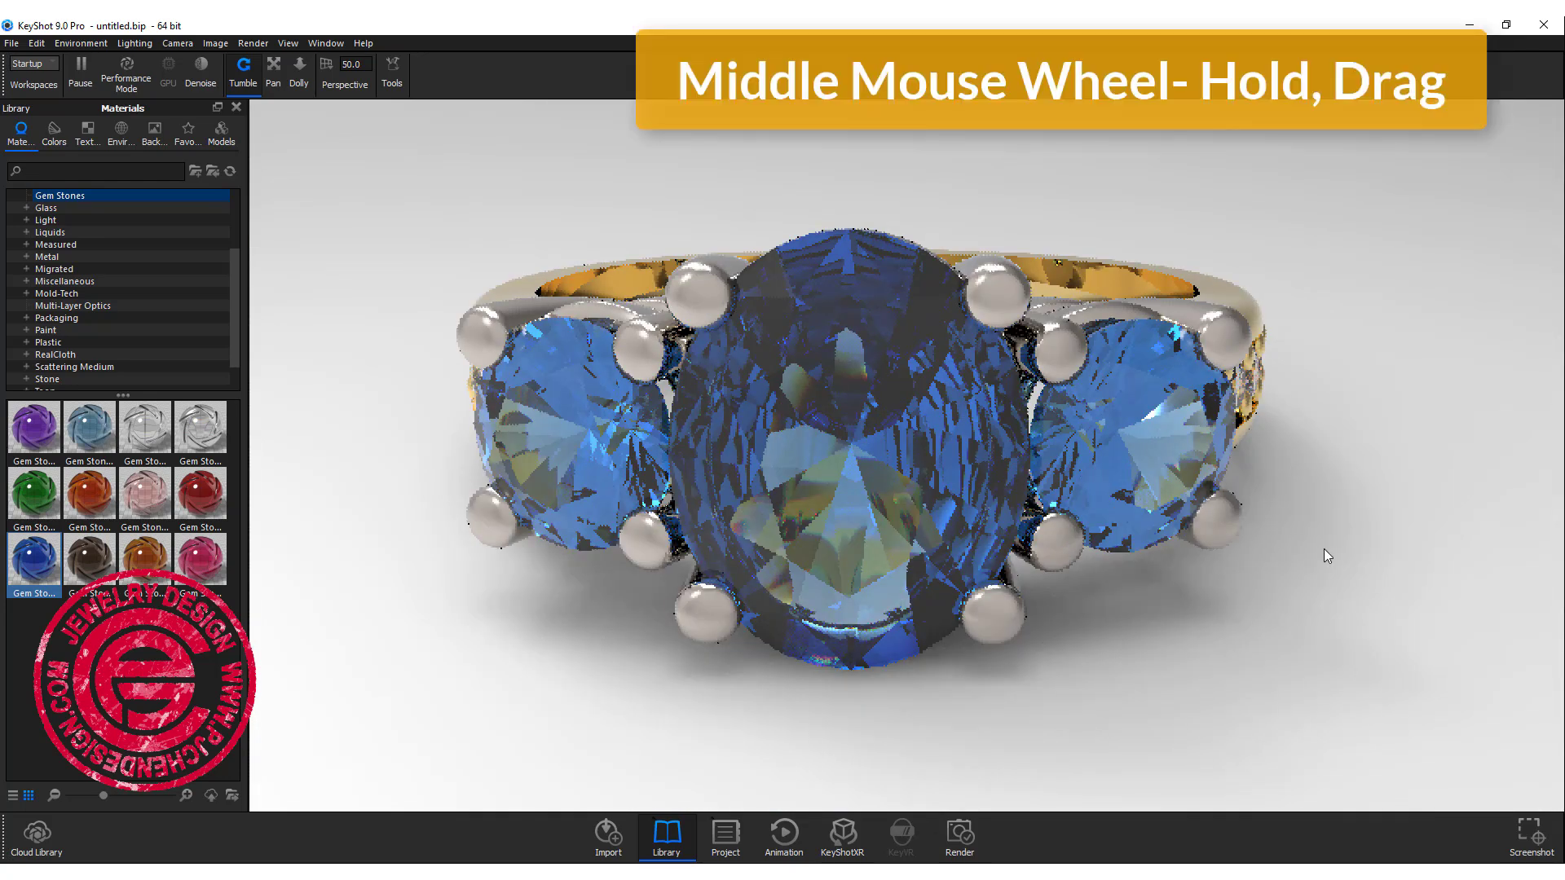
middle_click_drag(1324, 549, 1439, 568)
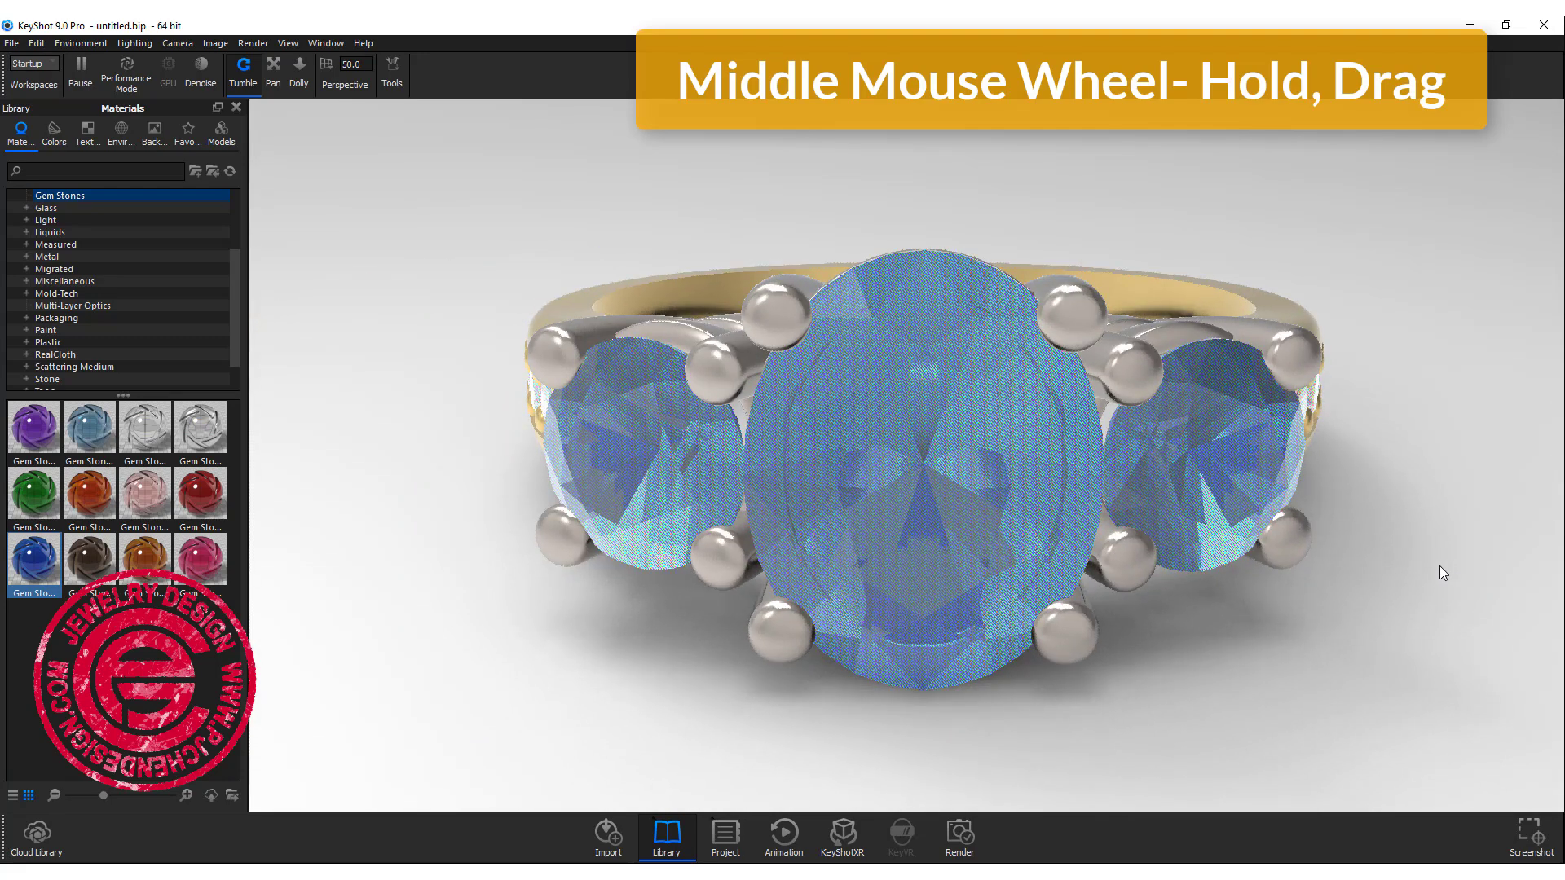
middle_click_drag(1317, 628, 908, 674)
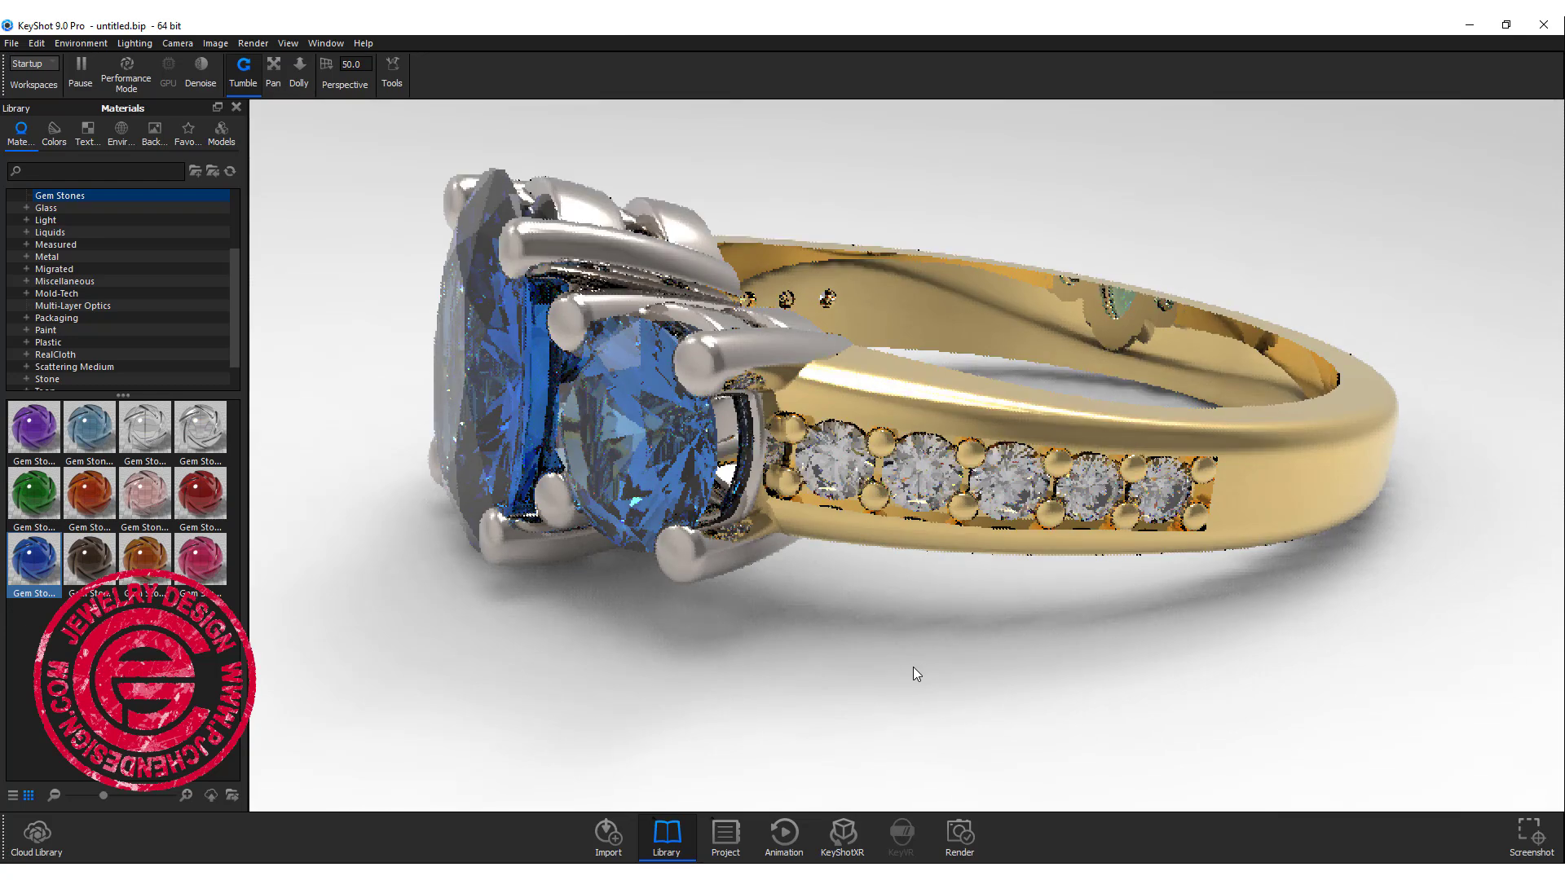
left_click_drag(647, 653, 1356, 672)
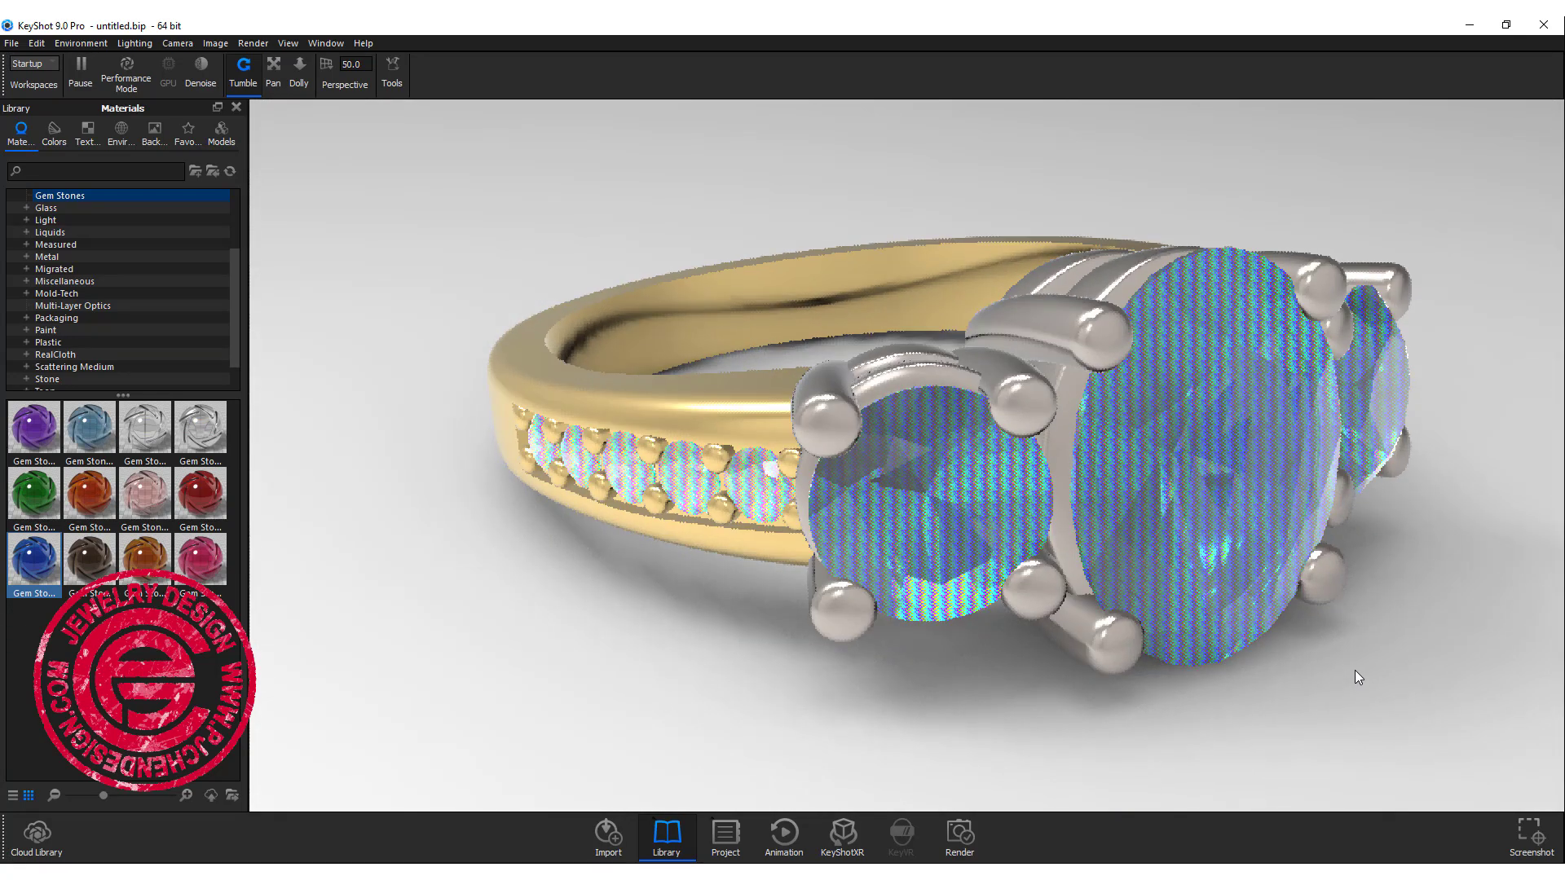
left_click_drag(1314, 550, 1160, 548)
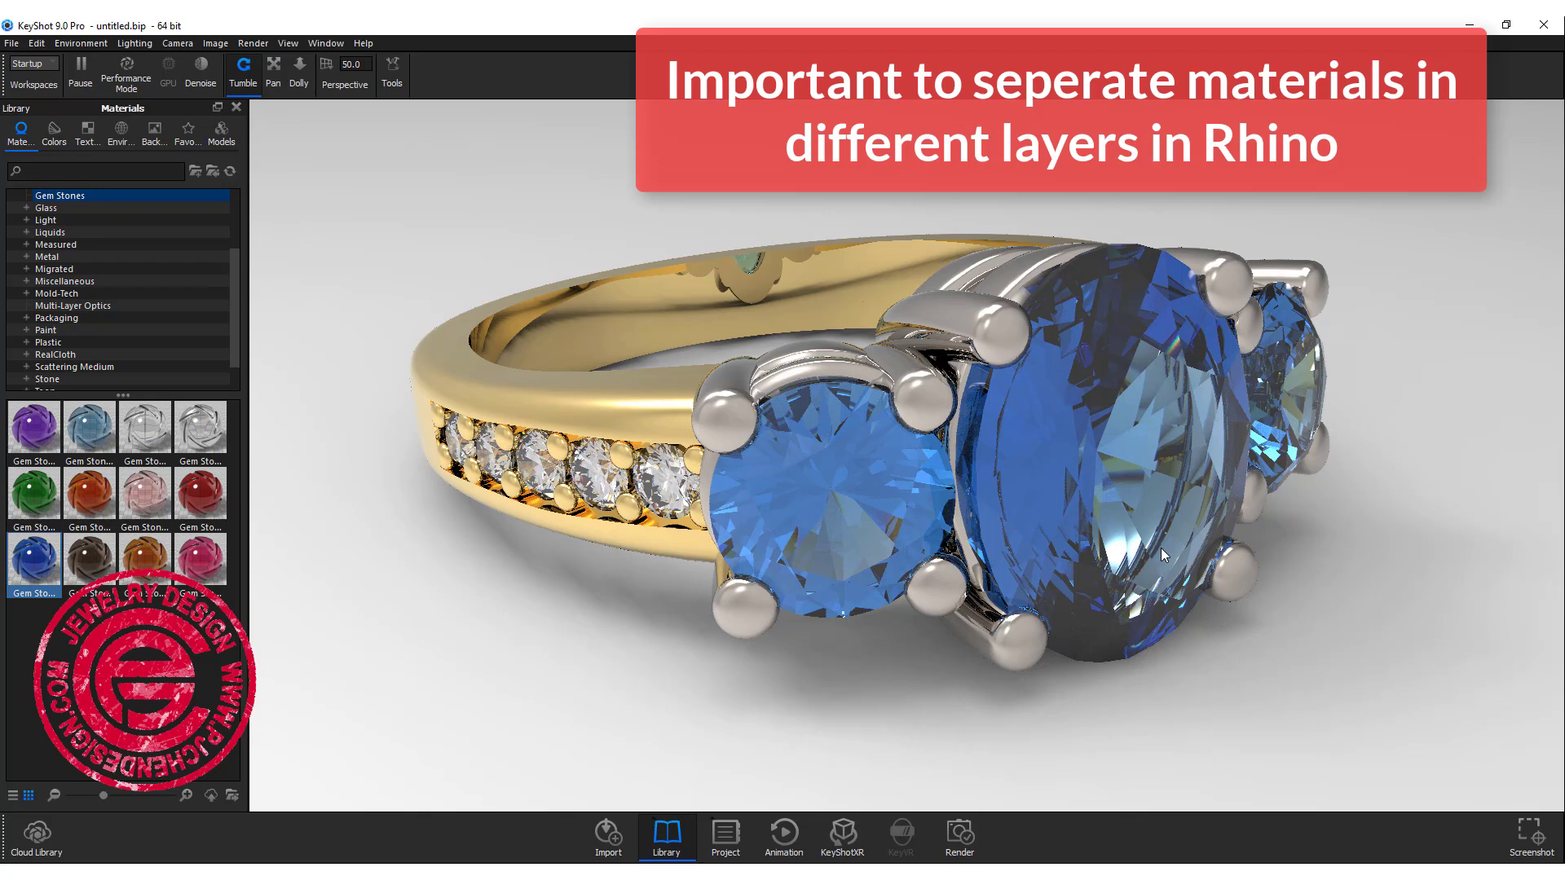
mouse_move(1320, 635)
left_mouse_down()
mouse_move(1126, 634)
mouse_move(1166, 626)
mouse_move(1217, 663)
mouse_move(1249, 644)
mouse_move(1131, 667)
mouse_move(1116, 647)
left_mouse_up()
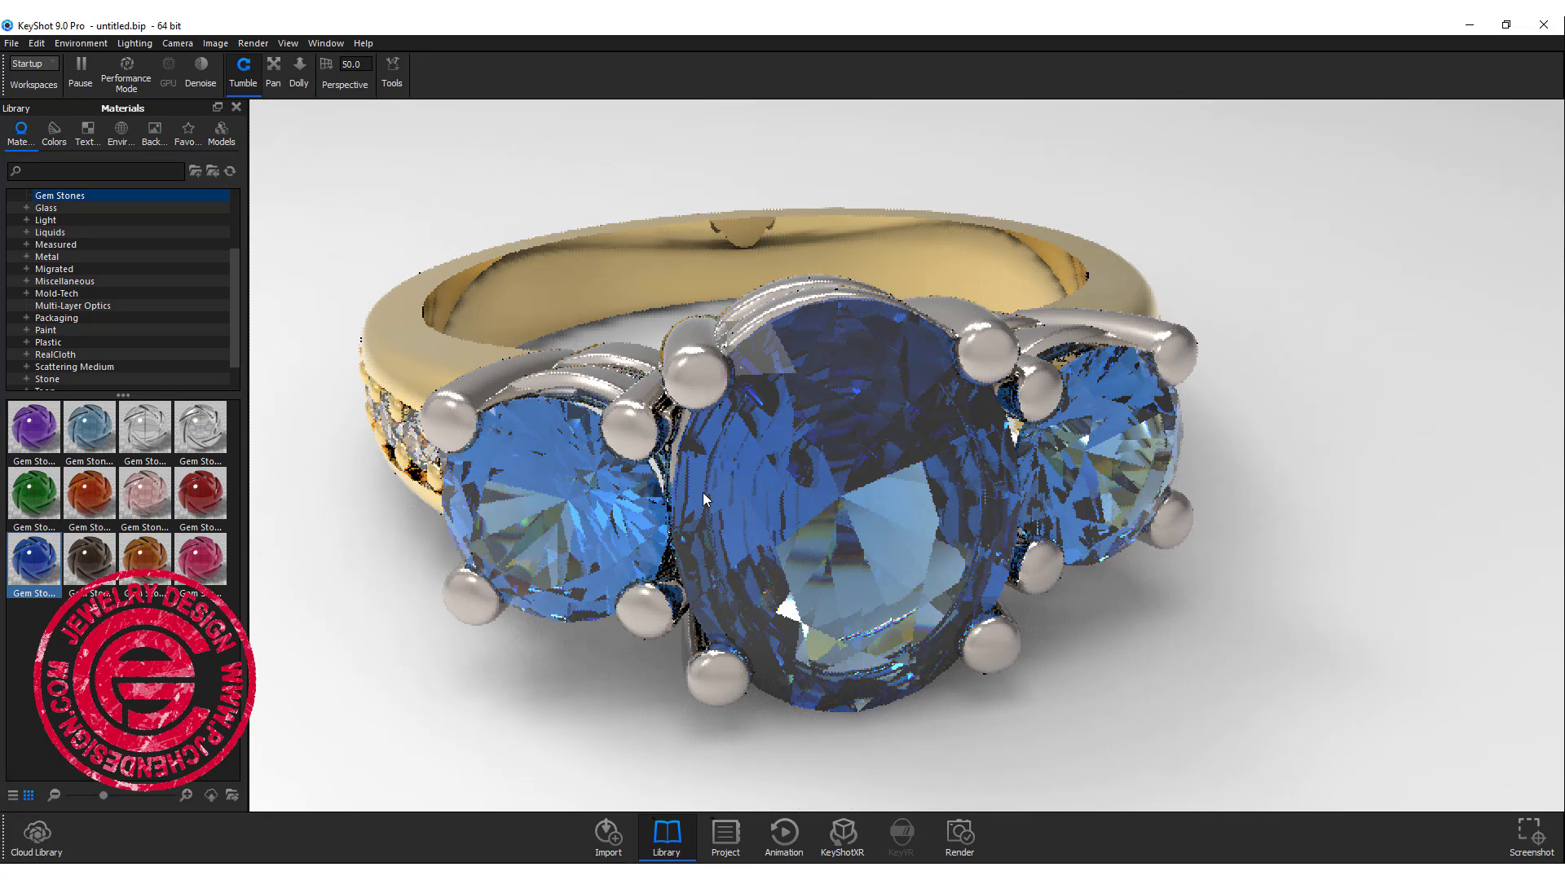
Unlink the centre stone's material and give it alone an unlinked Gem Stone Diamond material
right_click(871, 516)
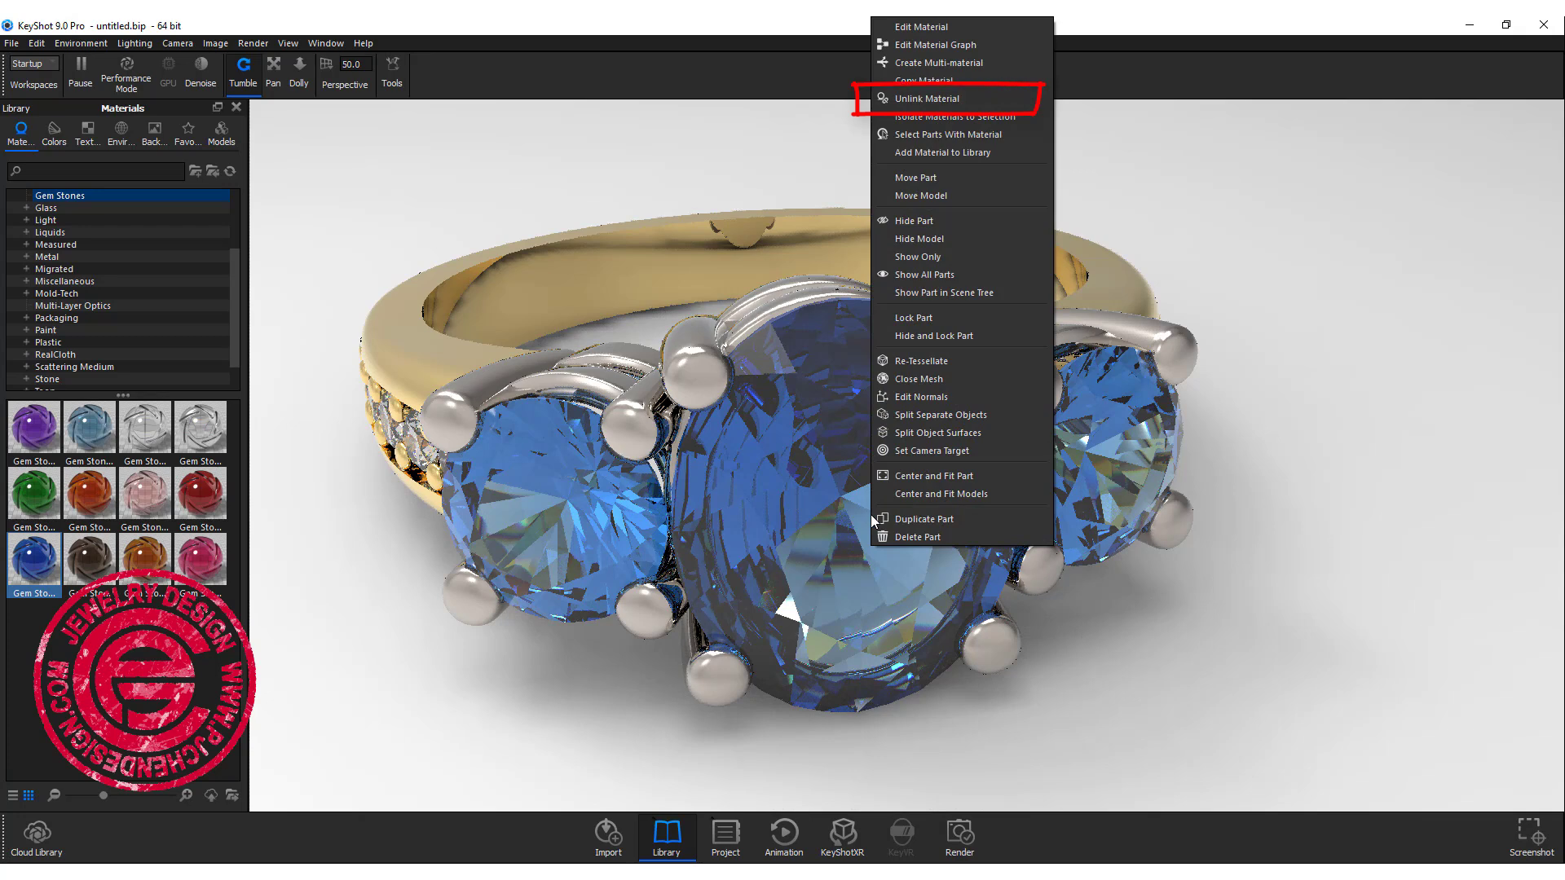
left_click(981, 100)
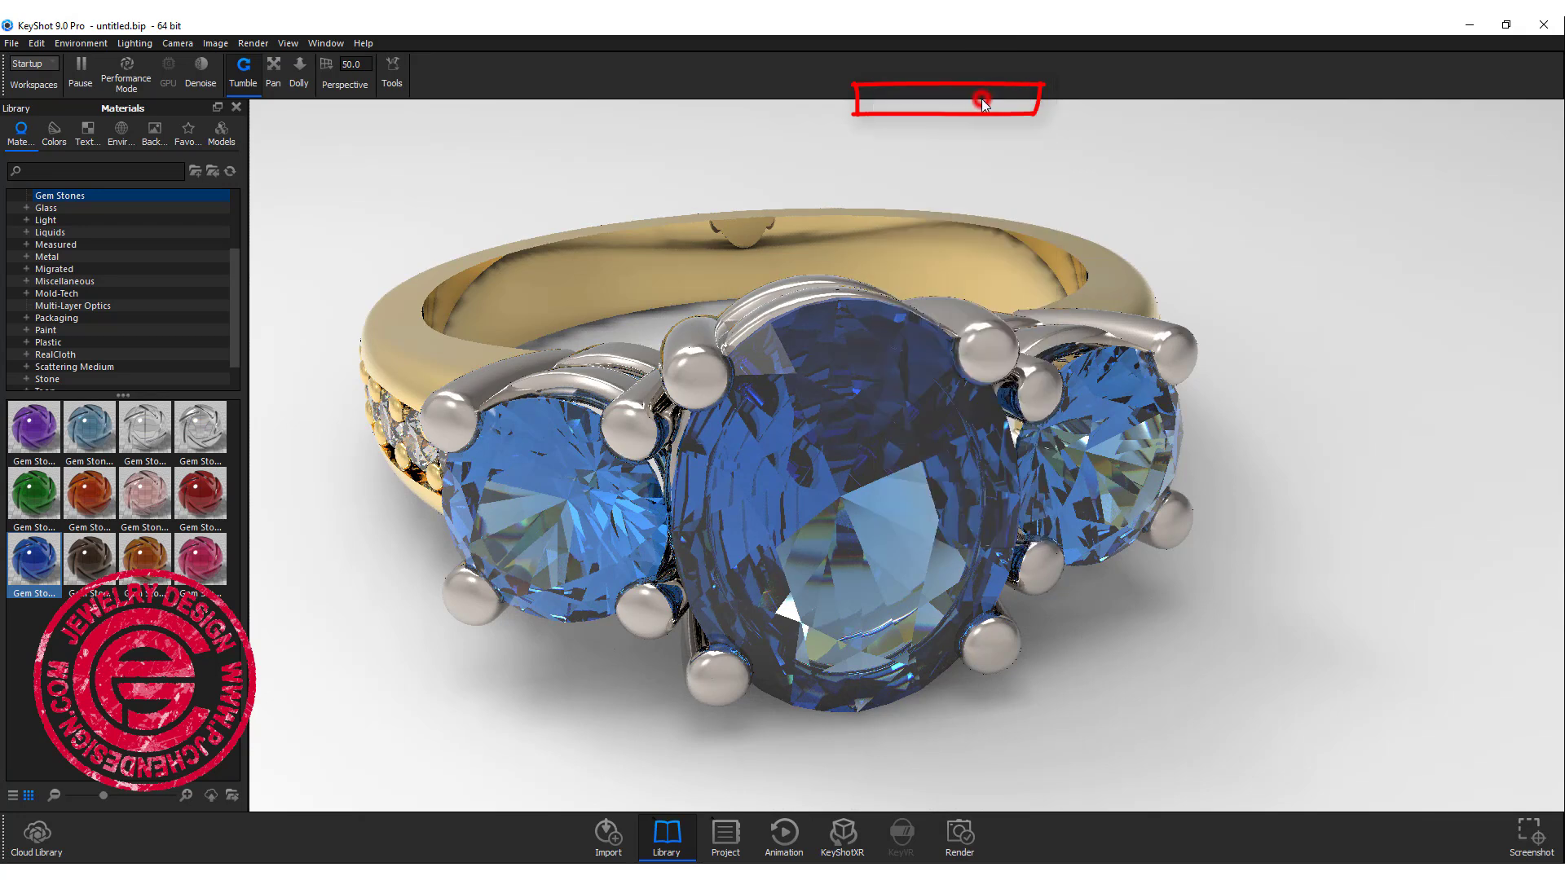
left_click(201, 432)
mouse_move(203, 437)
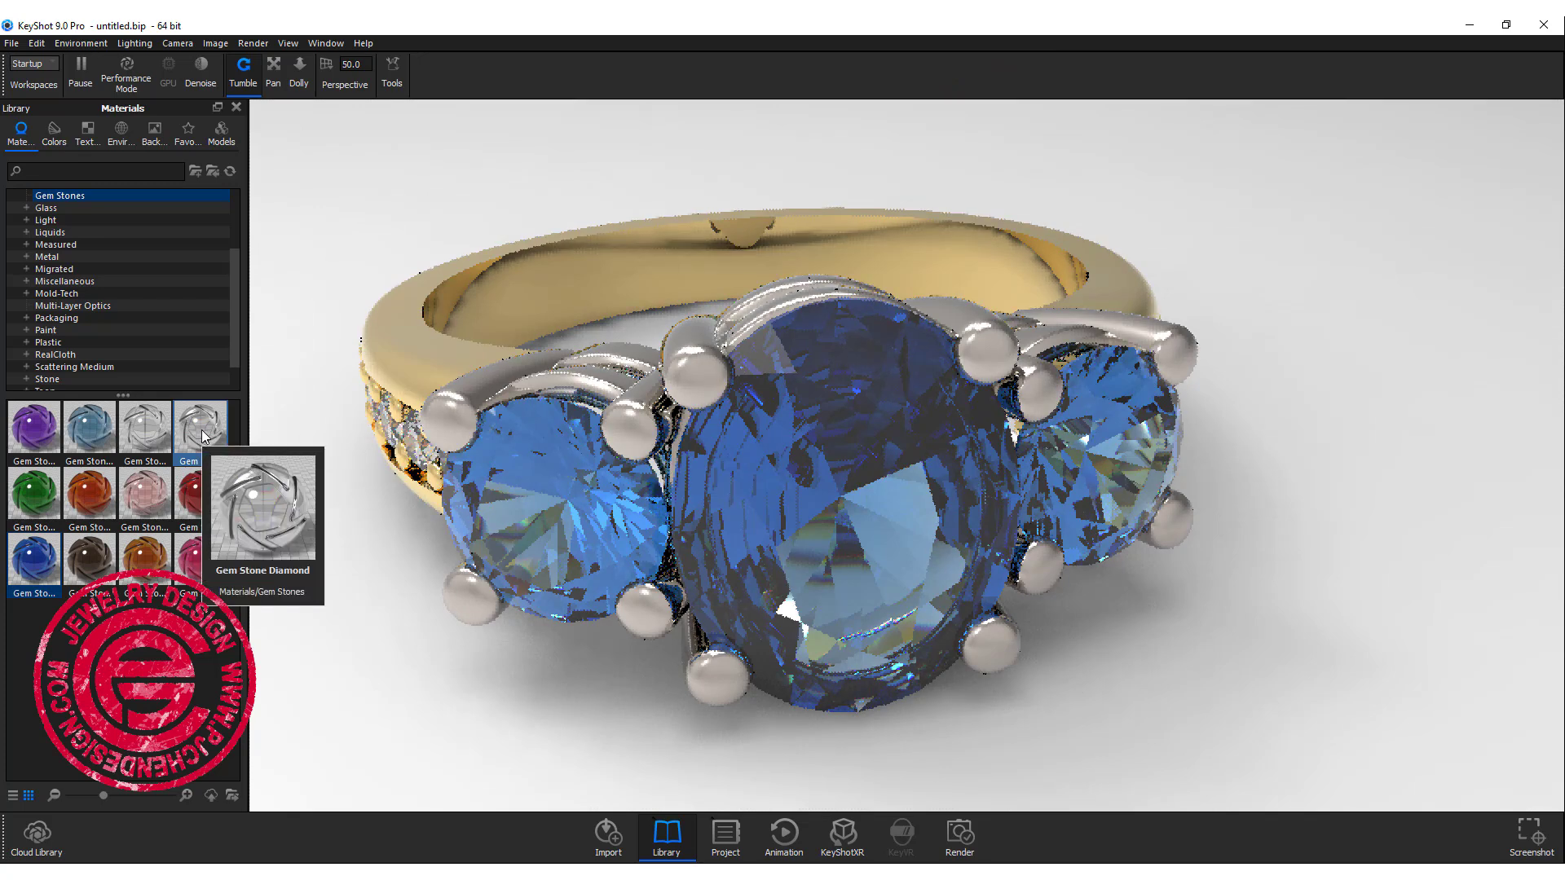
left_click_drag(203, 437, 828, 522)
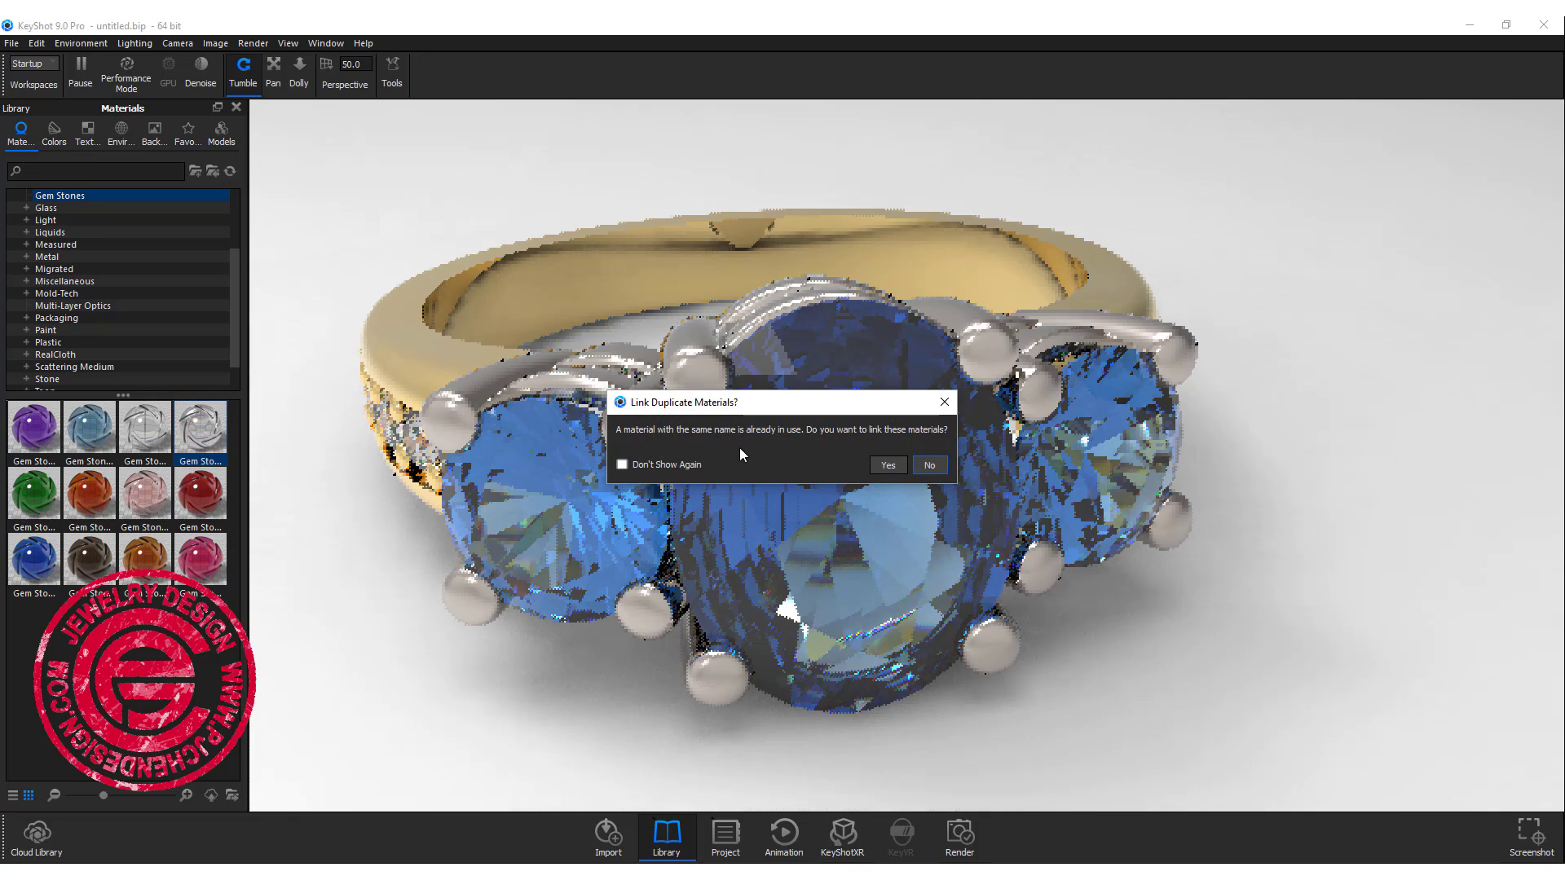
left_click(922, 466)
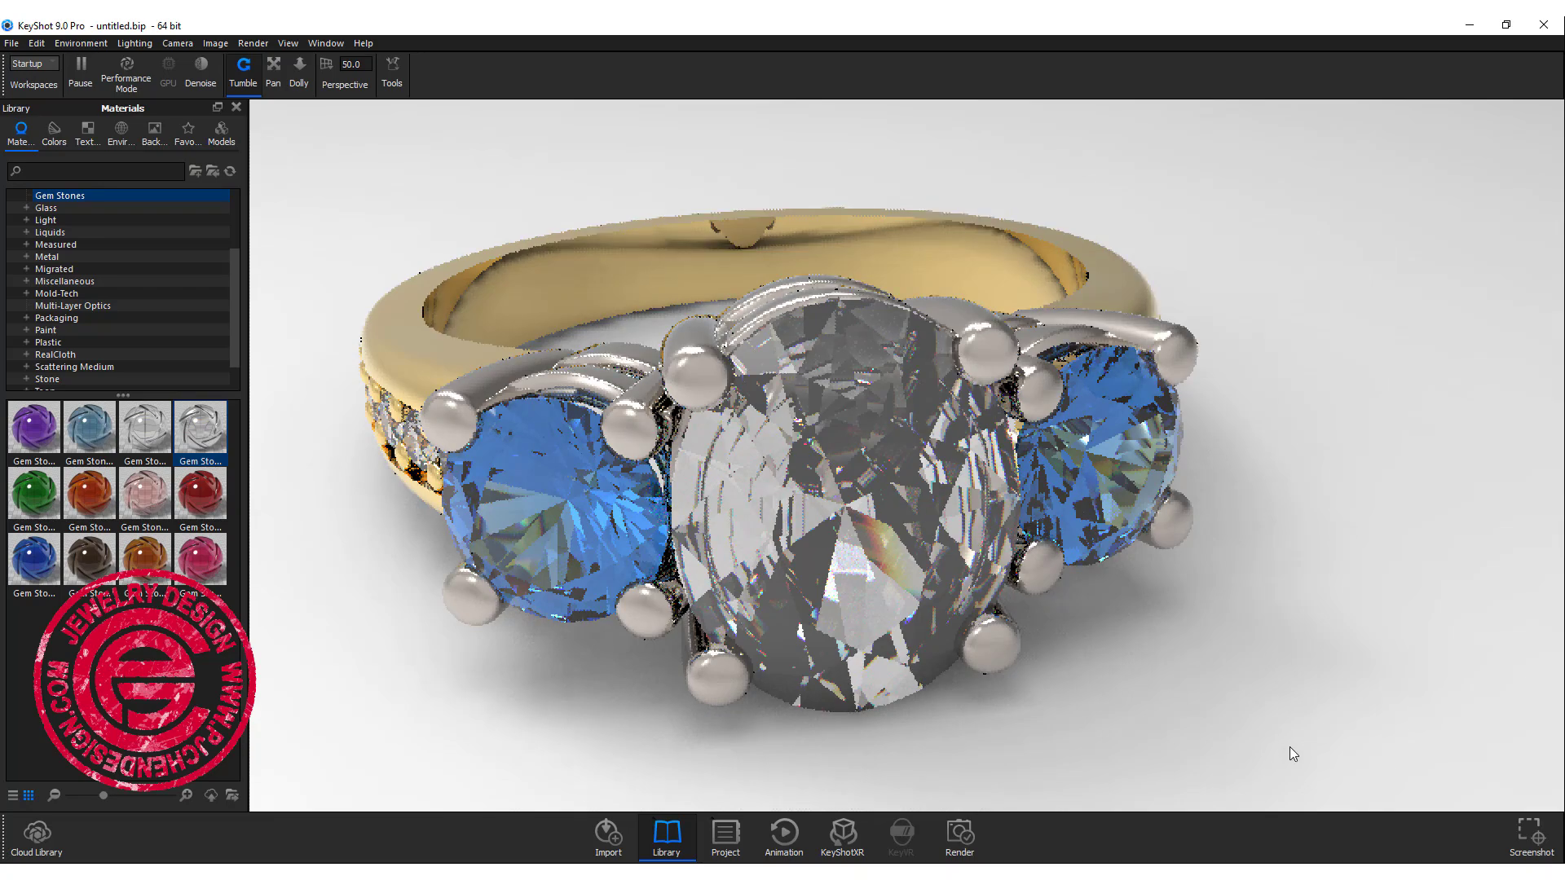
Apply Gem Stone Ruby from the Library to the two blue side stones
mouse_move(1253, 706)
left_mouse_down()
mouse_move(1224, 581)
mouse_move(1267, 705)
left_mouse_up()
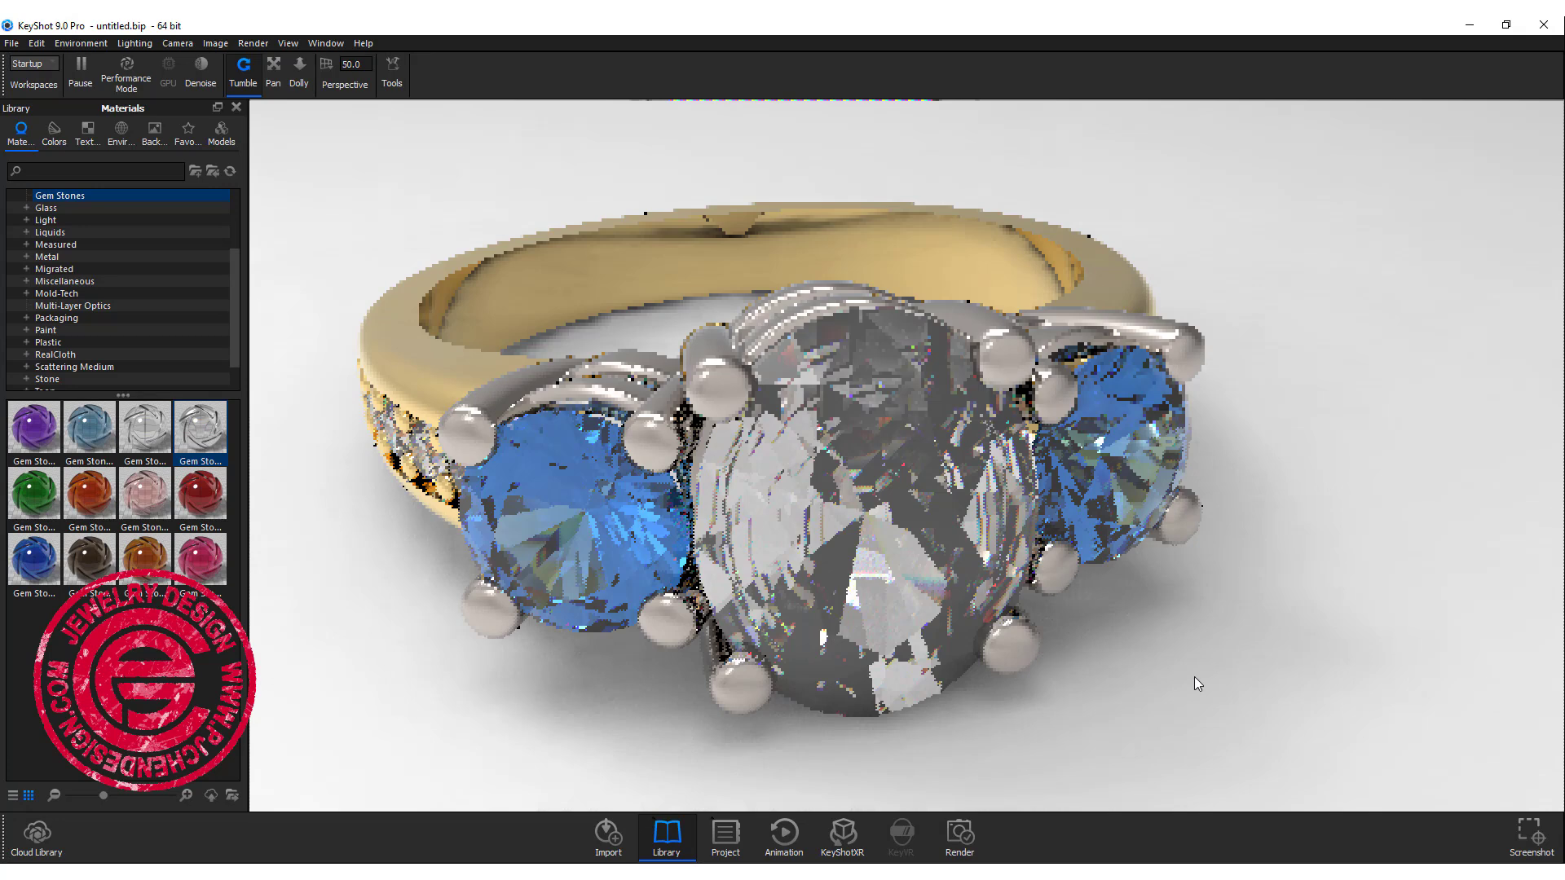
left_click(90, 491)
mouse_move(90, 491)
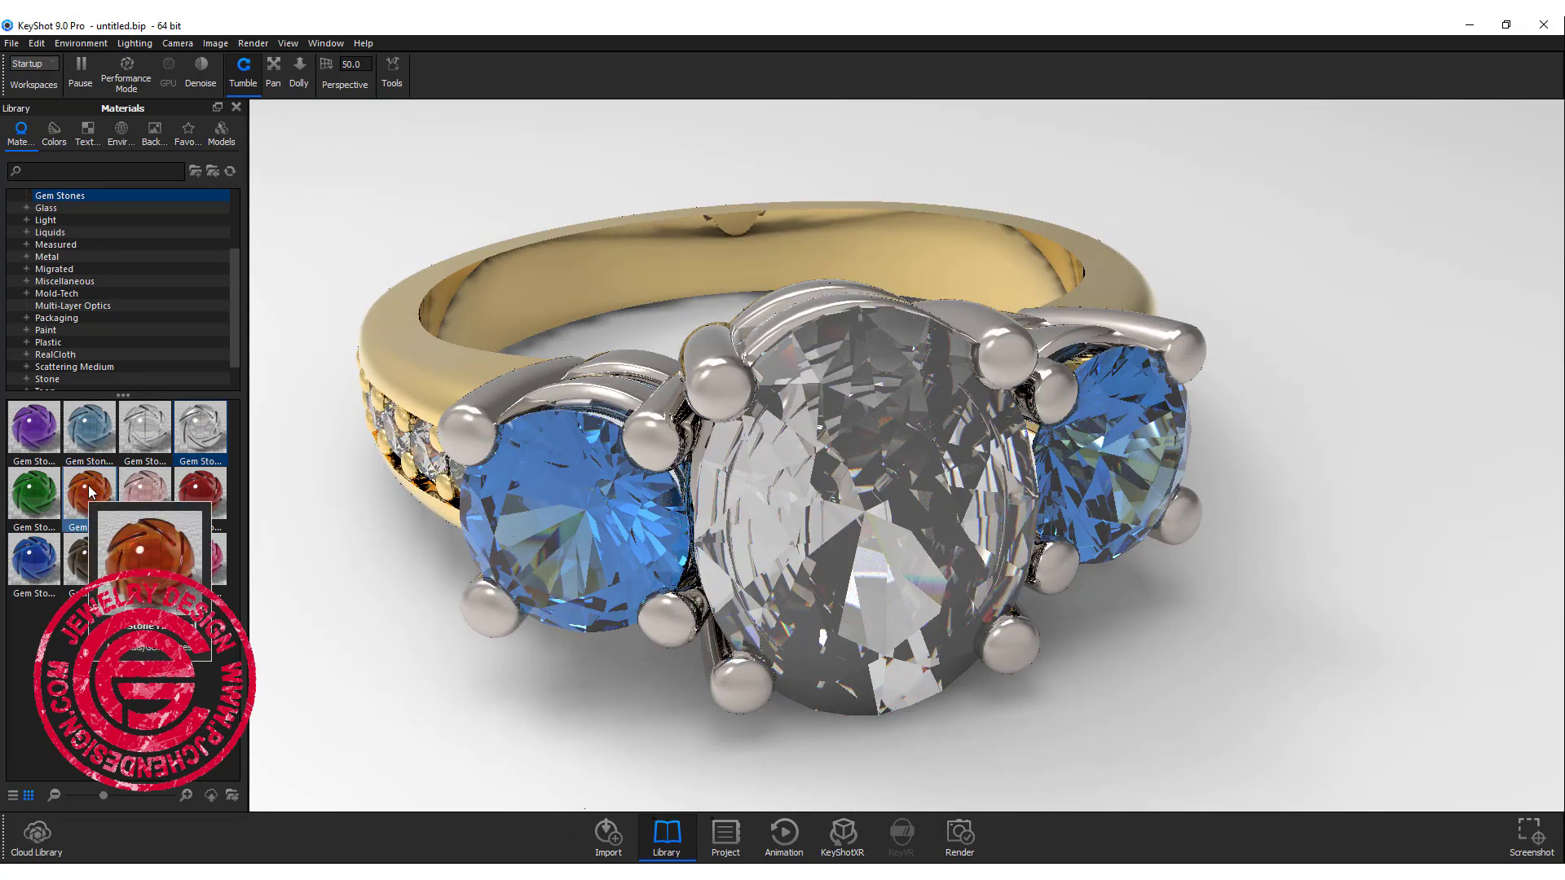
left_click(207, 486)
mouse_move(206, 487)
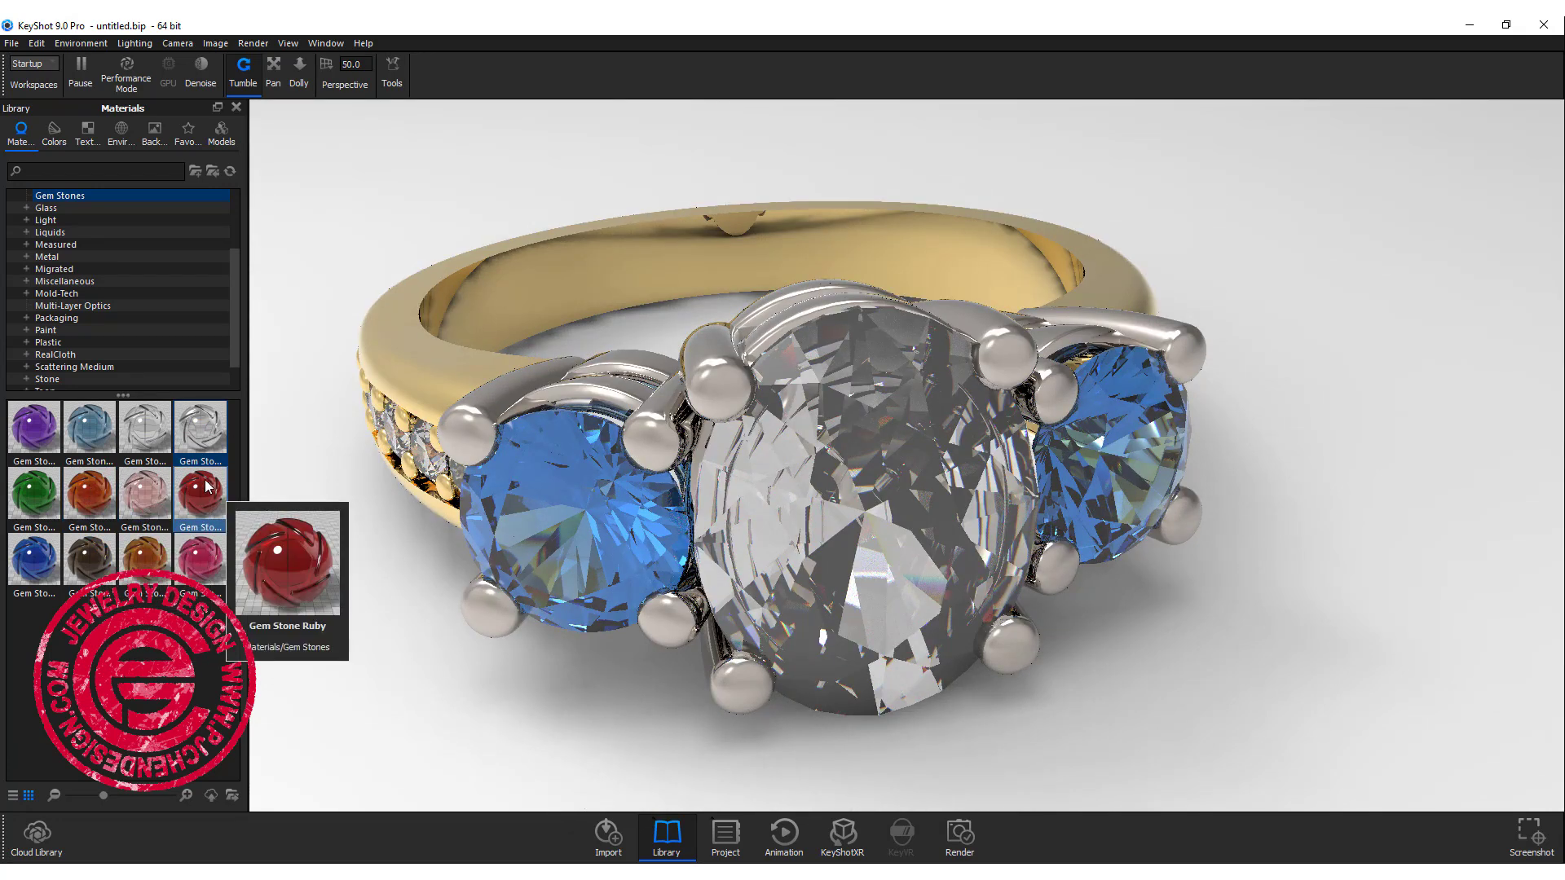
left_click_drag(206, 486, 550, 520)
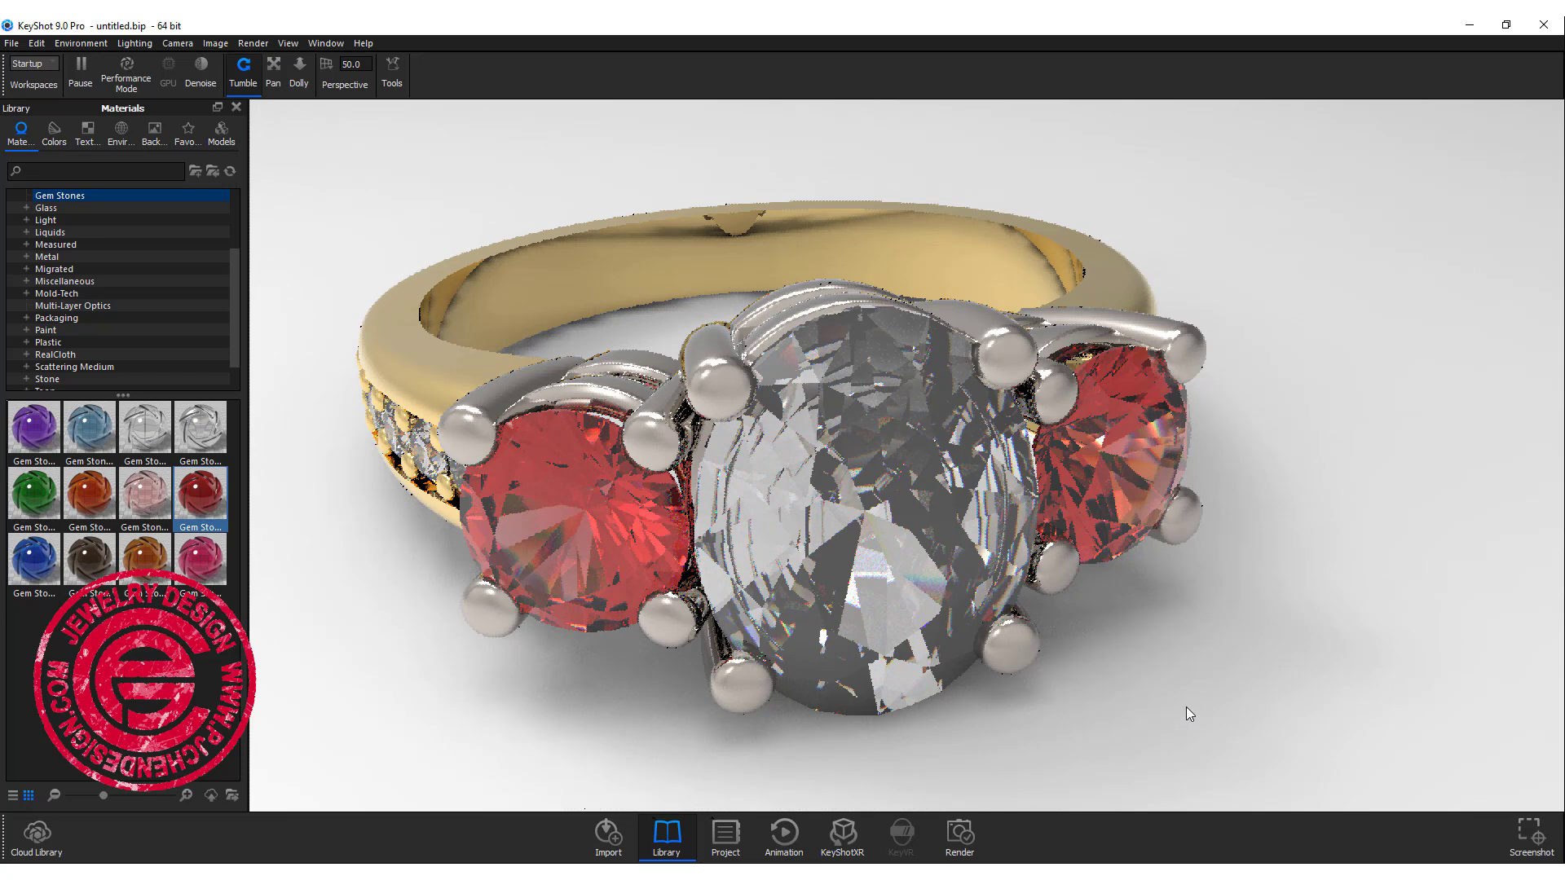
Show the side stones' Gem Stone Ruby settings in the Project window's Material tab
key("space")
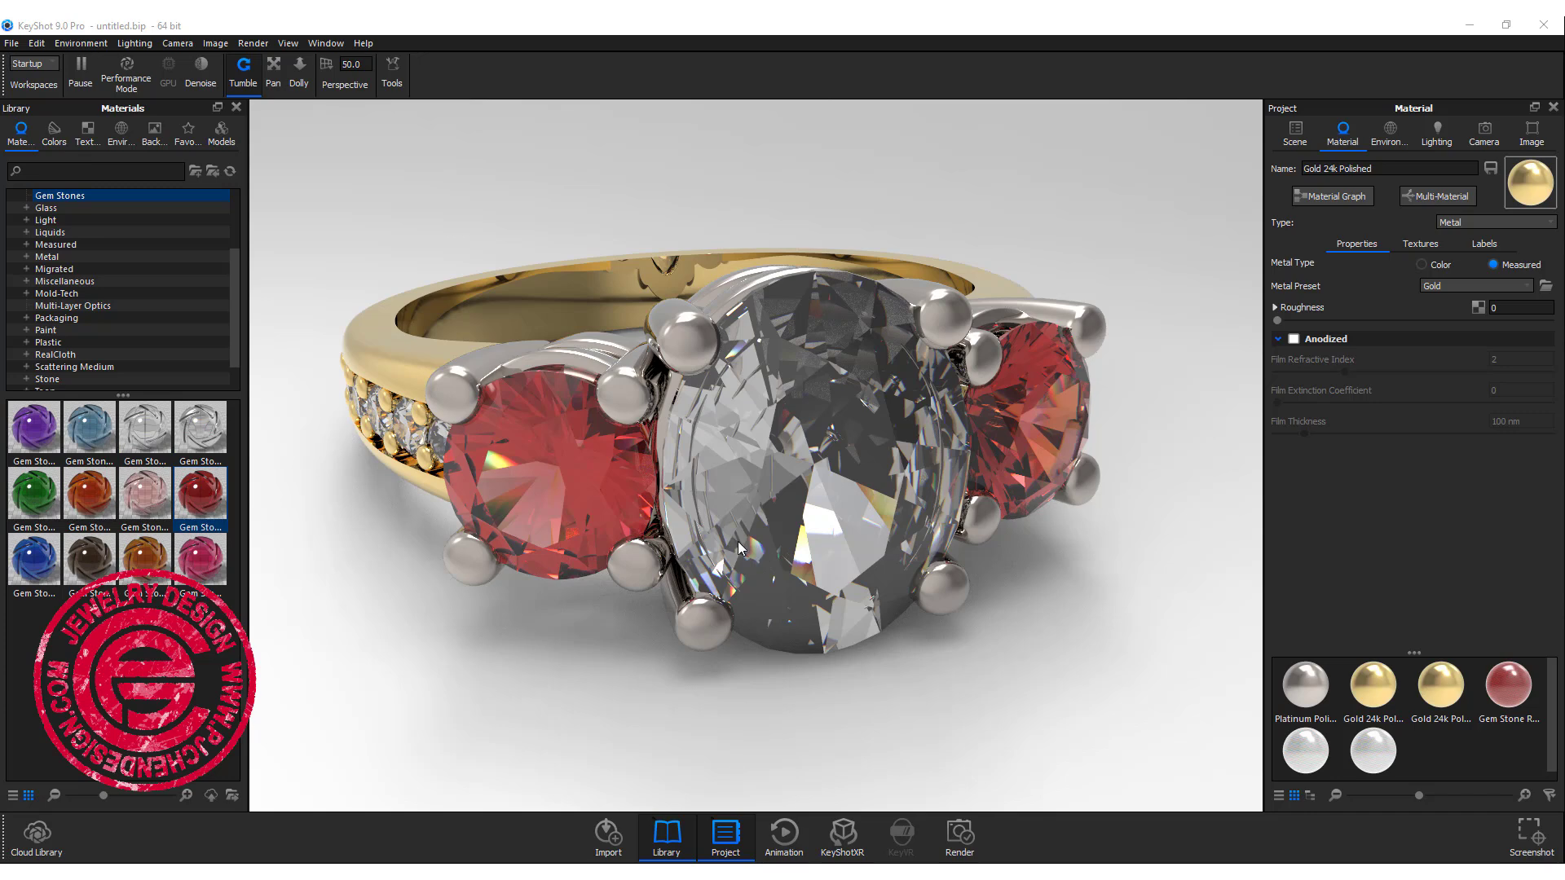
left_click(814, 539)
left_click(560, 473)
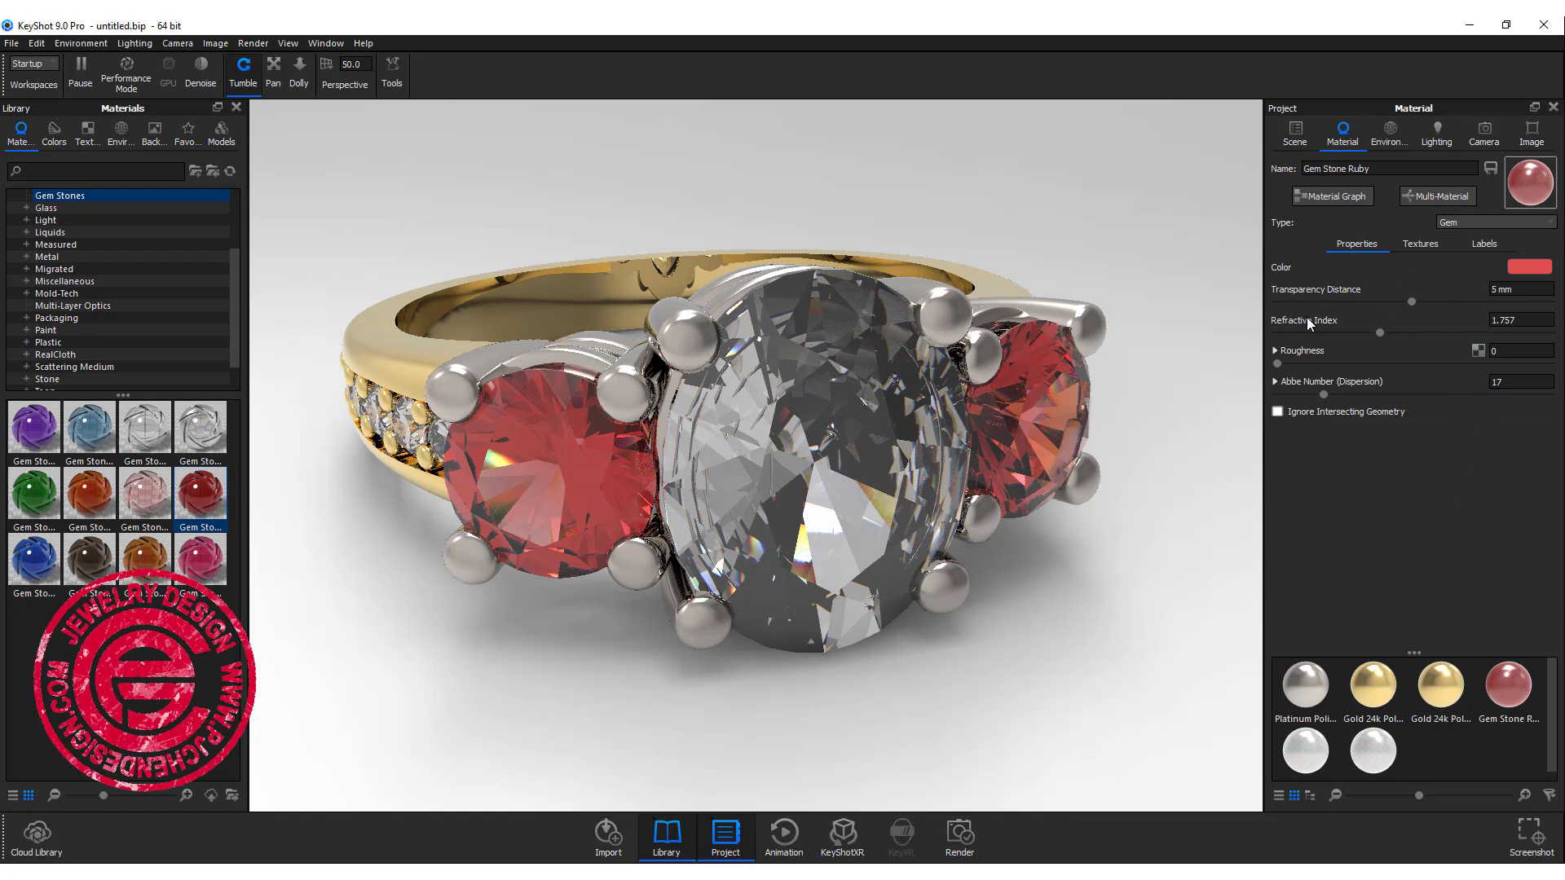
Set the ruby colour to #EF2020 (RGB 239, 32, 32) and save it as a custom swatch
left_click(1543, 272)
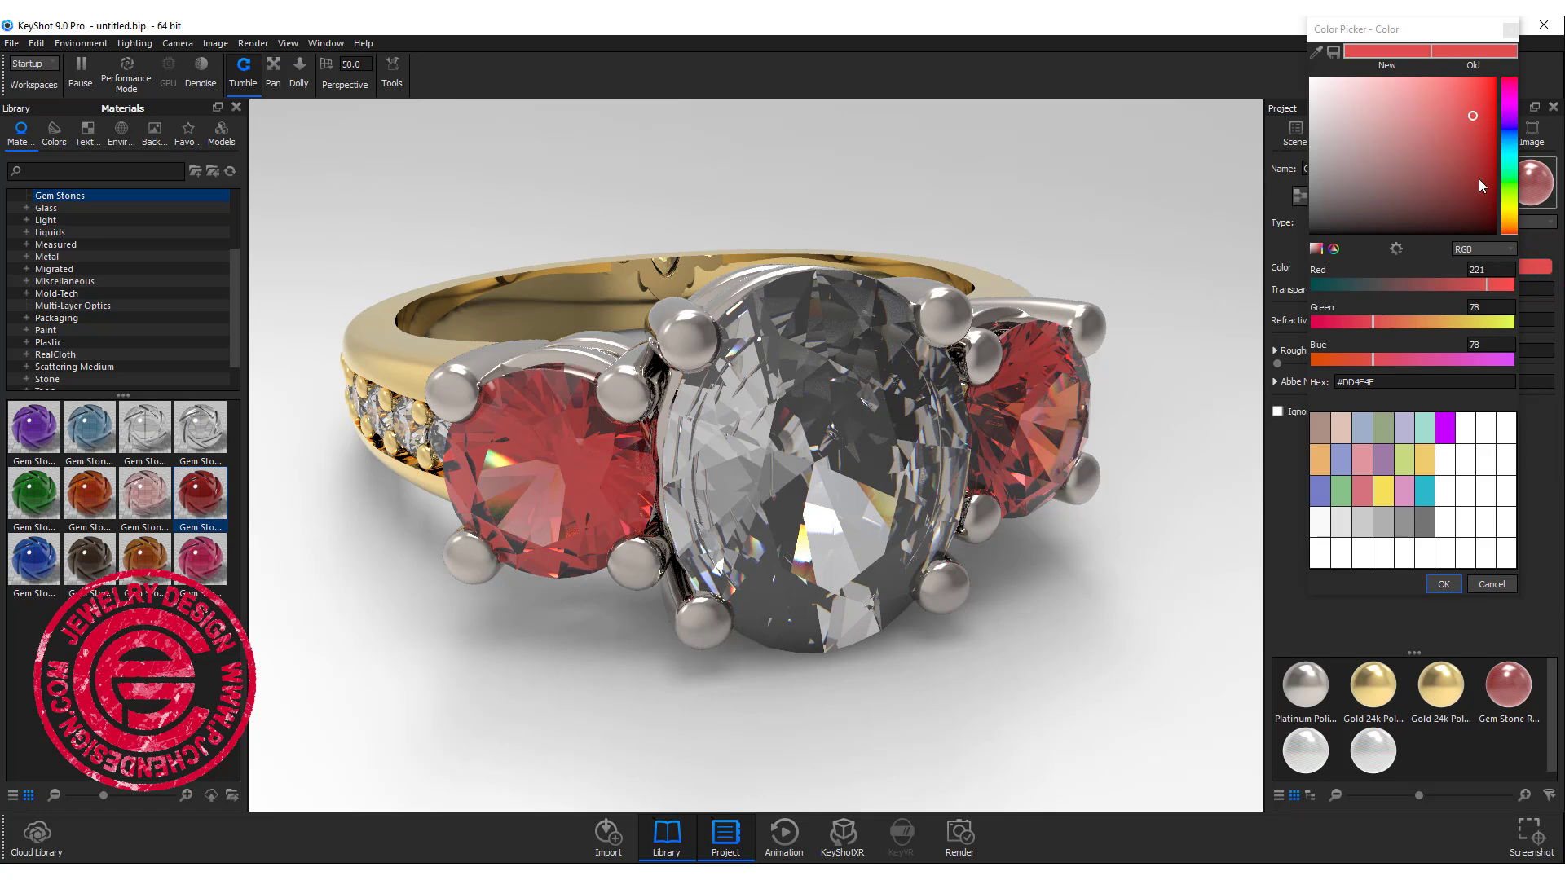
left_click_drag(1470, 115, 1494, 80)
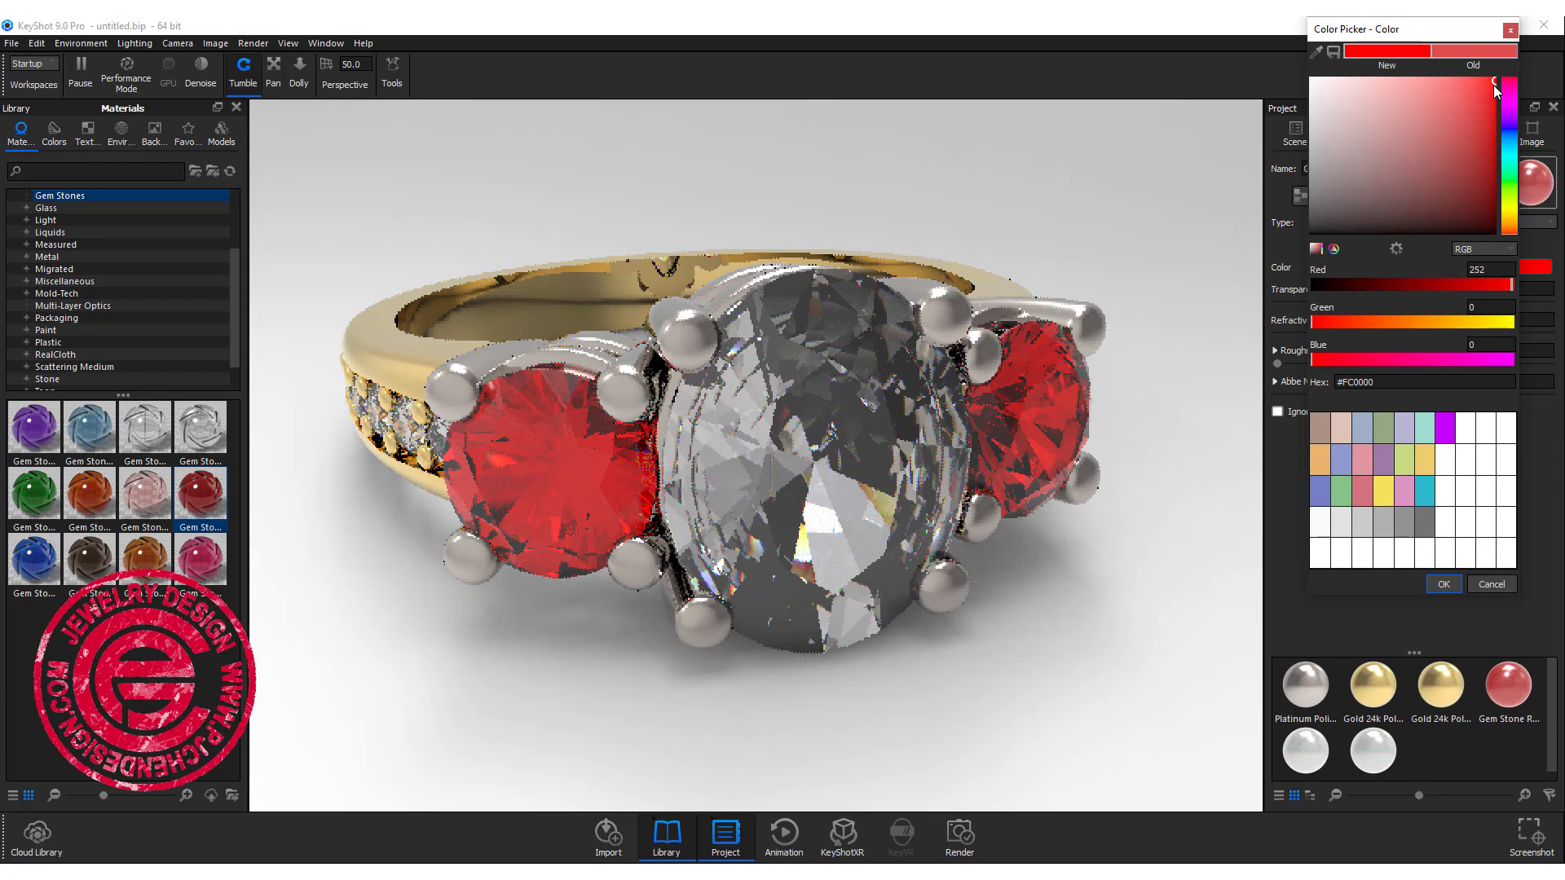
left_click_drag(1495, 80, 1493, 95)
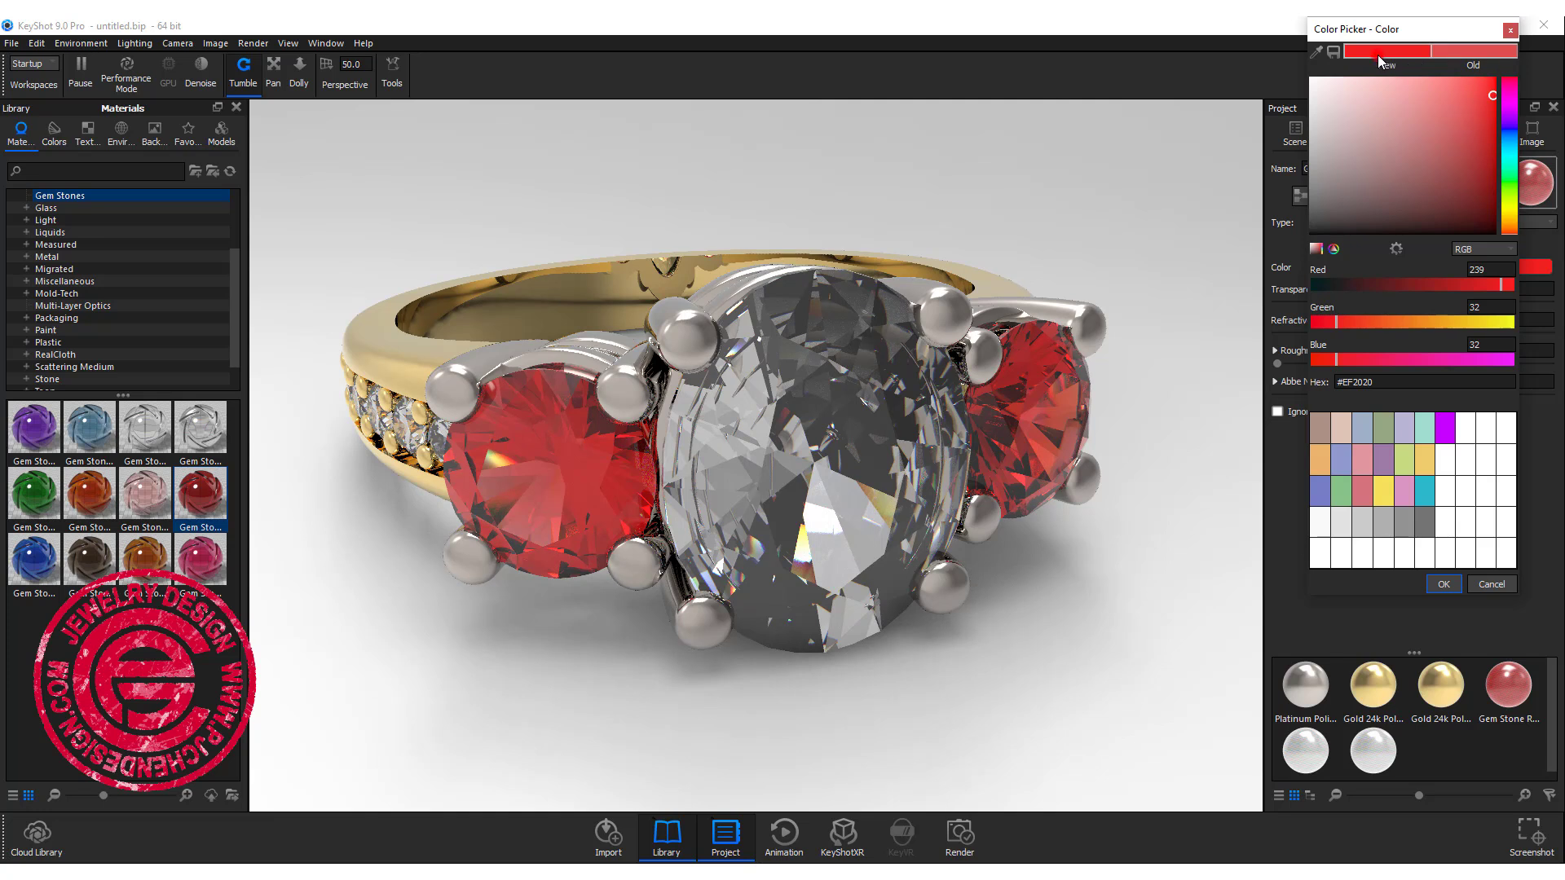
left_click_drag(1378, 55, 1464, 459)
left_click(1441, 585)
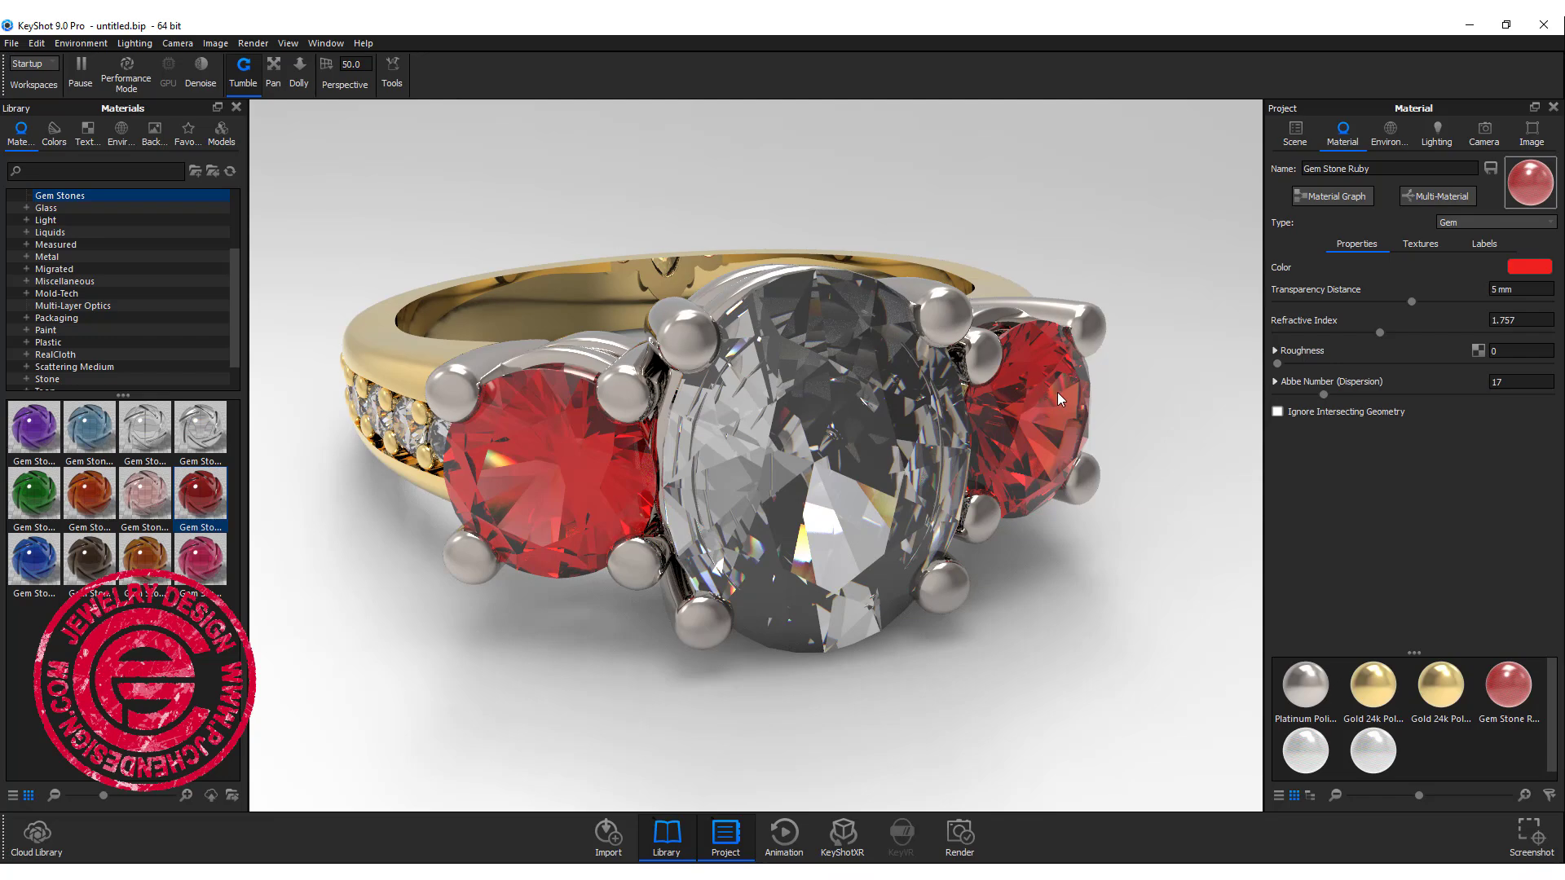
Swing the ring to a frontal view, then tilt it to look down on the band
left_click_drag(1205, 417, 842, 359)
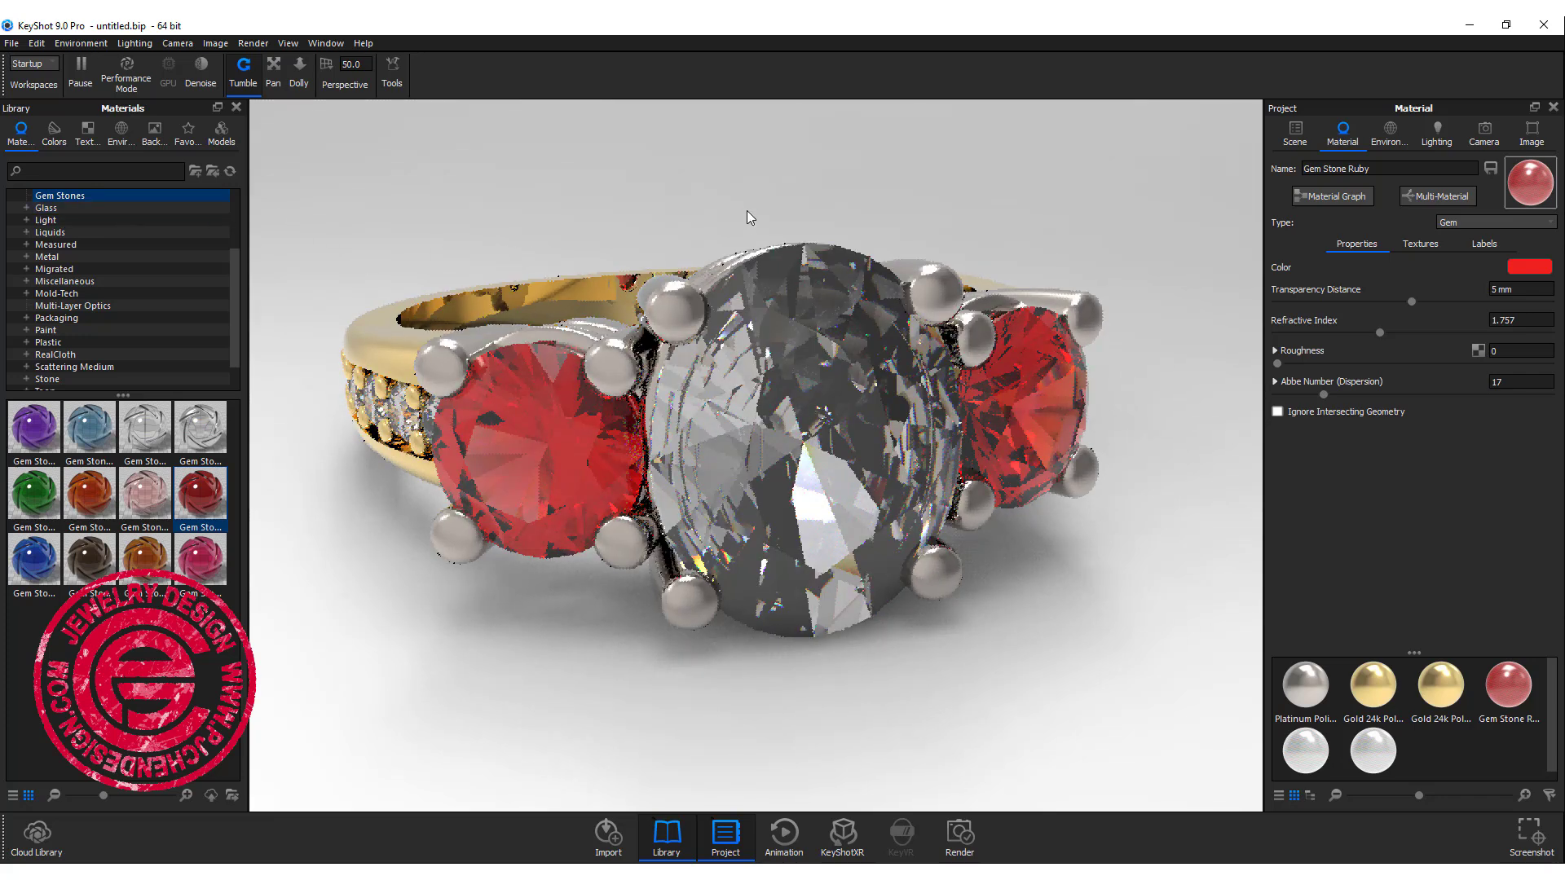
mouse_move(747, 210)
left_mouse_down()
mouse_move(749, 276)
mouse_move(751, 220)
left_mouse_up()
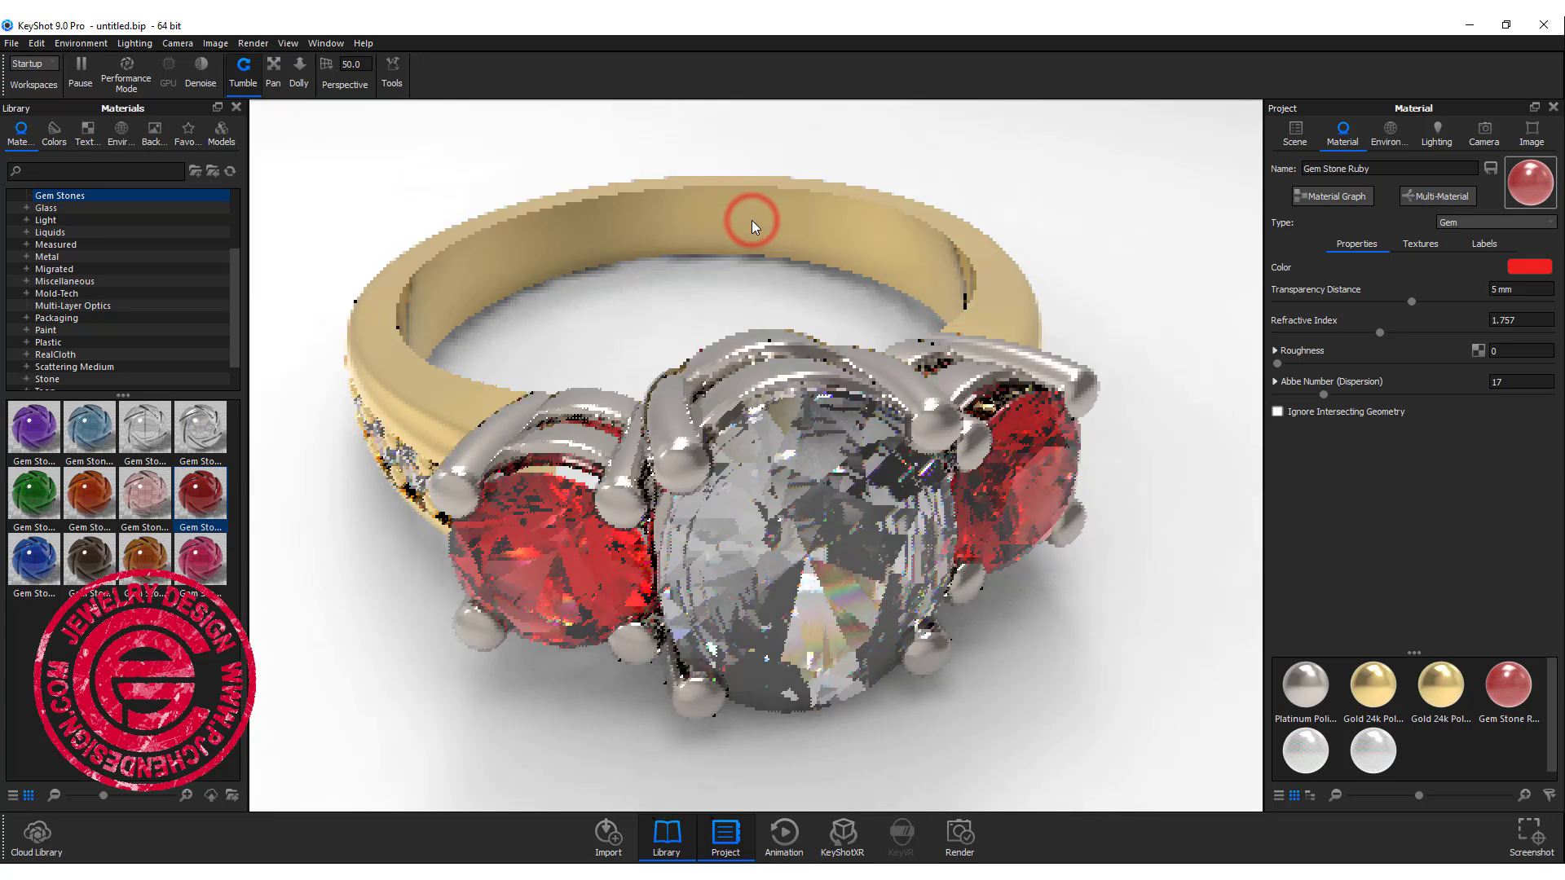
Open the band's Gold 24k Polished material settings for editing
double_click(751, 220)
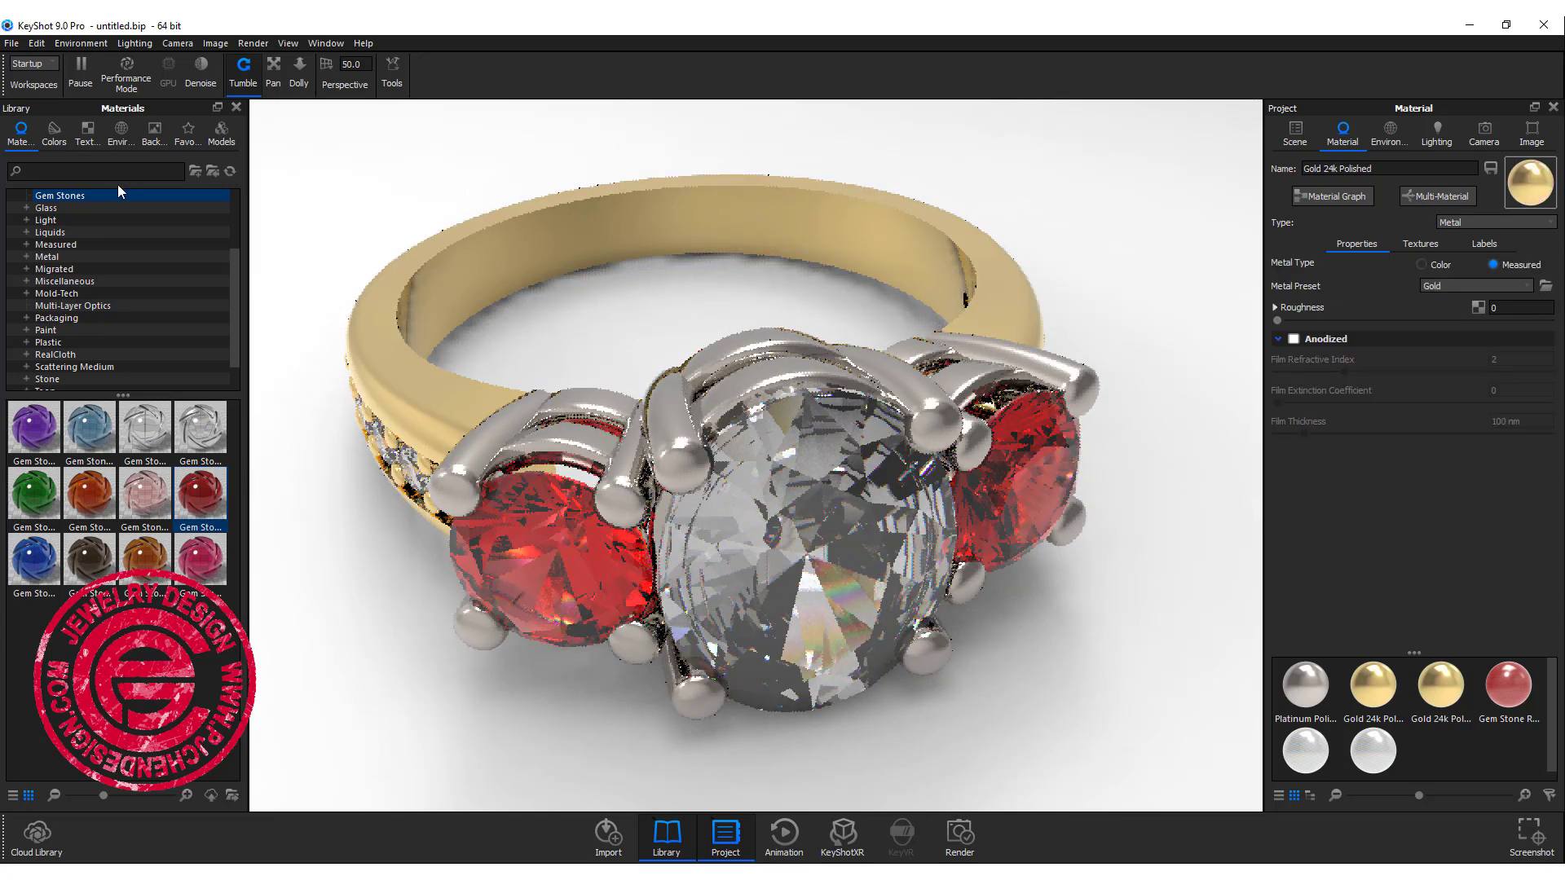
scroll(102, 290, "down", 1)
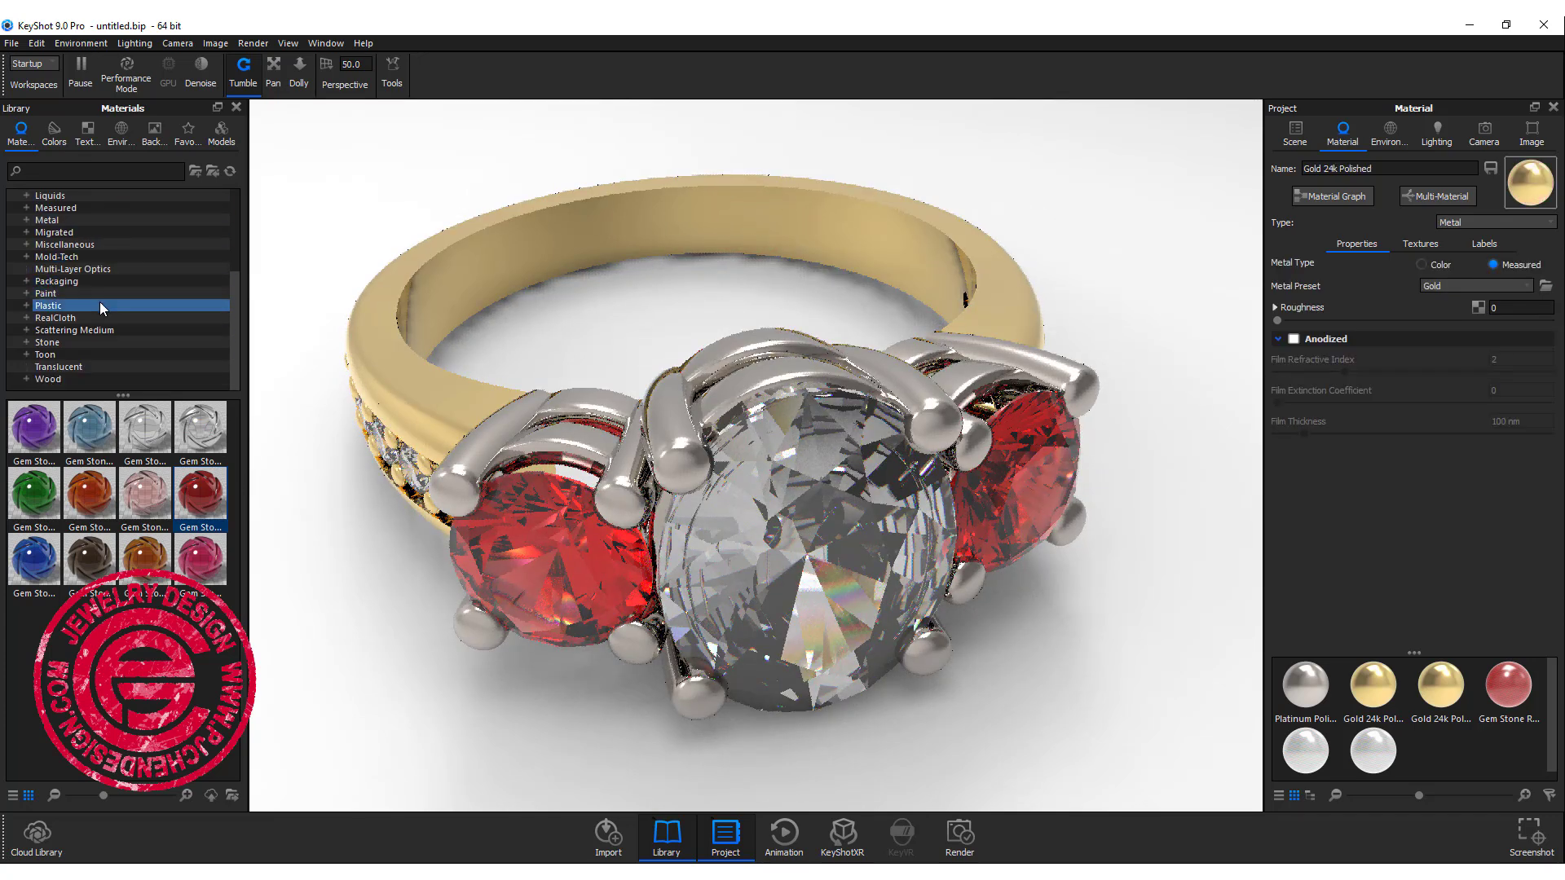
scroll(101, 299, "up", 4)
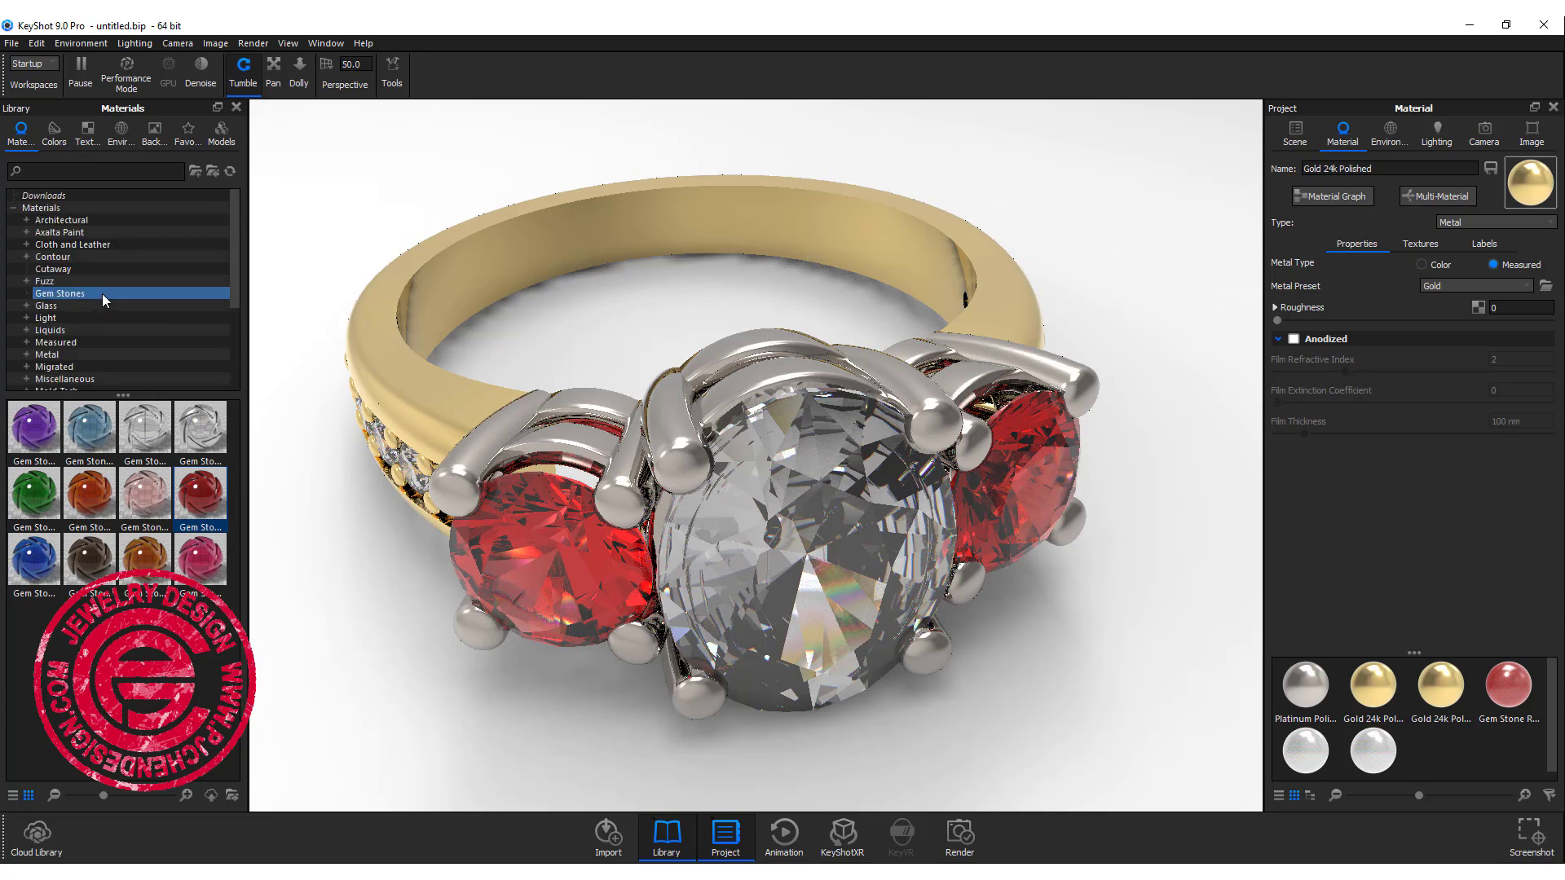
Filter the Library to Materials > Metal > Precious > Gold materials
left_click(92, 353)
left_click(26, 354)
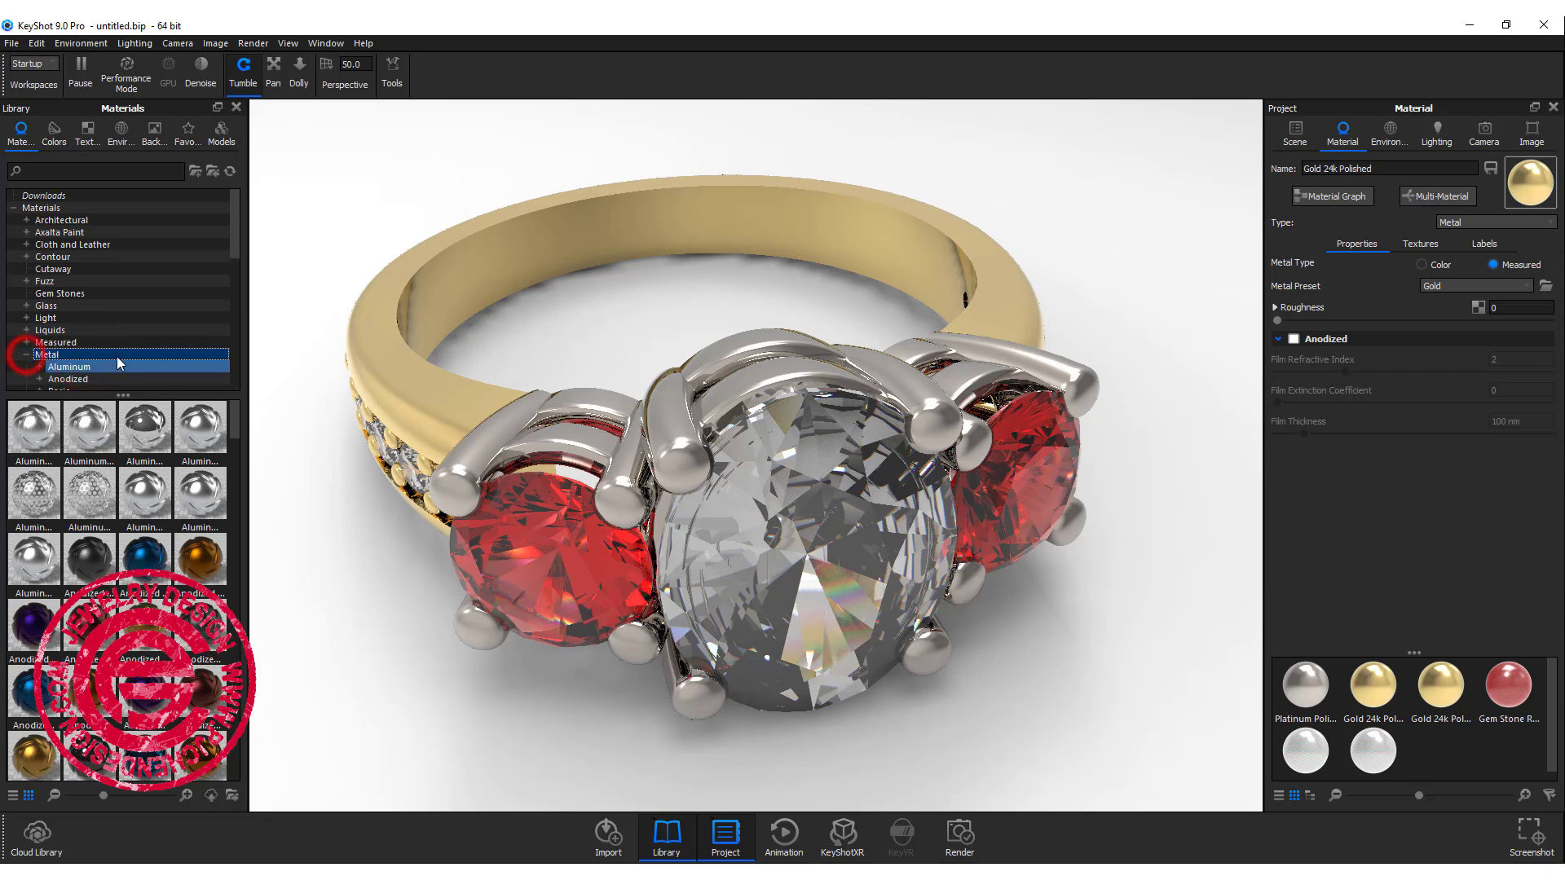
scroll(118, 363, "down", 4)
left_click(39, 367)
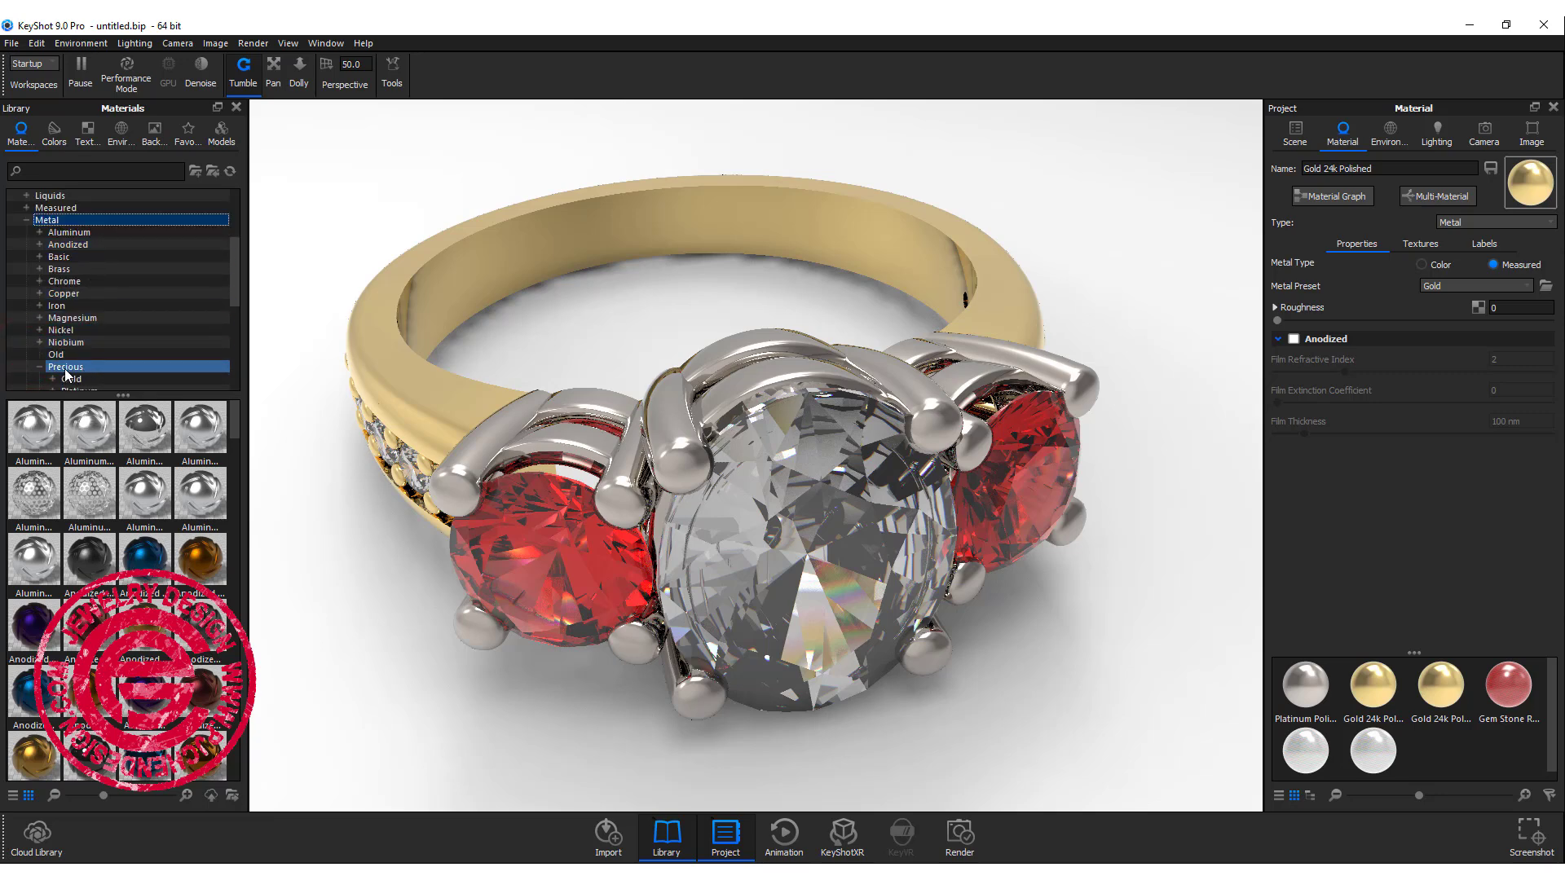
left_click(65, 367)
scroll(90, 317, "down", 2)
scroll(104, 300, "down", 2)
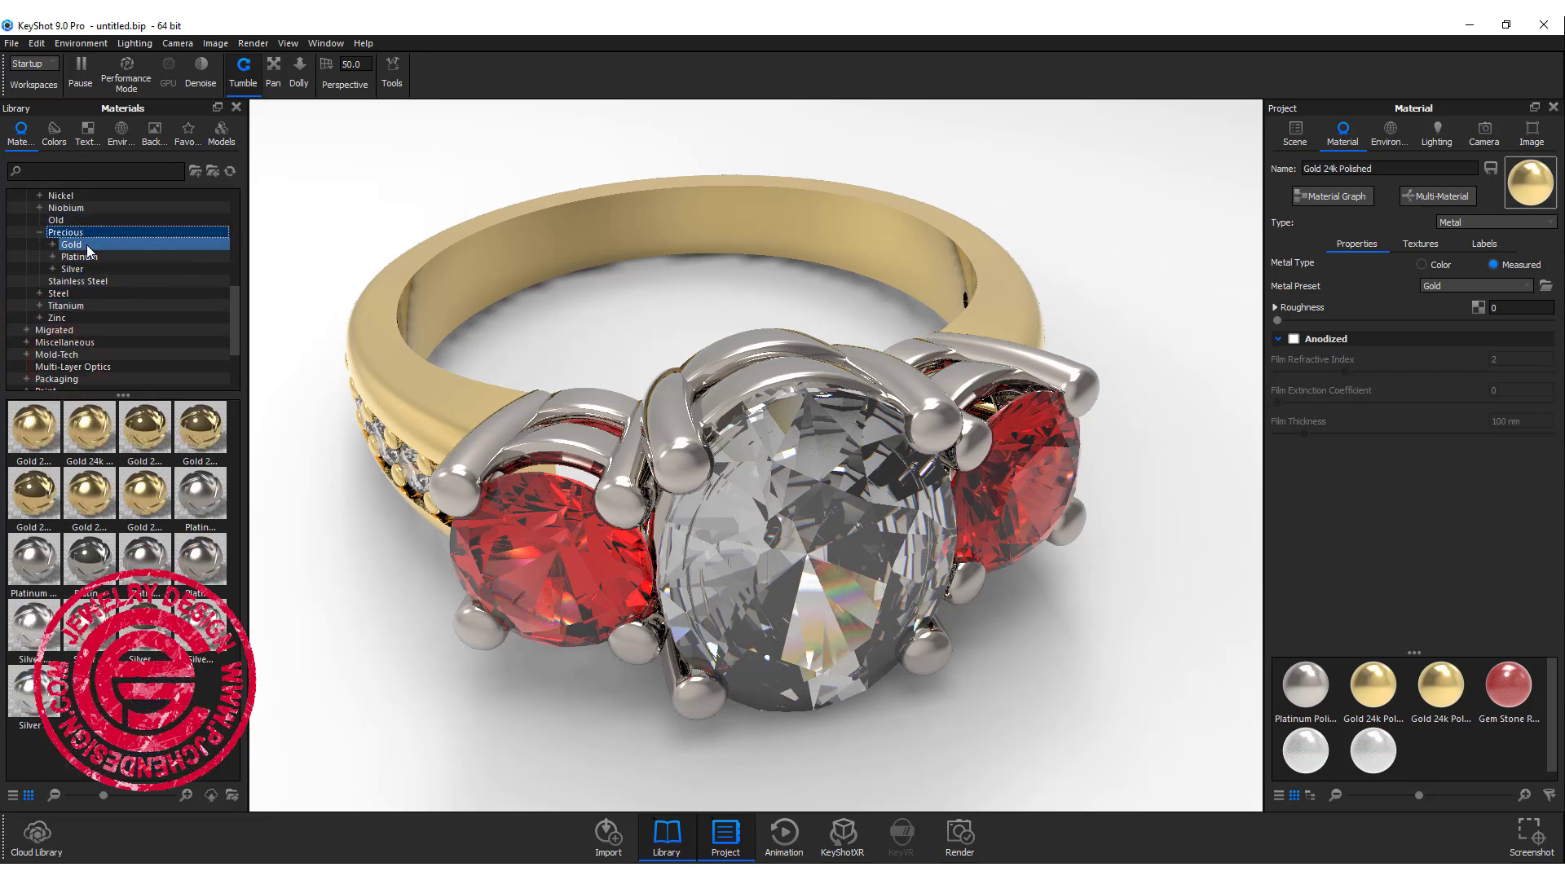
left_click(88, 245)
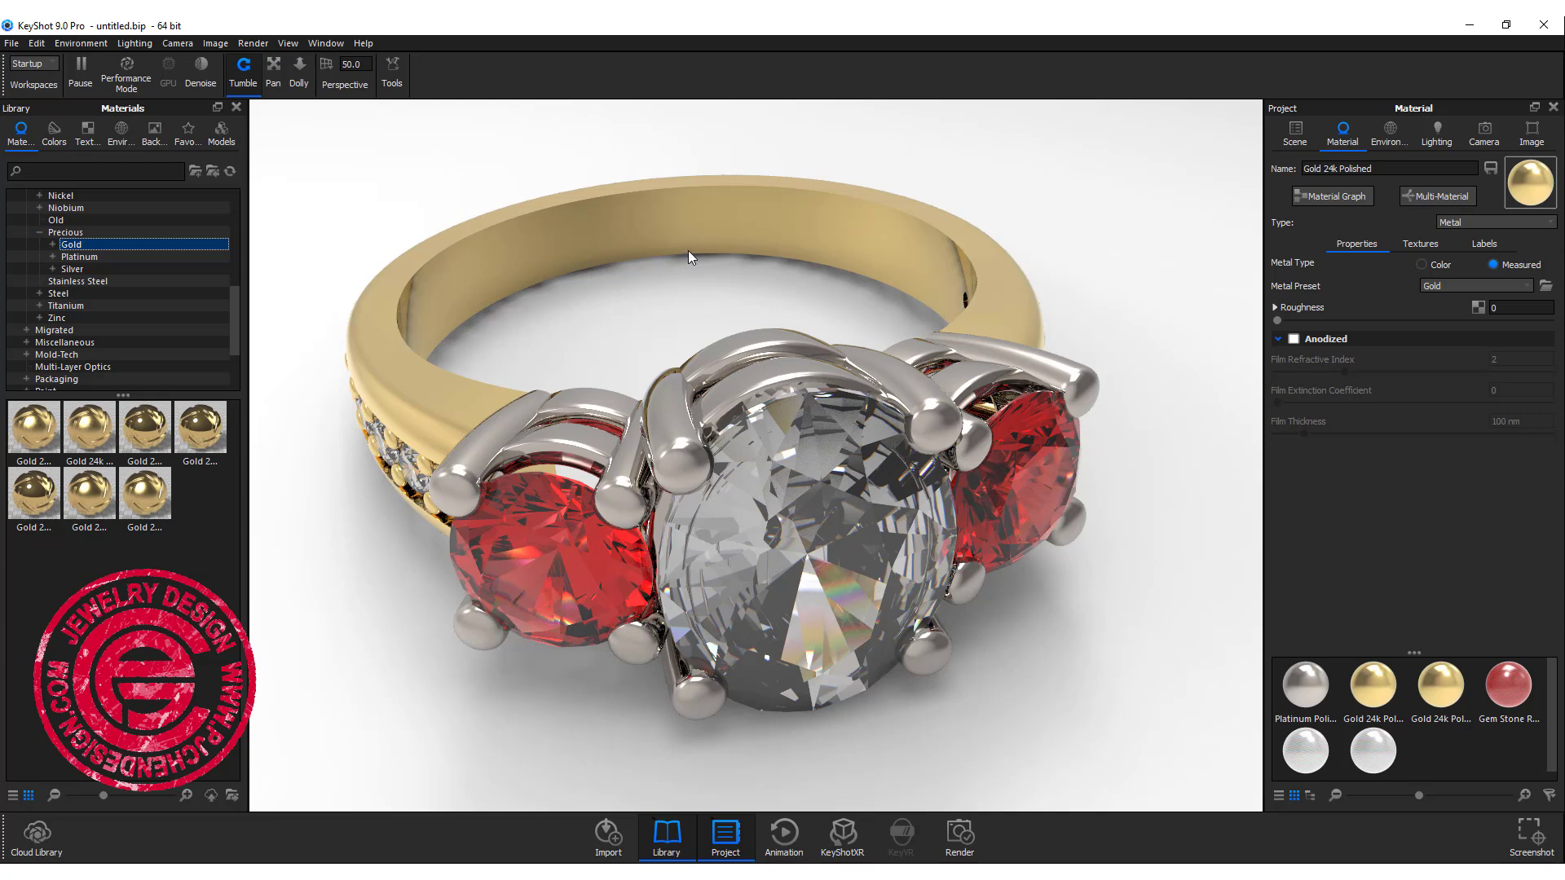
left_click_drag(732, 290, 756, 271)
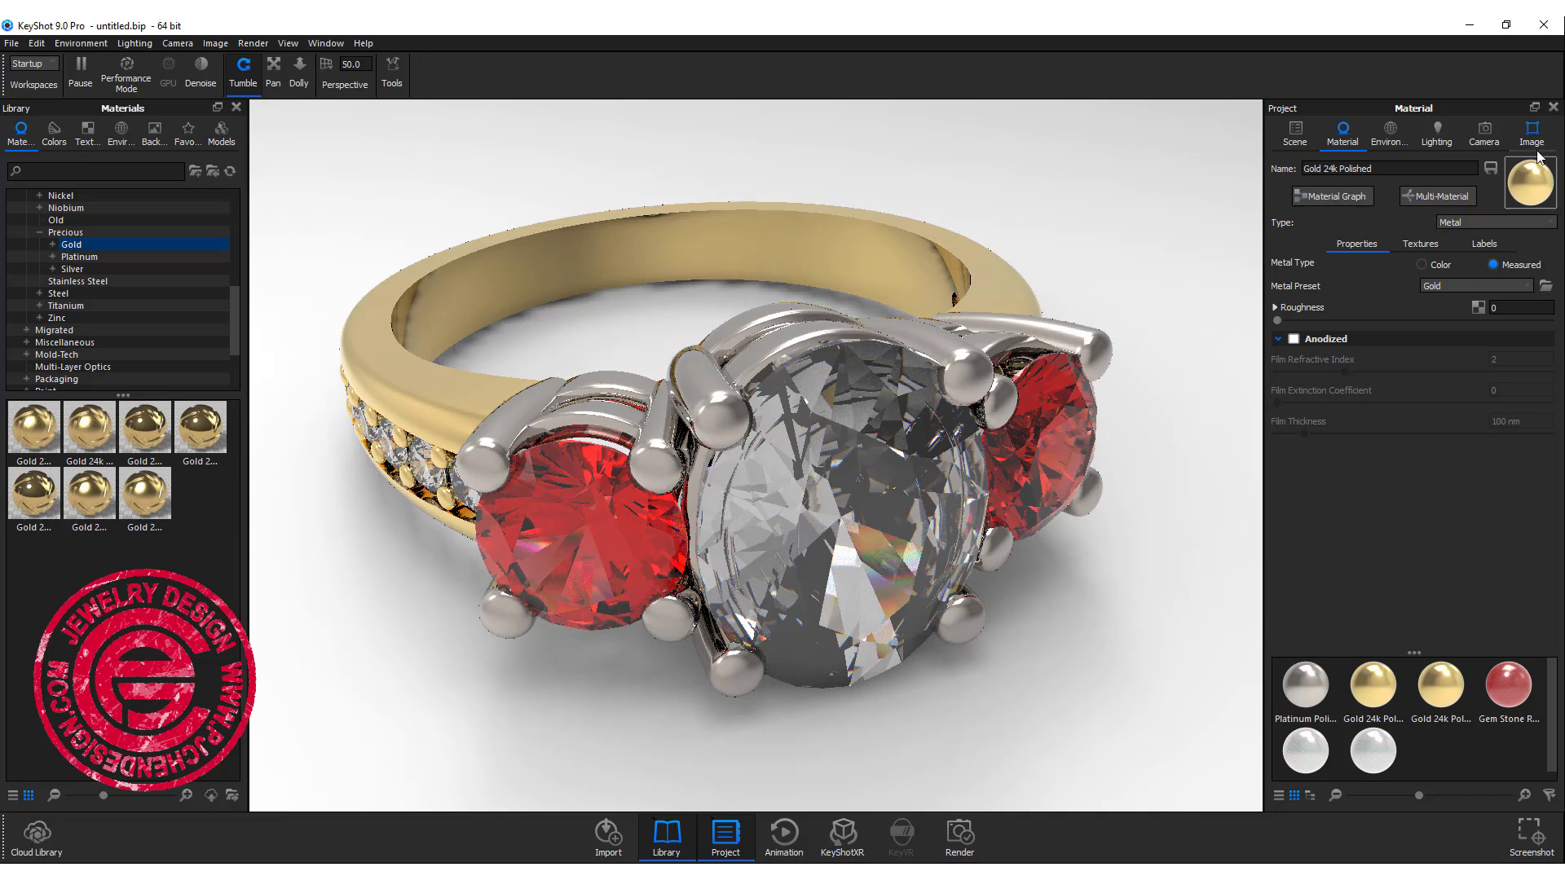
Change the band material's Metal Preset from Gold to Copper
left_click(1447, 286)
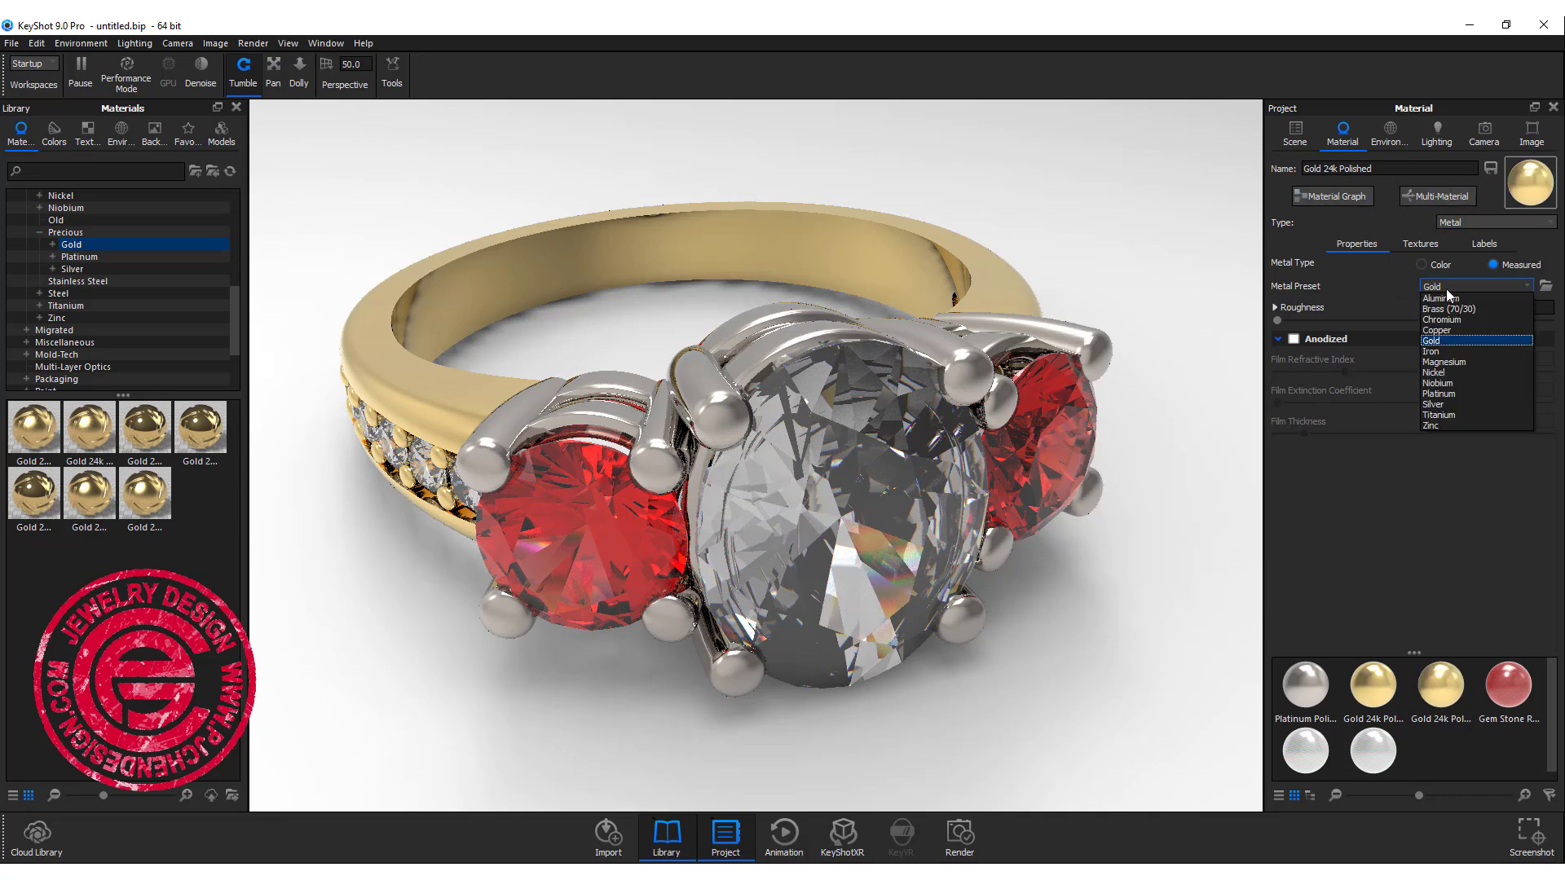
left_click(1459, 330)
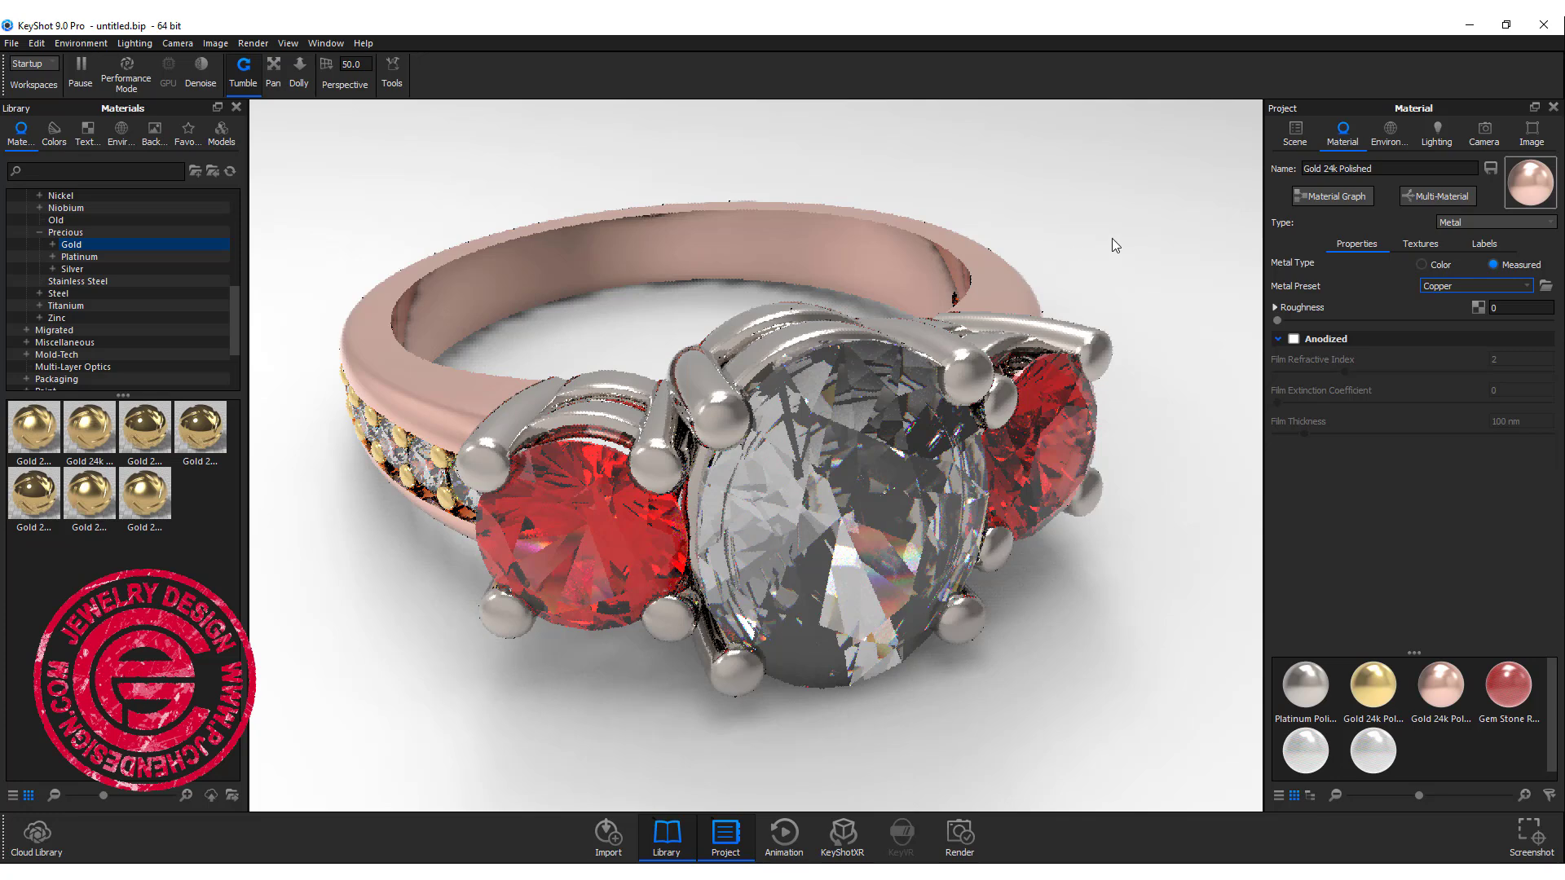
left_click(584, 236)
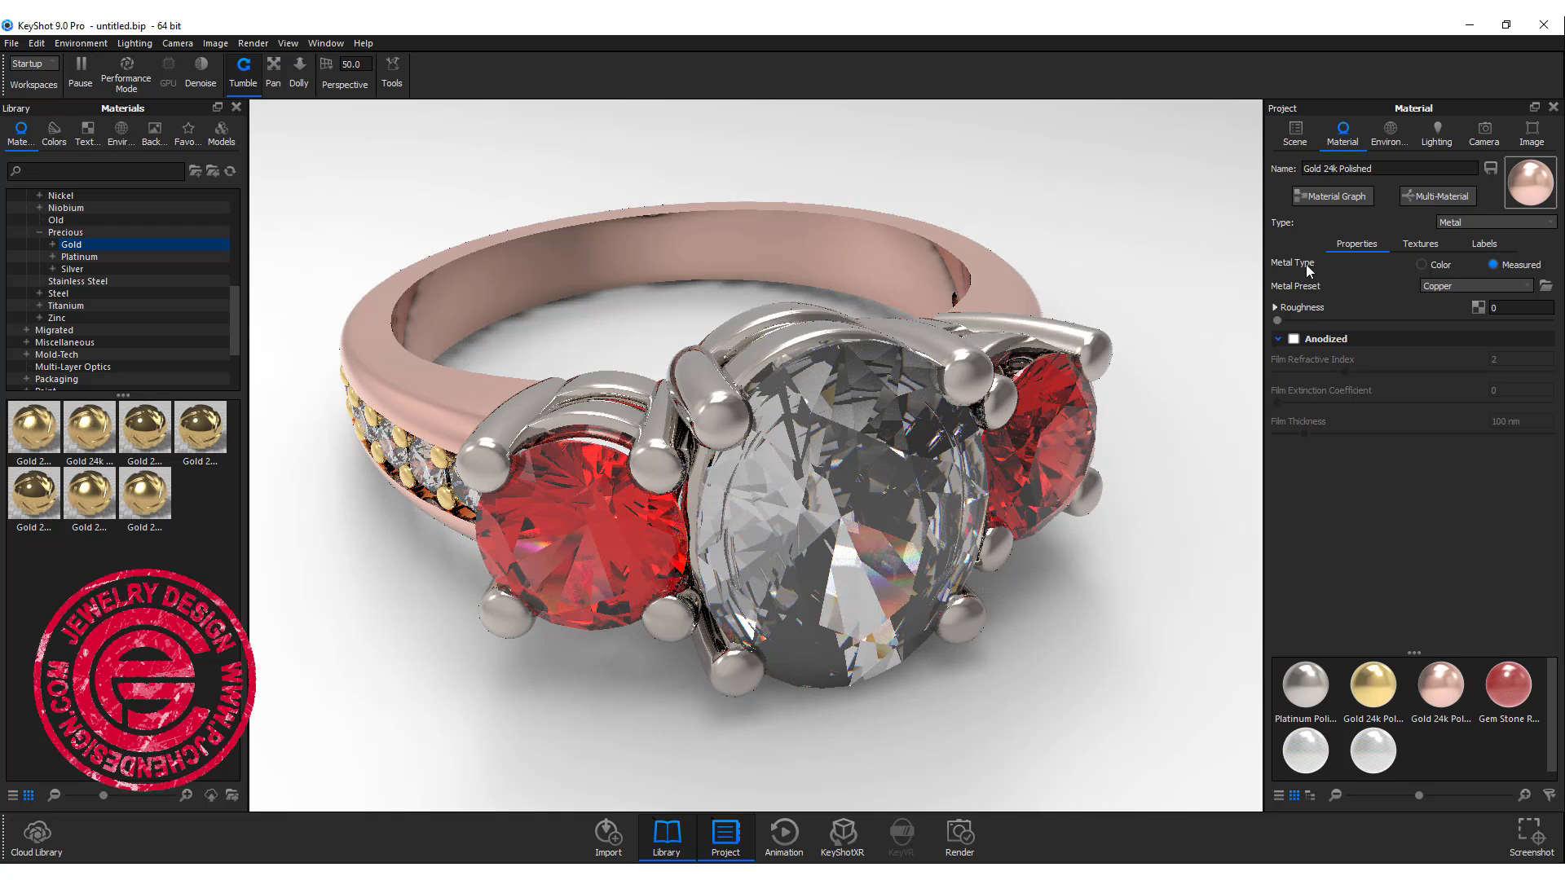
left_click(1421, 266)
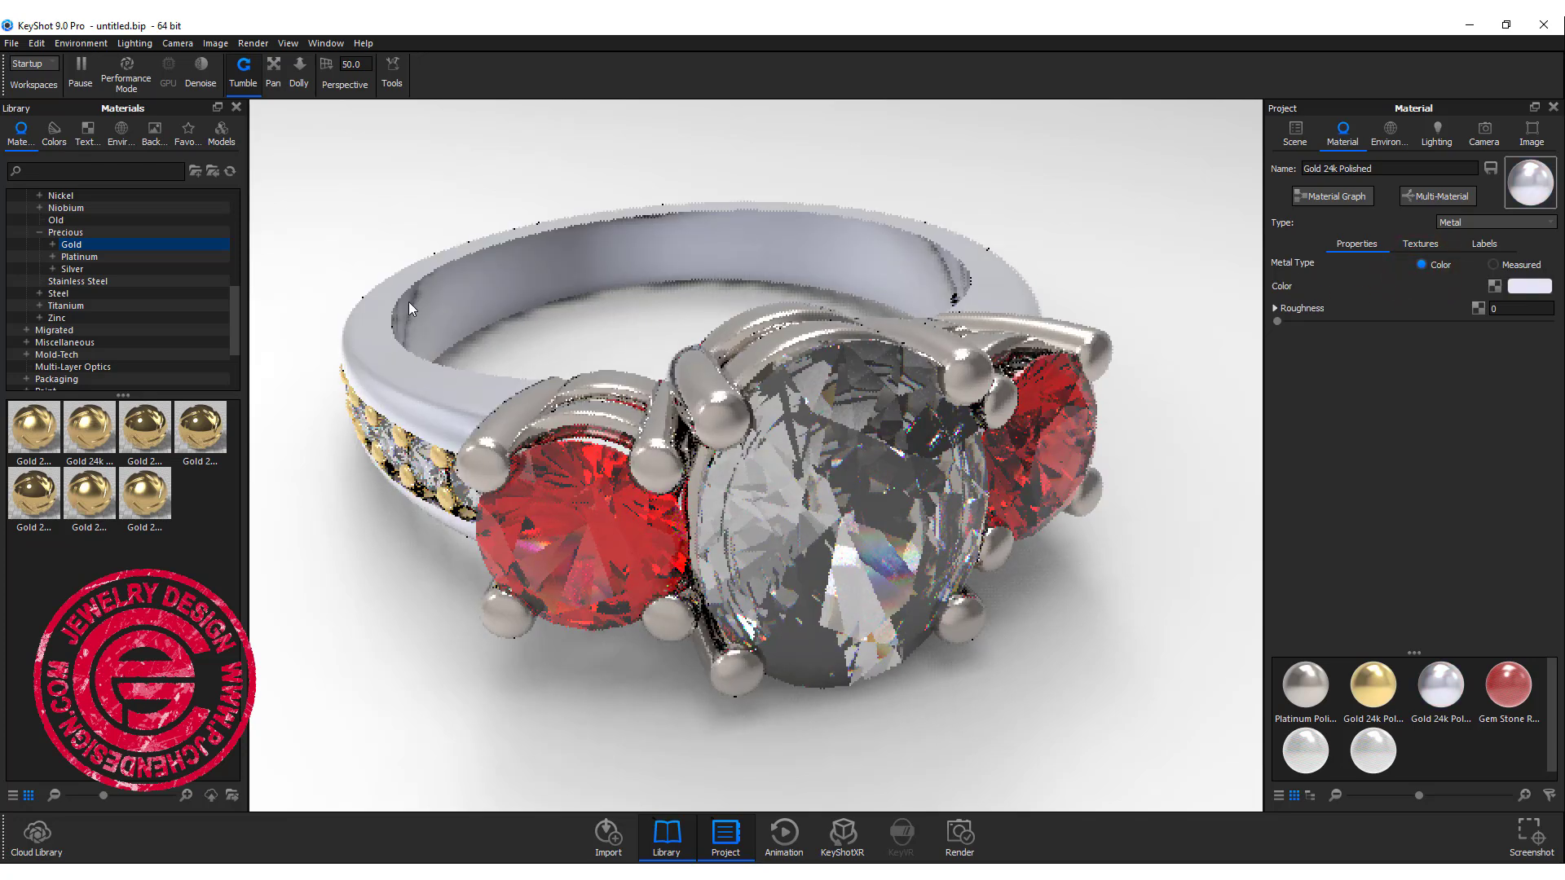
left_click(1518, 289)
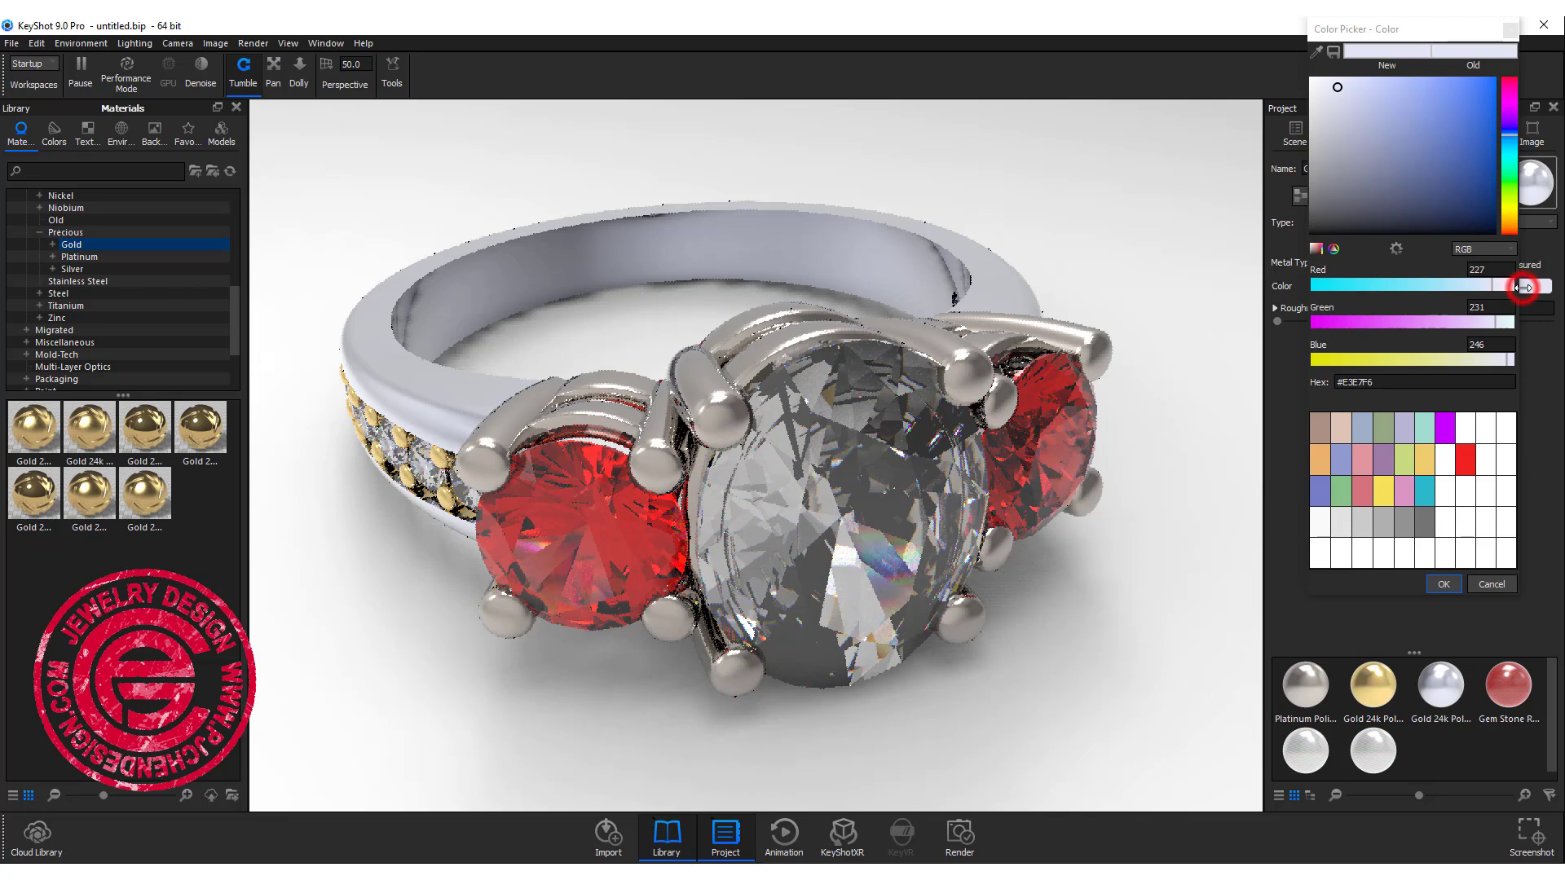
left_click_drag(1514, 132, 1510, 112)
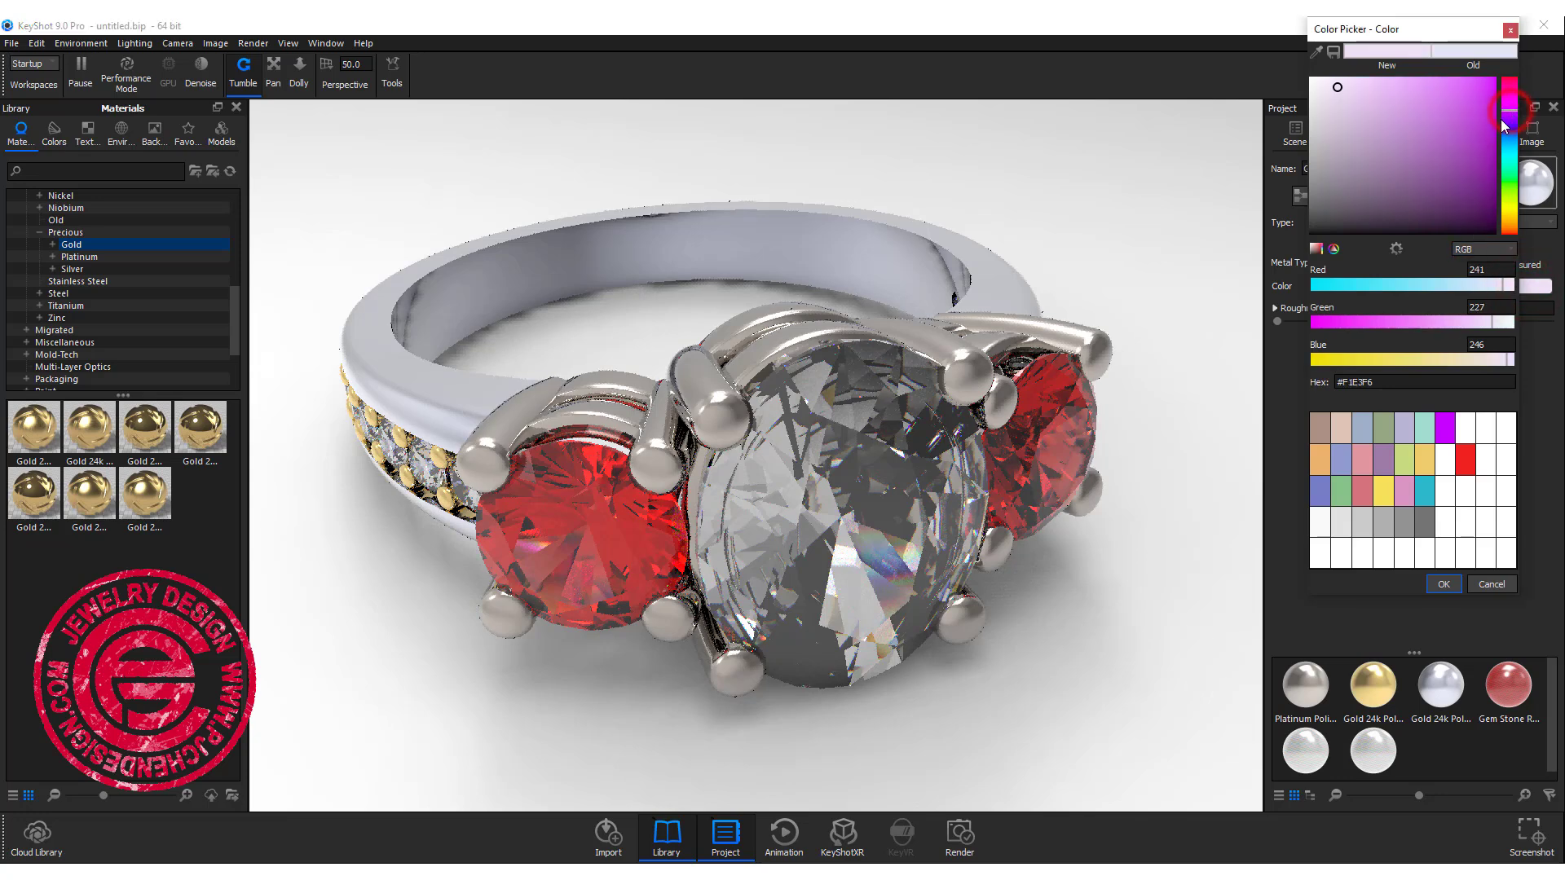
left_click(1411, 495)
left_click(1363, 456)
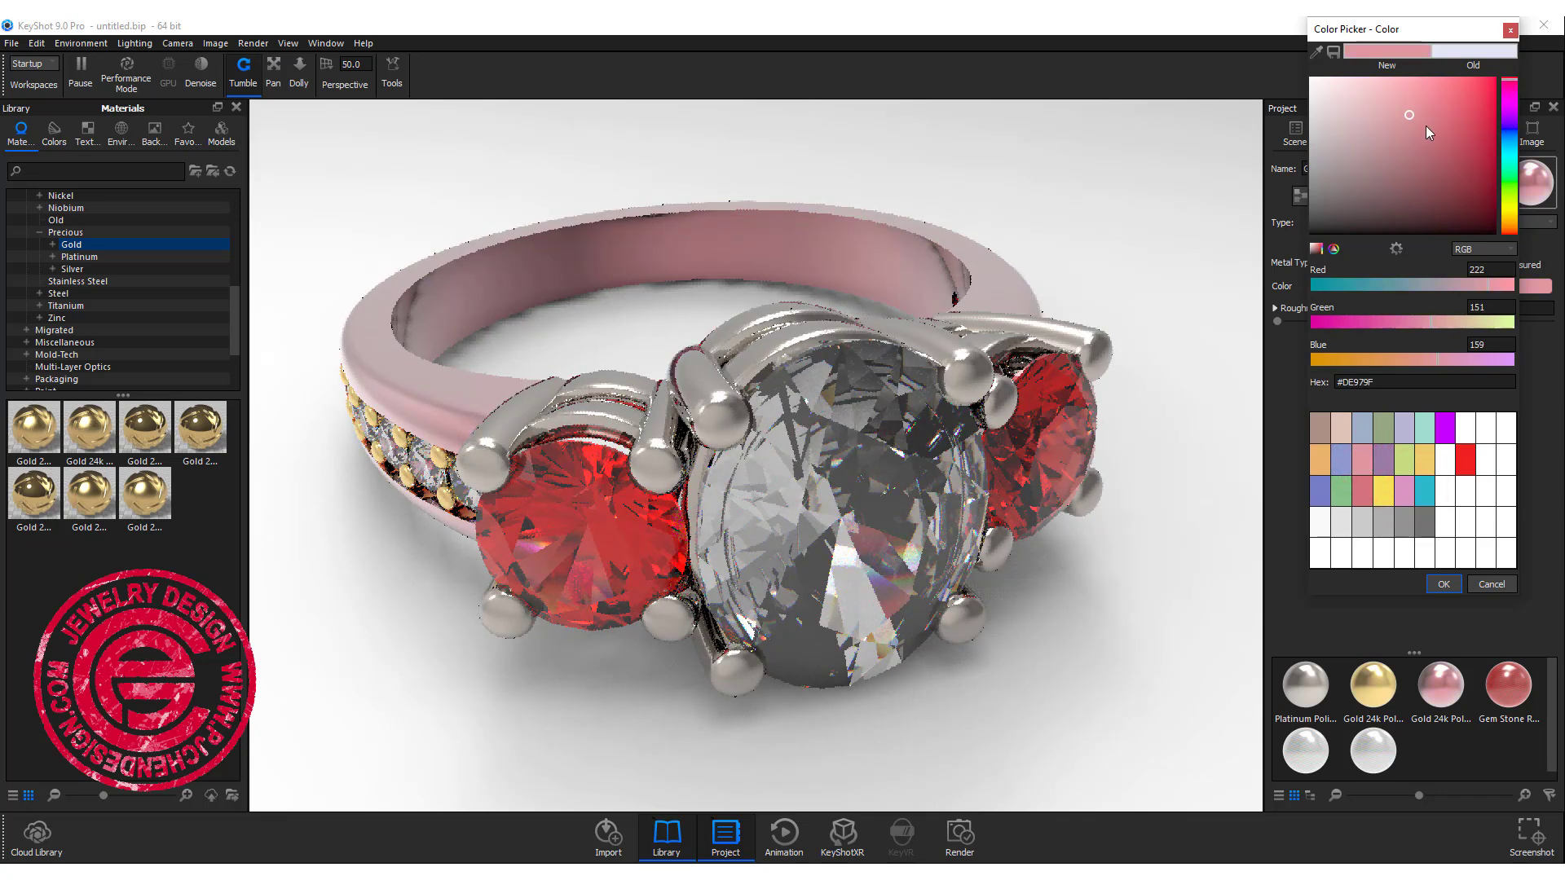
key("Escape")
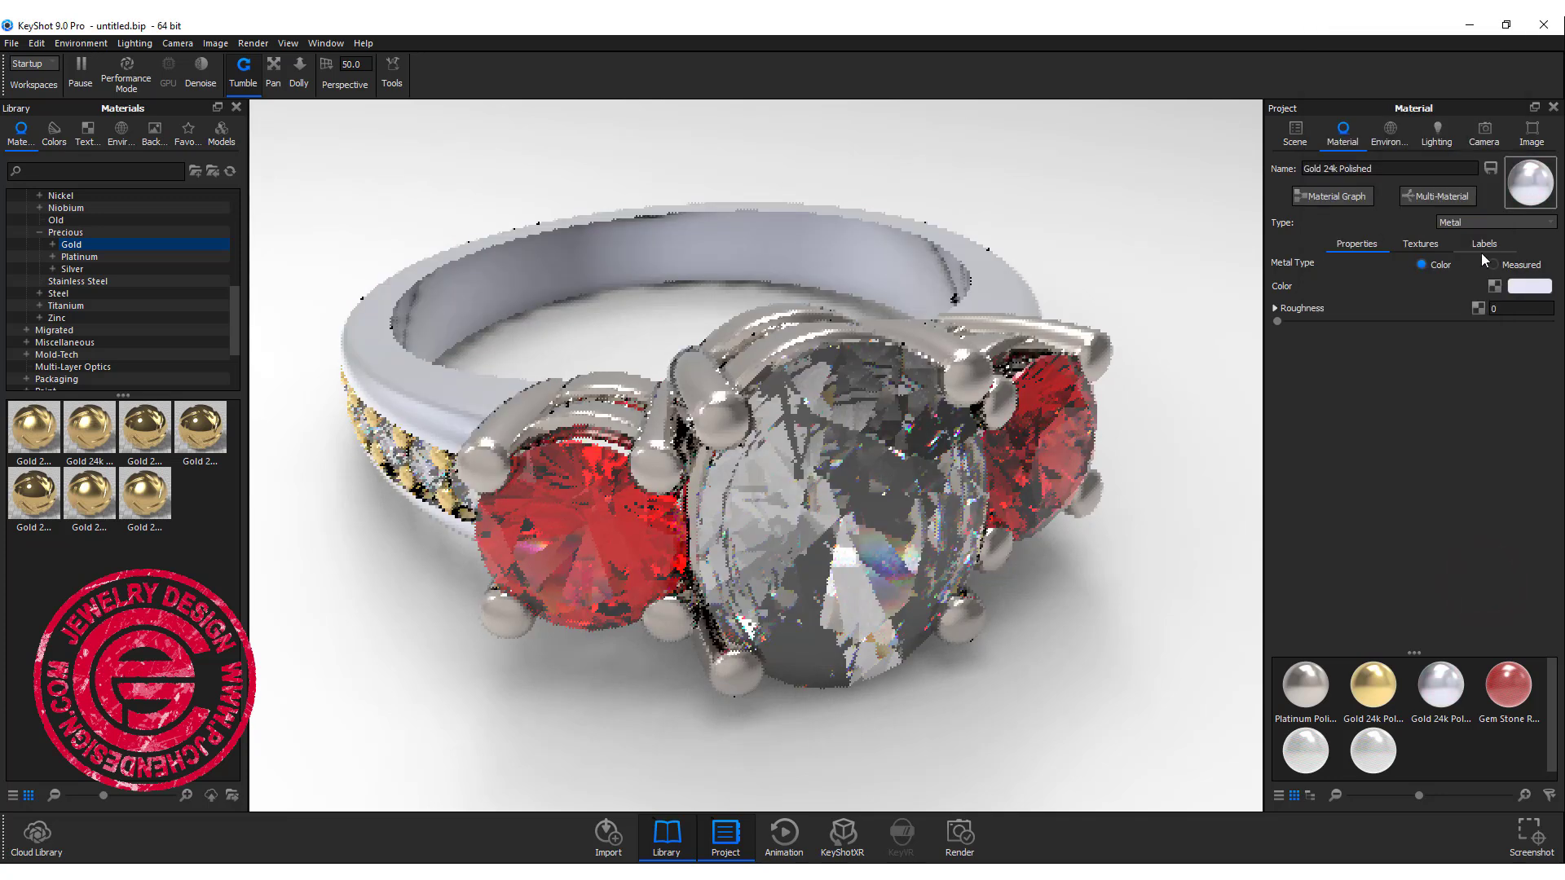
left_click(1493, 265)
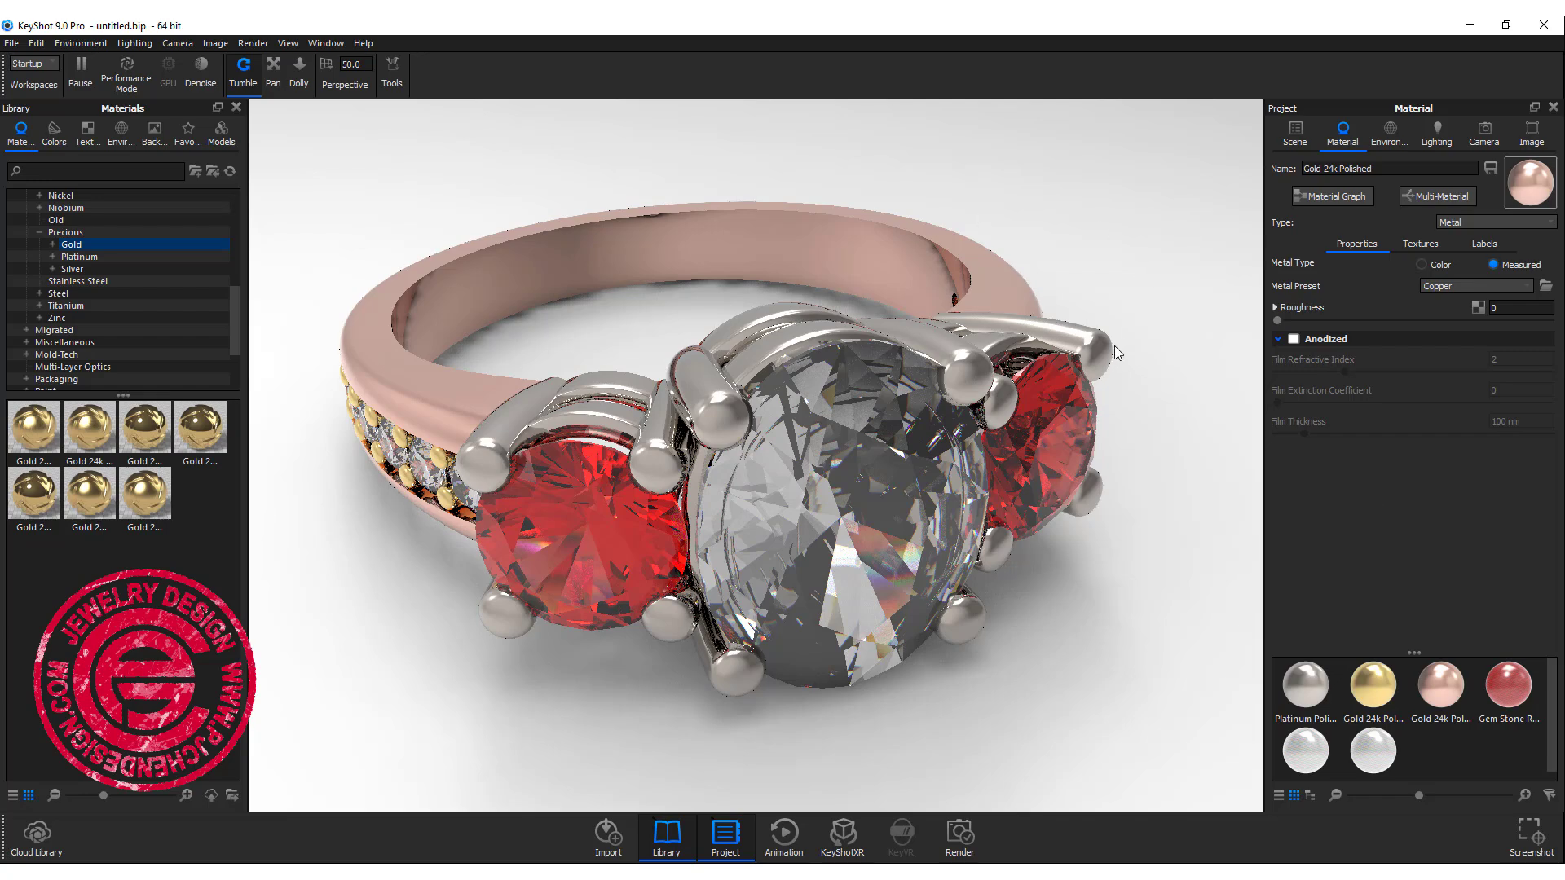
Apply a Gold material to the band, kept unlinked from the existing Gold 24k Polished
left_click_drag(1246, 513, 1153, 566)
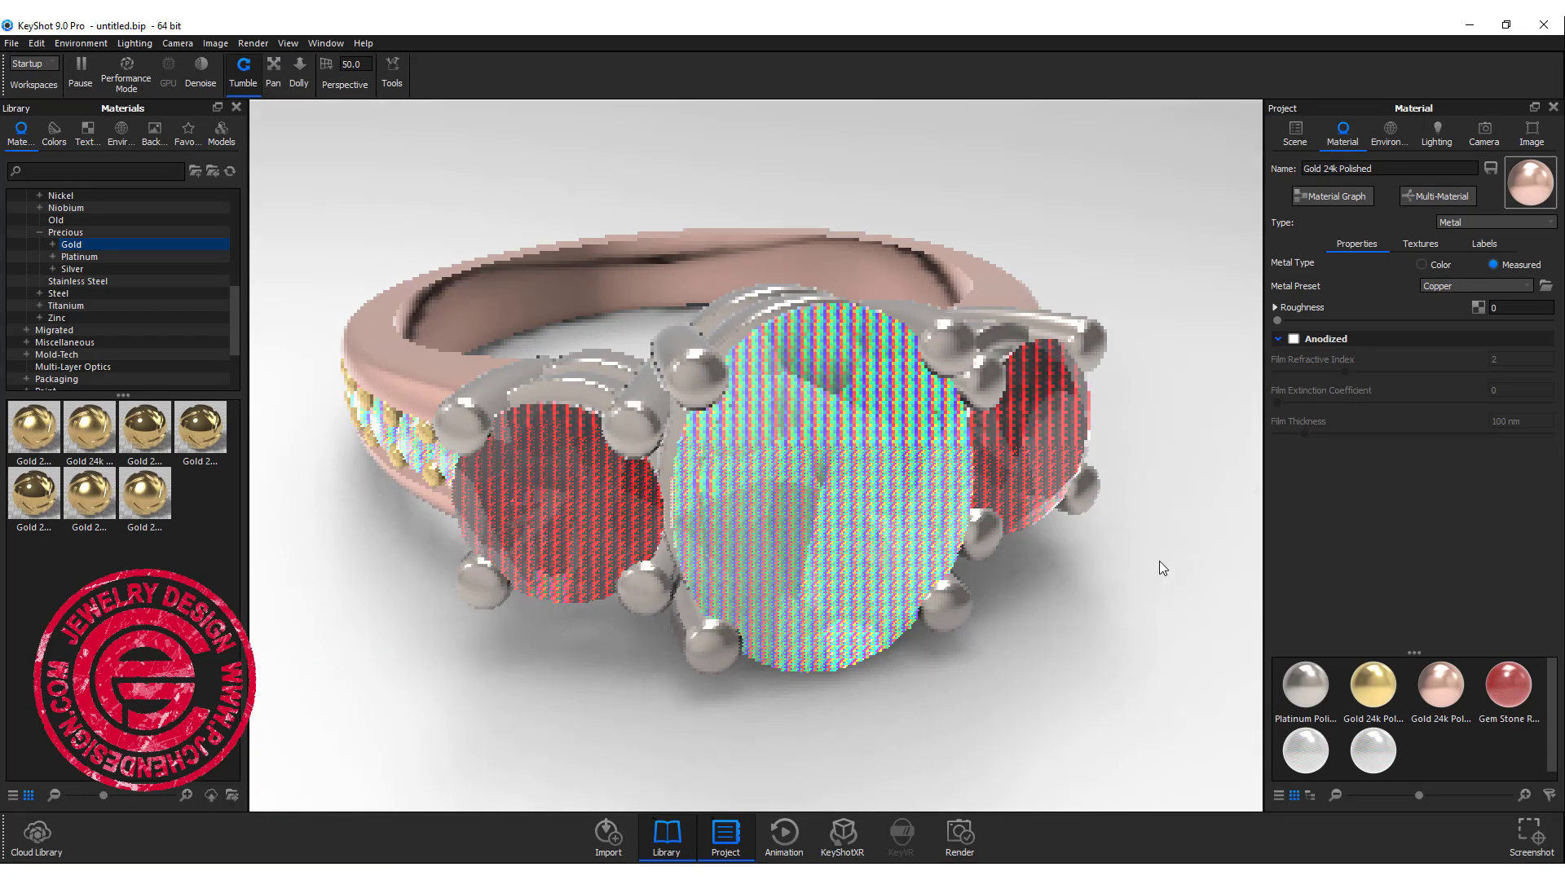
left_click_drag(150, 424, 640, 332)
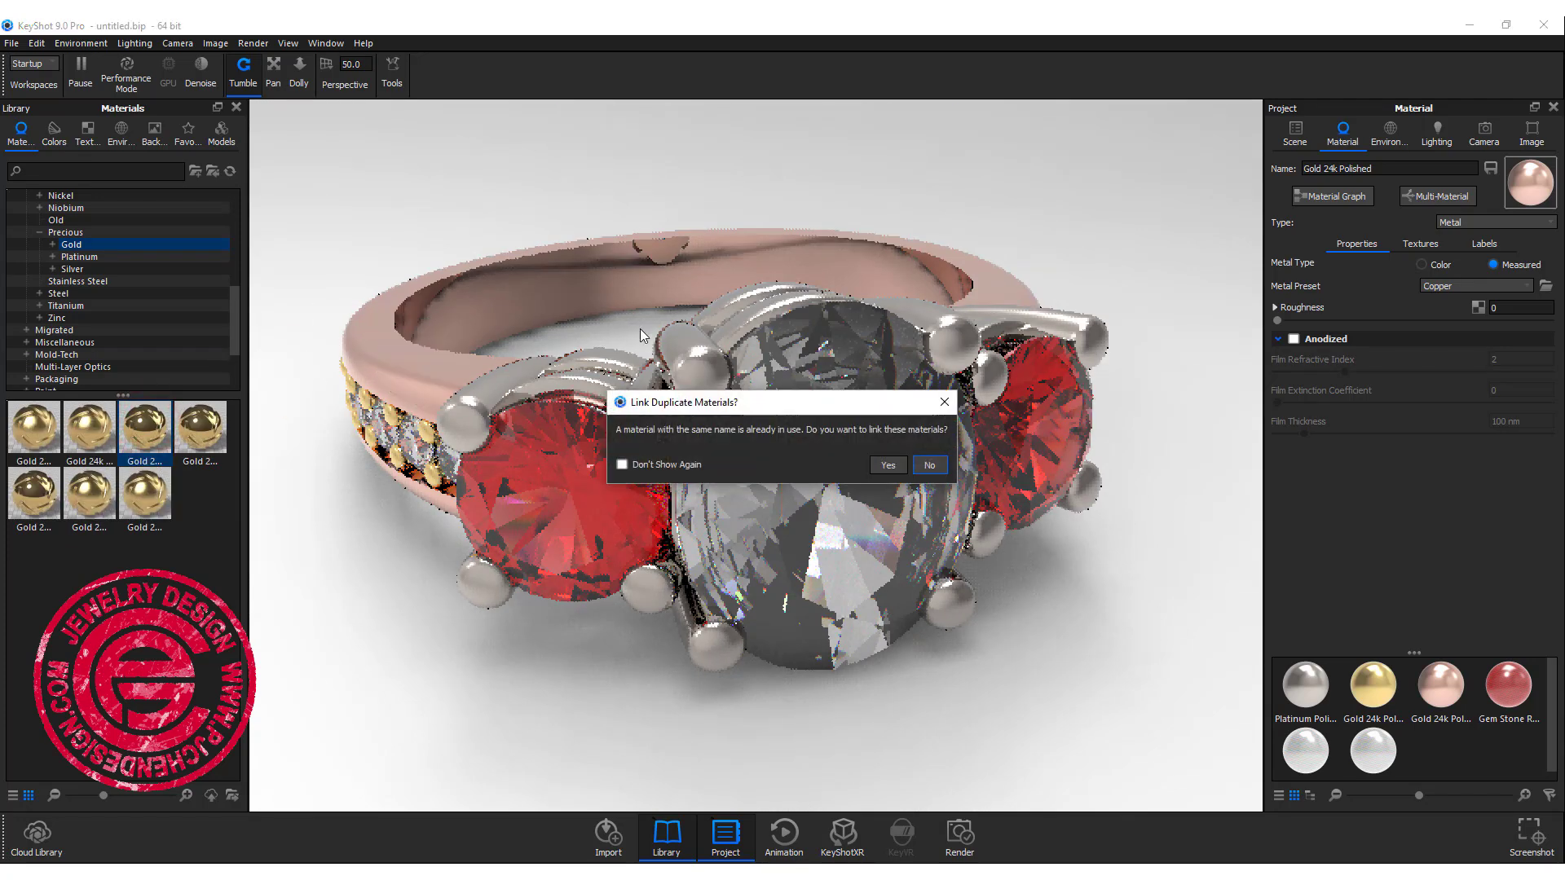
left_click(926, 465)
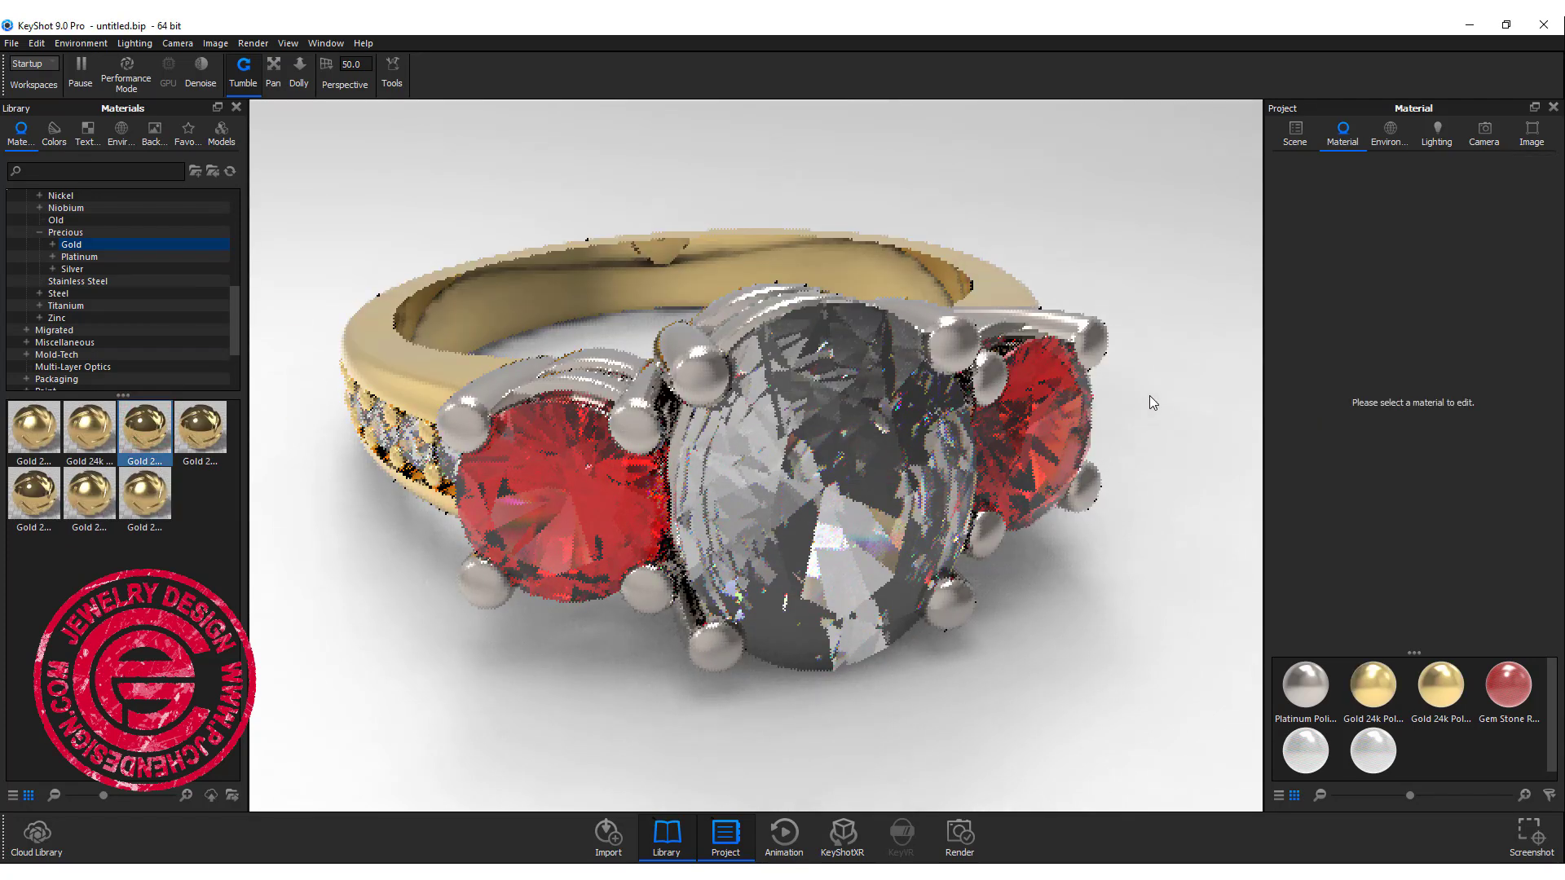
mouse_move(1152, 458)
left_mouse_down()
mouse_move(1167, 419)
mouse_move(1190, 419)
mouse_move(1125, 455)
left_mouse_up()
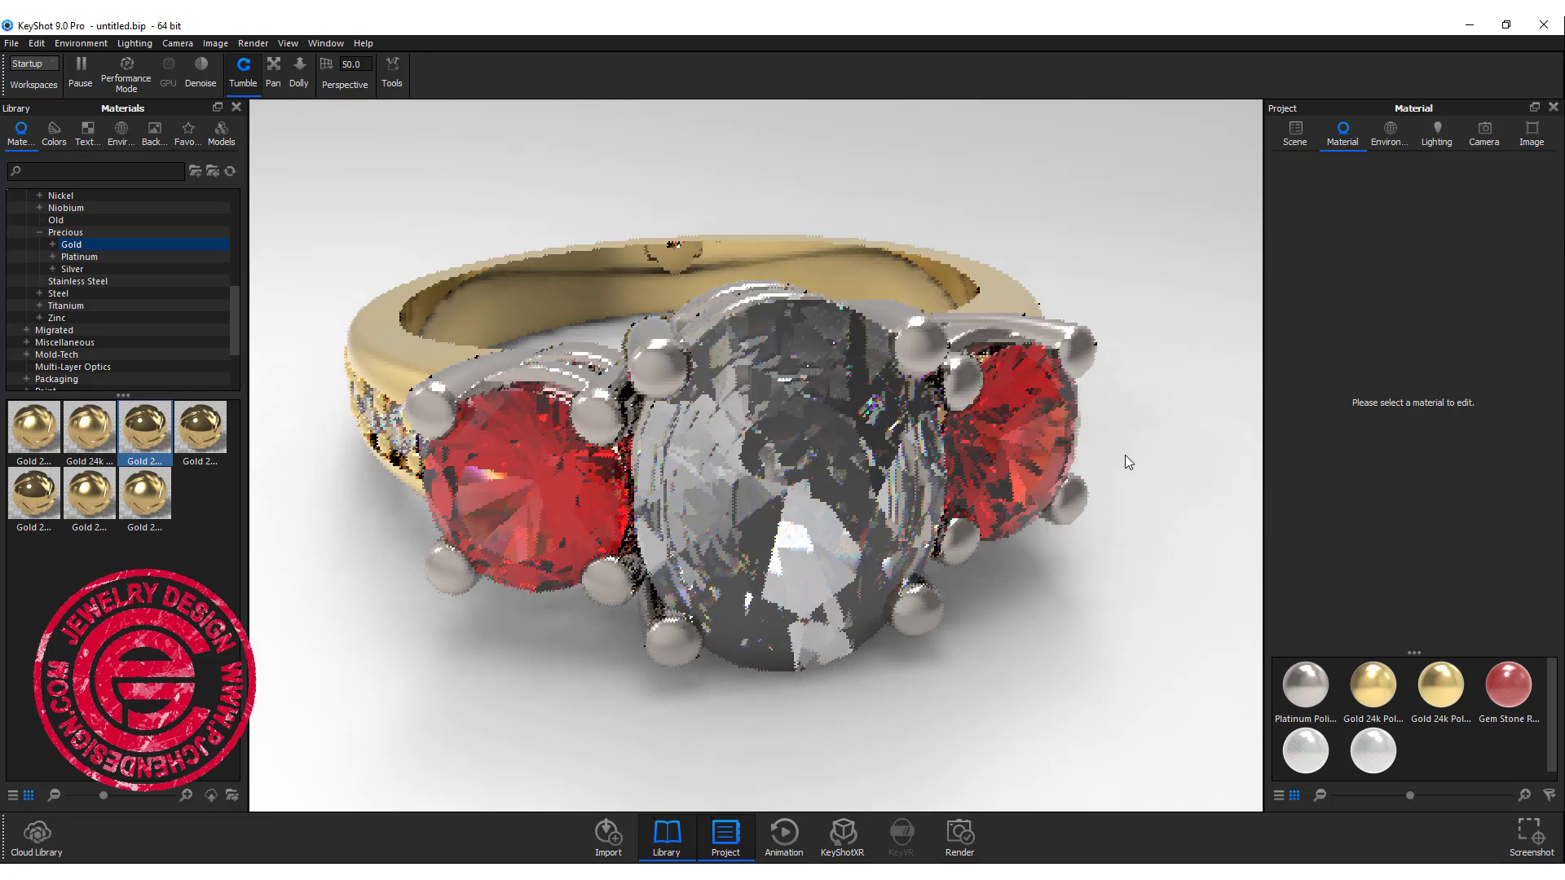